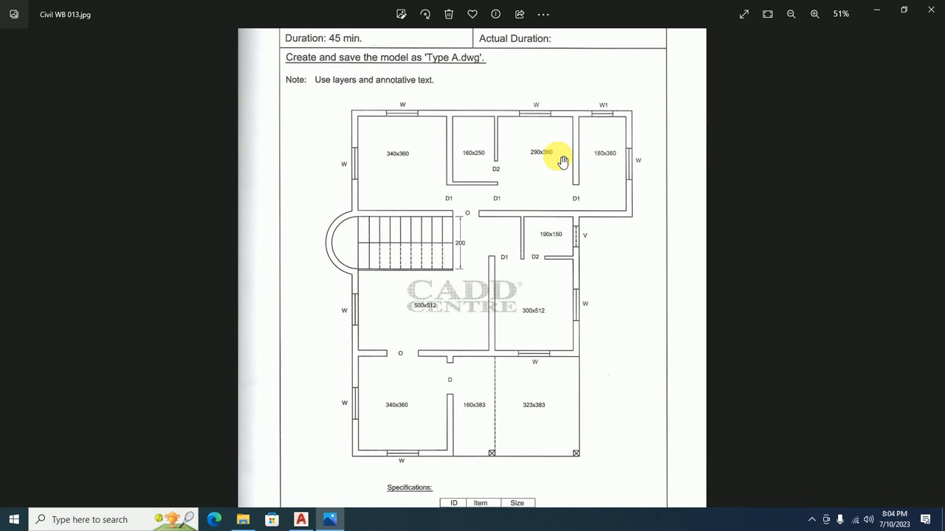
Step: Examine the floor plan's specification table, wall thickness notes and room sizes in the reference image, and return to AutoCAD
scroll(538, 288, "down", 5)
scroll(729, 440, "up", 4, "ctrl")
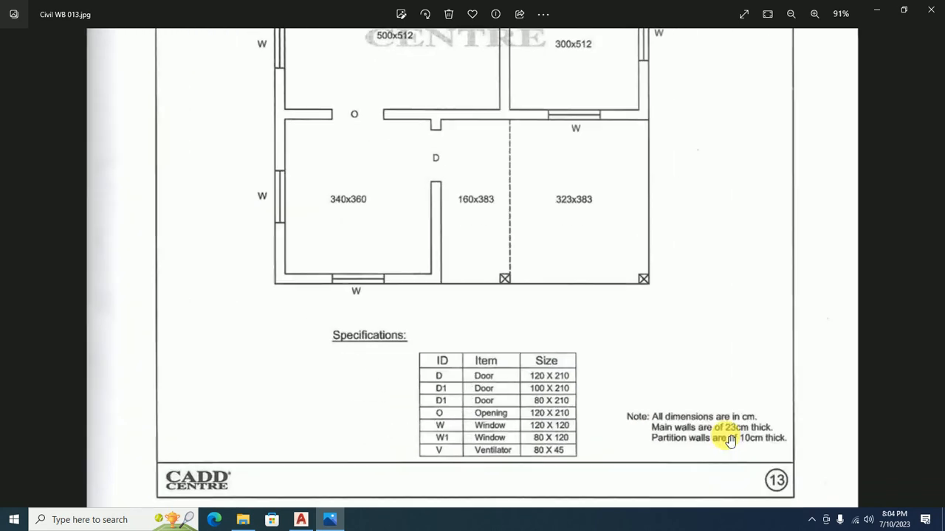
scroll(730, 441, "up", 8, "ctrl")
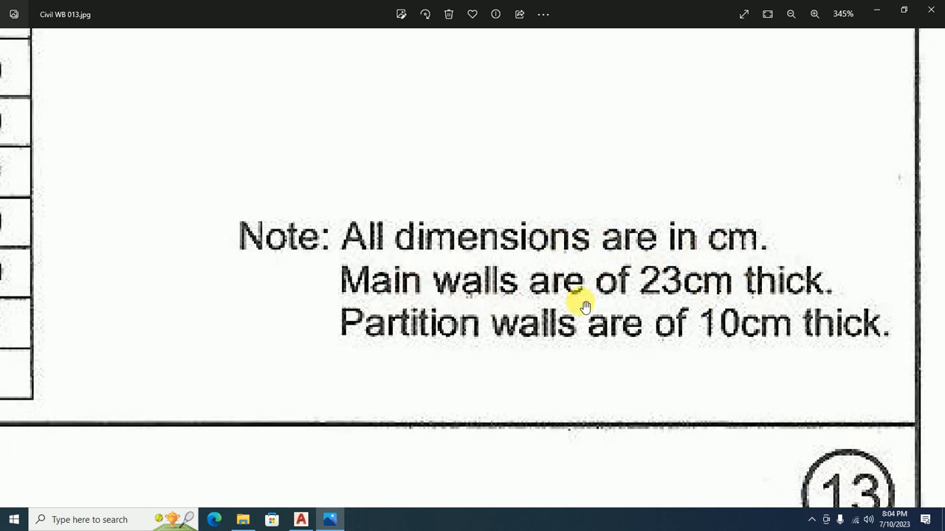
scroll(697, 306, "down", 3)
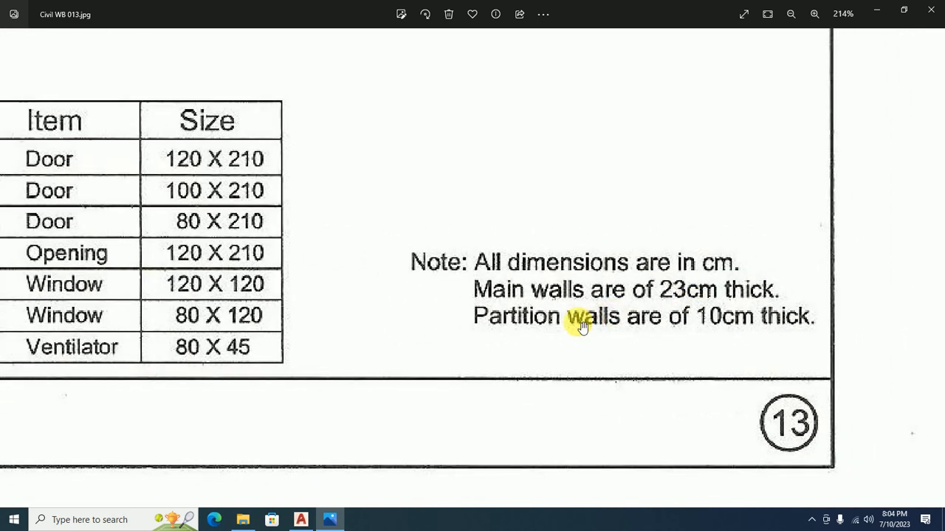
scroll(772, 338, "down", 5)
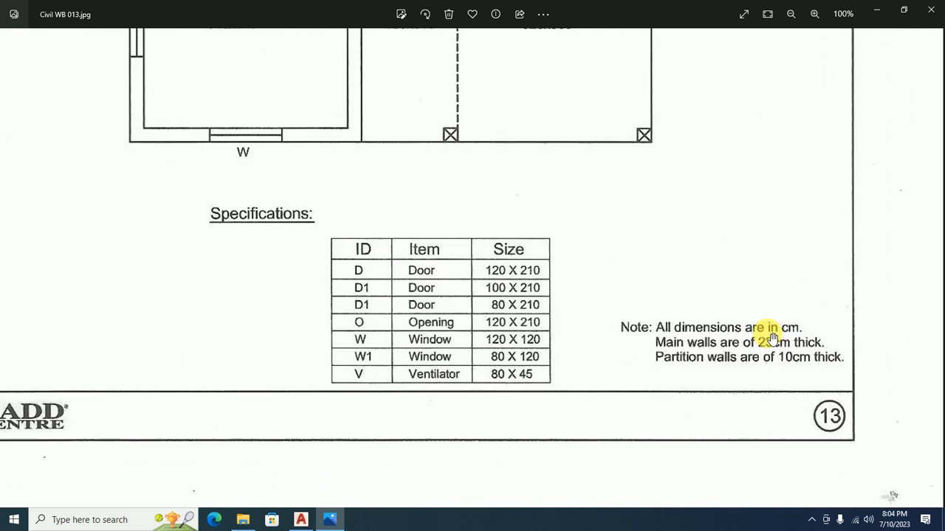
scroll(517, 237, "up", 5)
scroll(357, 104, "up", 2)
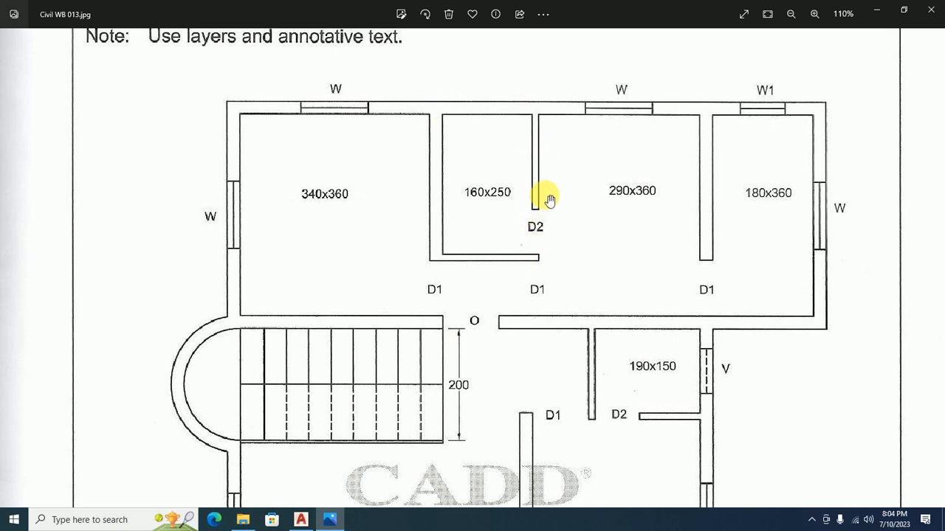
scroll(539, 197, "down", 2)
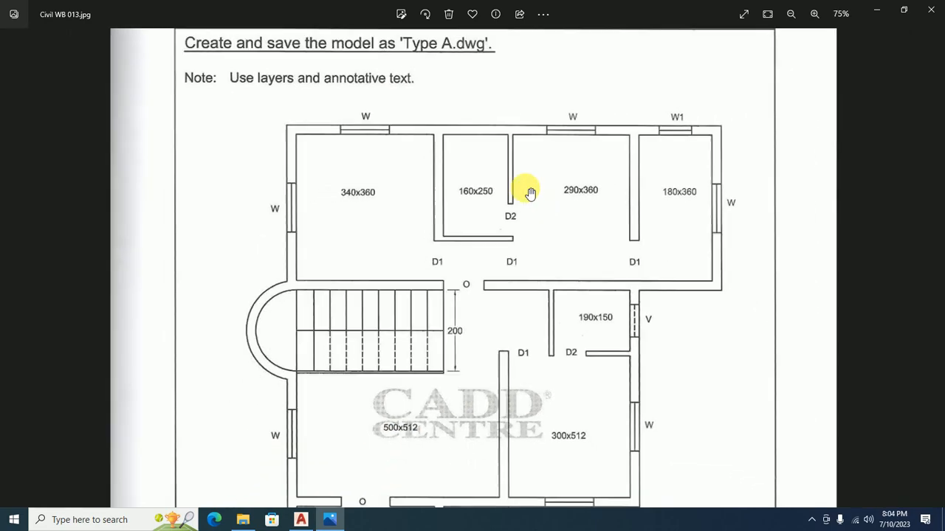
key("alt+Tab")
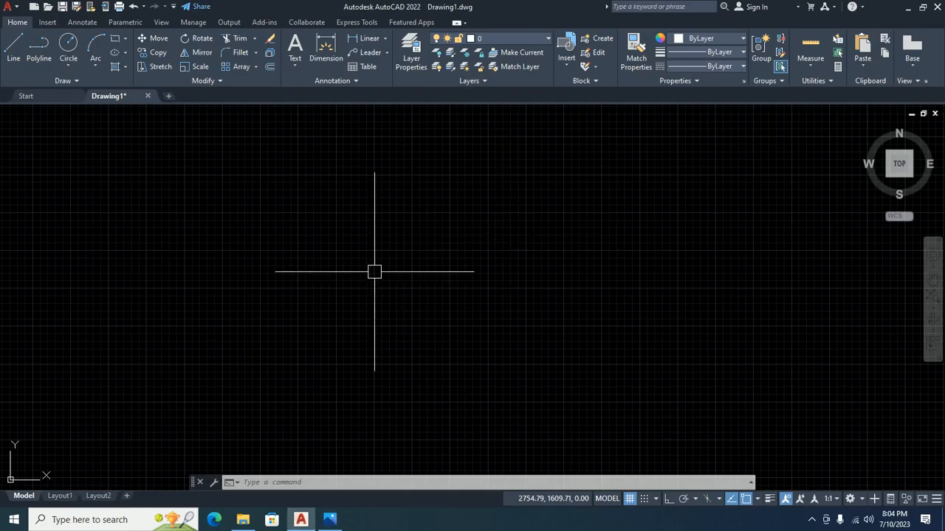
type("xl")
key("Return")
type("h")
key("Return")
left_click(430, 226)
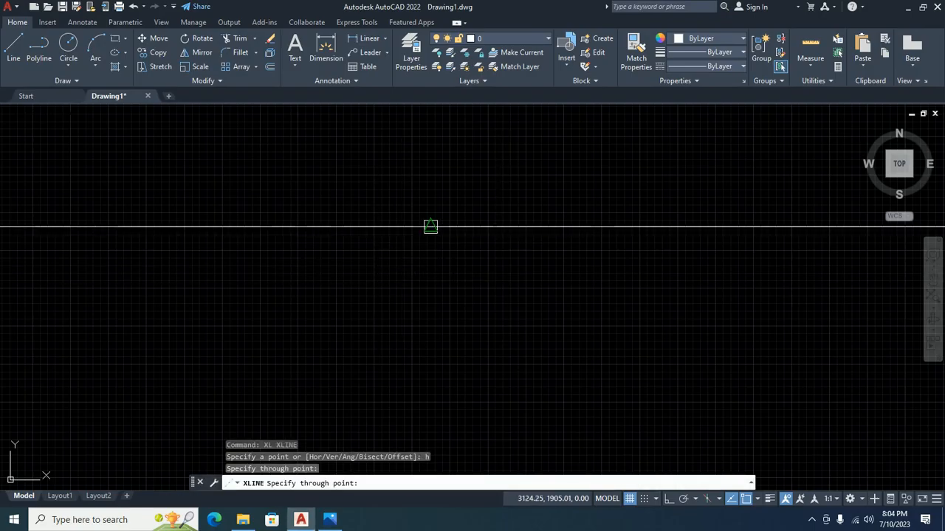
key("Escape")
key("Escape")
key("Escape")
left_click(546, 283)
left_click(264, 109)
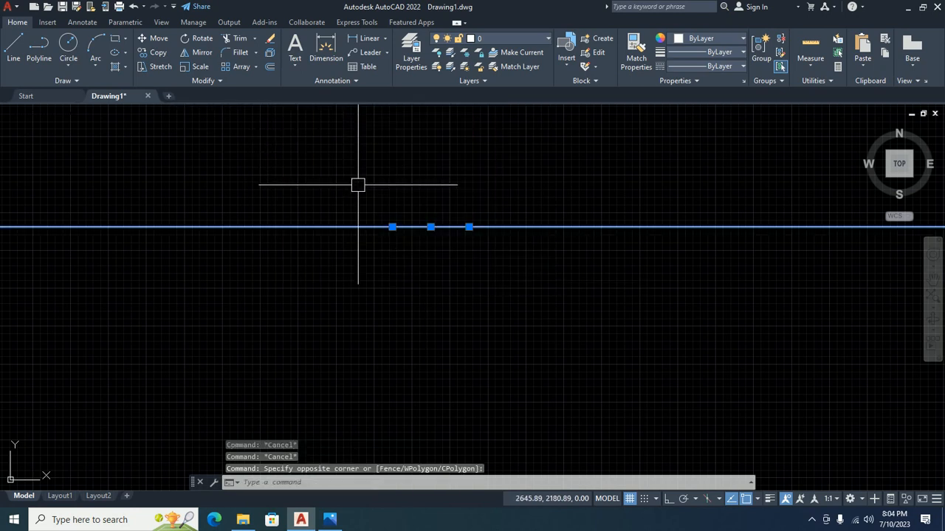
key("Delete")
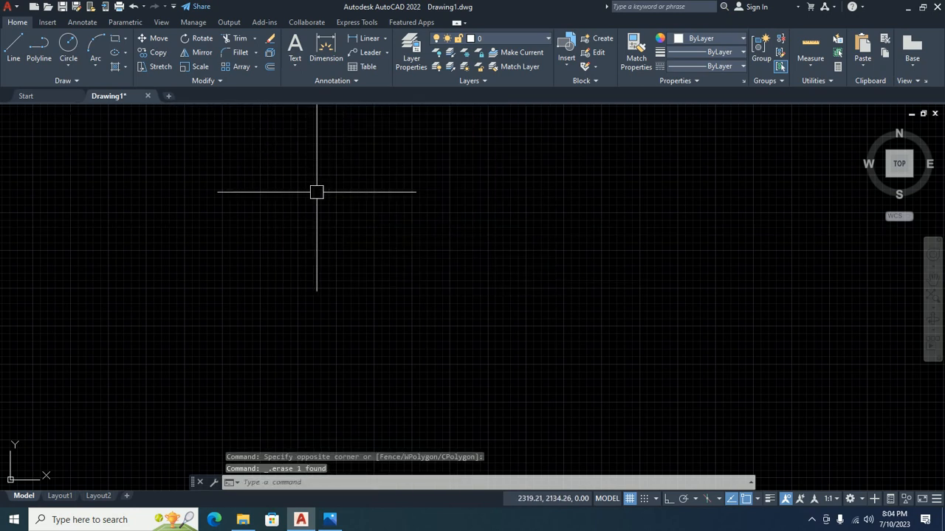
Step: Close the current drawing and start a new one from the acadiso template
left_click(147, 96)
left_click(475, 284)
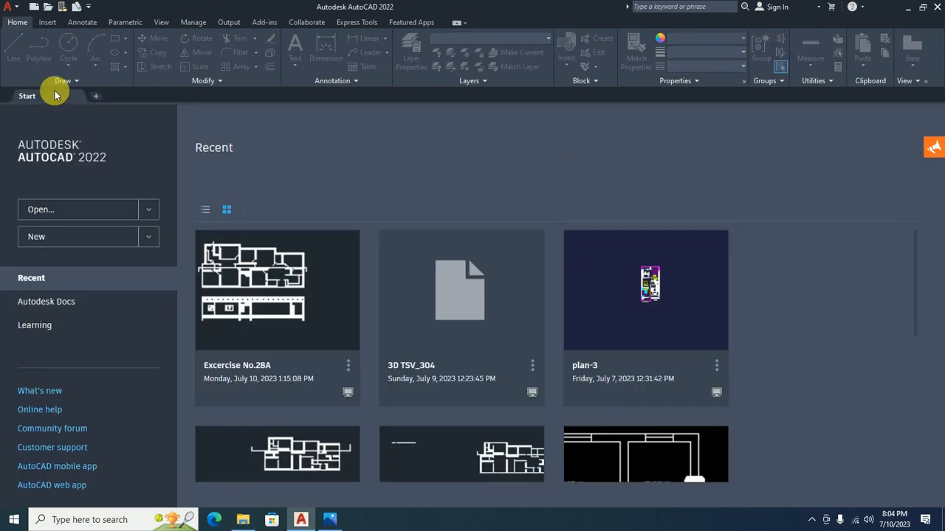
left_click(7, 6)
left_click(29, 73)
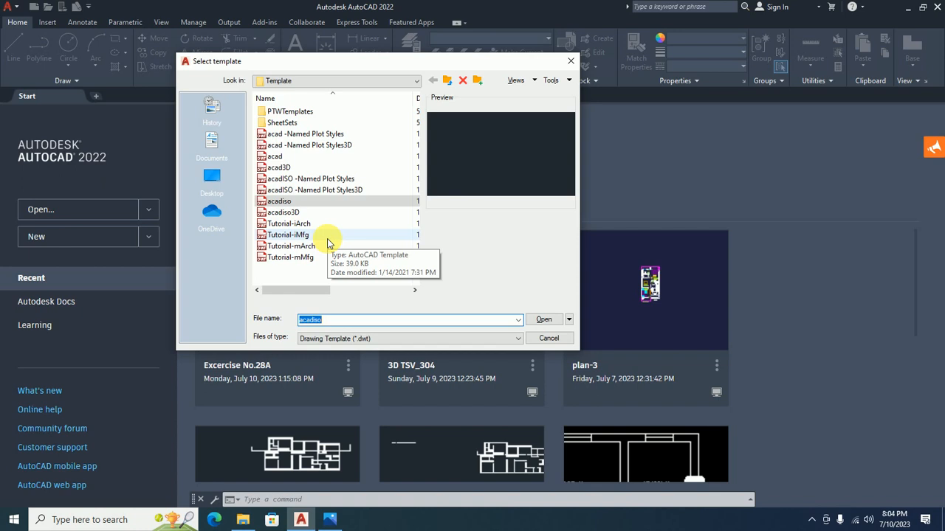
left_click(283, 205)
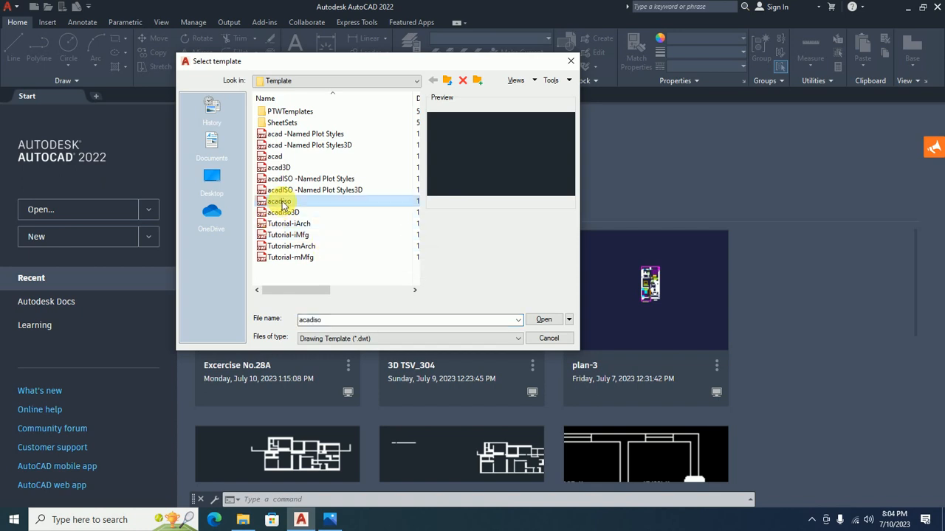
left_click(538, 319)
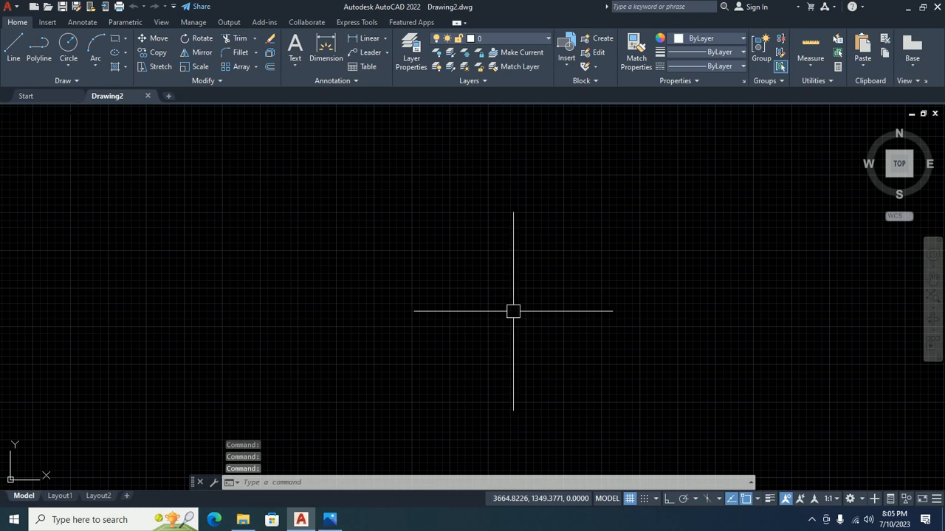
type("unb")
key("Return")
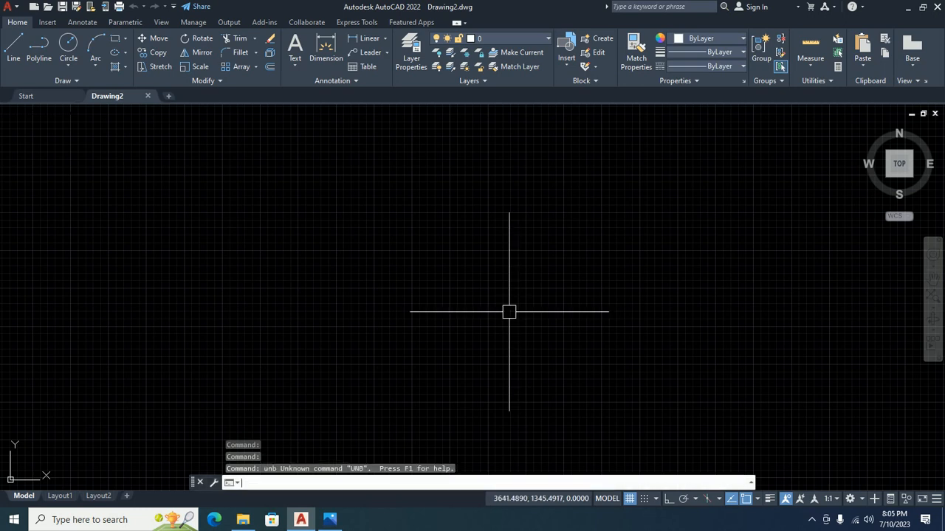
key("Escape")
Step: Configure the drawing units to a length precision of 0.00 and an insertion scale in centimeters
type("un")
key("Return")
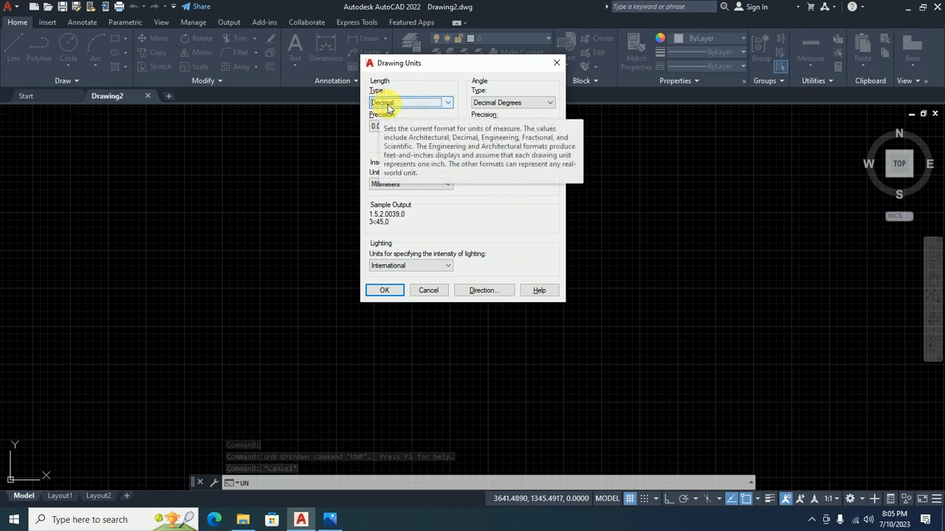
left_click(380, 127)
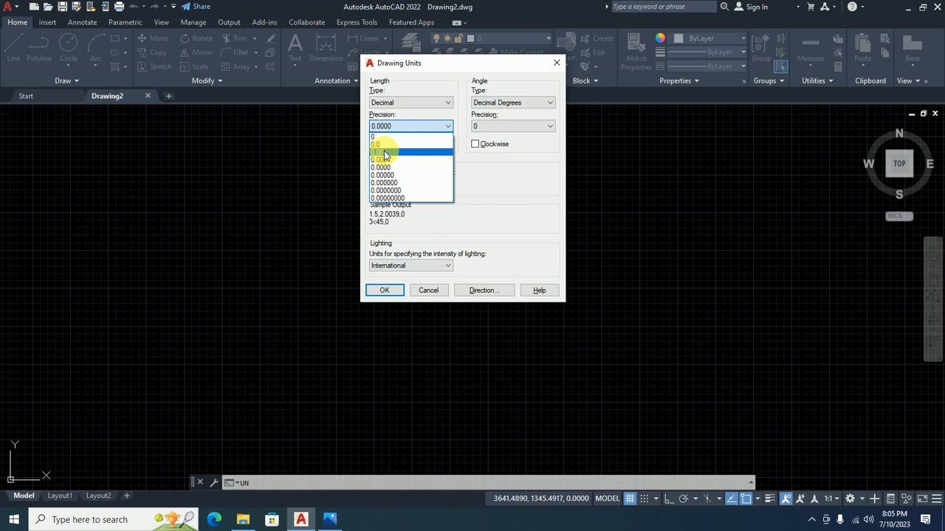
left_click(384, 153)
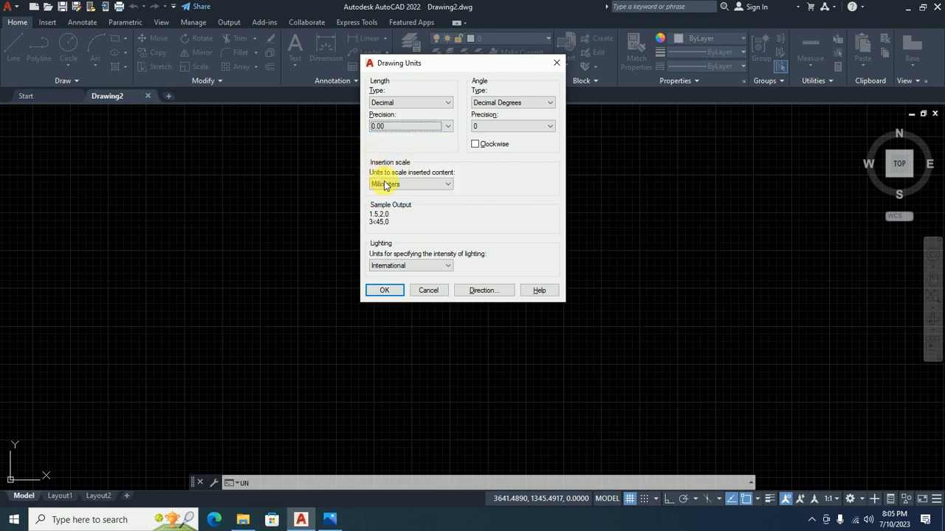
left_click(387, 184)
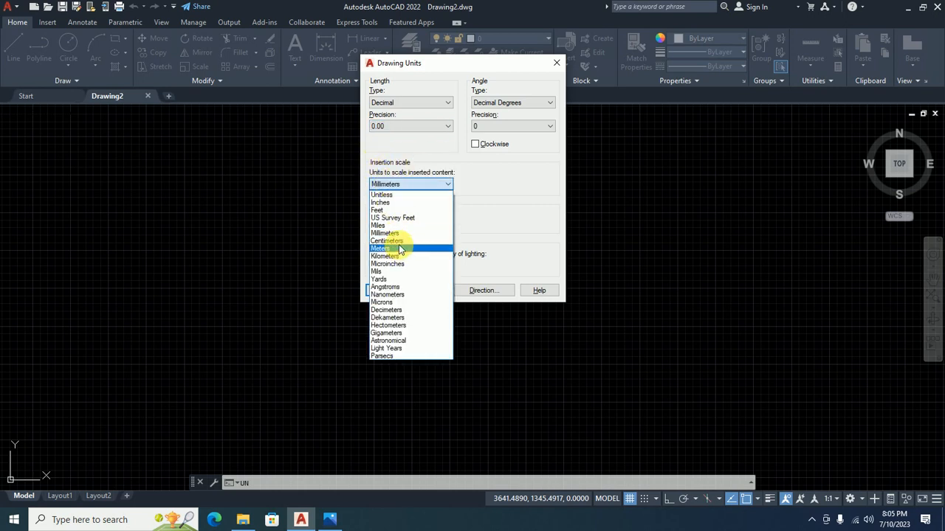
left_click(400, 242)
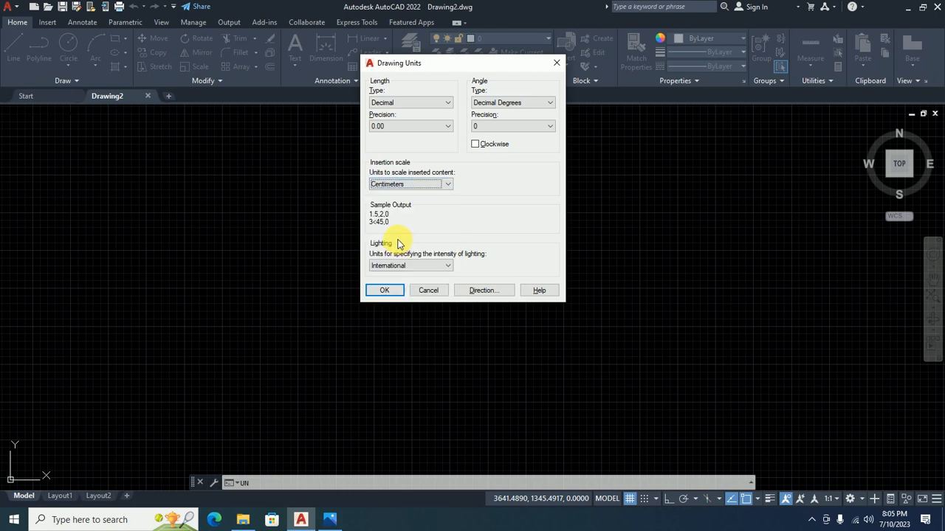
left_click(376, 290)
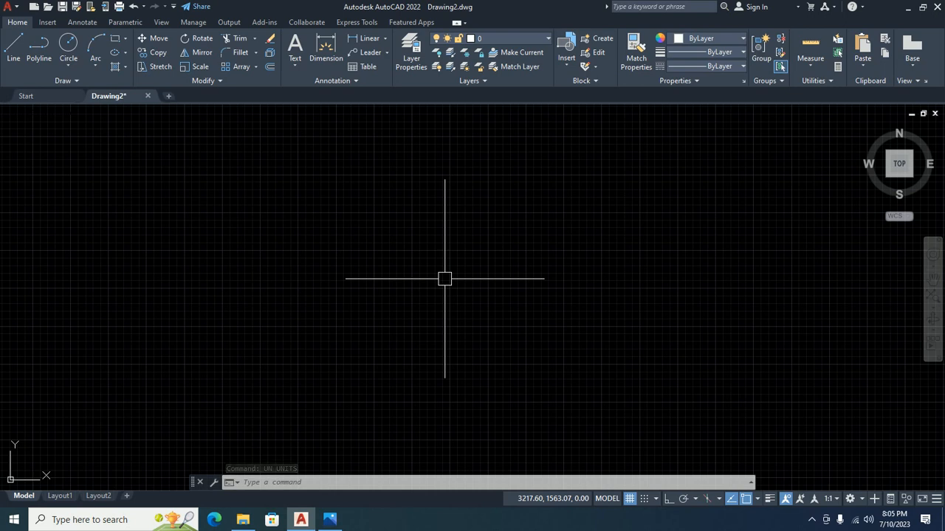
Step: Set the ISO-25 dimension style's primary units to Decimal format with a period as decimal separator, and make the style current
type("d")
key("Return")
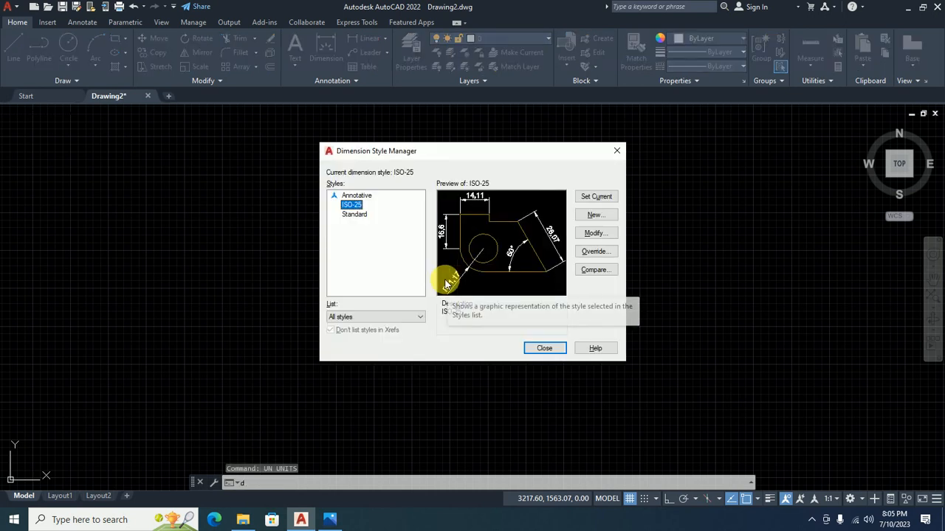
left_click(585, 233)
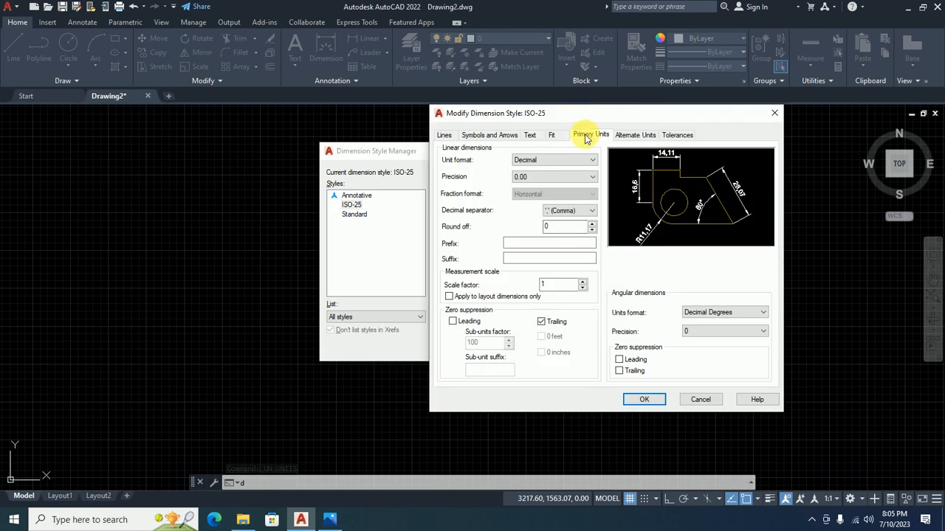
left_click(517, 167)
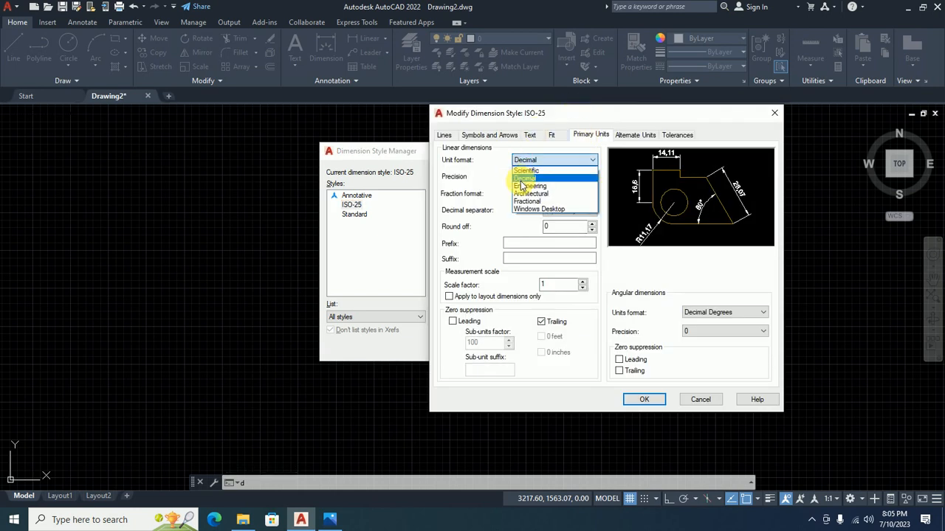
left_click(521, 172)
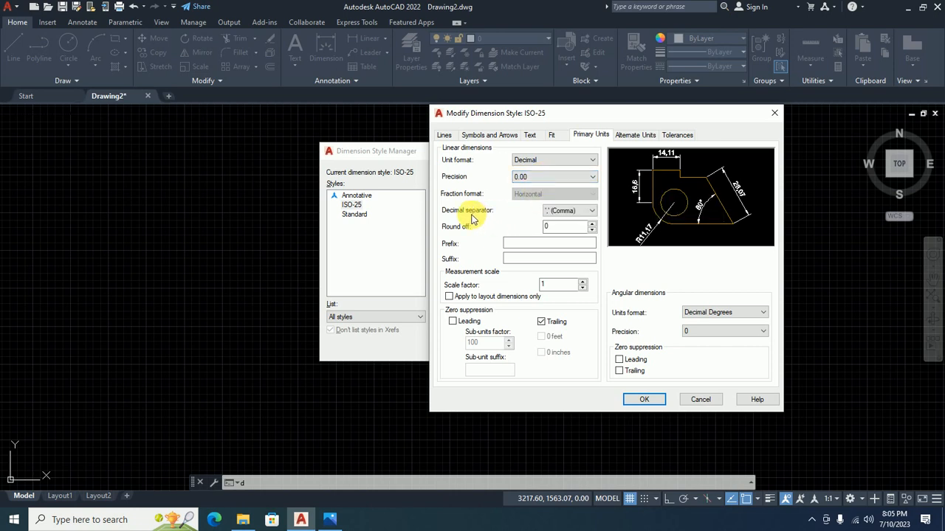
left_click(576, 214)
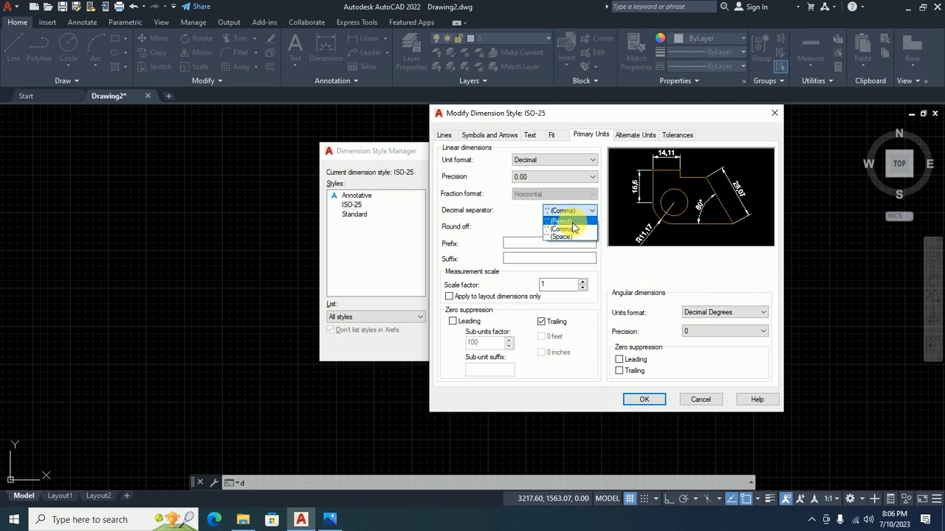
left_click(564, 221)
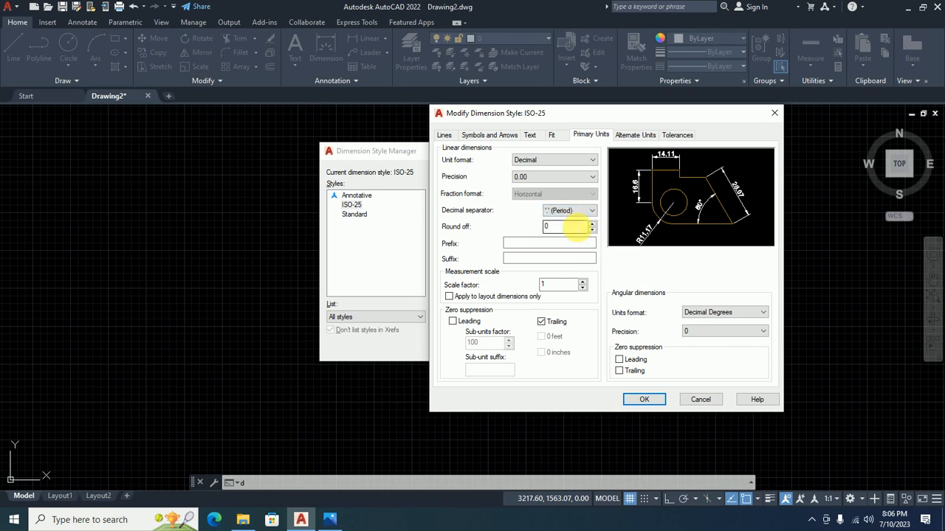
left_click(647, 400)
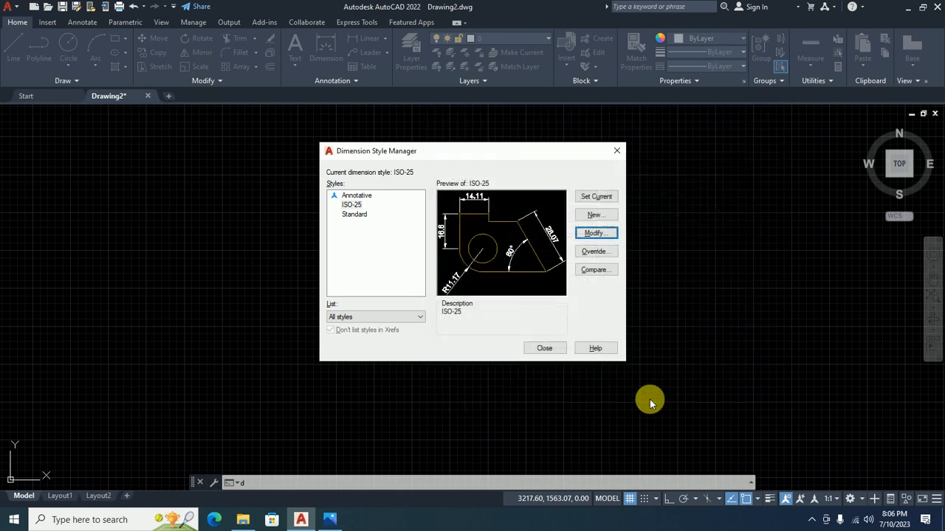
left_click(595, 204)
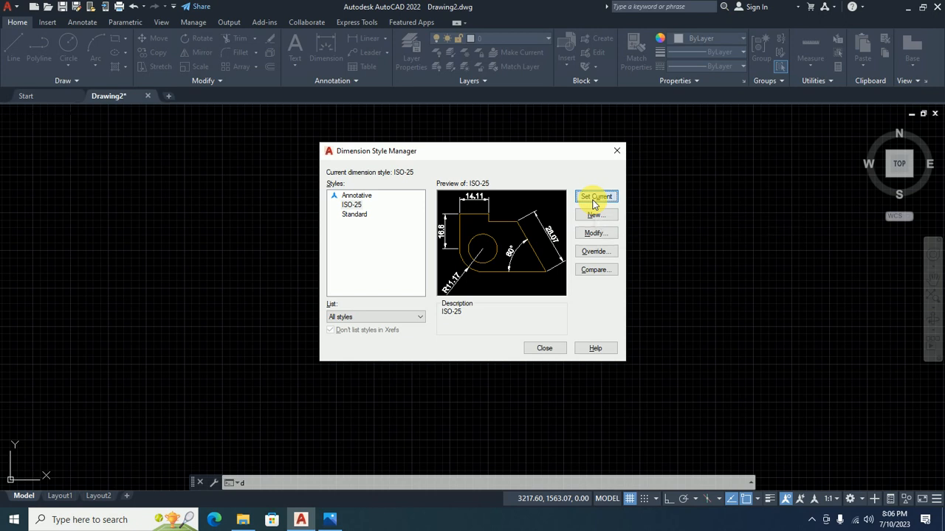
left_click(544, 349)
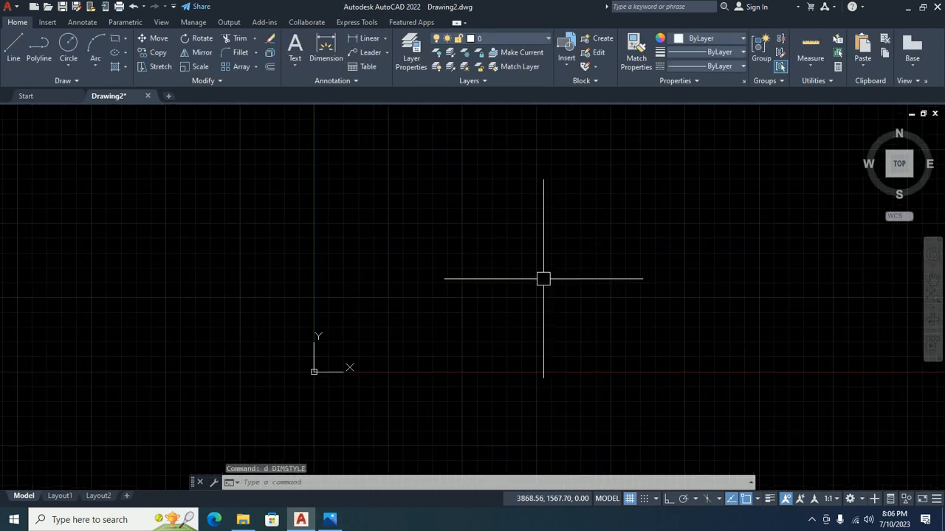
Step: Draw a horizontal construction line above the origin at about Y 1800
type("xl")
key("Return")
type("h")
key("Return")
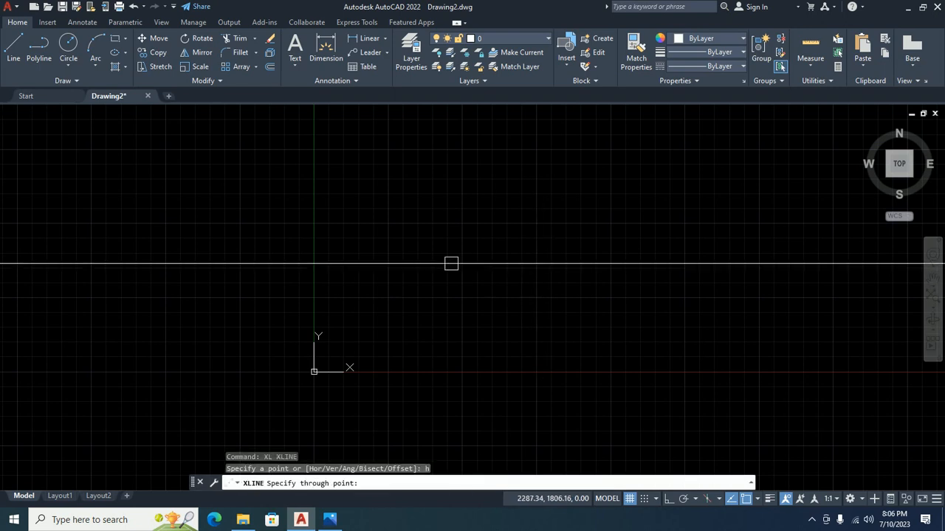
left_click(452, 265)
key("Escape")
key("Escape")
Step: Draw a vertical construction line crossing the horizontal one, at about X 2200
key("Return")
type("v")
key("Return")
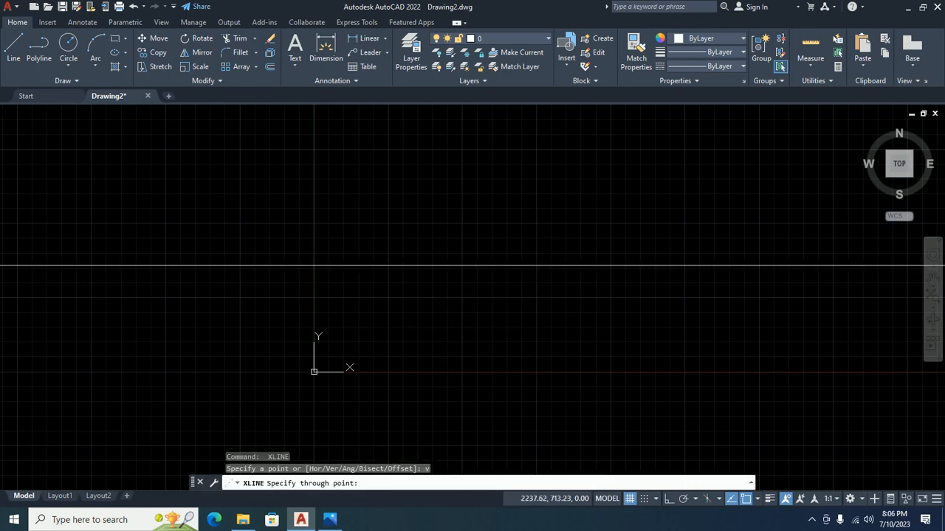
left_click(447, 310)
key("Return")
key("Escape")
key("Escape")
key("Escape")
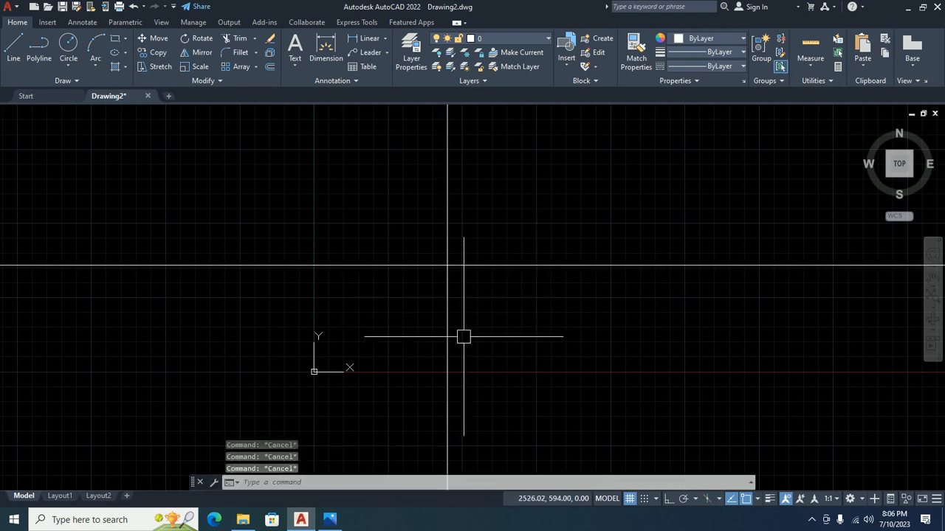
Step: Switch to the Exercise 12 plan image in Photos and examine its upper row of rooms, specifications and wall-thickness notes
left_click(372, 501)
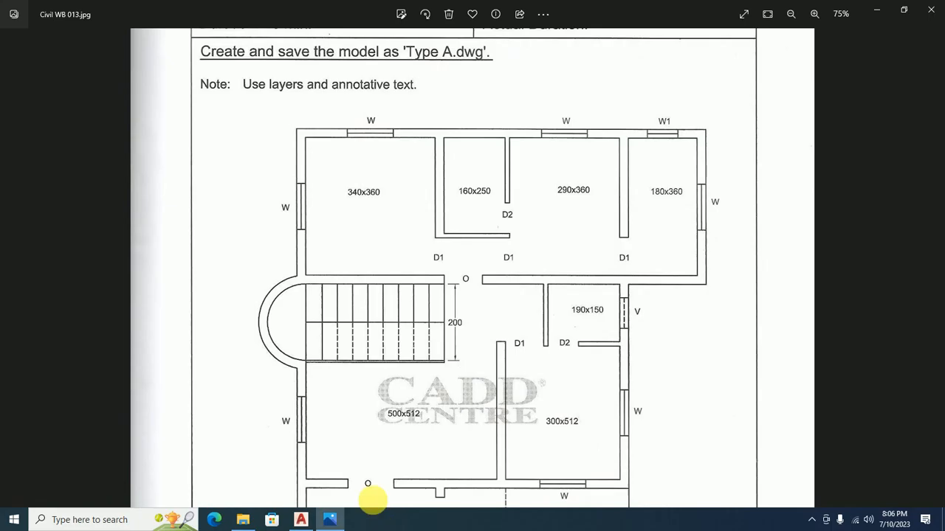
scroll(472, 211, "down", 3)
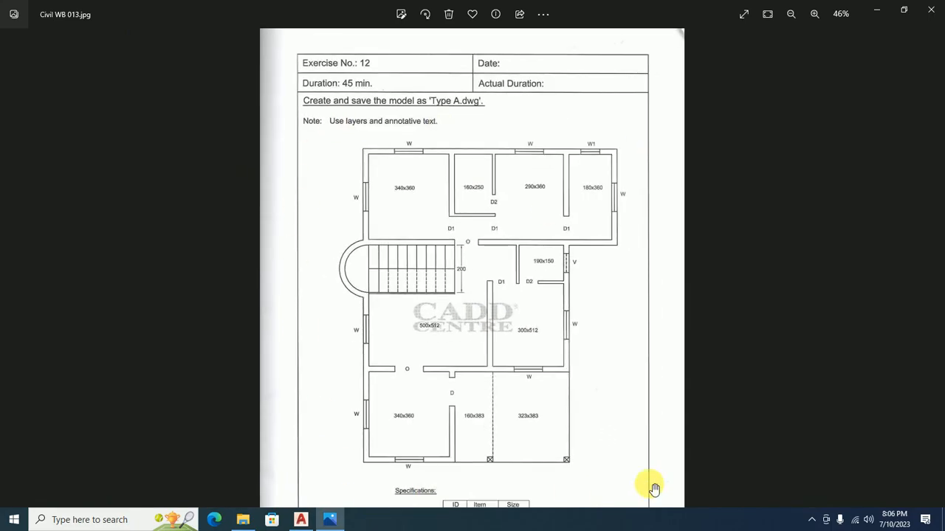
scroll(391, 169, "up", 3)
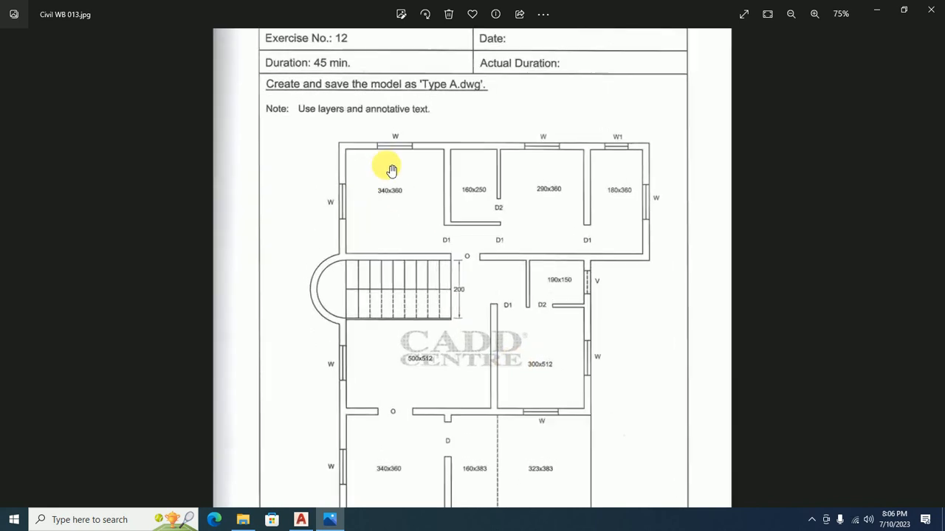
scroll(391, 170, "up", 2)
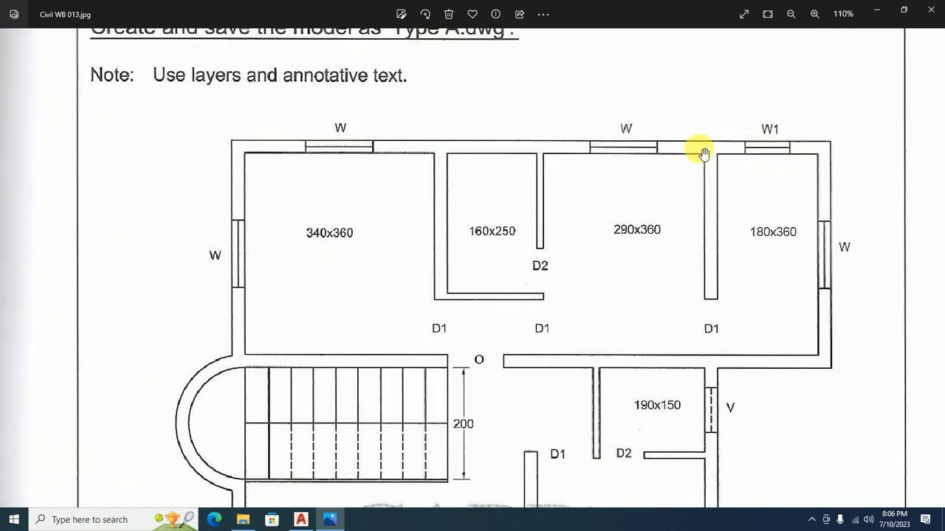
scroll(687, 132, "down", 4)
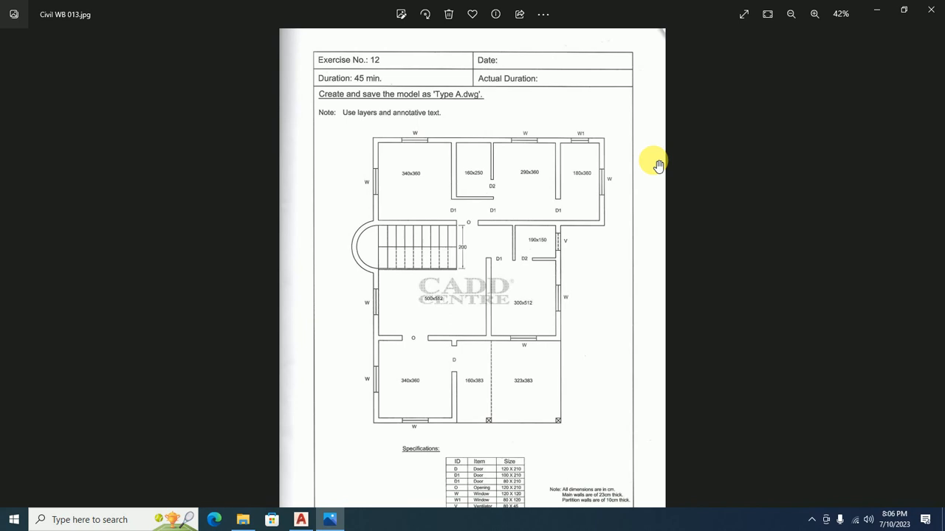
scroll(547, 198, "down", 1)
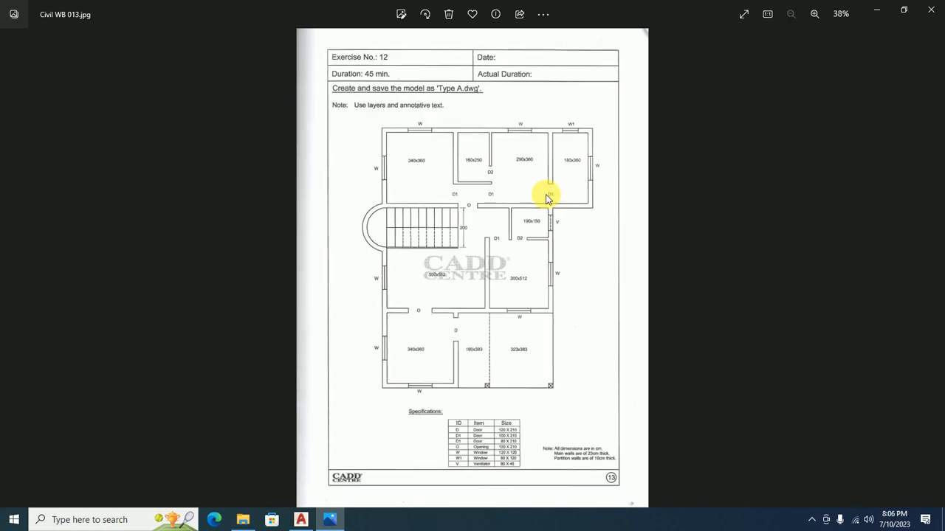
Step: Browse the workbook images forward to the Exercise 28-A floor plan and examine the outer walls around its wash area
key("Right")
key("Right")
key("Right")
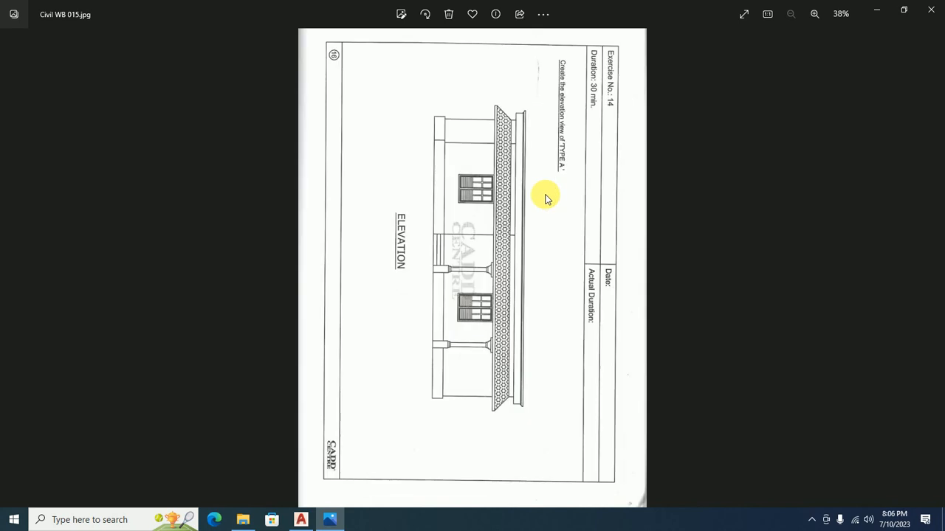
key("Right")
key("Right")
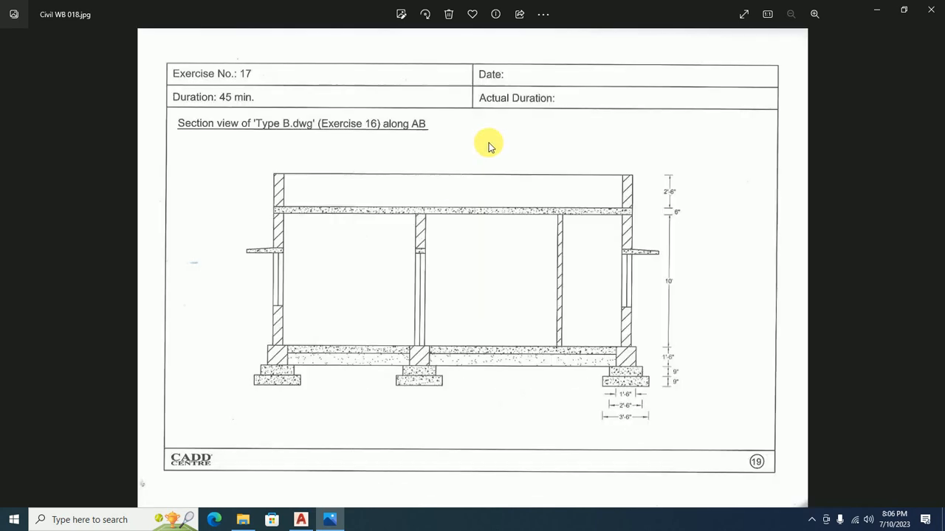
key("Right")
key("Right")
key("Right")
key("Right")
key("Right")
key("Right")
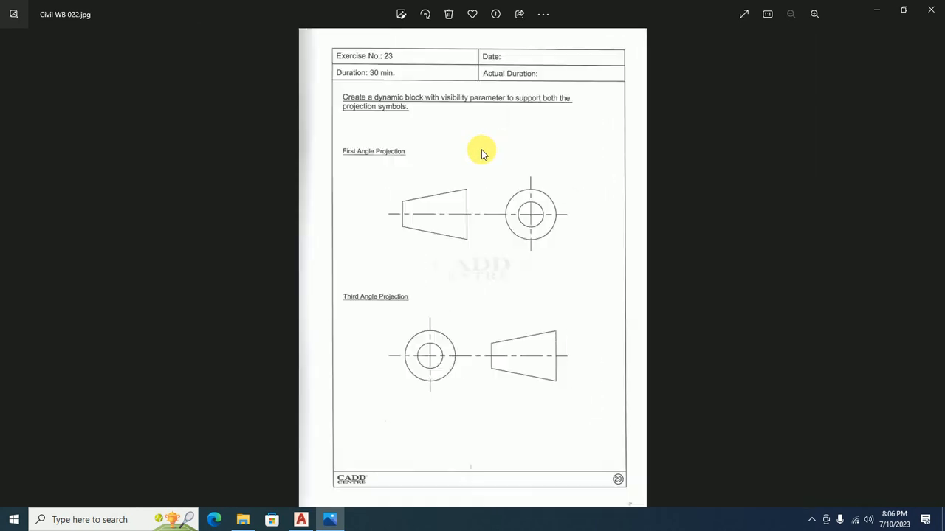
key("Right")
key("Right")
key("Right")
key("Right")
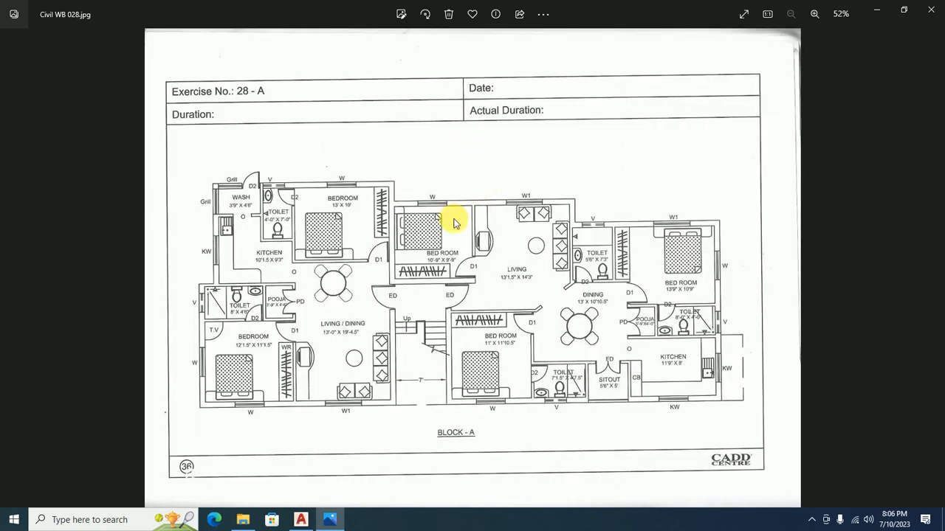
scroll(211, 232, "up", 4)
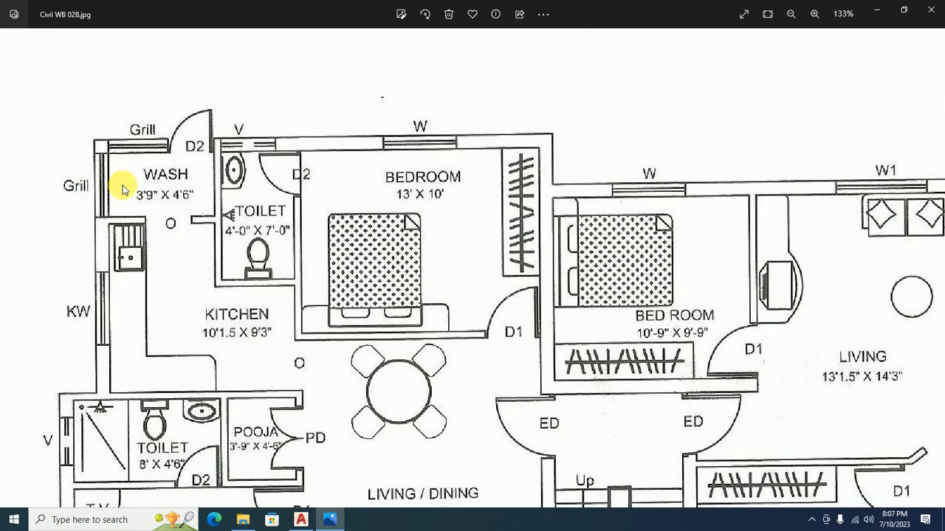
left_click_drag(189, 213, 507, 189)
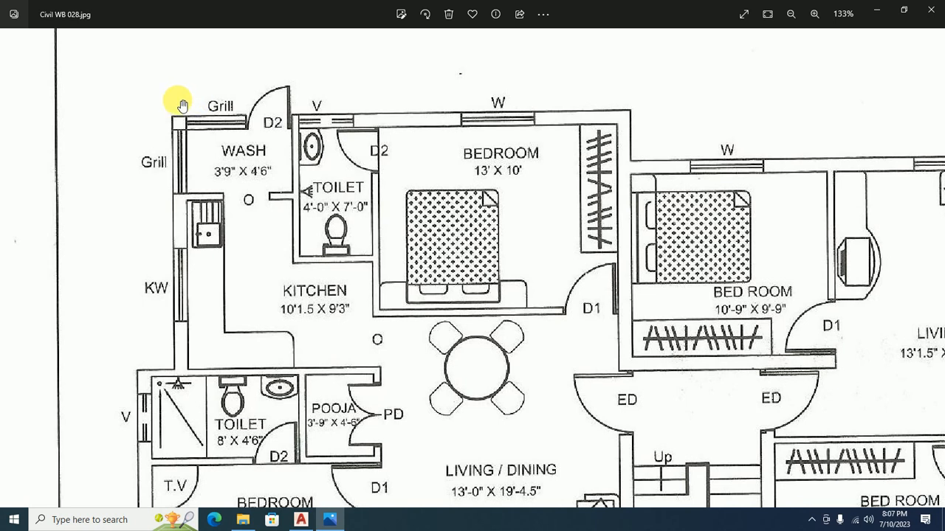
scroll(182, 105, "down", 2)
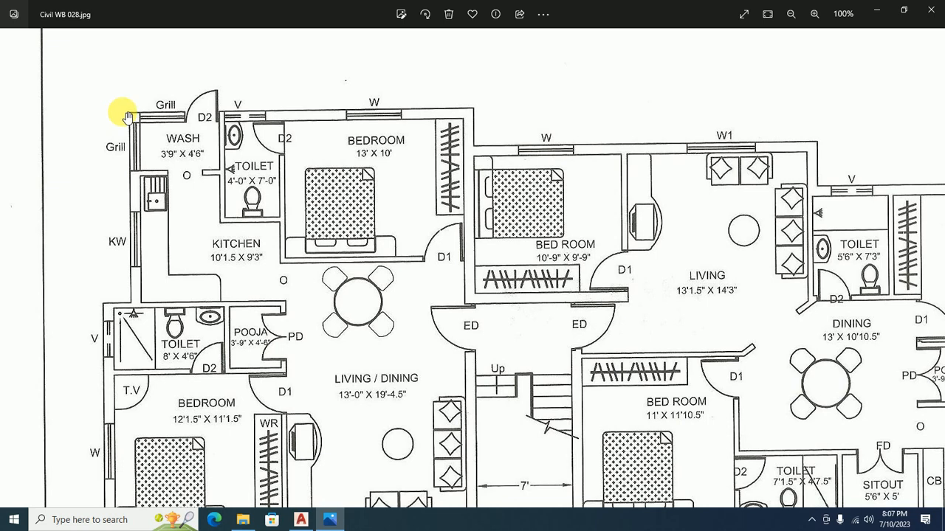
scroll(124, 117, "down", 2)
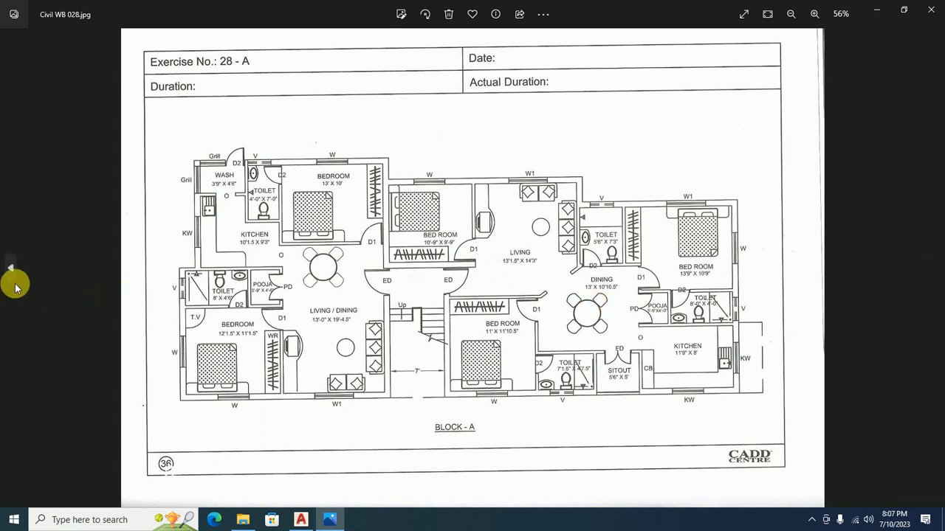
Step: Return through the workbook images to the Exercise 12 plan and examine its outer walls and room layout
left_click(13, 279)
left_click(13, 279)
left_click(13, 279)
left_click(13, 279)
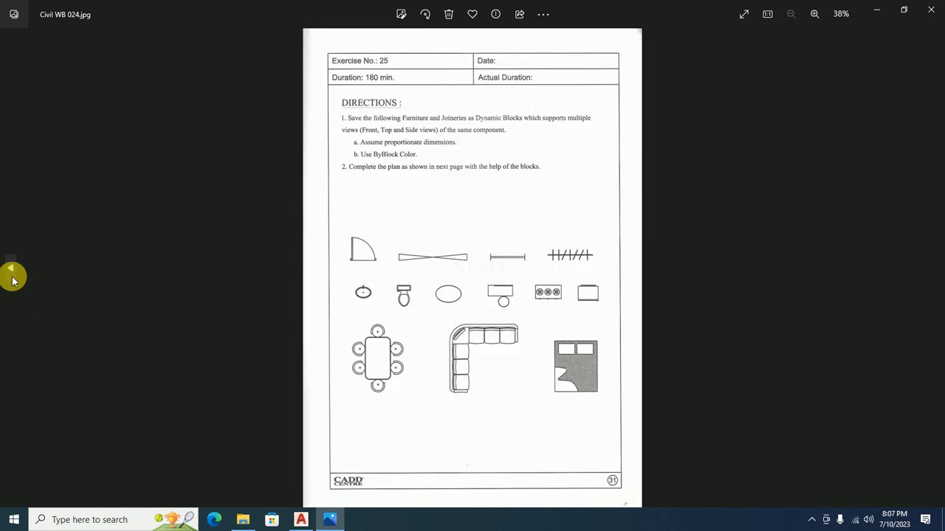
left_click(13, 279)
left_click(12, 279)
left_click(12, 279)
left_click(13, 279)
left_click(13, 279)
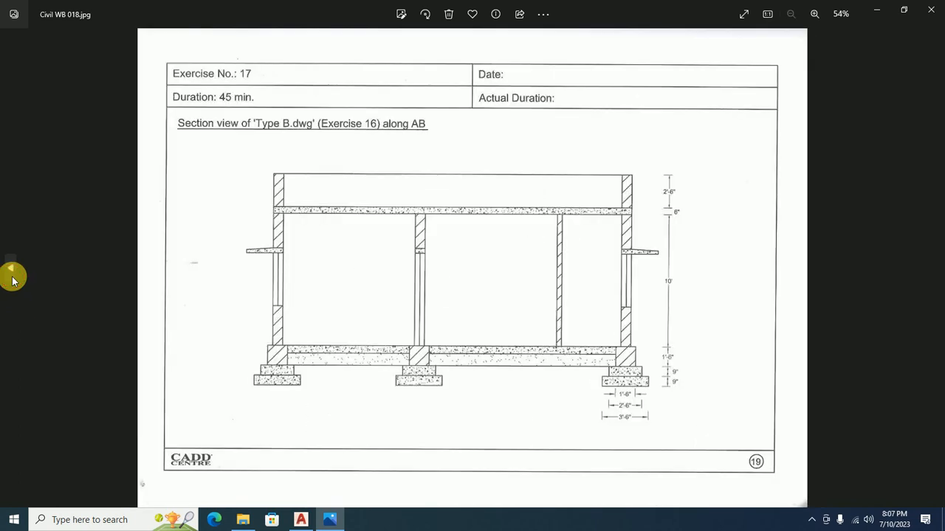
left_click(12, 279)
left_click(12, 279)
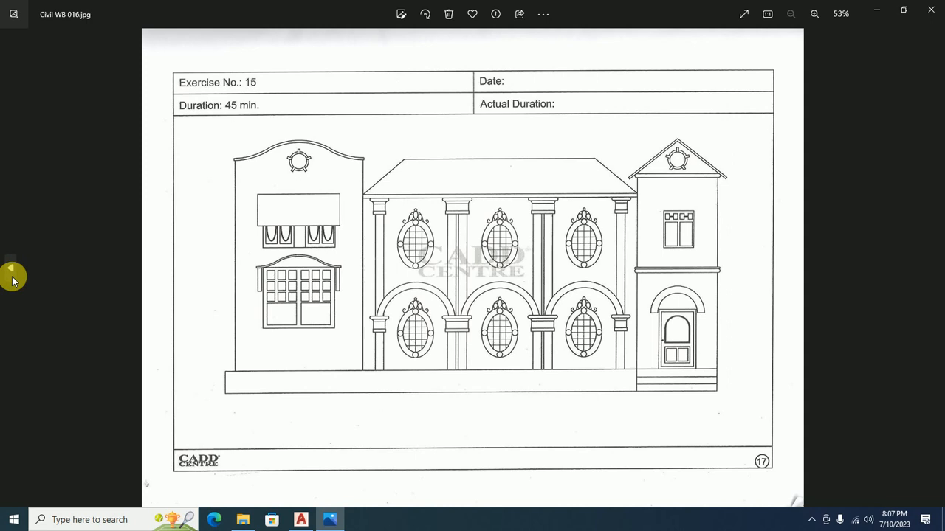
left_click(13, 279)
left_click(13, 279)
left_click(13, 279)
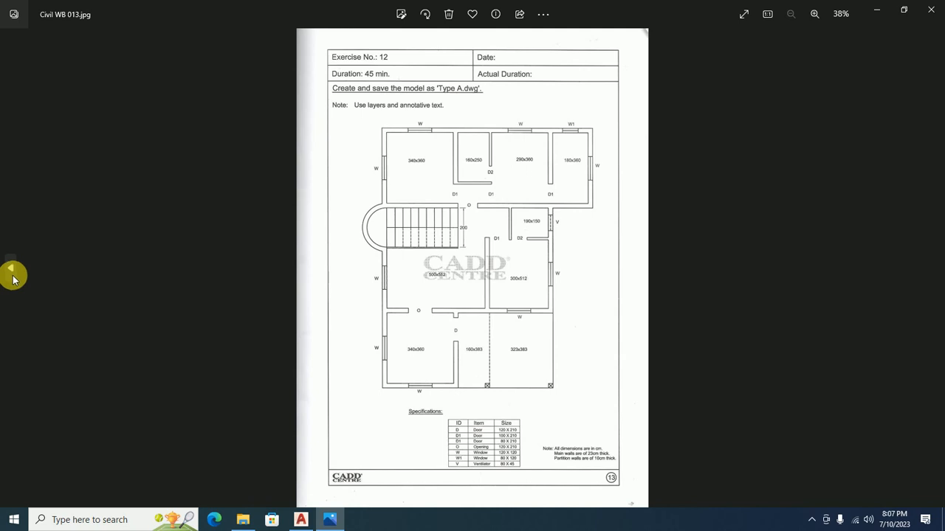
scroll(384, 228, "up", 3)
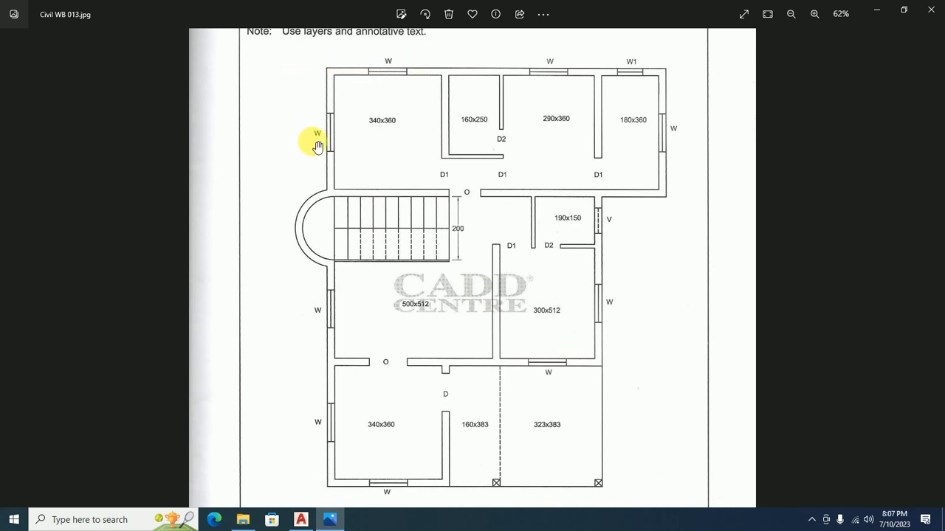
Step: Switch to AutoCAD and trim the crossing construction lines beyond their intersection to form the plan's upper-left outer corner
key("alt+Tab")
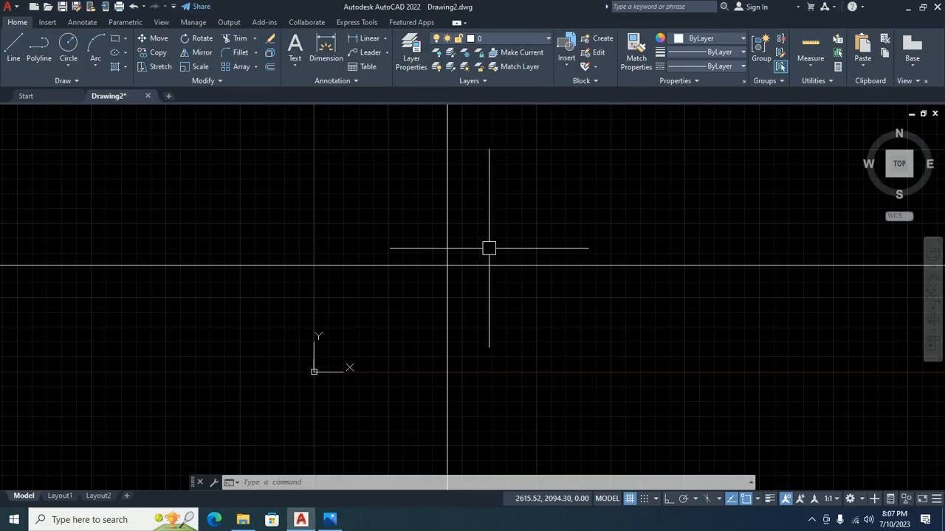
type("tr")
key("Return")
key("Return")
left_click(364, 267)
left_click(336, 316)
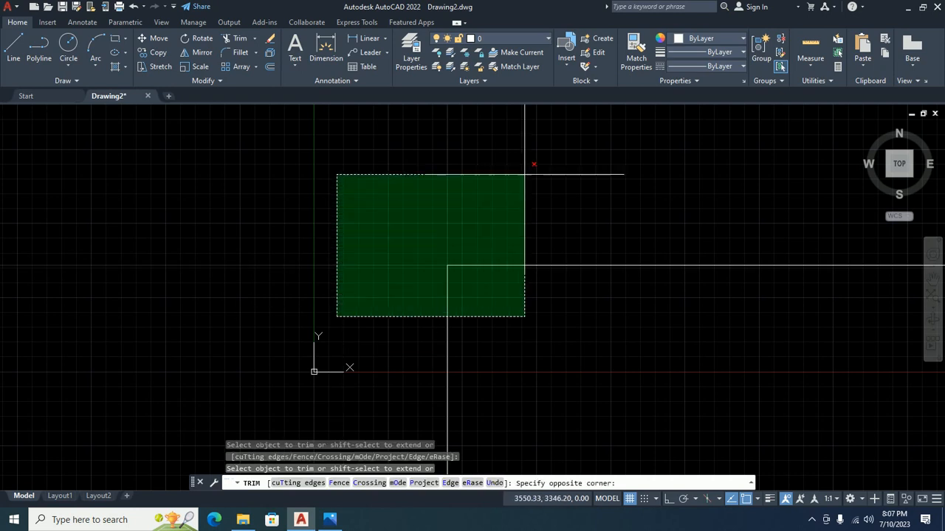
left_click(360, 158)
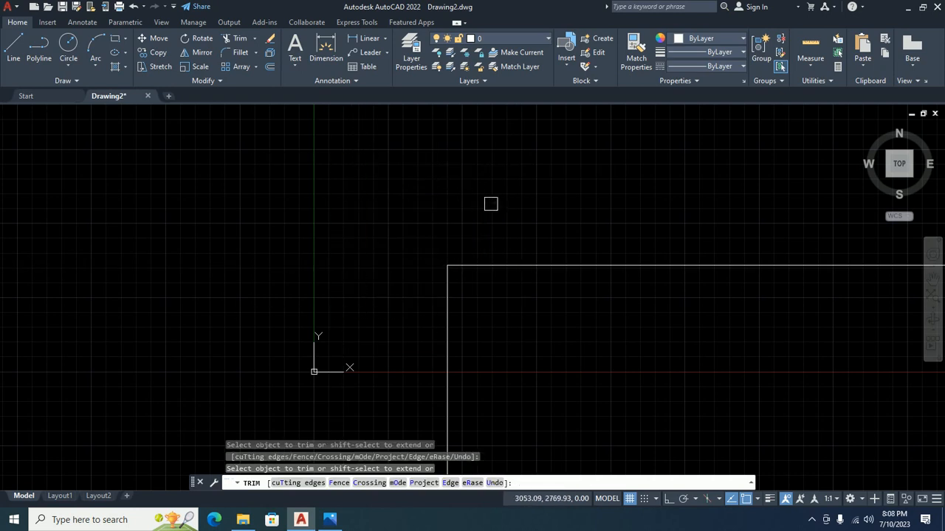
middle_click_drag(491, 204, 434, 162)
key("Escape")
key("Escape")
key("Escape")
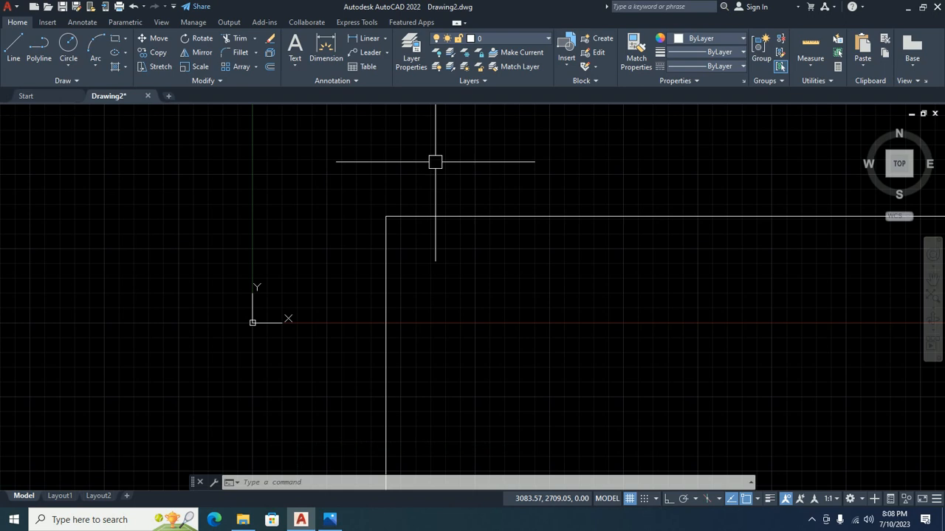
Step: Offset the horizontal and vertical outer wall lines 23 cm inward to create the main wall thickness
type("o")
key("Return")
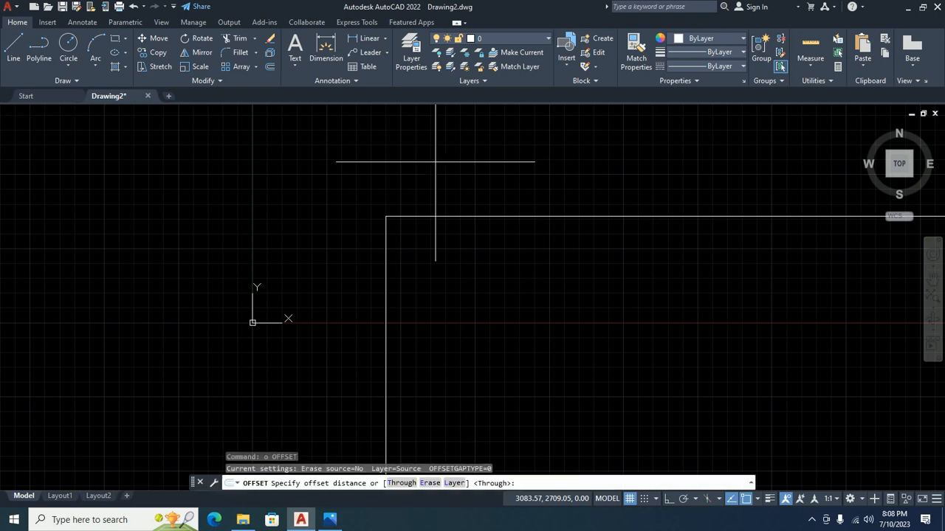
type("23")
key("Return")
left_click(441, 216)
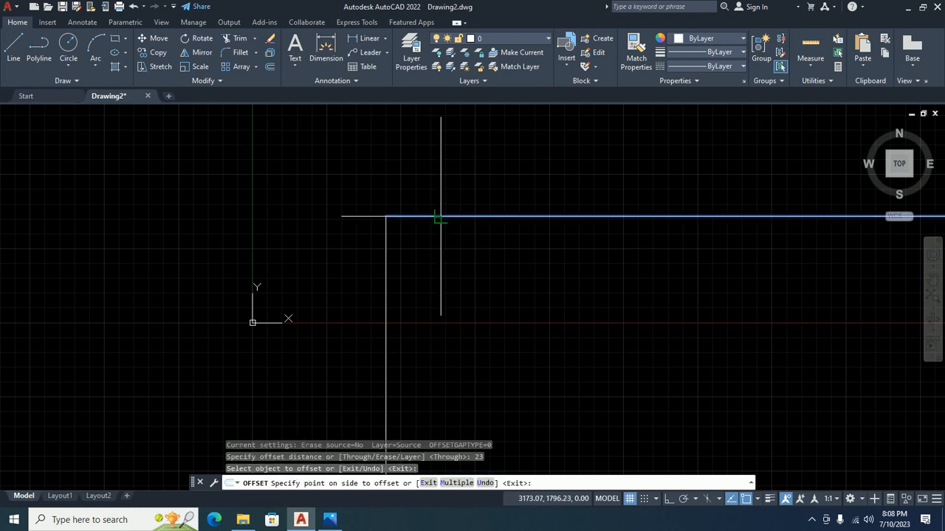
left_click(406, 287)
left_click(387, 271)
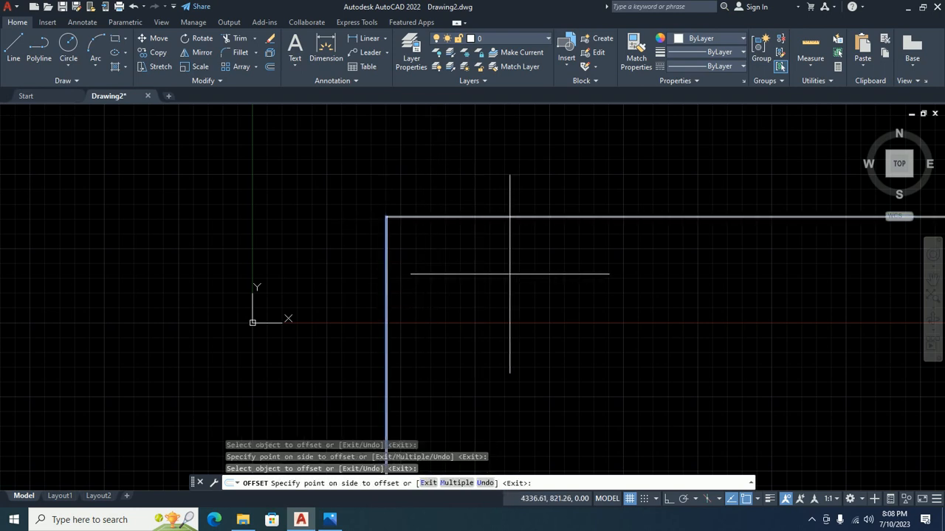
left_click(499, 302)
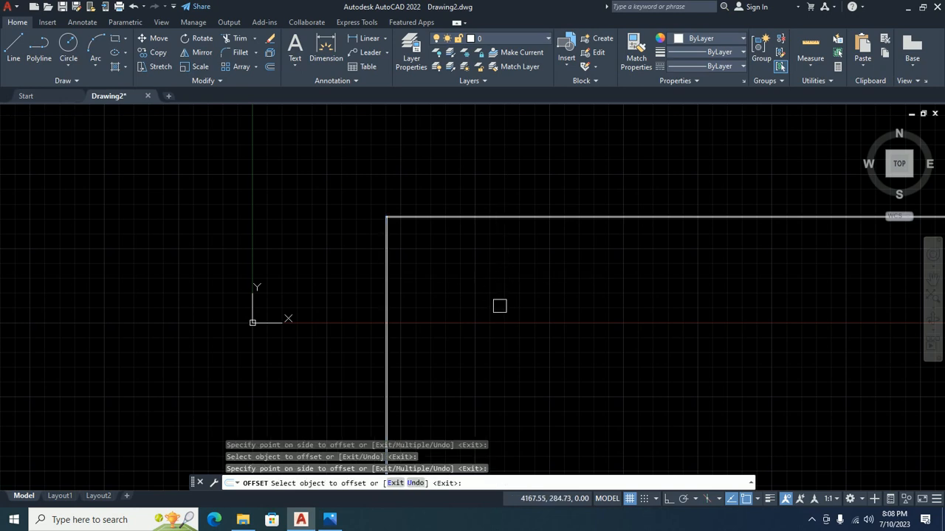
key("Escape")
Step: Trim the overlapping ends of the two inner wall lines so they meet in a clean upper-left corner
scroll(402, 227, "up", 12)
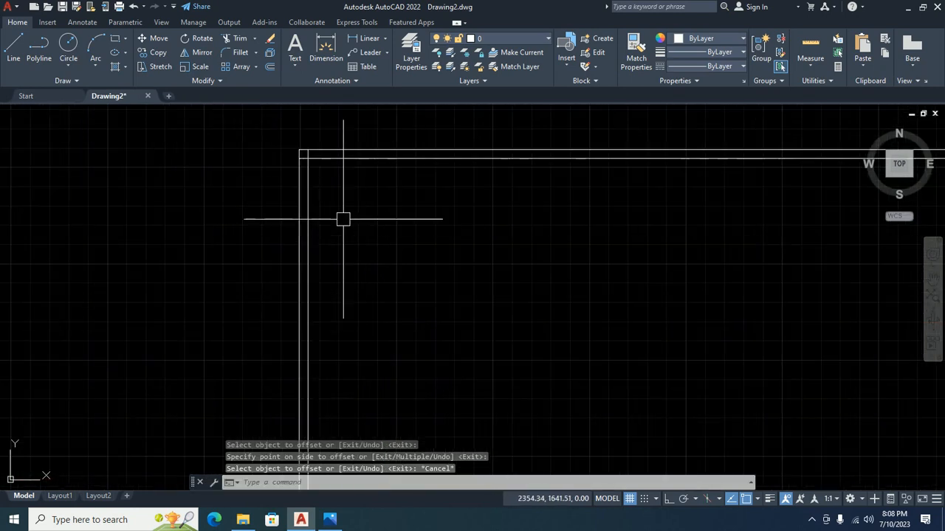
middle_click_drag(337, 210, 384, 428)
middle_click_drag(322, 390, 321, 288)
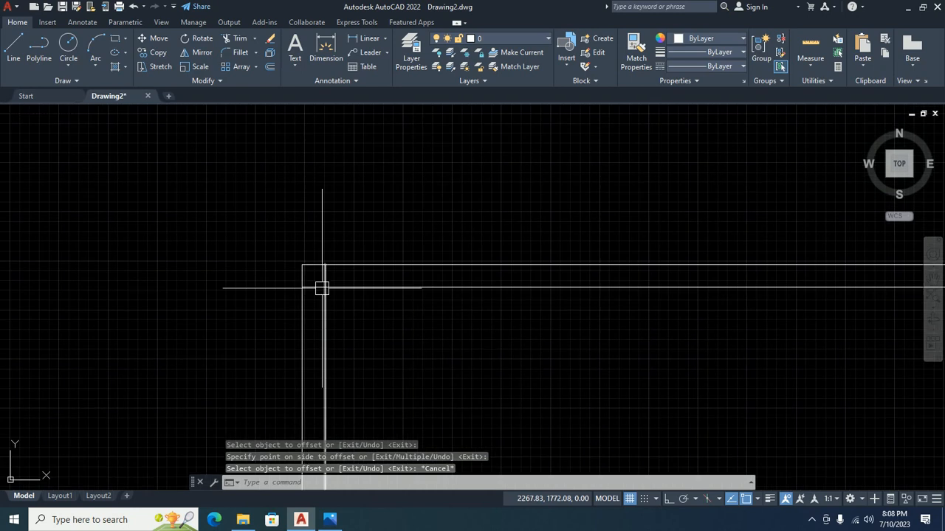
type("tr")
key("Return")
scroll(321, 285, "up", 4)
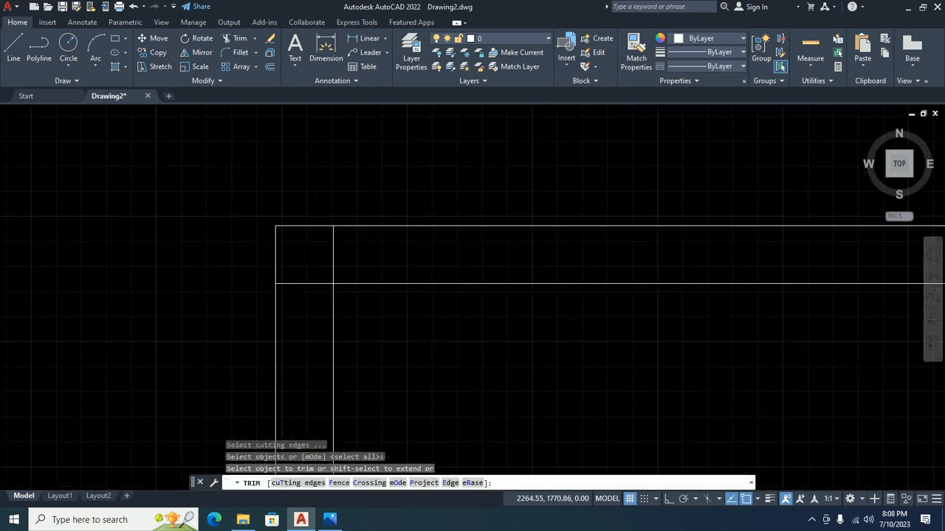
left_click(285, 301)
left_click(310, 254)
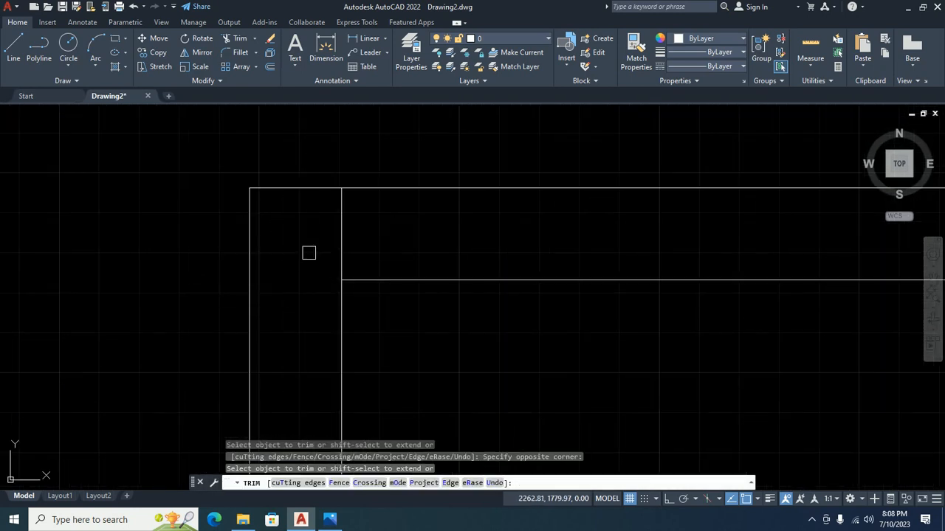
left_click(321, 248)
left_click(347, 246)
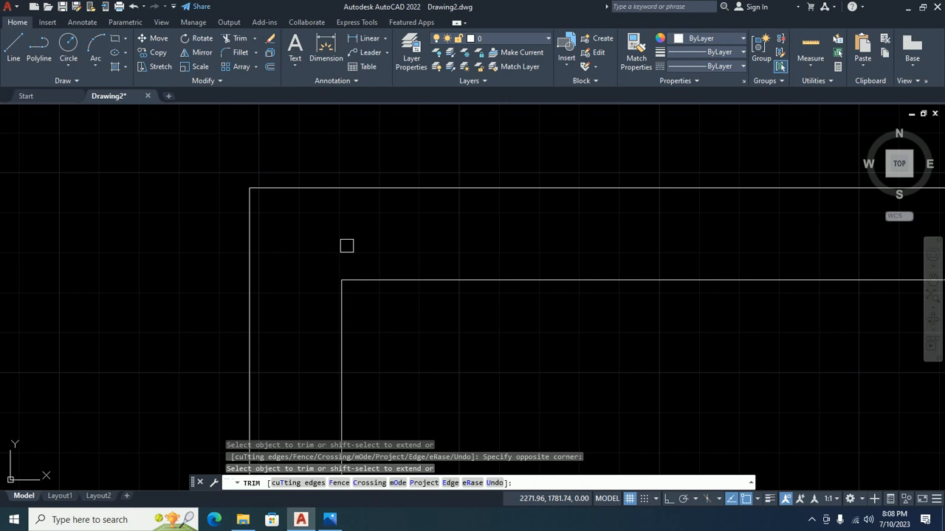
key("Escape")
key("Escape")
Step: Switch to the Exercise 12 plan image in Photos and read the size of the upper-left room
scroll(376, 249, "down", 11)
middle_click_drag(394, 279, 248, 195)
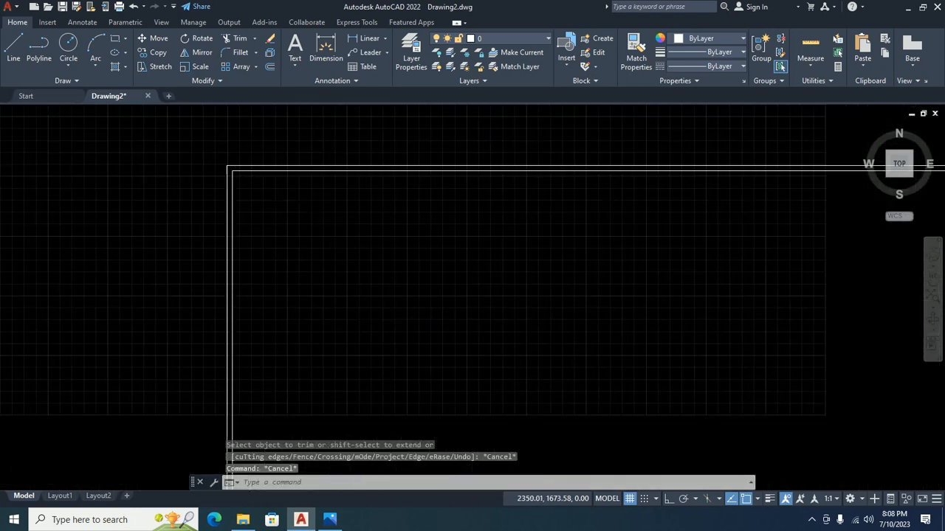
scroll(279, 201, "up", 2)
scroll(296, 226, "down", 3)
key("alt+Tab")
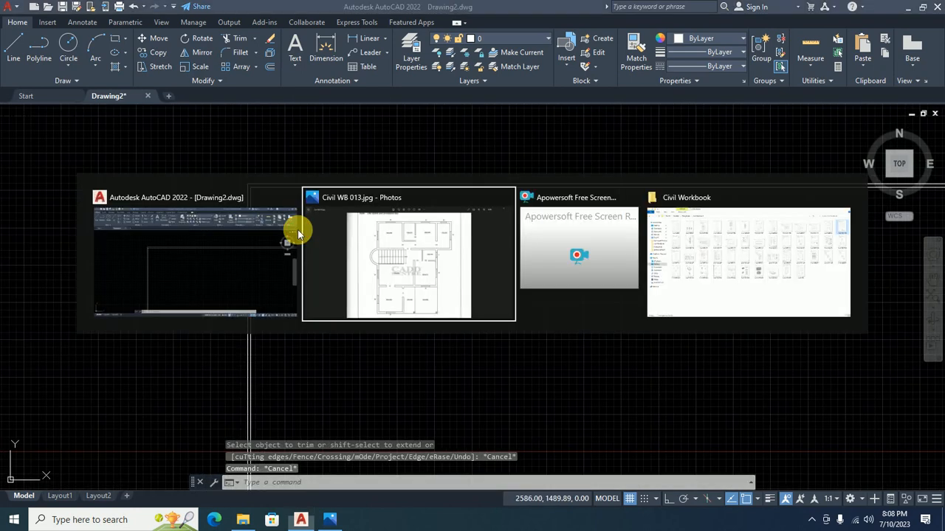
scroll(401, 127, "up", 4)
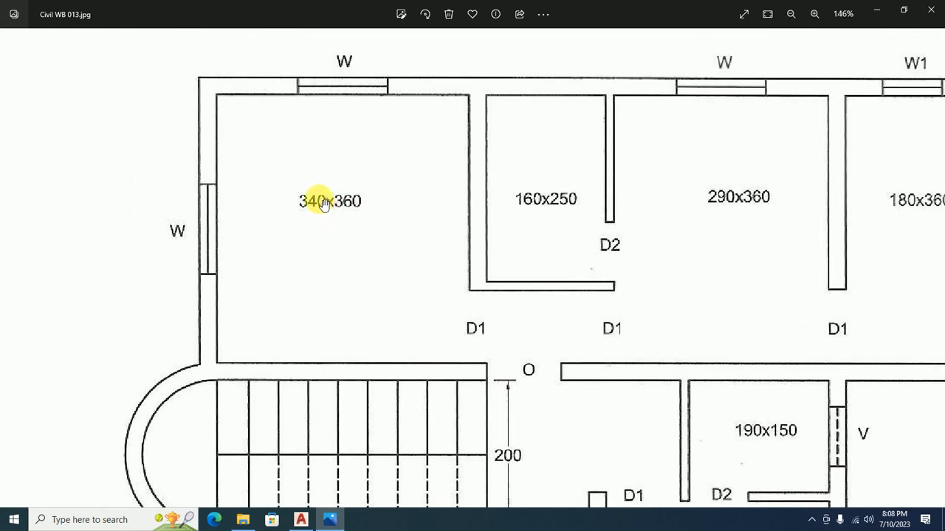
Step: Switch to AutoCAD and offset the inner line of the left outer wall 340 cm to the right
key("alt+Tab")
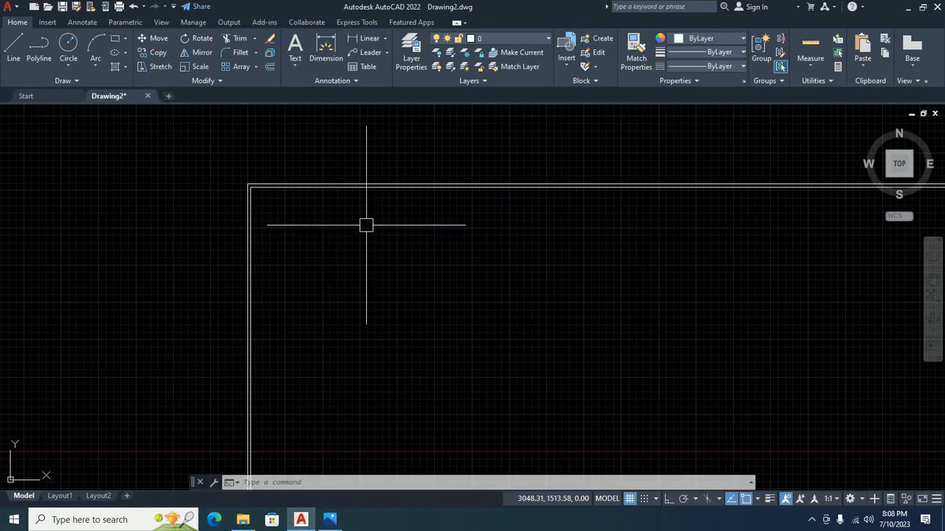
type("o")
key("Return")
type("340")
key("Return")
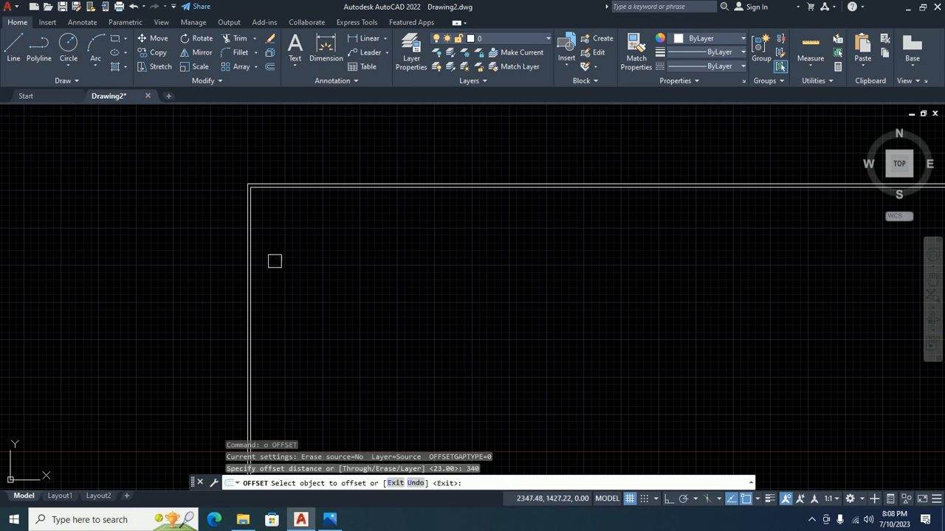
scroll(231, 164, "up", 2)
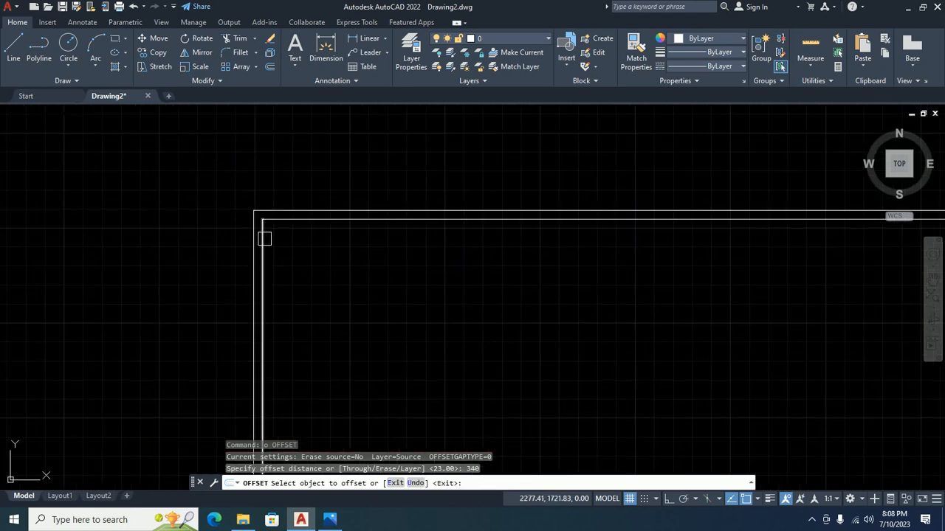
left_click(264, 238)
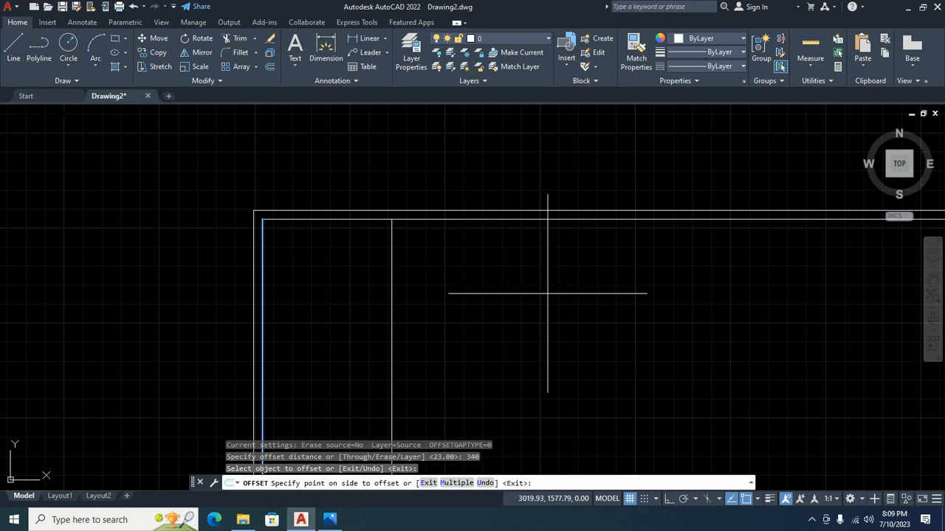
left_click(544, 293)
middle_click_drag(541, 288, 536, 223)
key("Escape")
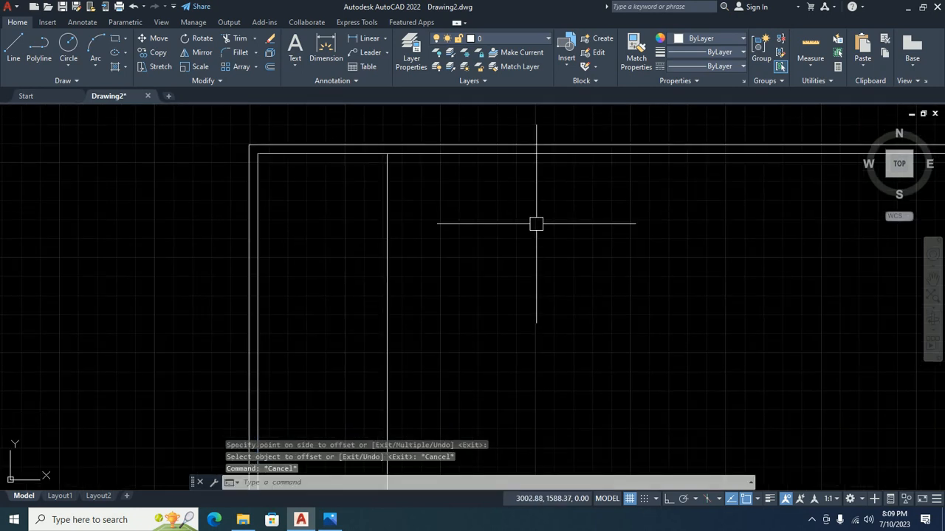
Step: Offset the inner line of the top outer wall 360 cm downward
key("space")
type("360")
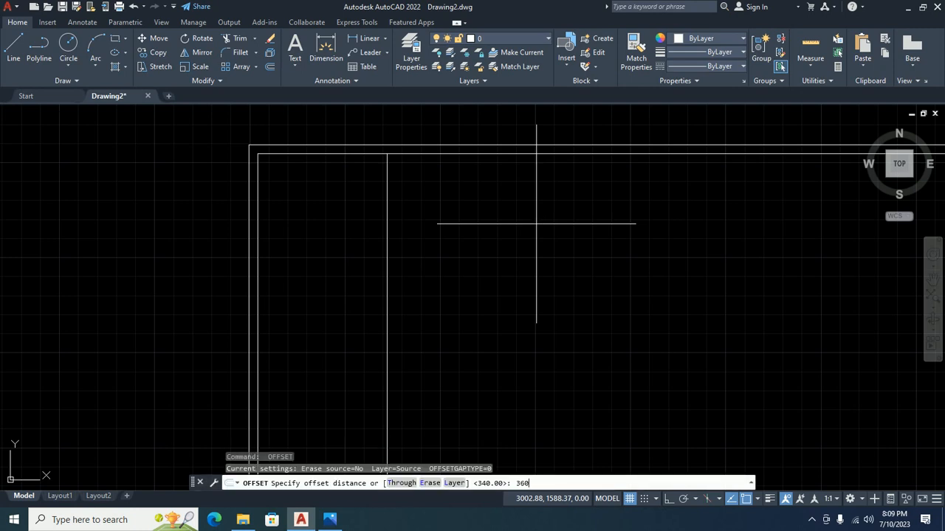
key("Return")
left_click(421, 154)
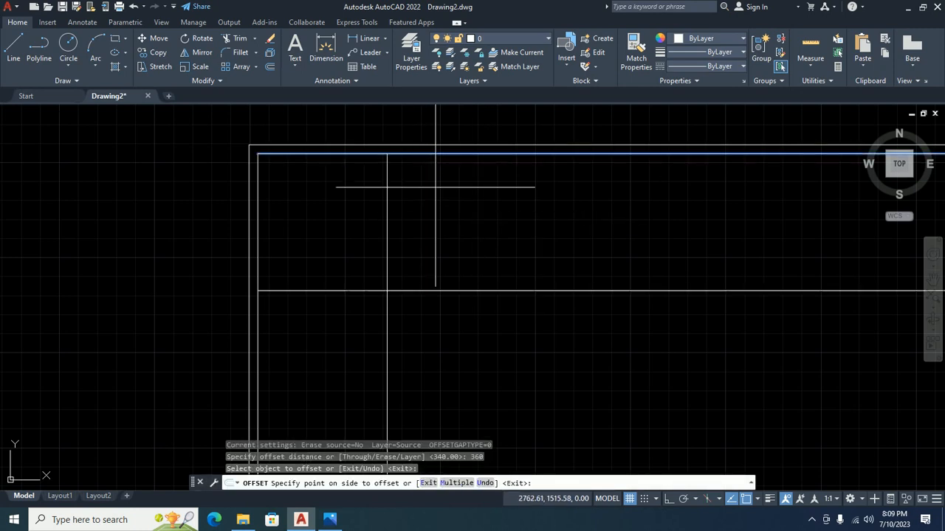
left_click(445, 253)
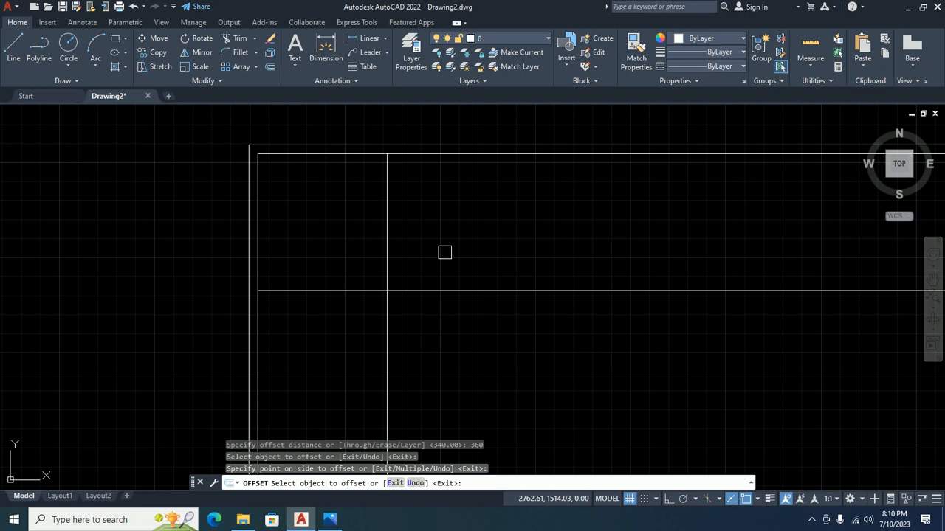
key("Escape")
Step: Offset the room's new vertical line 23 cm to the right and its new horizontal line 23 cm downward
middle_click_drag(434, 255, 452, 239)
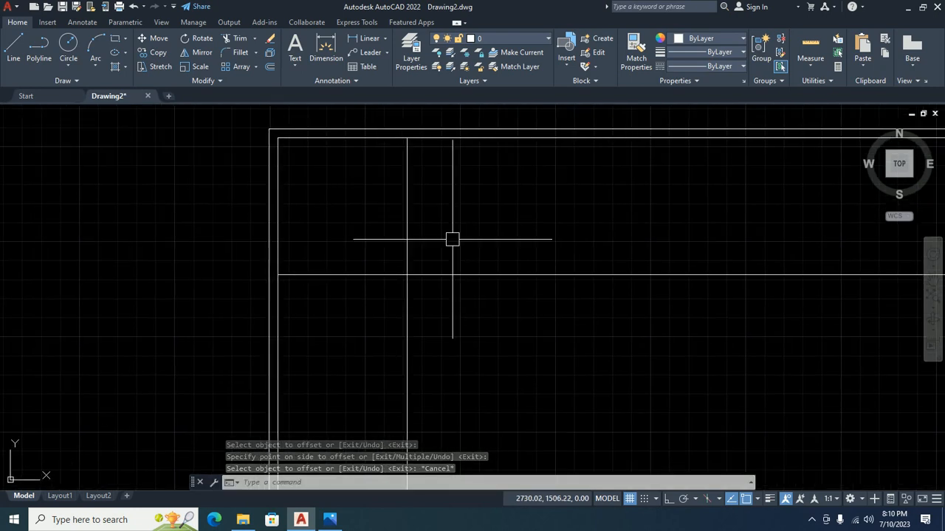
key("Return")
type("23")
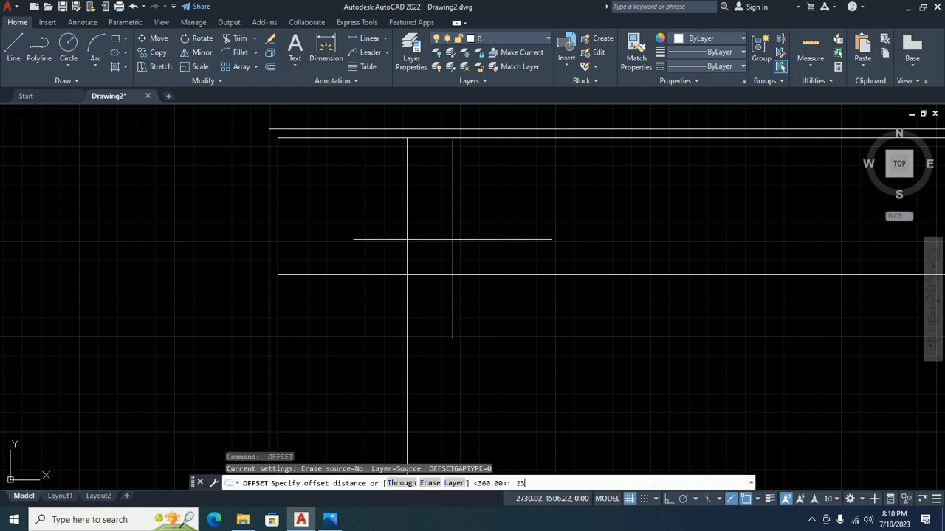
key("Return")
left_click(402, 229)
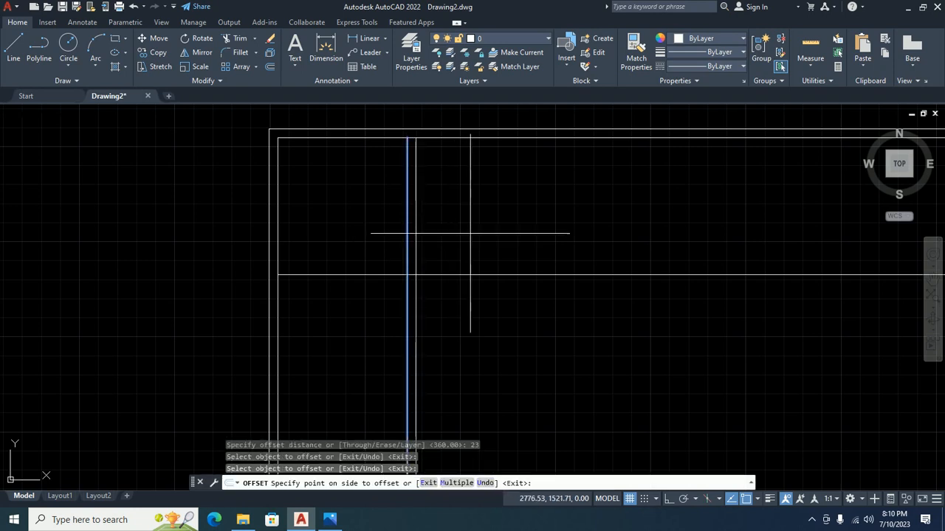
left_click(472, 265)
left_click(466, 277)
left_click(451, 367)
key("Return")
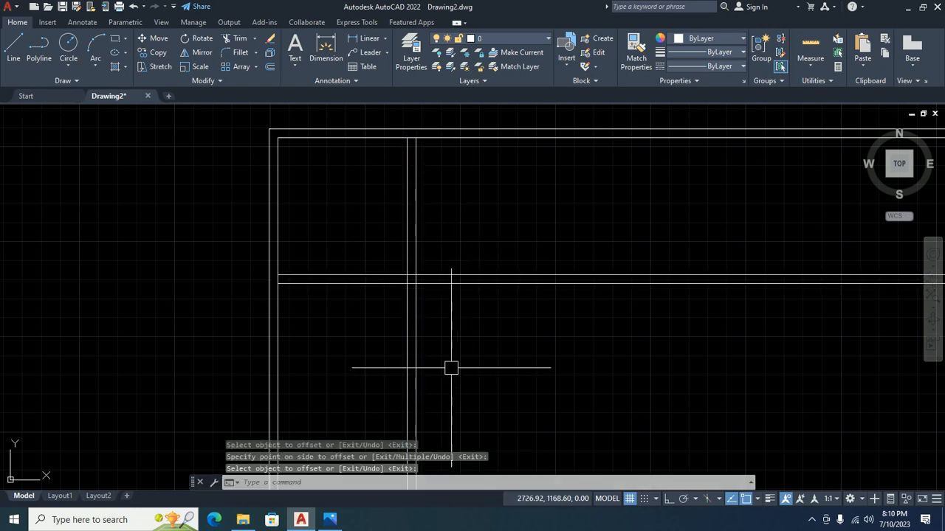
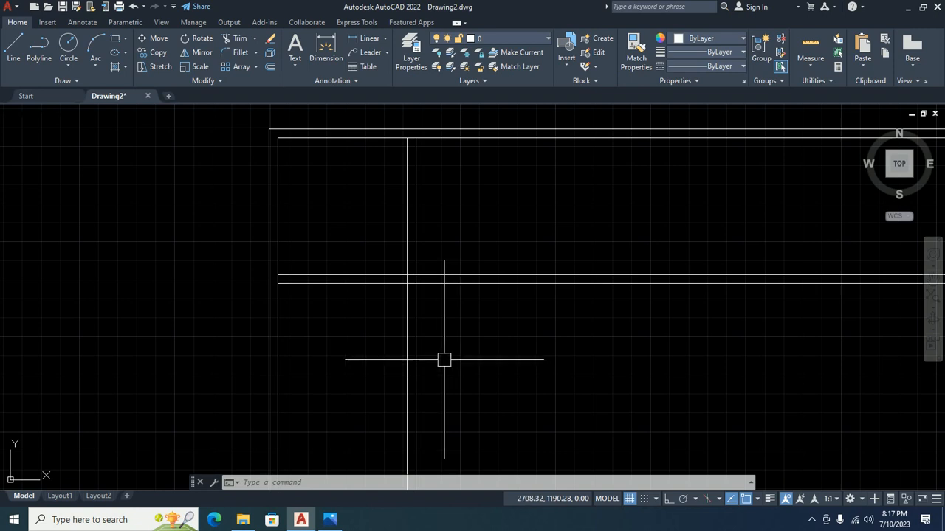
Step: Trim the new wall lines that run past the room's lower-right outer corner
middle_click_drag(380, 266, 425, 290)
key("Escape")
key("Escape")
type("tr")
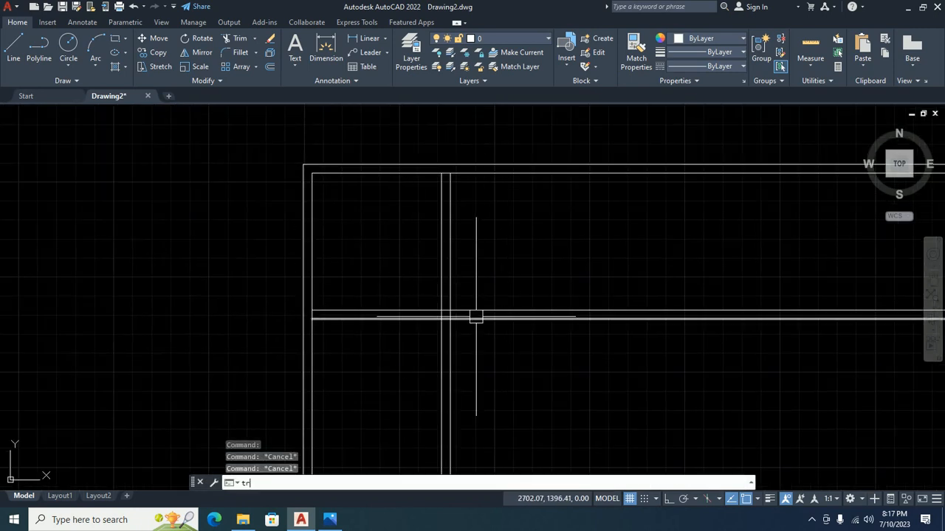
key("Return")
left_click(515, 294)
left_click(502, 339)
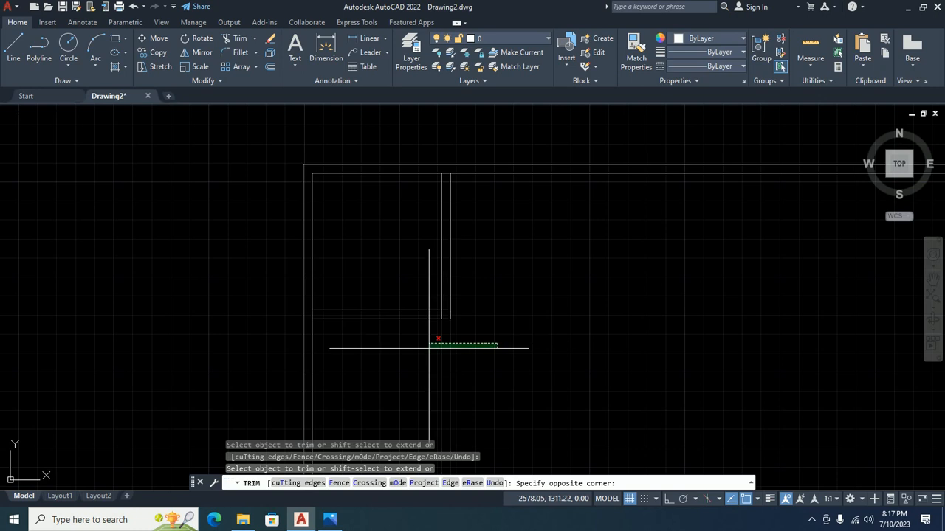
left_click(420, 338)
Step: Trim the line pieces crossing the wall junctions where the room's new walls meet the left and top outer walls
scroll(442, 329, "up", 6)
scroll(442, 329, "down", 5)
scroll(634, 362, "up", 5)
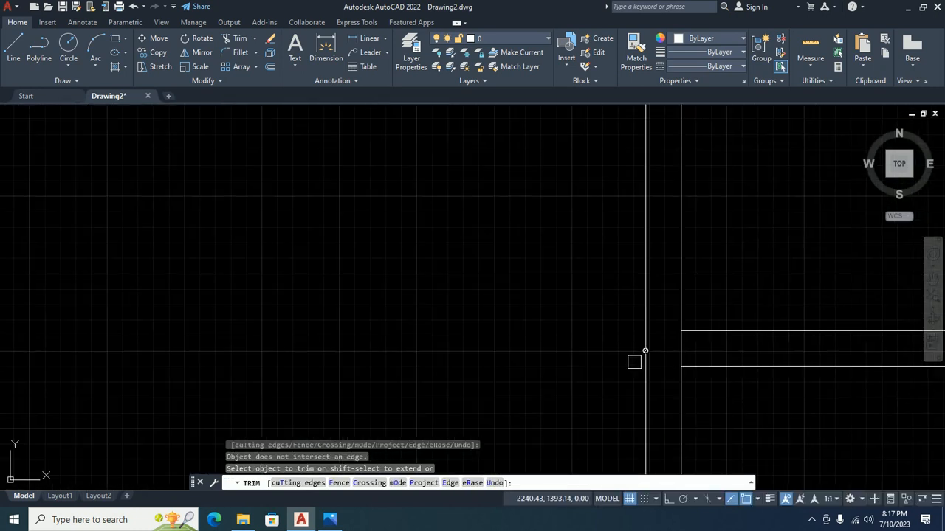
left_click(666, 355)
left_click(724, 344)
scroll(723, 344, "down", 3)
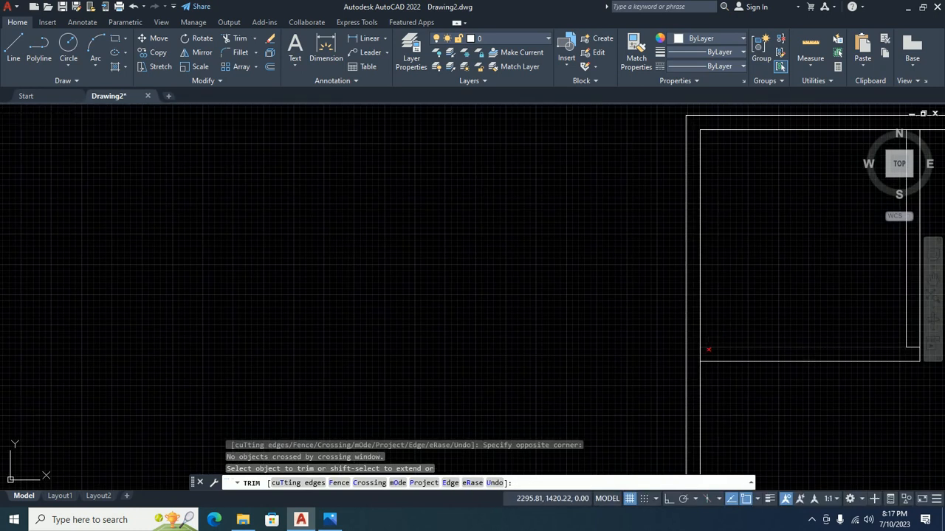
scroll(679, 361, "up", 5)
scroll(723, 308, "down", 5)
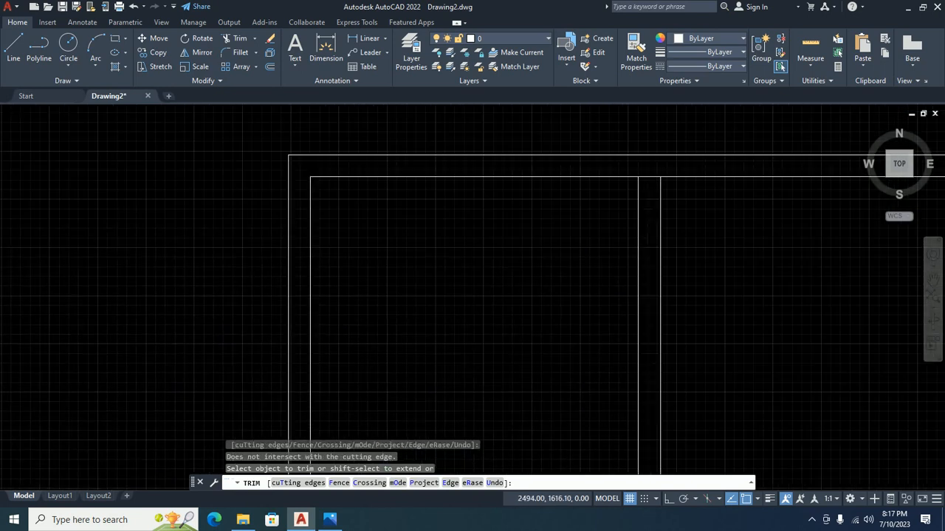
scroll(578, 255, "up", 6)
left_click(624, 214)
scroll(623, 219, "down", 9)
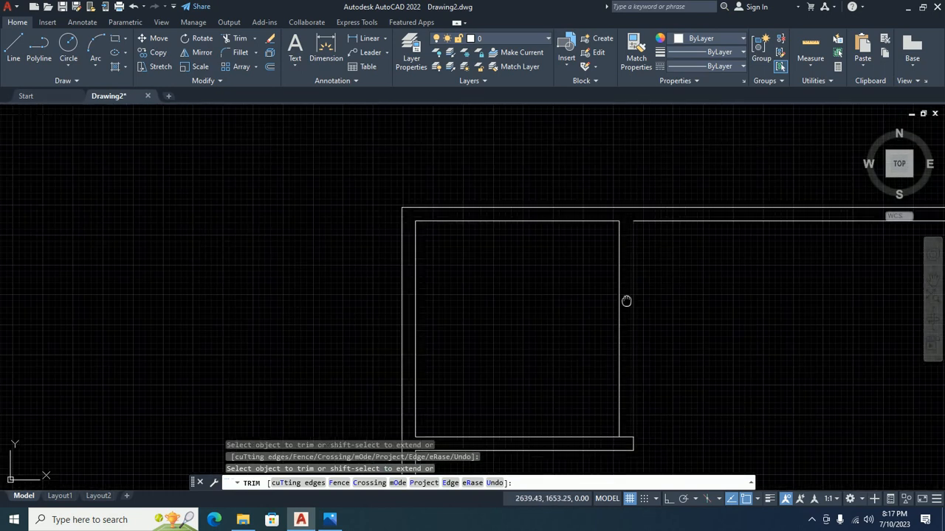
middle_click_drag(626, 301, 555, 228)
key("Escape")
key("Escape")
key("Escape")
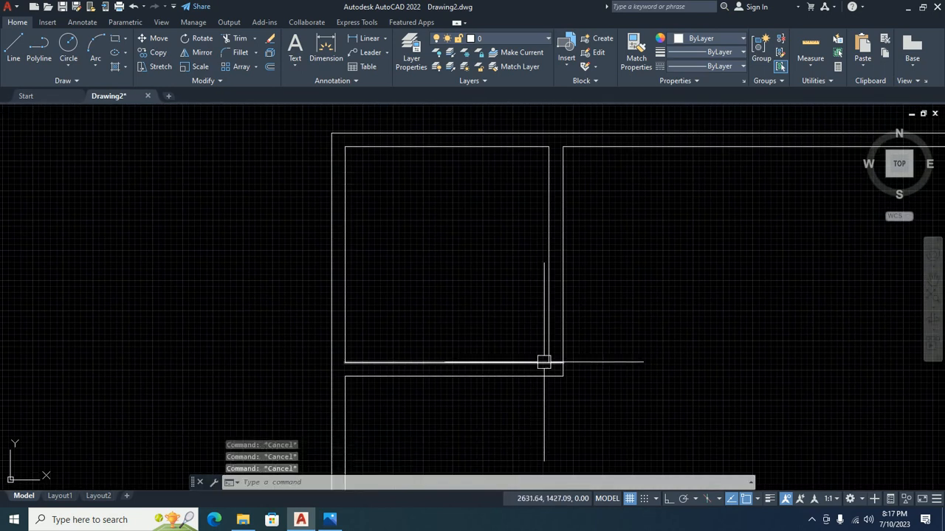
type("oi")
key("Return")
key("Escape")
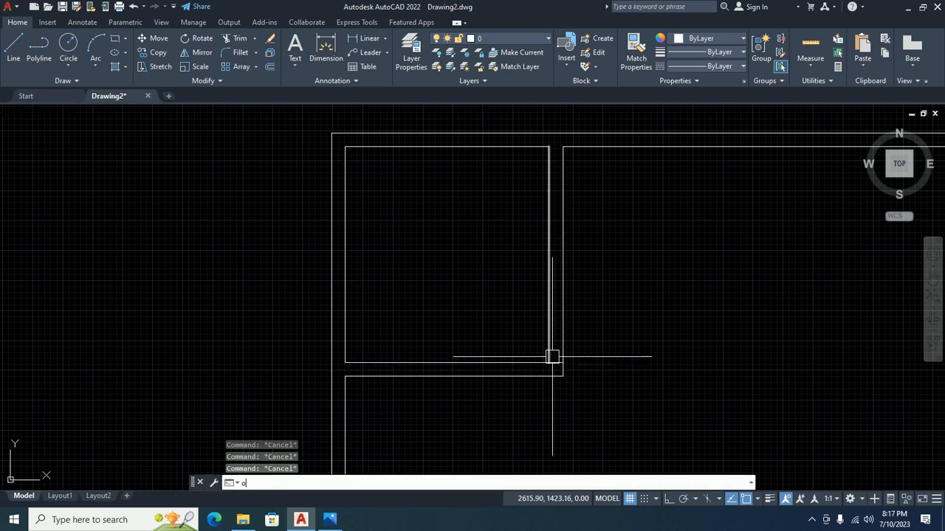
Step: Start the Offset command and look up the D1 door size in the specifications table of the plan image in Photos
type("o")
key("Return")
key("alt+Tab")
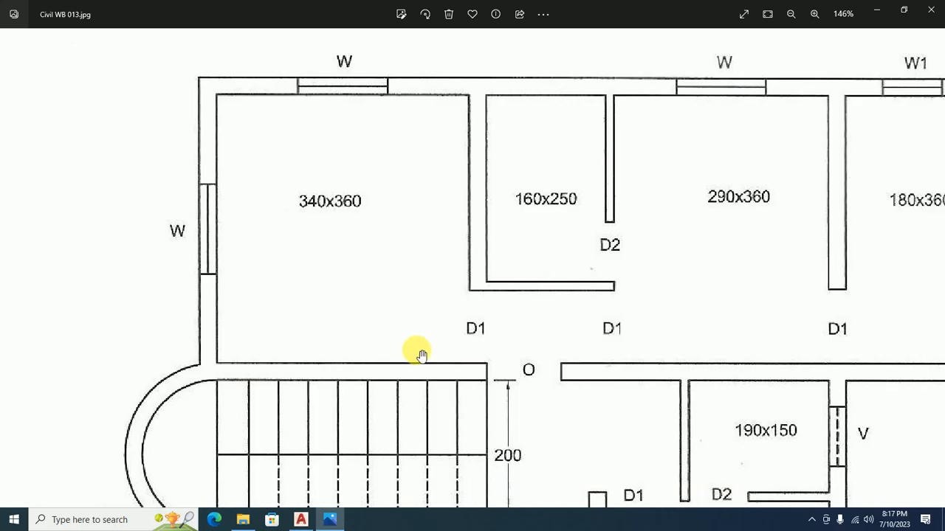
scroll(479, 322, "down", 6)
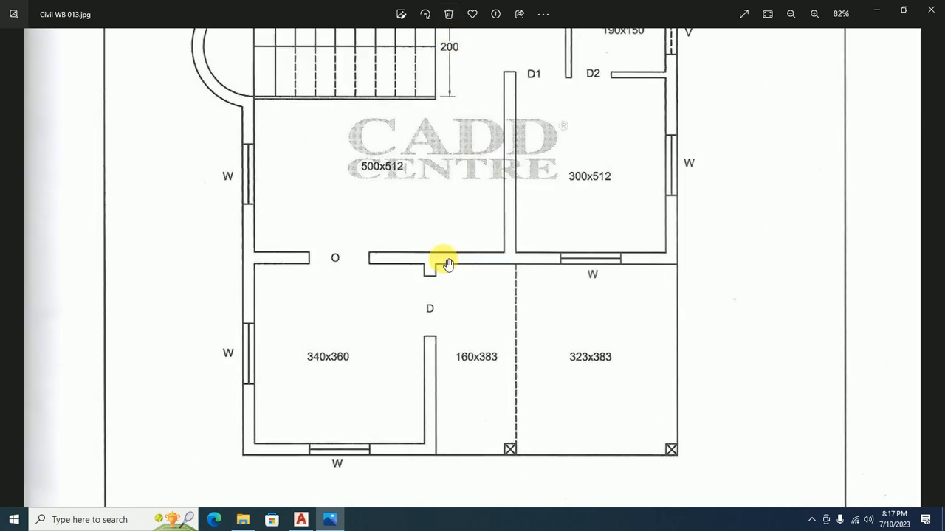
scroll(469, 332, "up", 8)
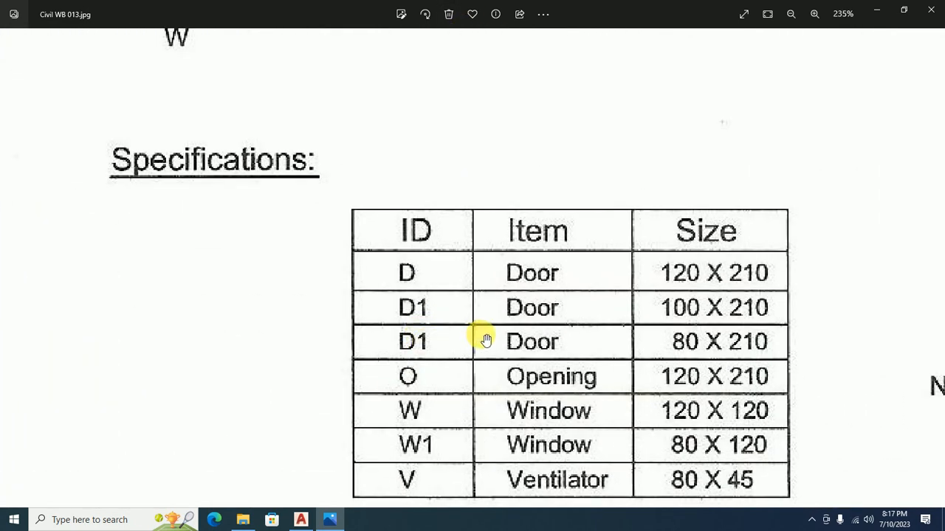
left_click_drag(485, 340, 461, 352)
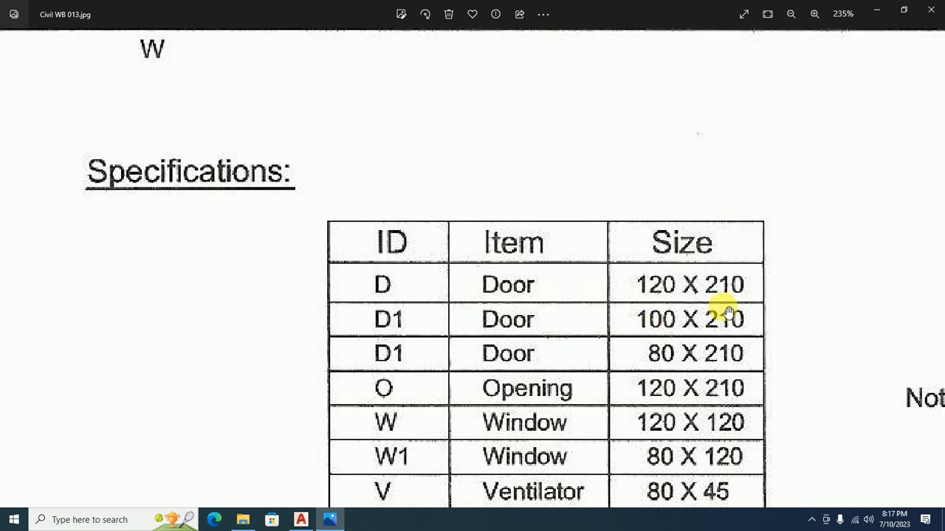
Step: Return to AutoCAD and offset the upper line of the room's bottom wall 100 cm upward for the D1 door
left_click(878, 19)
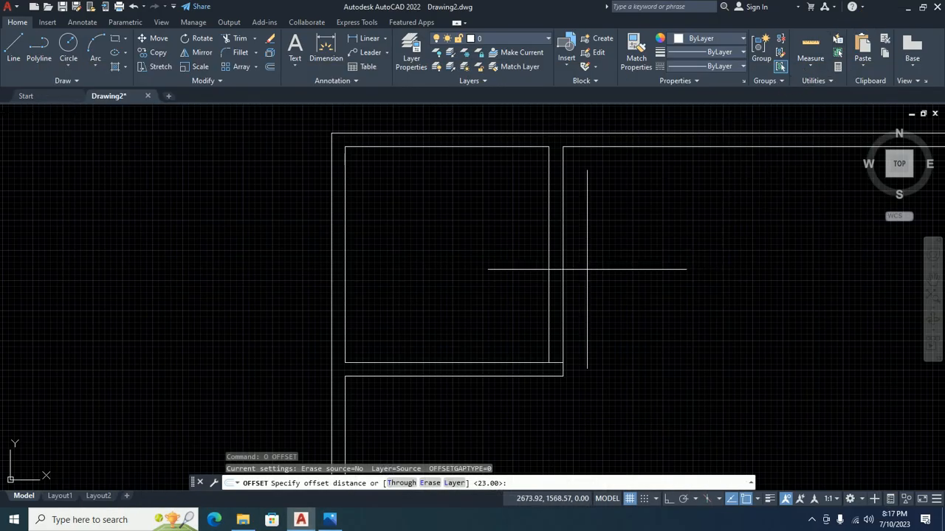
key("Return")
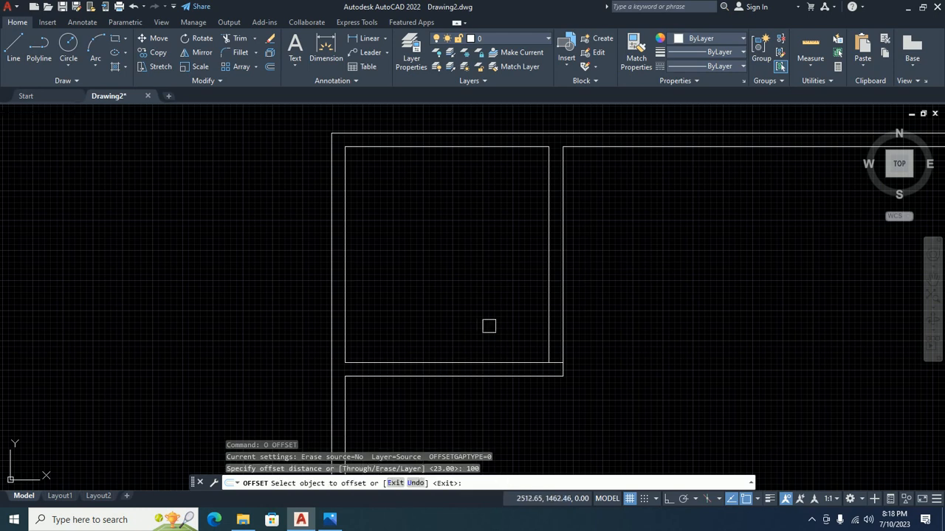
left_click(496, 361)
left_click(498, 302)
key("Escape")
key("Escape")
key("Escape")
Step: Trim the room's right wall below the 100 cm line and the excess line ends to open the D1 doorway
type("tr")
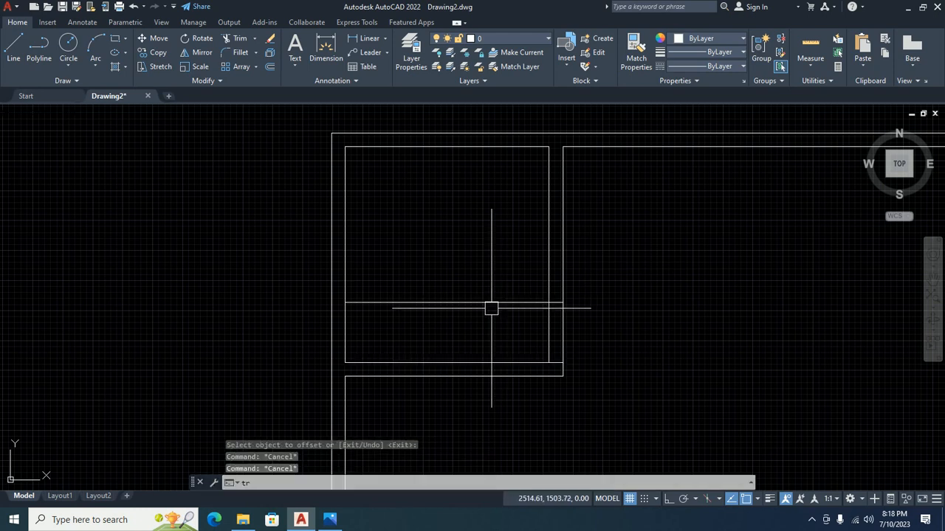
key("Return")
key("Return")
left_click(492, 296)
left_click(704, 332)
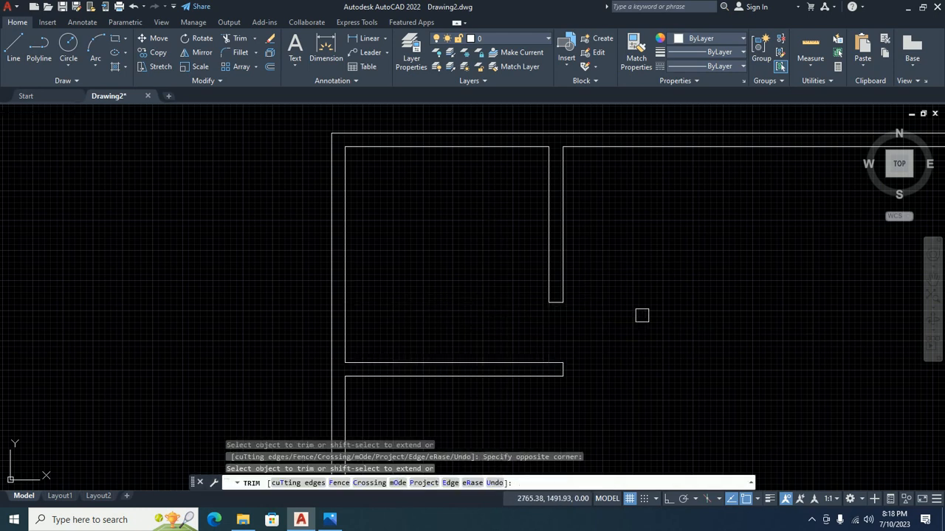
key("Escape")
key("Escape")
middle_click_drag(534, 323, 477, 313)
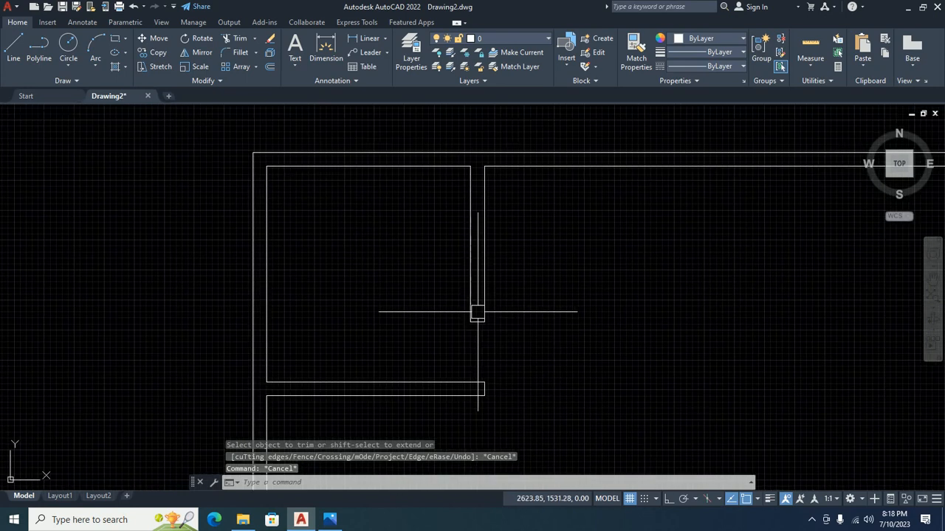
Step: Switch to the plan image in Photos and read the size of the small room beside the upper-left room
key("alt+Tab")
scroll(539, 263, "down", 5)
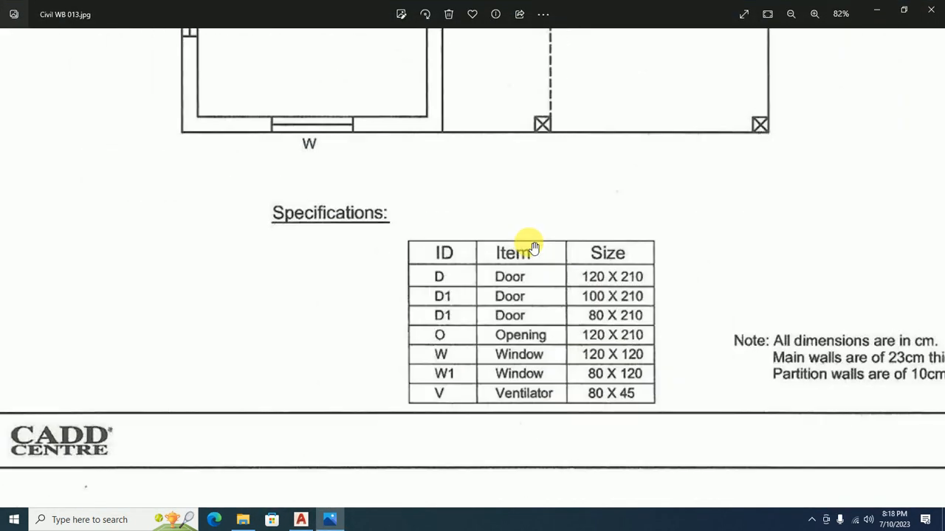
left_click_drag(526, 246, 524, 373)
scroll(524, 372, "up", 2)
left_click_drag(480, 17, 487, 291)
scroll(467, 287, "up", 2)
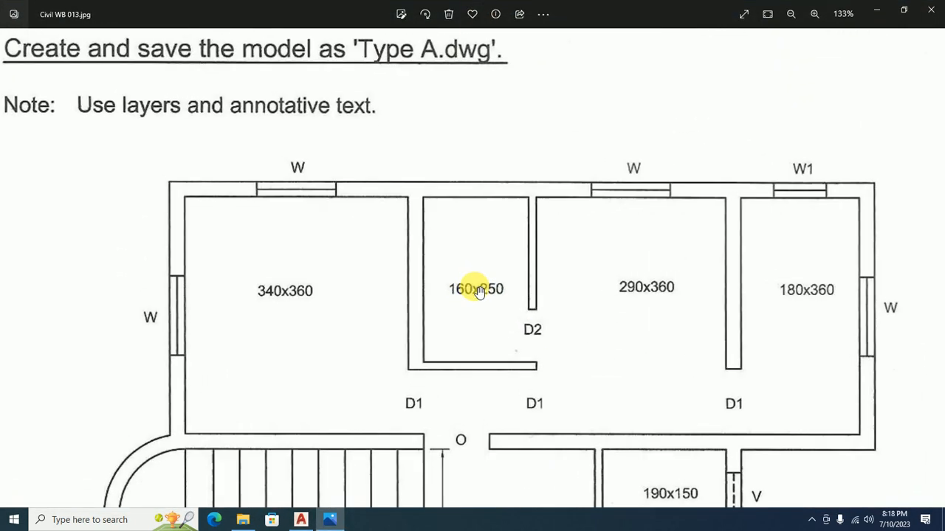
Step: Return to AutoCAD and offset the right line of the dividing wall 160 cm to the right
key("alt+Tab")
type("o")
key("Return")
type("1")
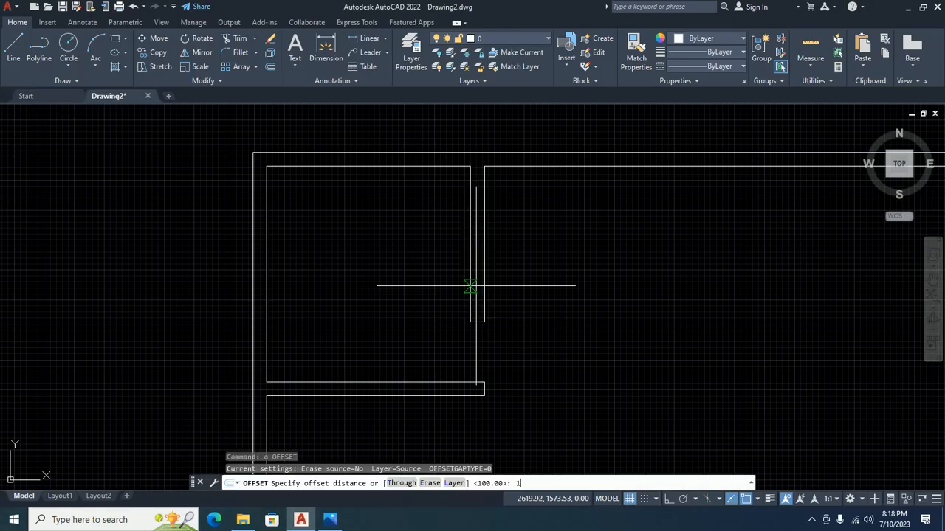
type("60")
key("Return")
scroll(483, 270, "up", 3)
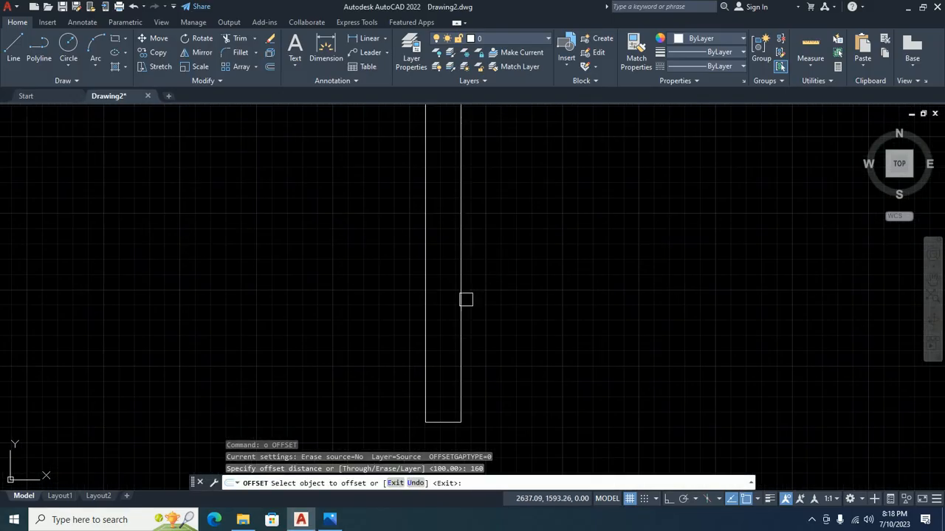
left_click(466, 298)
left_click(624, 326)
key("Escape")
middle_click_drag(601, 300, 502, 329)
type("`")
key("Return")
type("25")
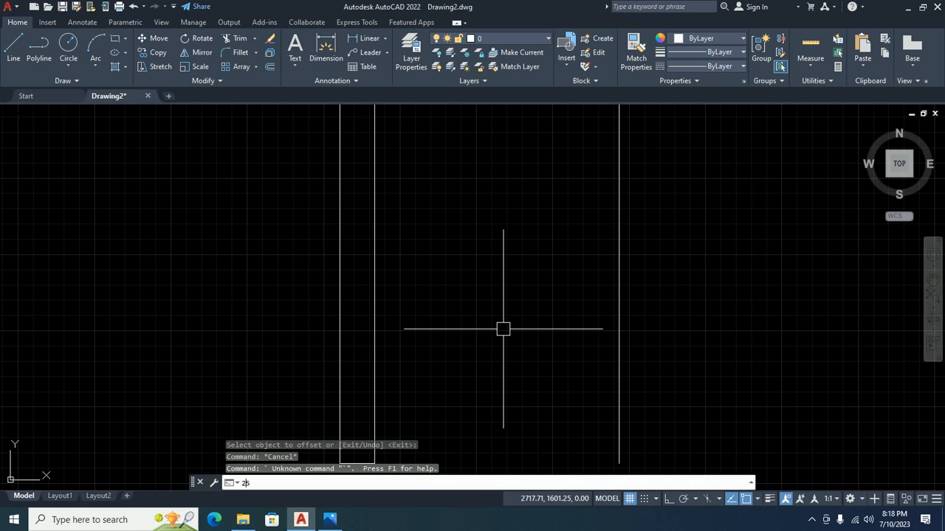
type("0")
key("Return")
scroll(546, 256, "down", 4)
middle_click_drag(544, 257, 519, 301)
key("Escape")
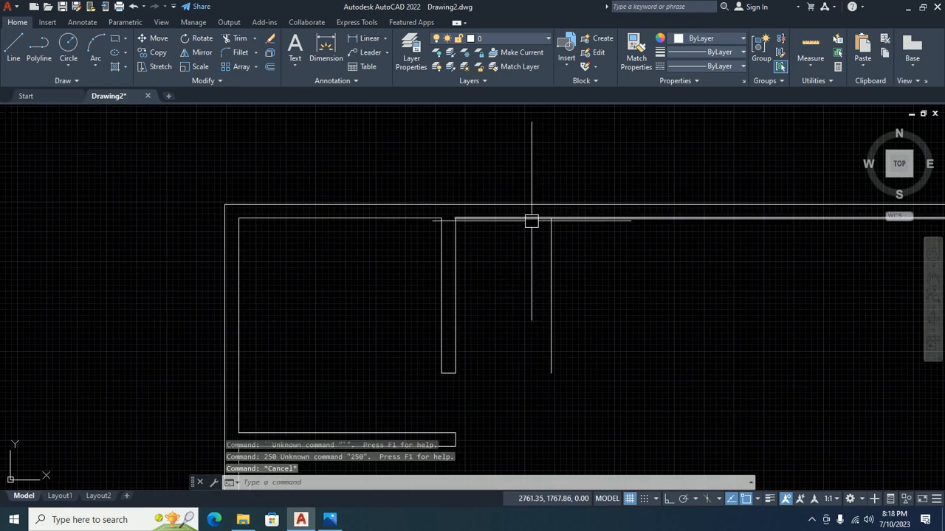
Step: Offset the top wall's inner line 250 cm downward from the dividing wall for the small room's bottom edge
type("o")
key("Return")
type("25")
key("Return")
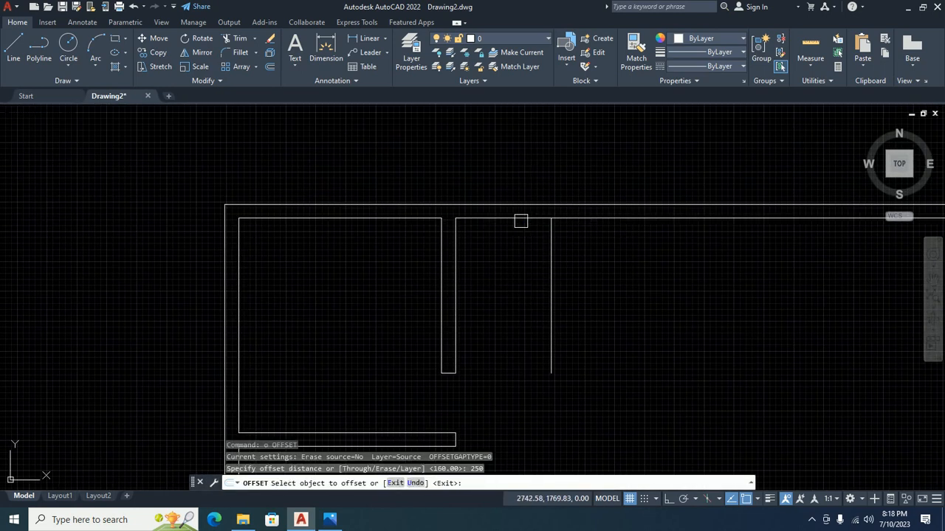
left_click(499, 214)
left_click(502, 325)
scroll(503, 343, "up", 2)
scroll(503, 342, "down", 2)
middle_click_drag(502, 343, 425, 279)
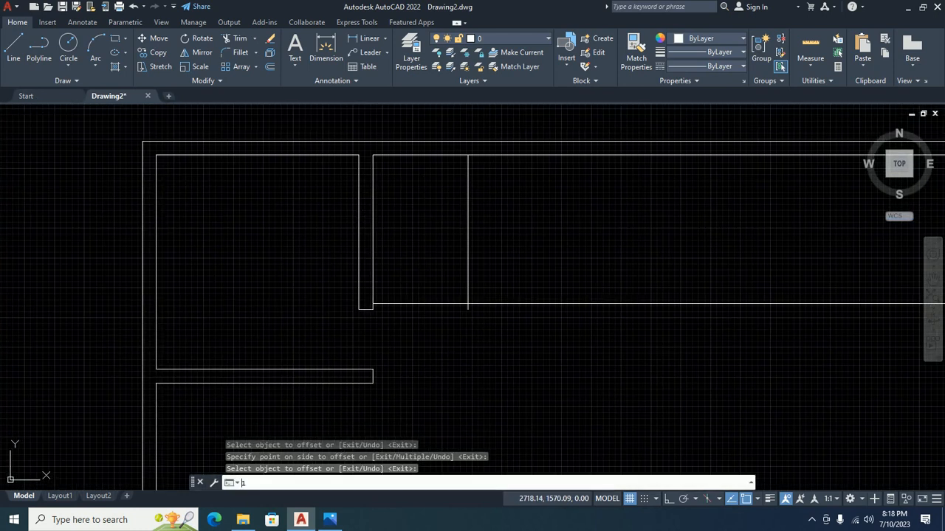
key("Escape")
key("Escape")
Step: Offset the small room's bottom line 10 cm downward and its right line 10 cm to the right as thin walls
type("o")
key("Return")
type("1")
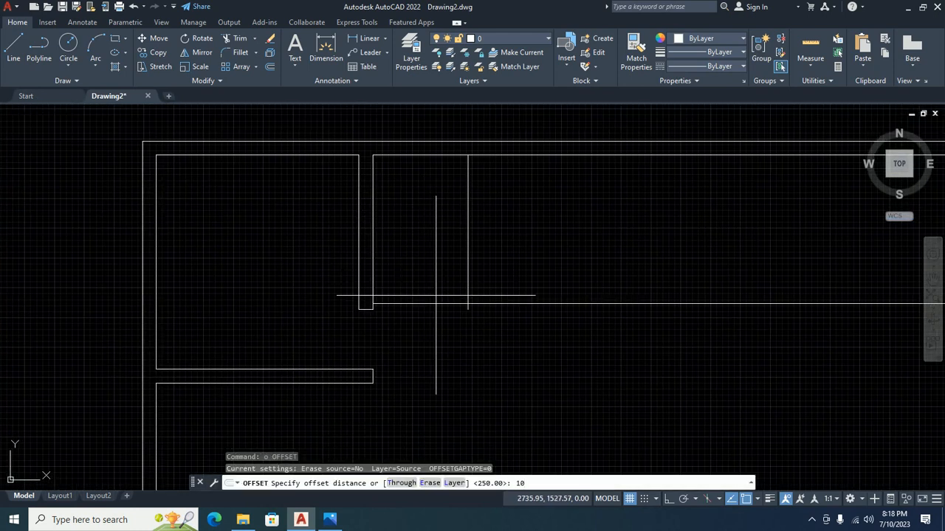
type("0")
key("Return")
left_click(425, 303)
left_click(430, 352)
left_click(469, 245)
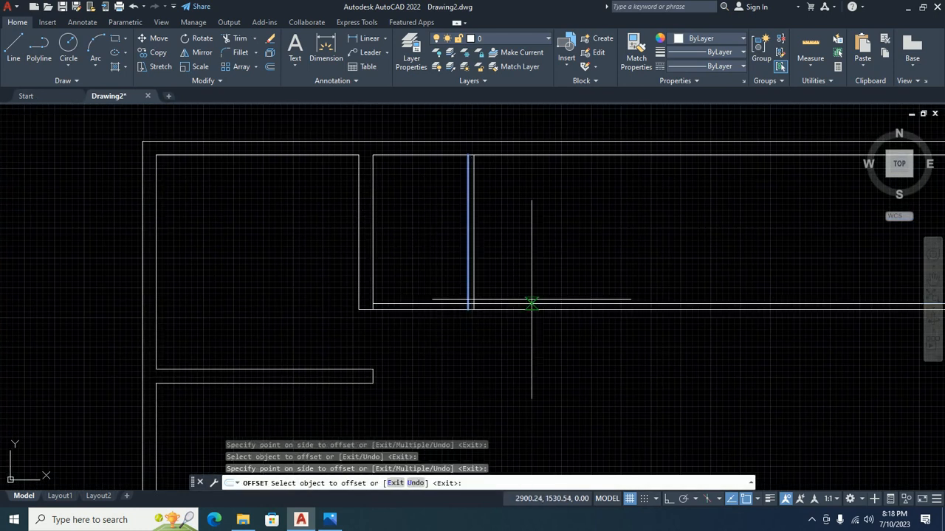
left_click(520, 306)
key("Escape")
Step: Trim the bottom wall lines running past the small room's right wall and the dividing wall's line across the lower-left wall junction
type("tr")
key("Return")
left_click(511, 313)
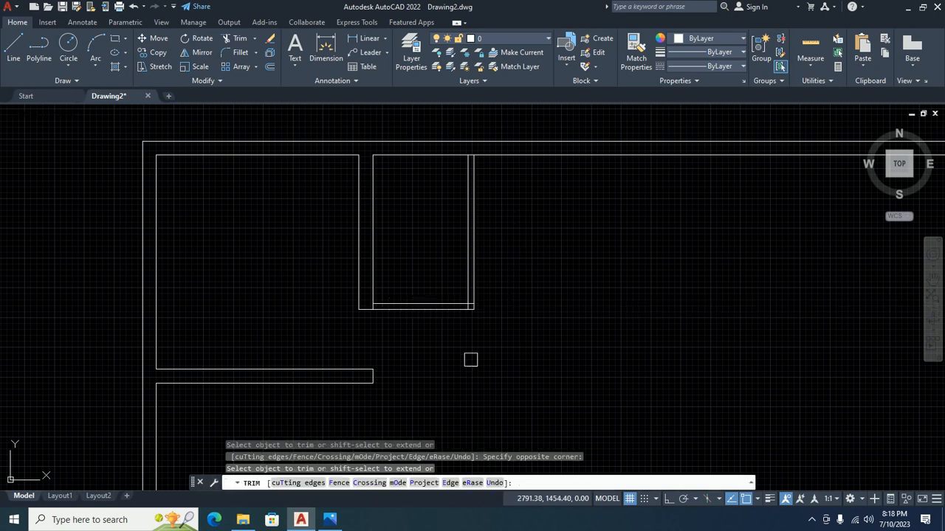
scroll(468, 306, "up", 3)
left_click(445, 291)
scroll(445, 291, "up", 2)
middle_click_drag(942, 354, 441, 341)
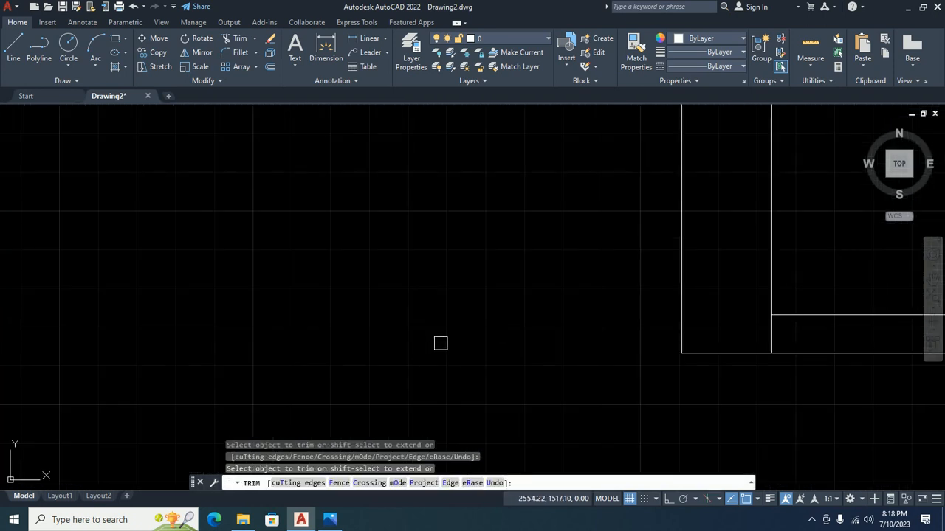
left_click(769, 335)
Step: Trim the top wall's inner line between the two lines of the small room's right wall
scroll(768, 328, "down", 4)
middle_click_drag(906, 206, 361, 324)
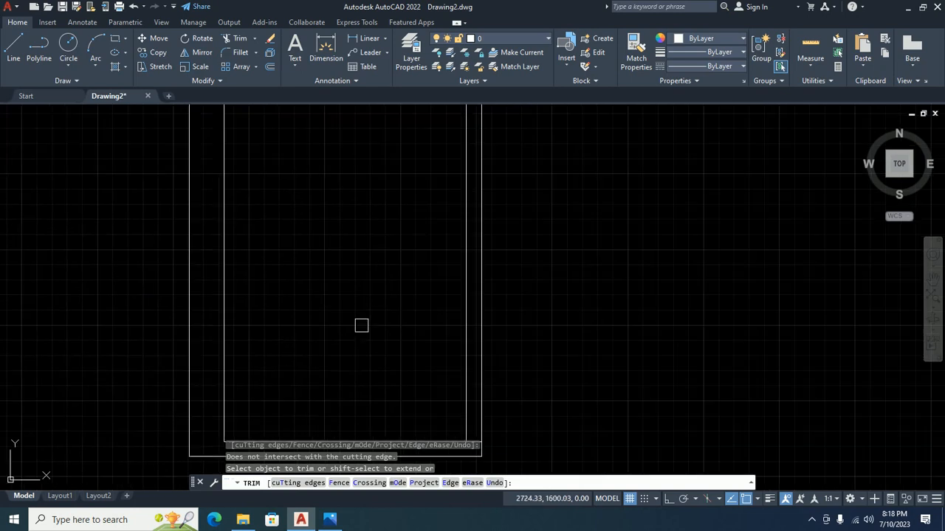
scroll(361, 325, "down", 2)
middle_click_drag(386, 239, 390, 317)
scroll(393, 313, "up", 3)
scroll(443, 244, "up", 3)
left_click(471, 283)
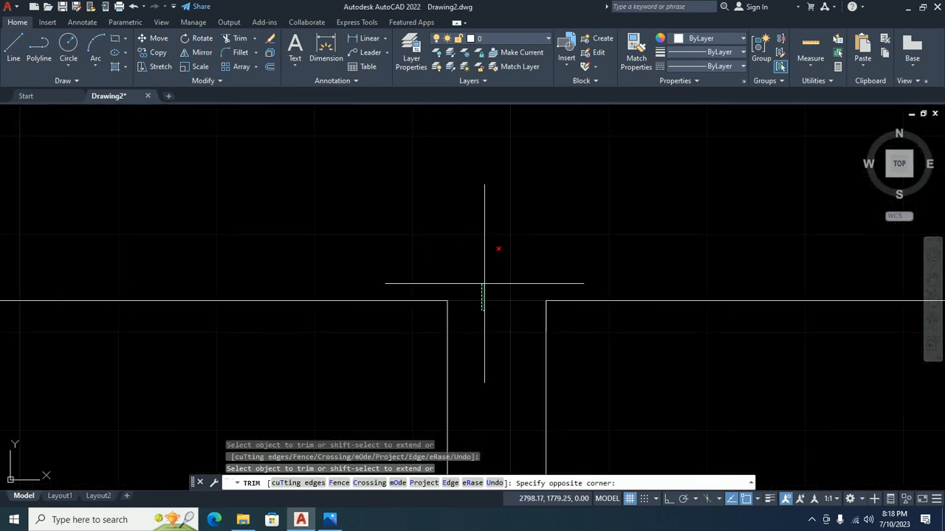
key("Escape")
key("Escape")
key("Escape")
scroll(439, 258, "down", 5)
type("o")
key("Return")
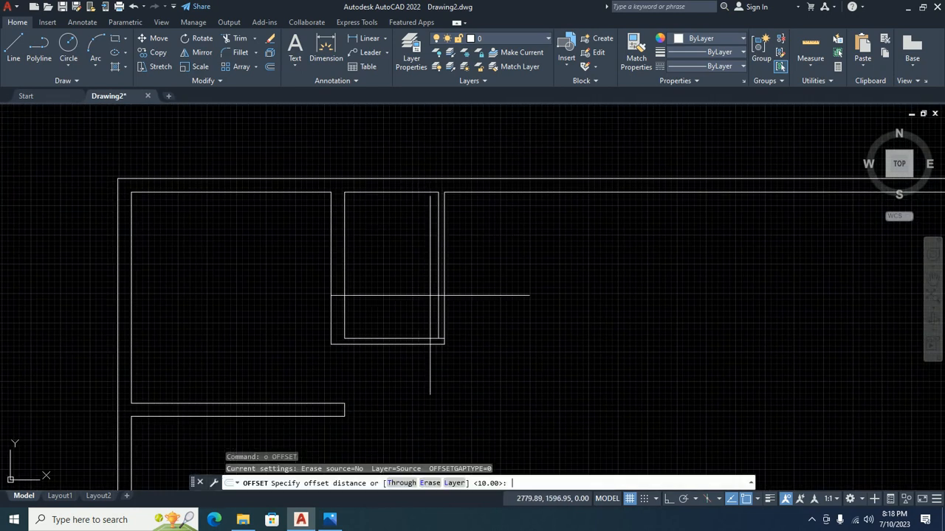
type("80")
key("Return")
scroll(423, 322, "up", 4)
type("n")
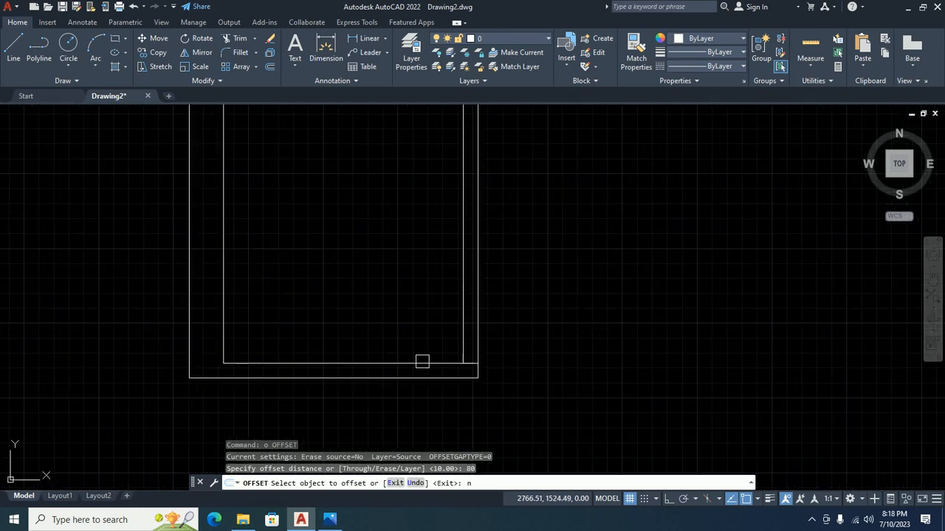
scroll(385, 347, "down", 2)
key("Escape")
Step: Offset the upper line of the small room's bottom wall 80 cm upward for its door
type("o")
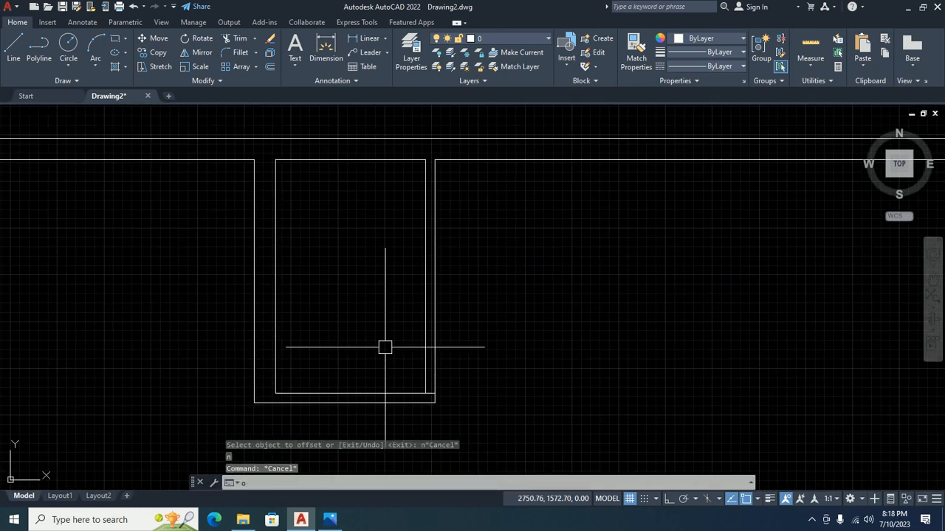
key("Return")
type("80")
key("Return")
left_click(370, 388)
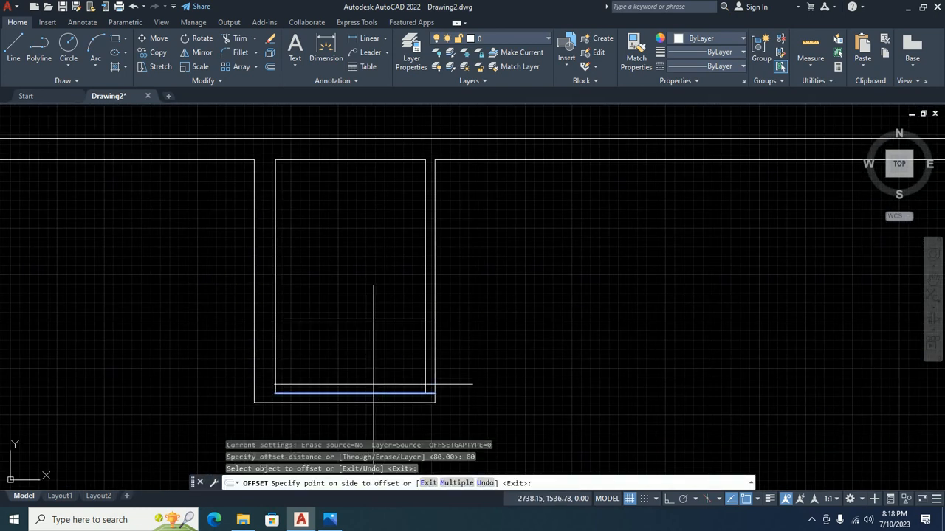
left_click(371, 342)
key("Escape")
Step: Trim the excess 80 cm offset line and the small room's right wall below it to open the doorway
type("tr")
key("Return")
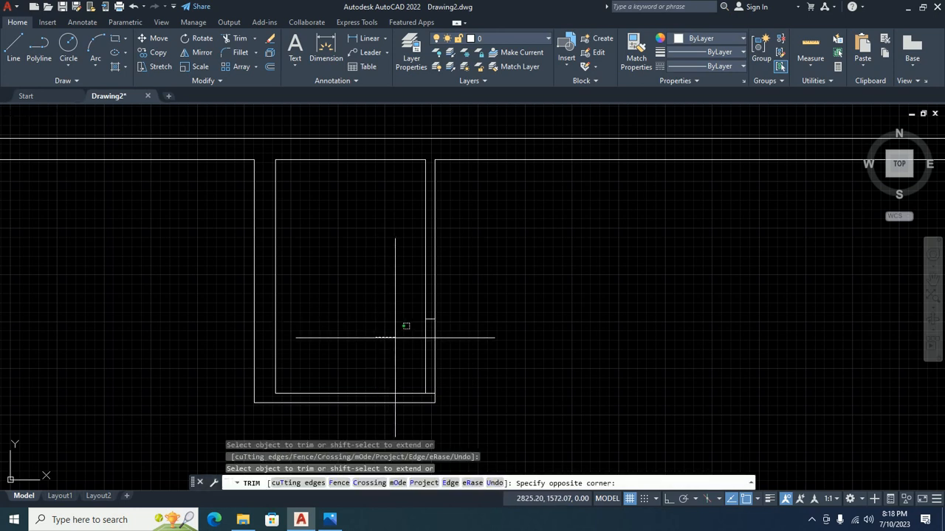
left_click_drag(394, 338, 459, 333)
key("Escape")
Step: Offset the right line of the small room's right wall 290 cm to the right
middle_click_drag(457, 328, 421, 333)
type("o")
key("Return")
type("2")
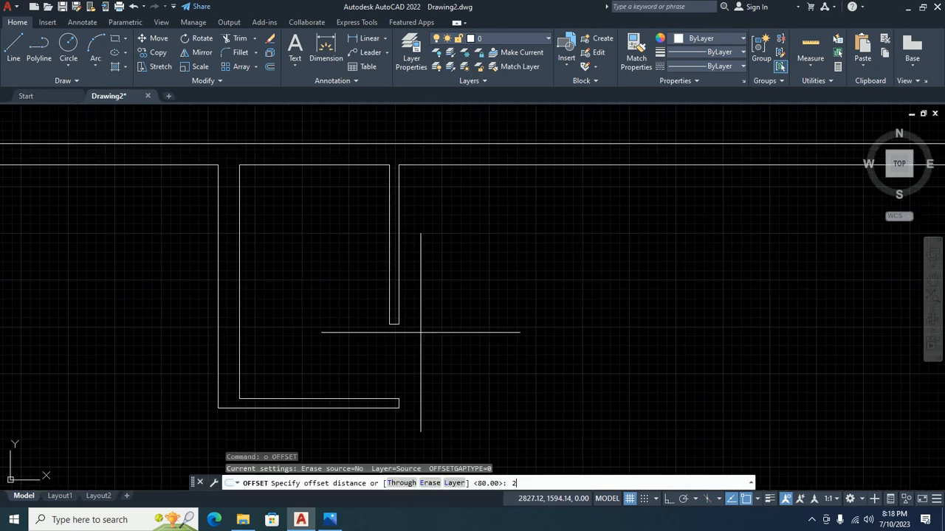
type("90")
key("Return")
left_click(399, 271)
left_click(568, 306)
key("Return")
Step: Offset the top wall's inner line to the right of the small room 360 cm downward
key("Return")
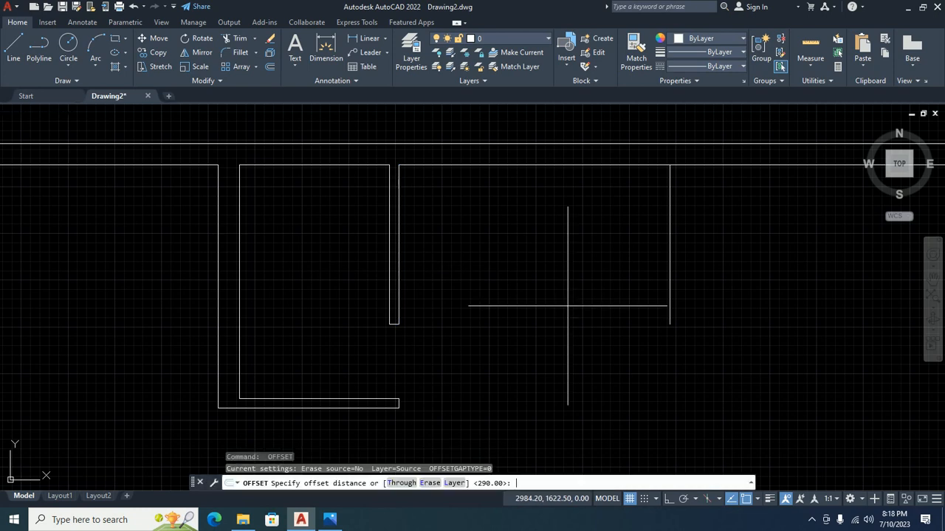
type("360")
key("Return")
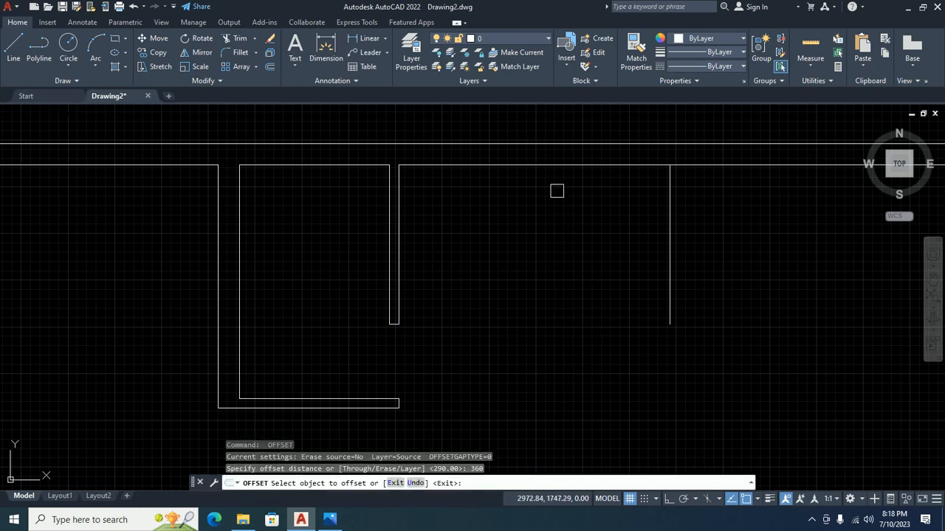
left_click(558, 165)
left_click(521, 316)
key("Escape")
Step: Offset the new vertical line 23 cm to the right and the new horizontal line 23 cm downward to give both walls thickness
scroll(520, 316, "down", 5)
middle_click_drag(520, 316, 459, 314)
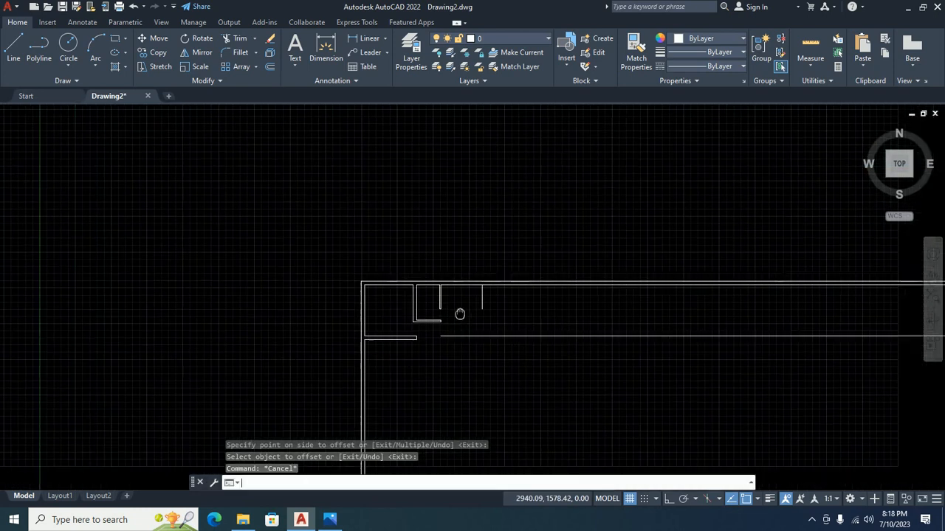
key("Return")
type("23")
key("Return")
scroll(495, 310, "up", 3)
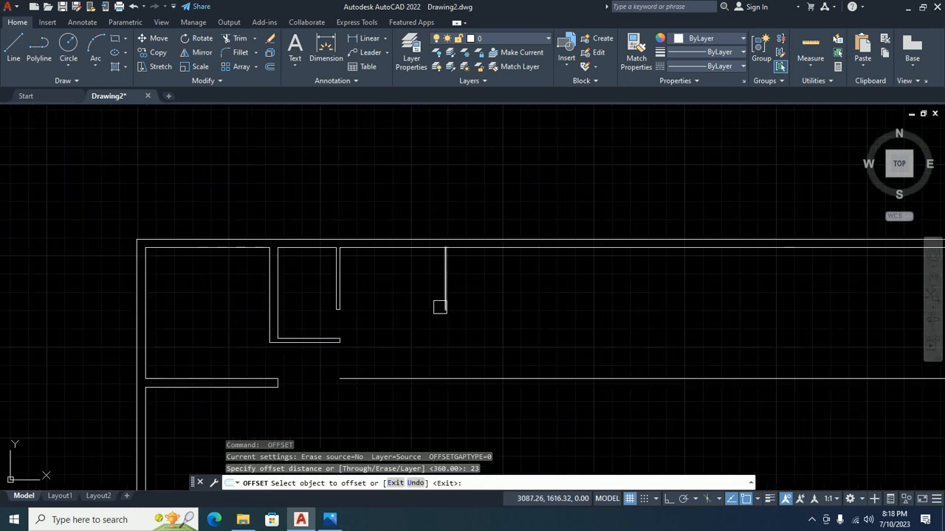
left_click(445, 304)
left_click(502, 308)
middle_click_drag(506, 330, 514, 205)
left_click(503, 255)
left_click(483, 344)
key("Return")
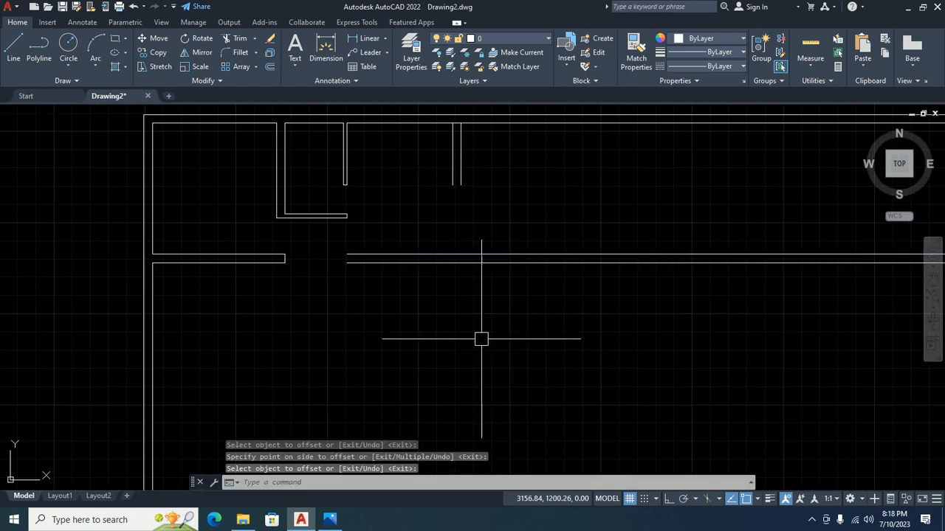
key("Escape")
key("Escape")
Step: Extend both lines of the new vertical wall down to the horizontal wall below
middle_click_drag(437, 285, 440, 367)
type("ex")
key("Return")
key("Return")
left_click(504, 285)
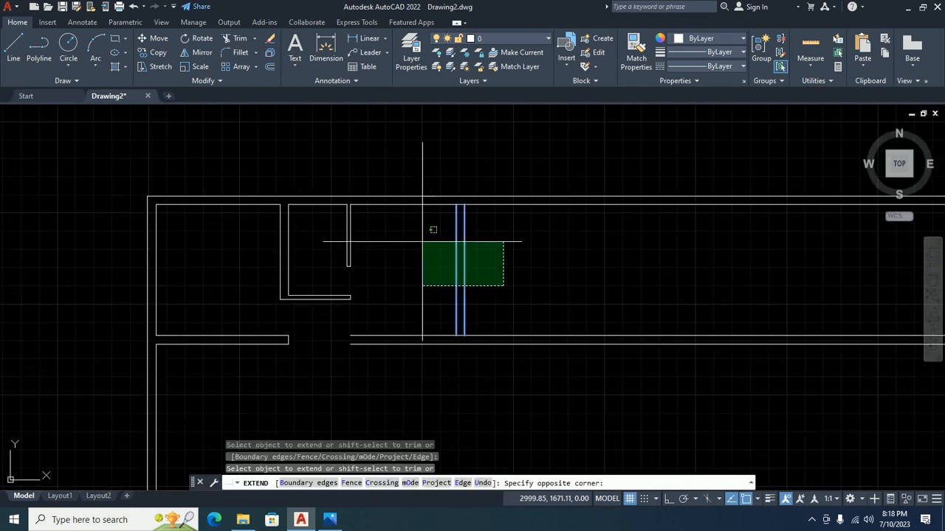
left_click(421, 241)
Step: Trim the top wall's inner line between the two lines of the new vertical wall
scroll(465, 221, "up", 6)
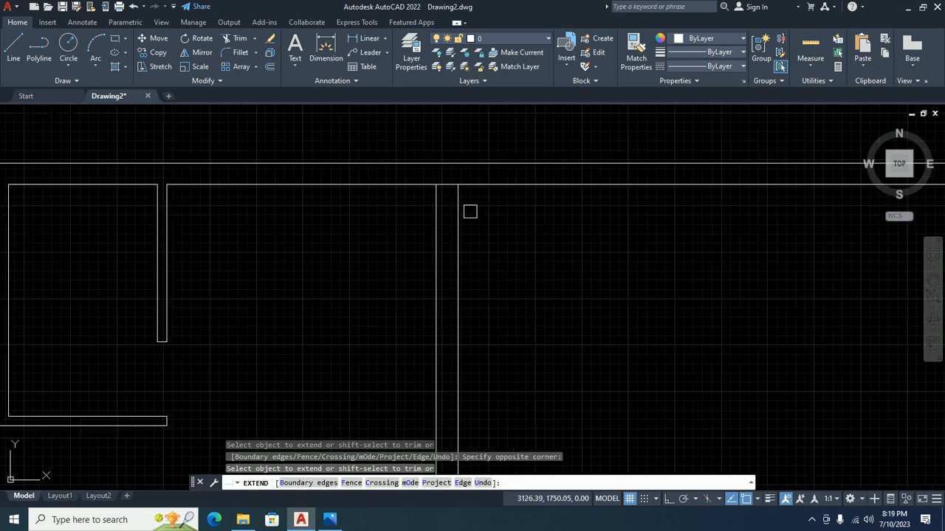
scroll(526, 374, "up", 2)
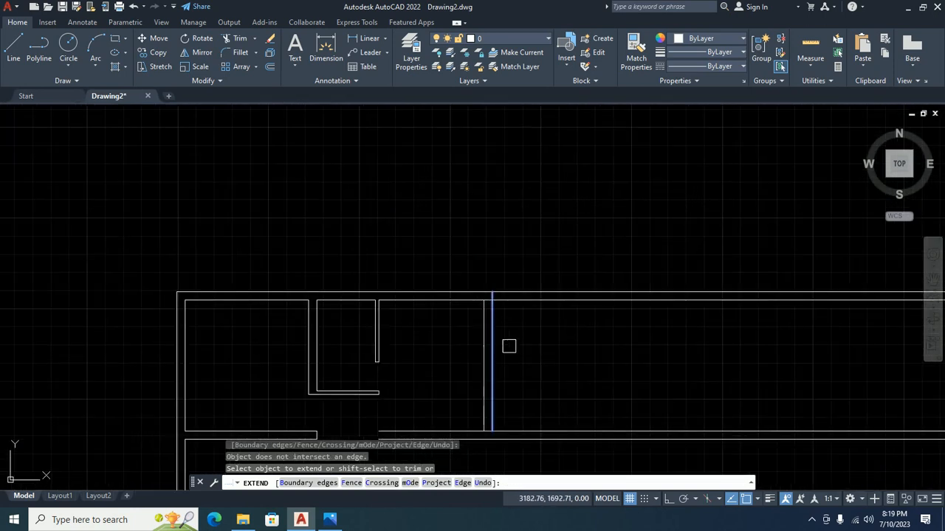
scroll(509, 346, "up", 5)
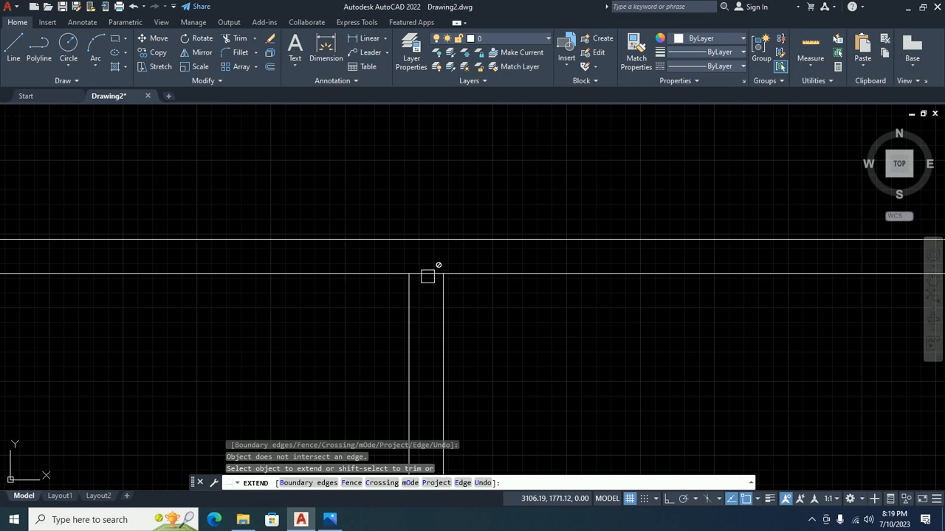
key("Escape")
key("Escape")
key("Escape")
Step: Offset the upper line of the long horizontal wall 100 cm upward for the next door
scroll(549, 278, "down", 5)
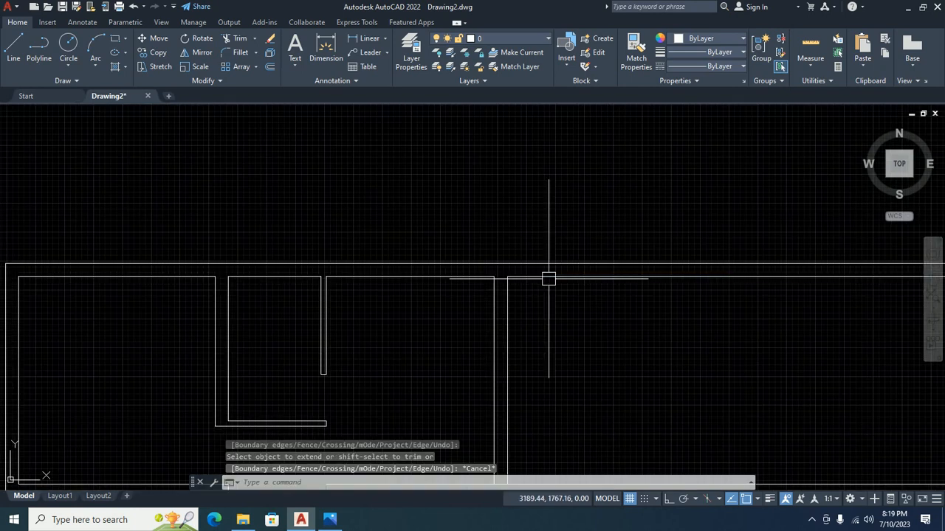
type("o")
key("Return")
type("1")
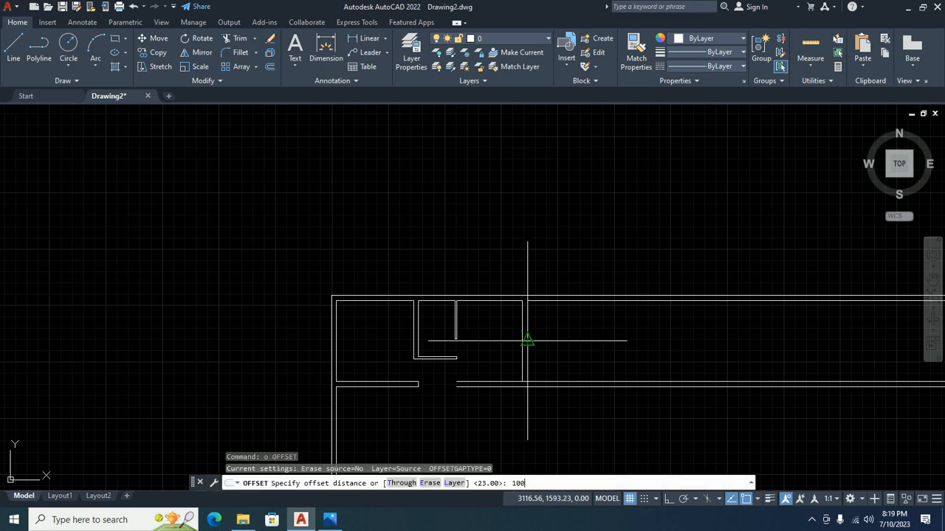
type("00")
key("Return")
scroll(527, 347, "up", 4)
left_click(485, 422)
left_click(491, 383)
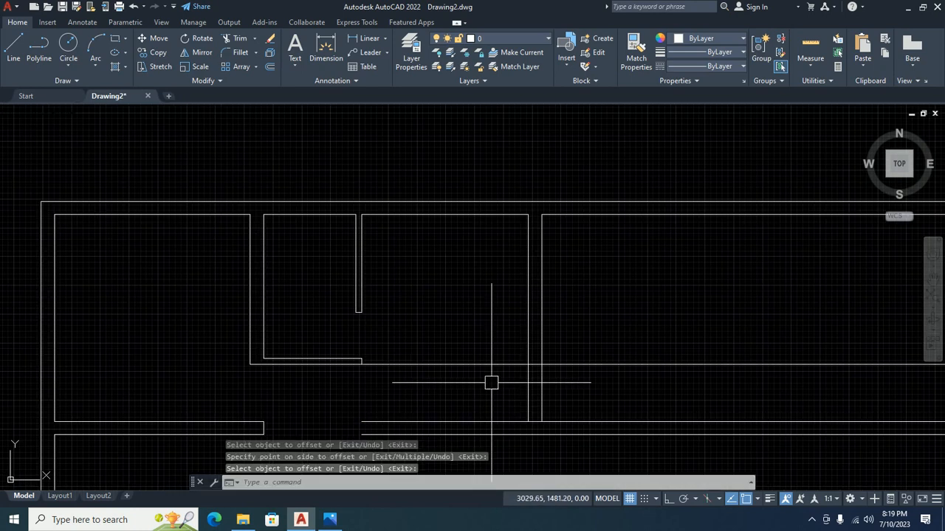
key("Escape")
Step: Trim the excess 100 cm offset line and the vertical wall below it to open the doorway
type("tr")
key("Return")
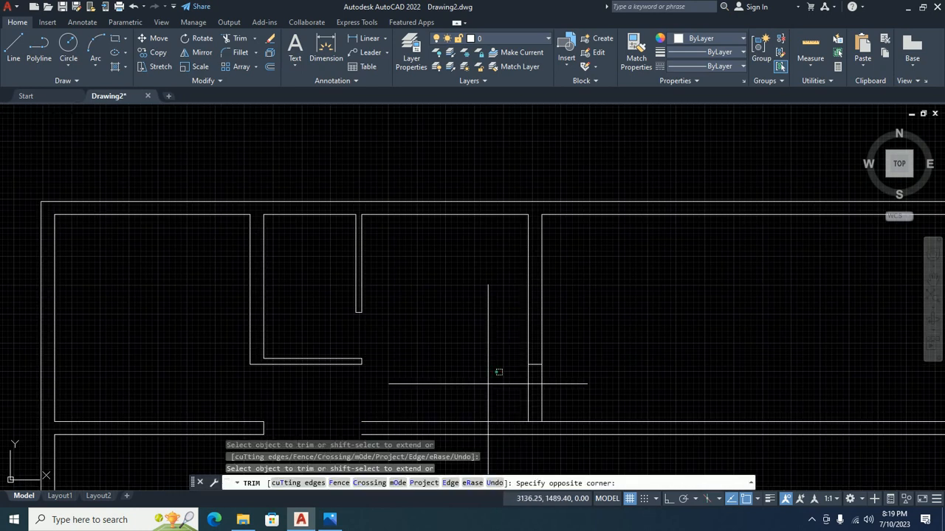
left_click(626, 378)
middle_click_drag(609, 296, 488, 337)
key("Escape")
Step: Offset the right line of the vertical wall with the 100 cm door opening 180 cm to the right
type("o")
key("Return")
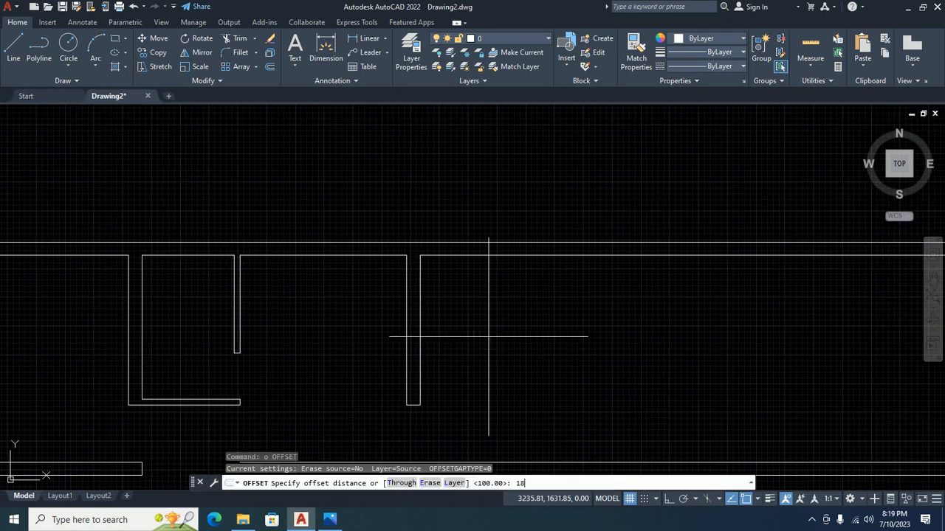
key("Return")
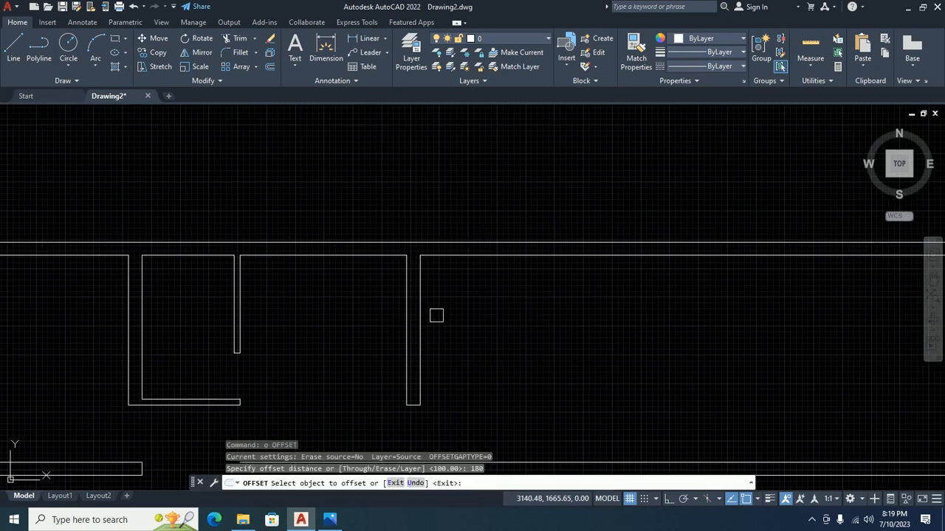
left_click(428, 321)
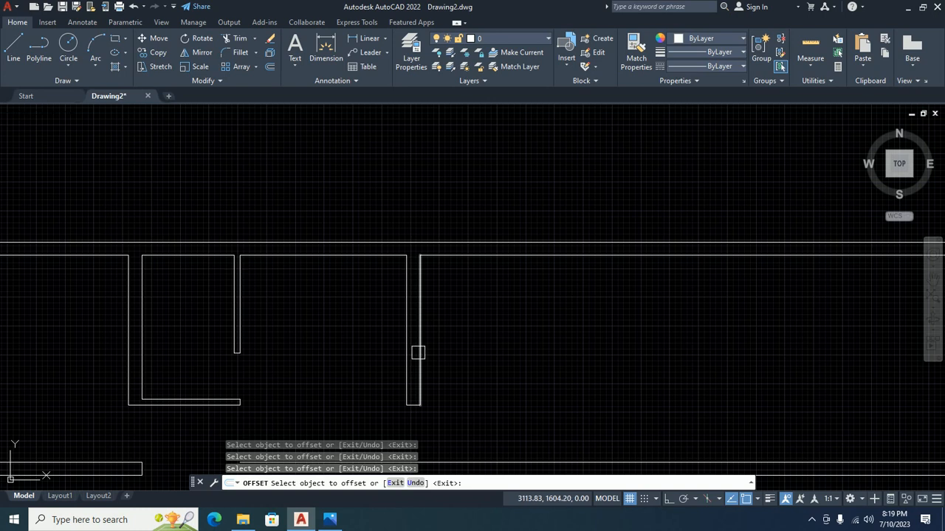
left_click(417, 353)
left_click(475, 350)
key("Return")
Step: Offset the newest vertical line 23 cm to the right to form the next wall
middle_click_drag(478, 357, 441, 290)
key("Return")
type("23")
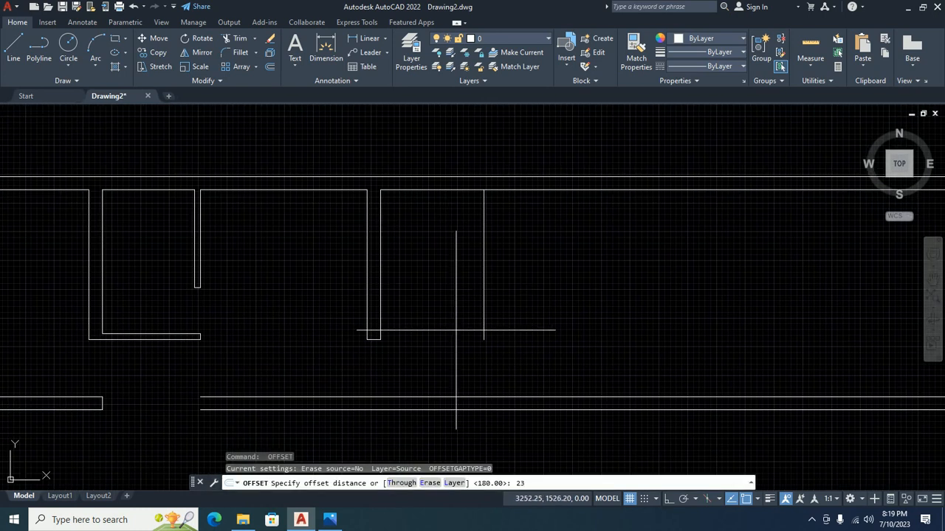
key("Return")
left_click(484, 278)
left_click(601, 295)
key("Escape")
key("Escape")
Step: Extend both lines of the newest vertical wall down to the long horizontal wall
type("e")
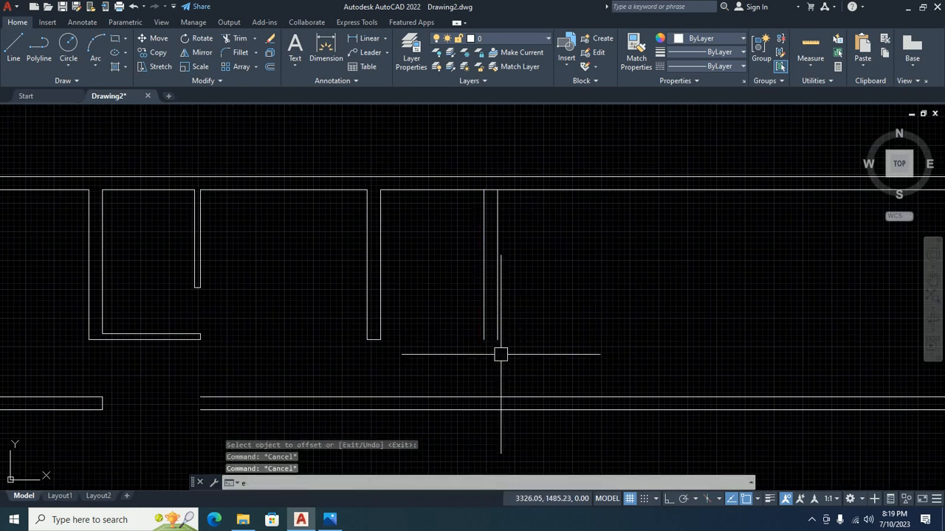
key("Return")
left_click(538, 317)
left_click(440, 342)
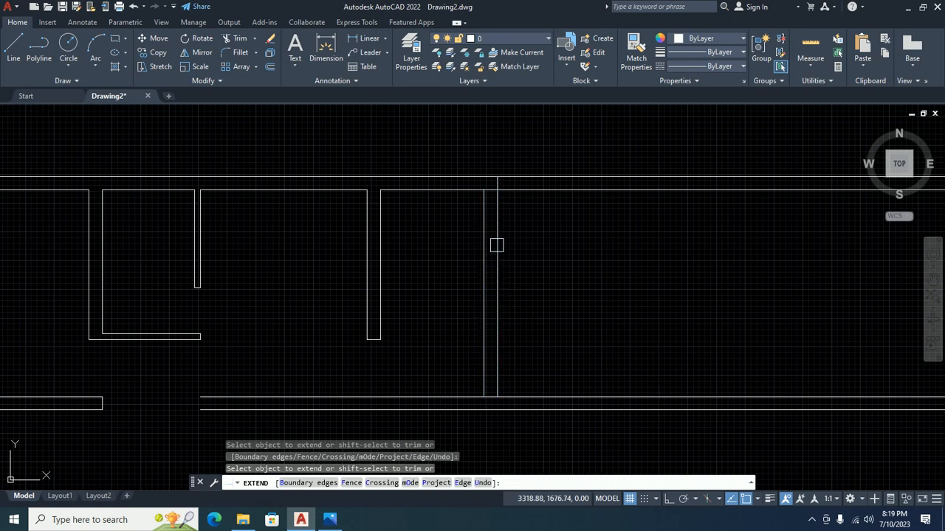
Step: Extend the newest vertical wall's lines across to the lower line of the long horizontal wall
scroll(487, 362, "up", 2)
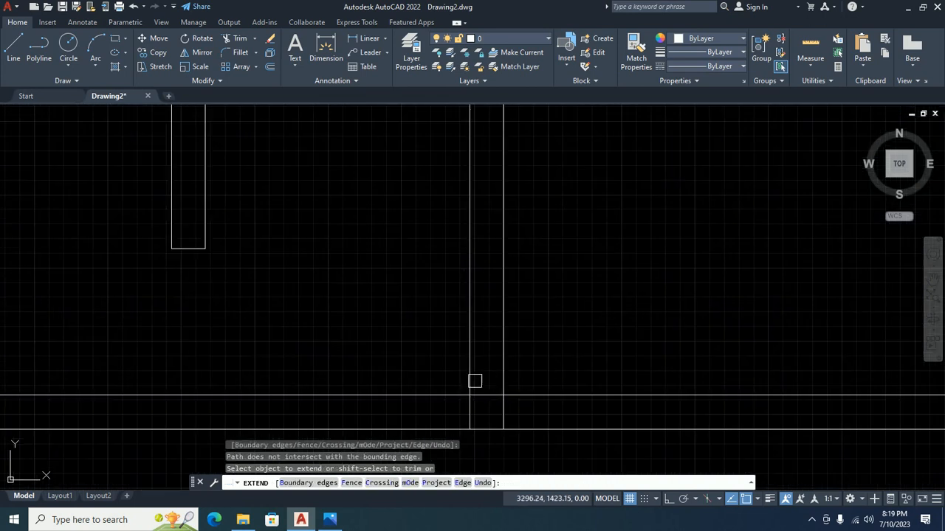
left_click(468, 409)
scroll(506, 376, "down", 2)
scroll(529, 209, "down", 2)
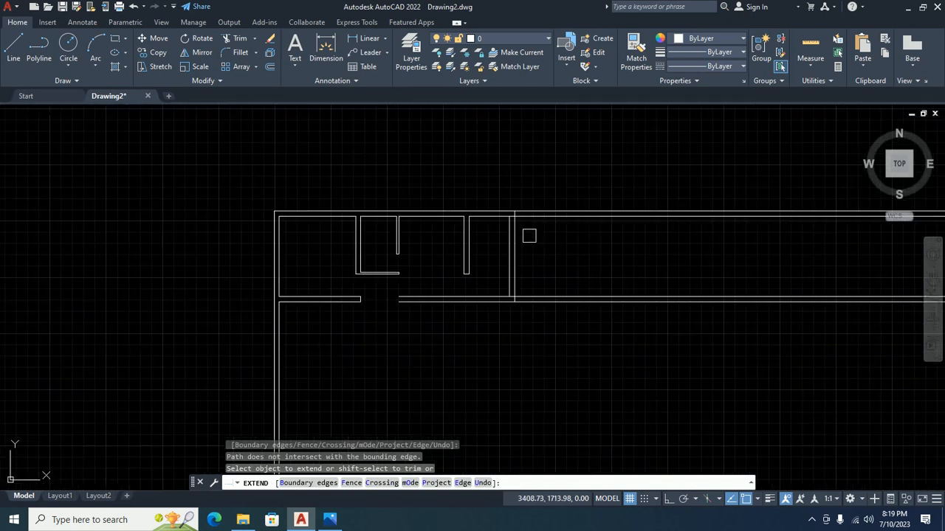
Step: Trim the horizontal wall lines running past the newest vertical wall and clean up its lower corner
left_click(556, 196, "shift")
left_click(544, 355, "shift")
scroll(501, 332, "up", 2)
left_click(518, 342, "shift")
left_click(517, 346, "shift")
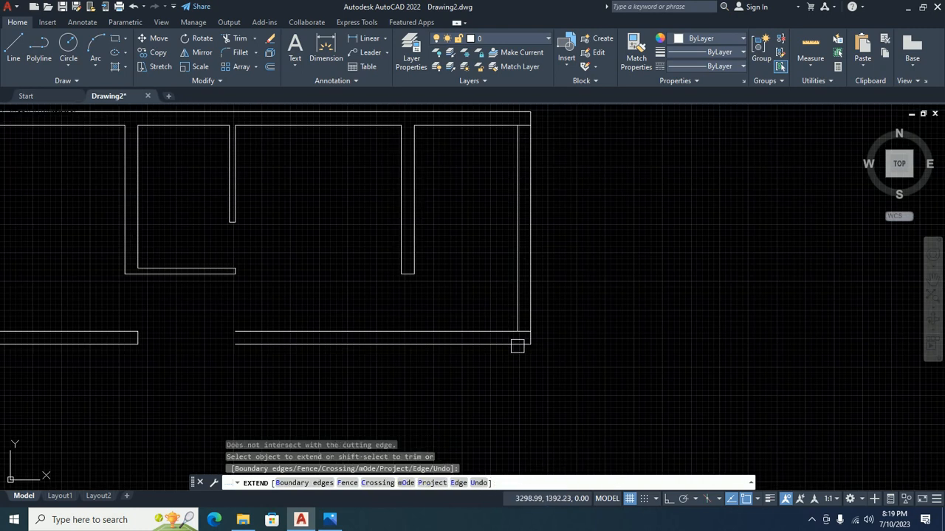
scroll(519, 336, "up", 2)
left_click(525, 327, "shift")
Step: Trim the leftover line ends at the upper corner of the newest vertical wall
scroll(544, 220, "down", 2)
left_click(547, 215)
left_click(545, 164)
middle_click_drag(544, 163, 527, 327)
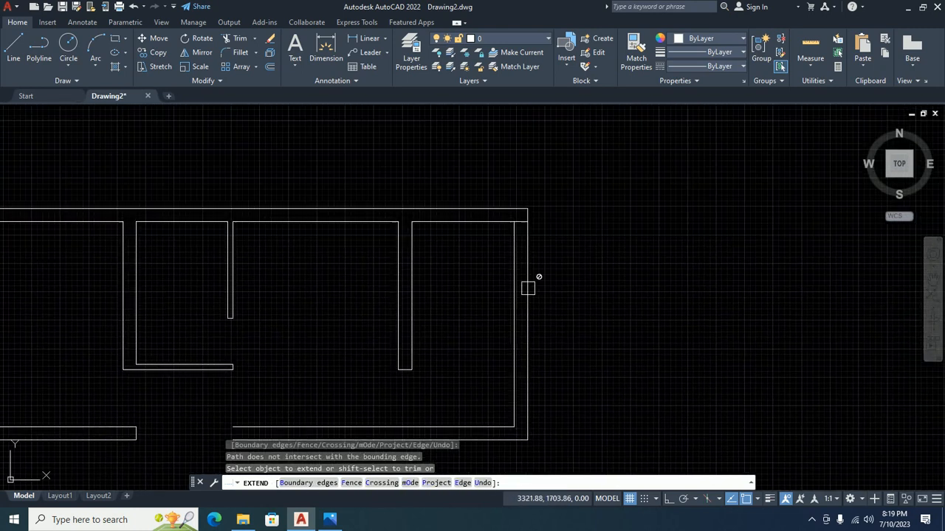
scroll(521, 237, "up", 4)
scroll(492, 185, "down", 2)
scroll(569, 259, "down", 2)
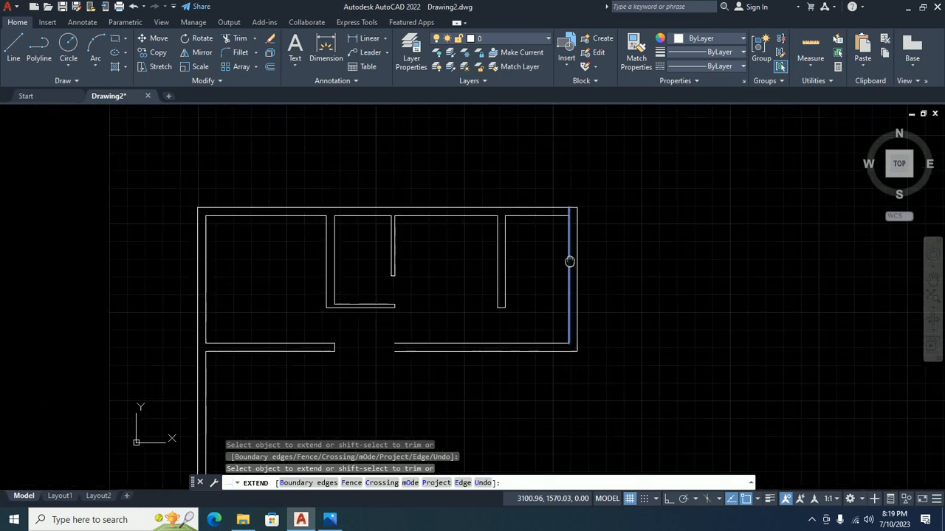
Step: Extend both lines of the right horizontal wall segment leftward across the opening to the end of the opposite segment
scroll(521, 306, "up", 4)
left_click(467, 271)
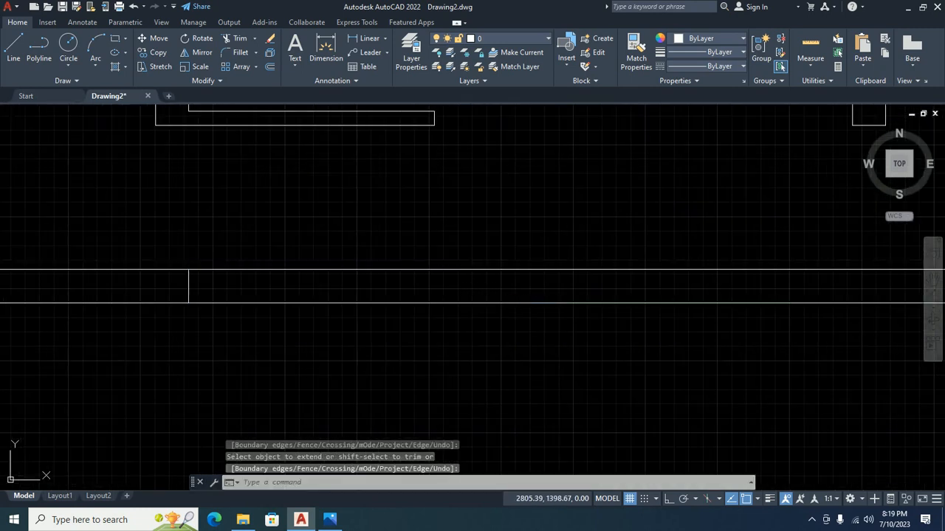
key("Escape")
key("Escape")
Step: Offset the end line of the left horizontal wall segment 120 cm to the right
type("o")
key("Return")
type("120")
key("Return")
scroll(246, 295, "up", 2)
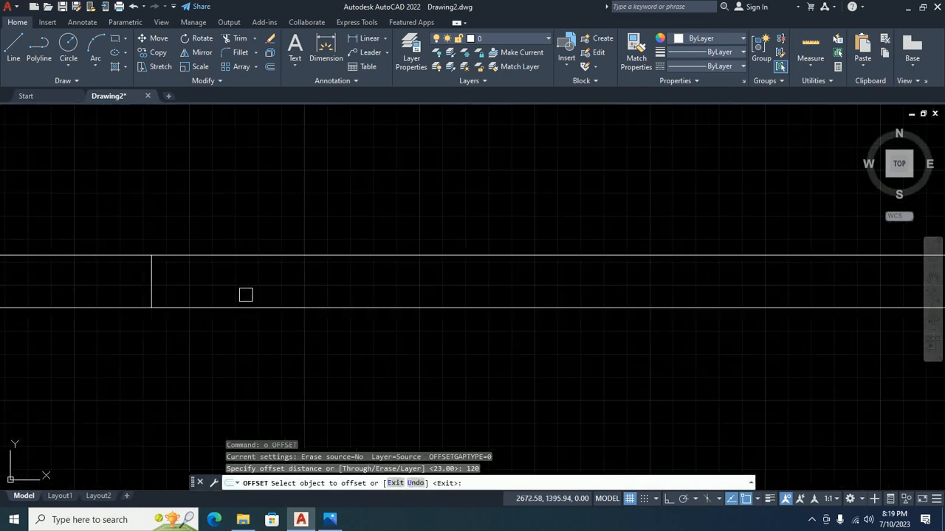
left_click(153, 290)
left_click(342, 253)
key("Escape")
key("Escape")
Step: Trim both horizontal wall lines between the two end lines to open the 120 cm passage
type("tr")
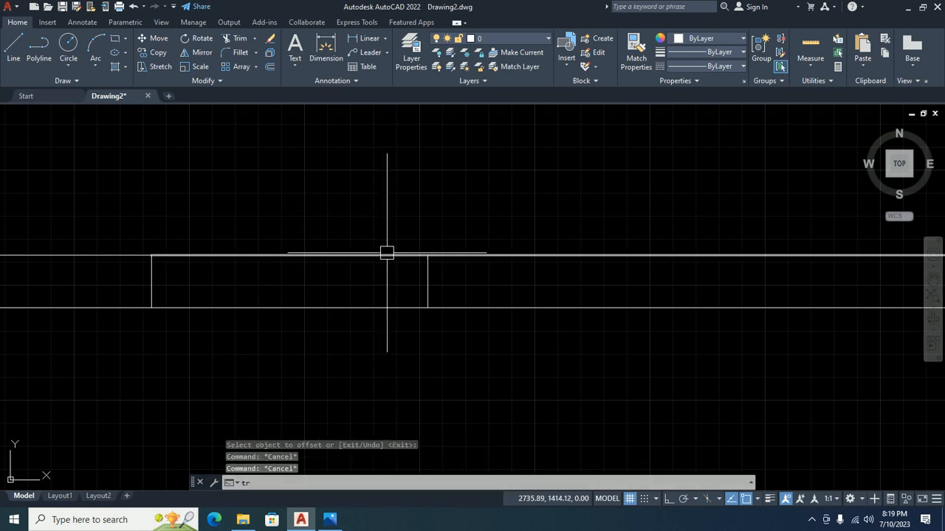
key("Return")
left_click(383, 205)
left_click(310, 312)
key("Escape")
key("Escape")
scroll(369, 302, "down", 3)
scroll(450, 322, "up", 1)
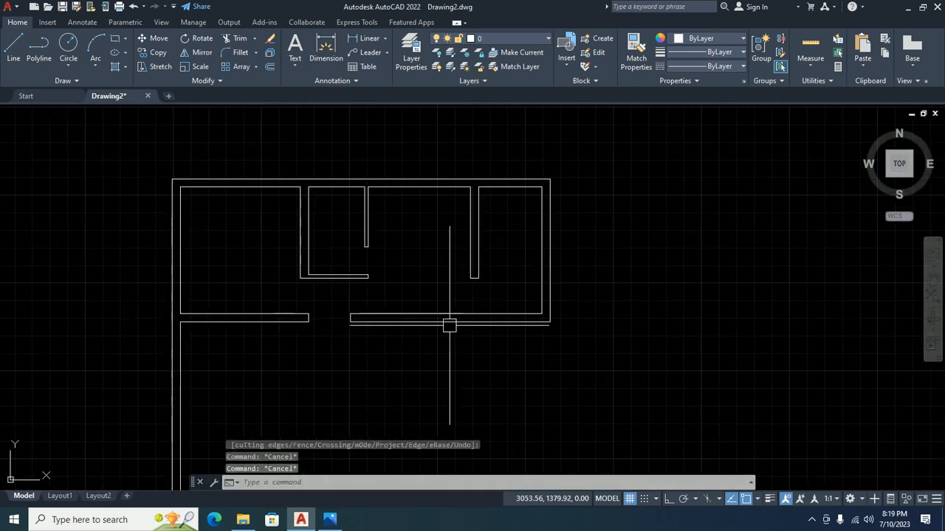
Step: Check the reference plan image and draw vertical construction lines through both lower corners of the wall between the 290x360 and 180x360 rooms
key("alt+Tab")
left_click_drag(637, 359, 617, 197)
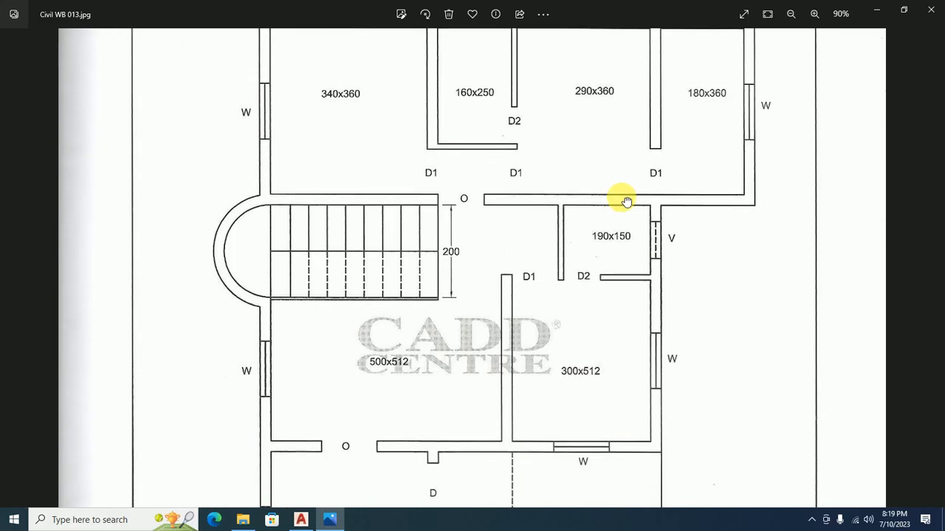
key("alt+Tab")
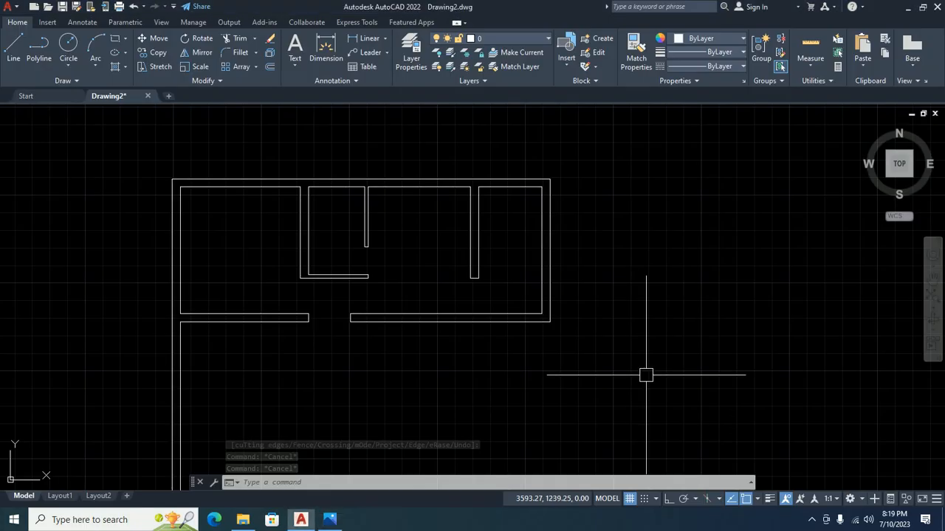
type("xl")
key("Return")
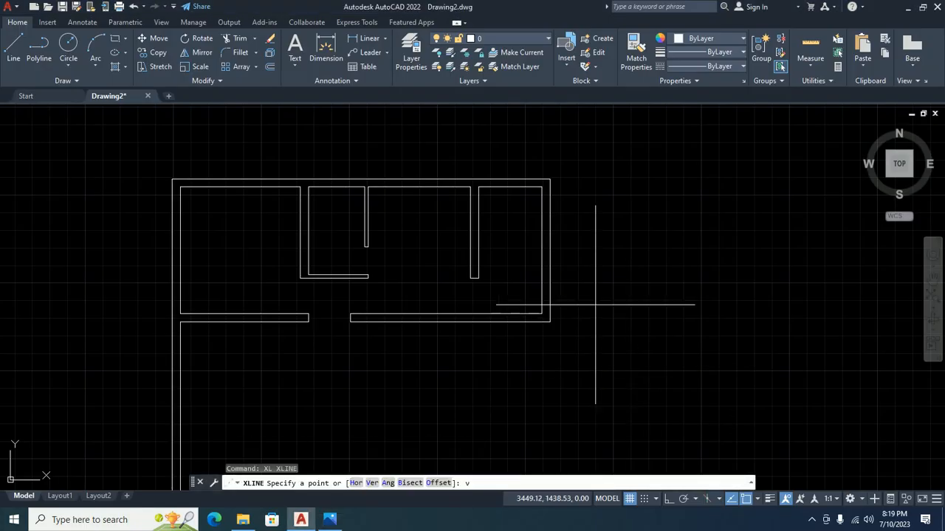
type("v")
key("Return")
scroll(485, 273, "up", 4)
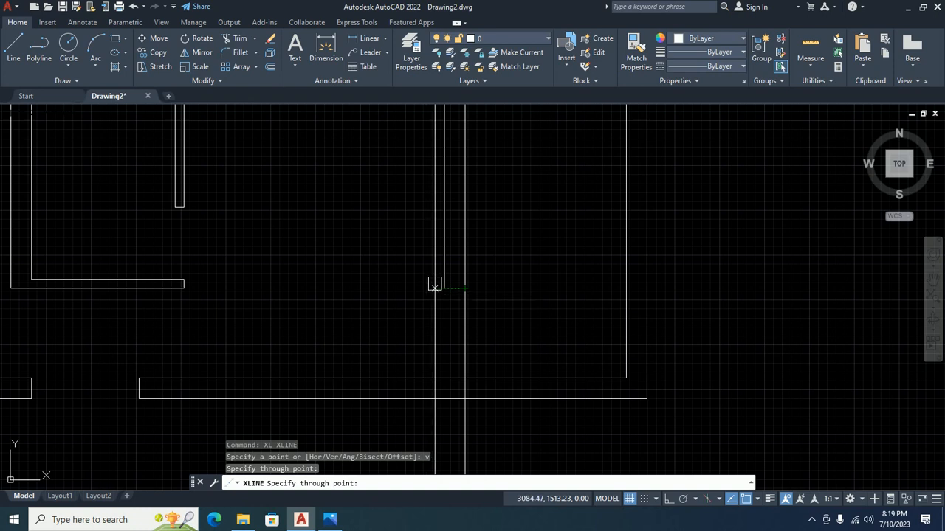
left_click(443, 287)
key("Escape")
scroll(482, 335, "down", 4)
key("Escape")
middle_click_drag(484, 453, 500, 357)
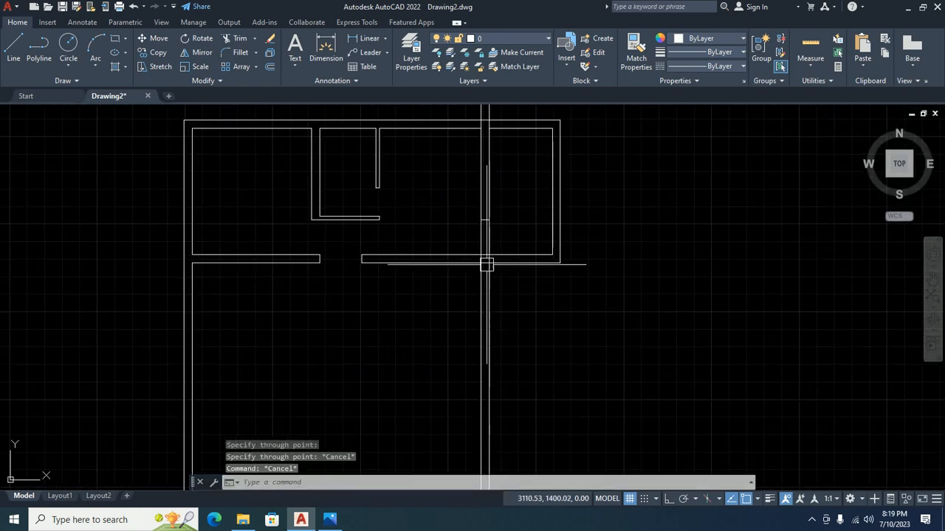
Step: Trim the construction lines above the horizontal wall's lower line and the piece of that line between them
scroll(486, 264, "up", 4)
type("tr")
key("Return")
left_click(570, 132)
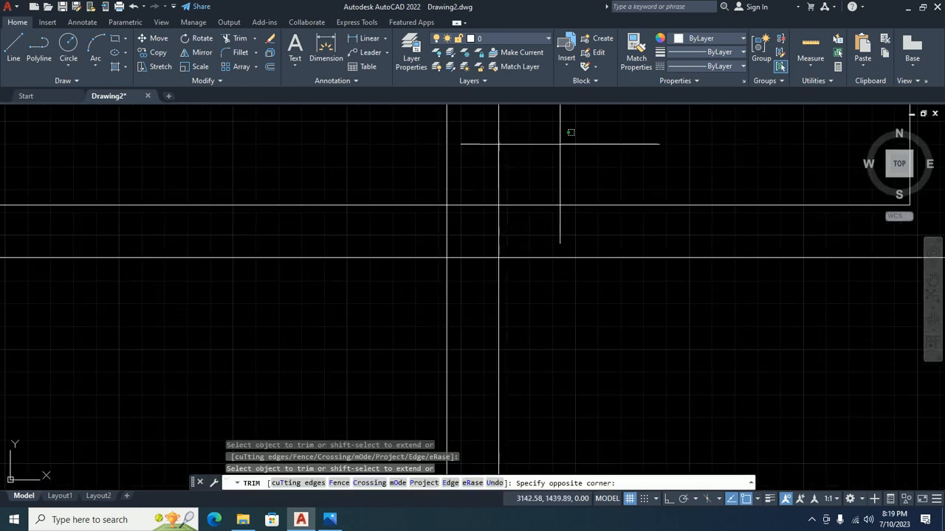
left_click(415, 164)
left_click(427, 244)
left_click(543, 231)
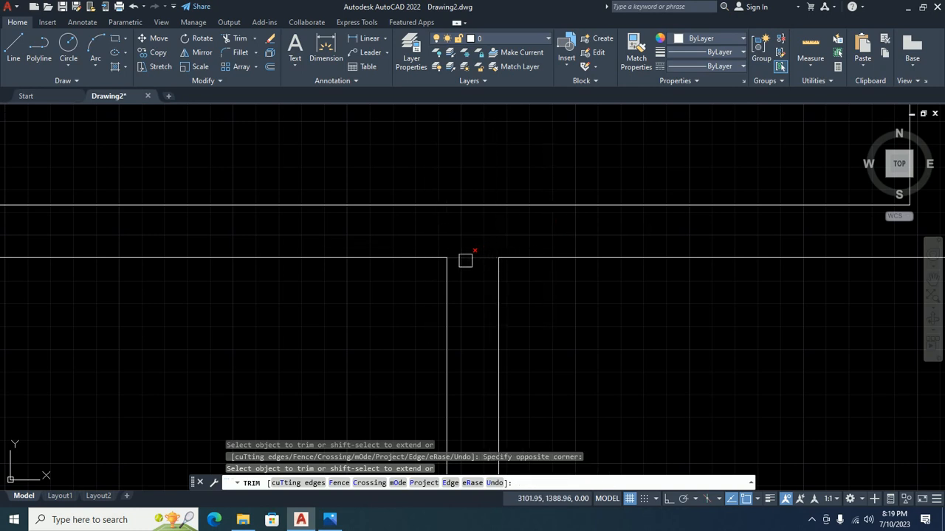
key("Escape")
key("Escape")
scroll(492, 295, "down", 6)
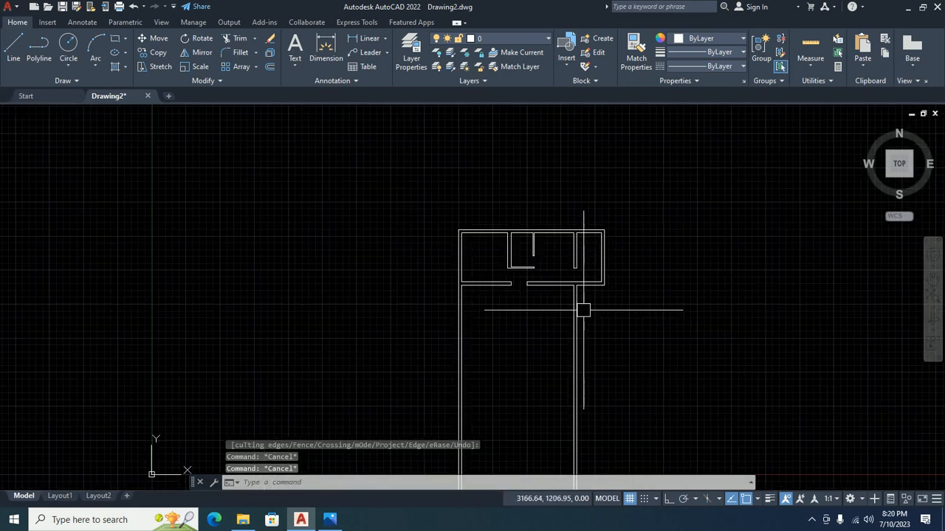
Step: Check the 190x150 room in the reference plan and offset the left line of the new vertical wall 190 cm to the left
key("alt+Tab")
scroll(550, 262, "up", 4)
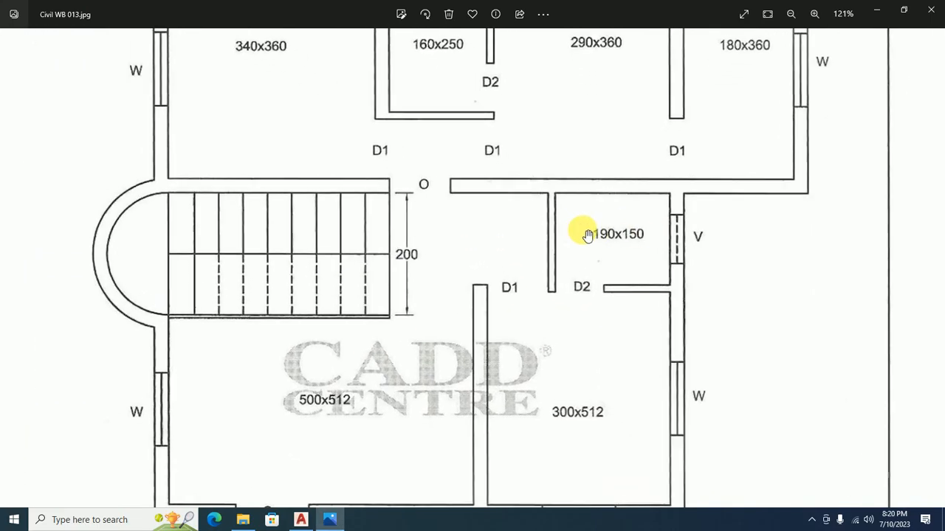
key("alt+Tab")
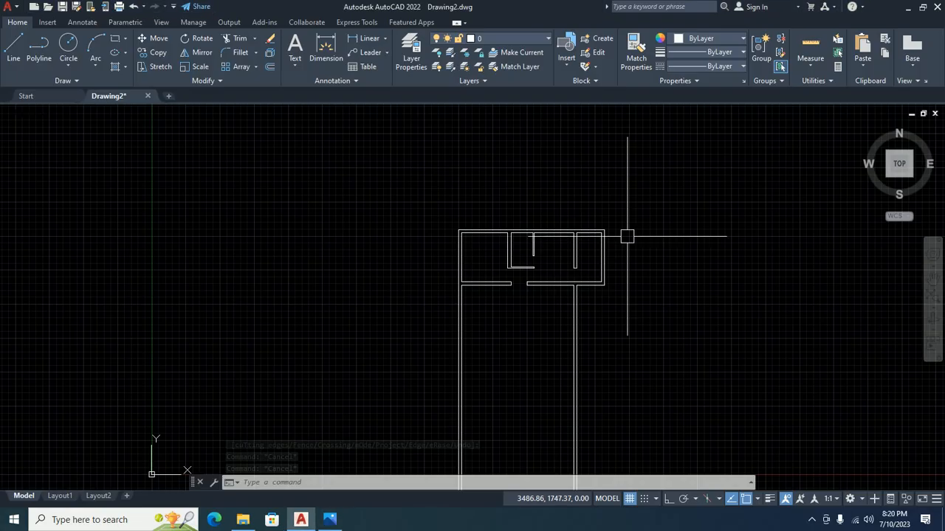
type("o")
key("Return")
type("1")
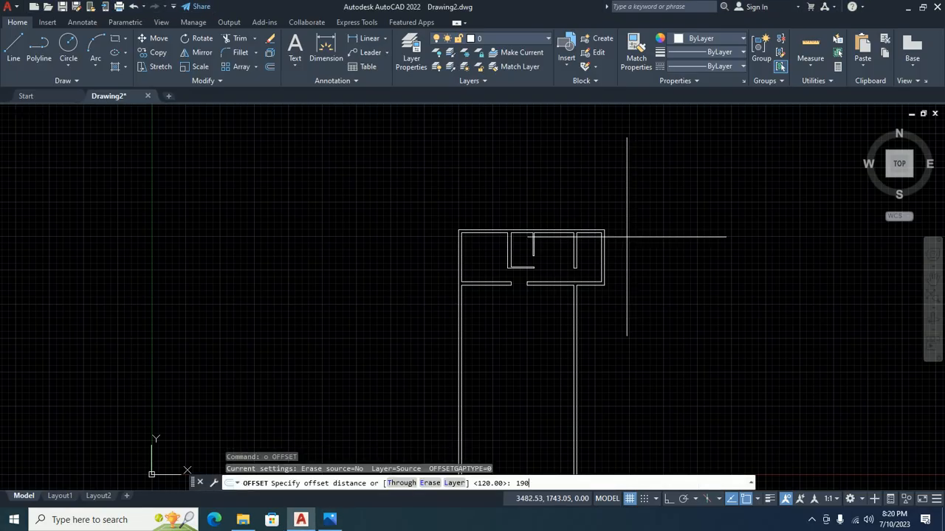
type("90")
key("Return")
scroll(580, 290, "up", 6)
left_click(547, 315)
left_click(485, 306)
key("Return")
Step: Offset the lower line of the horizontal wall 150 cm downward
key("Return")
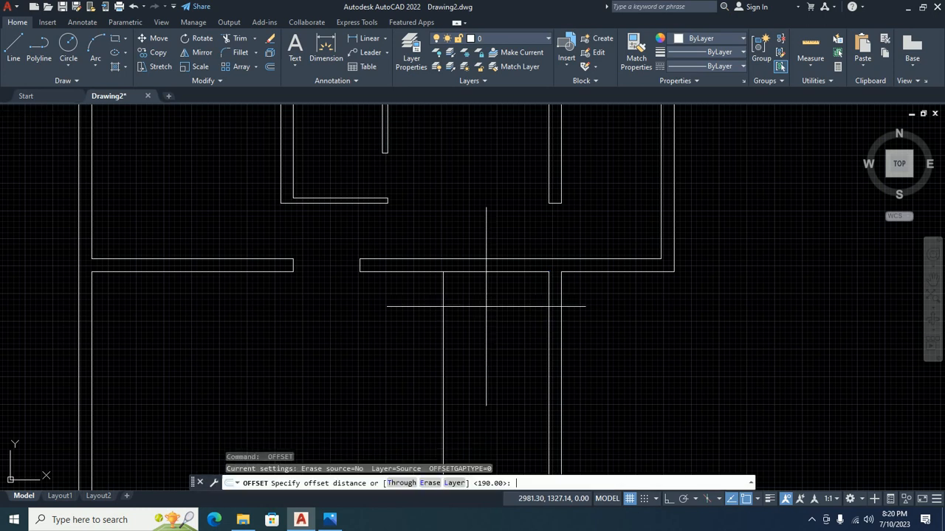
type("150")
key("Return")
left_click(493, 271)
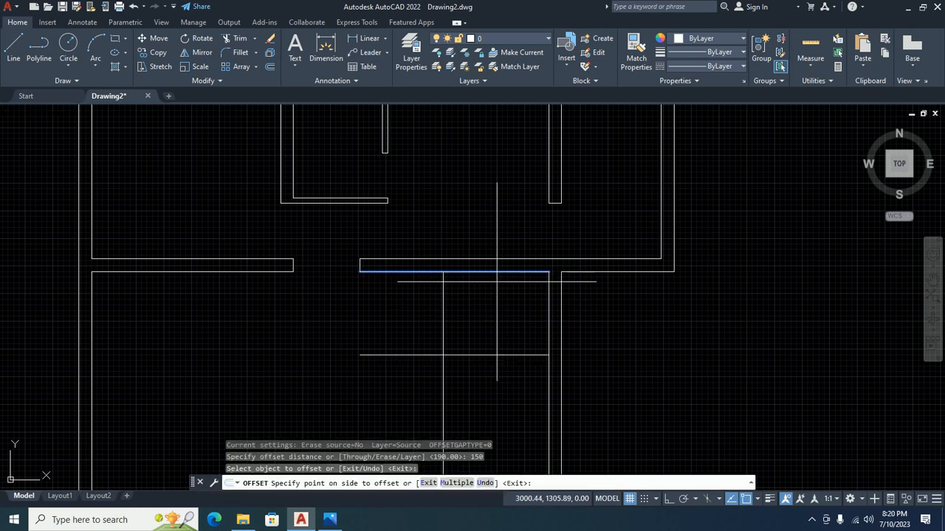
left_click(495, 334)
key("Return")
Step: Offset the small room's new vertical line 10 cm to the left and its horizontal line 10 cm downward for the partitions
key("Return")
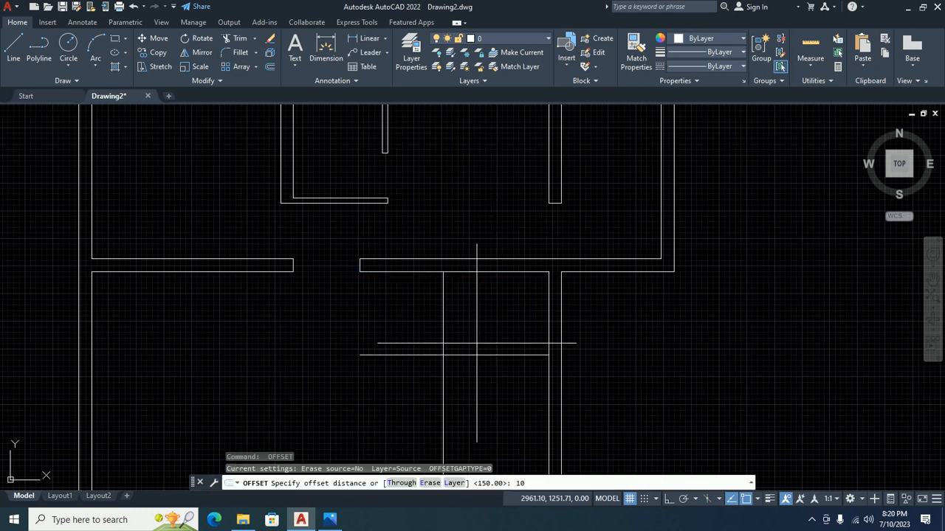
type("10")
key("Return")
left_click(443, 327)
left_click(425, 332)
left_click(412, 354)
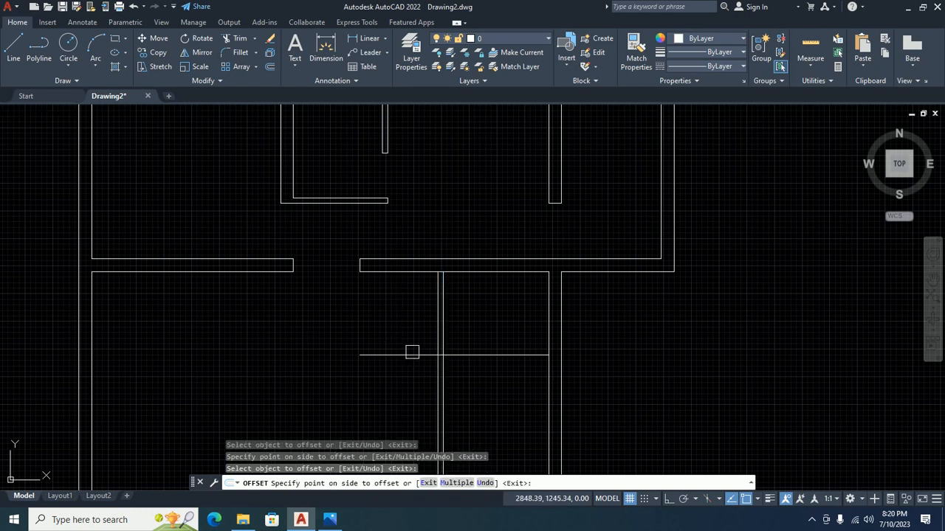
left_click(407, 392)
key("Escape")
Step: Trim the partition lines running past the small room's lower left corner and open the vertical partition's junction with the wall above
type("tr")
key("Return")
left_click(461, 391)
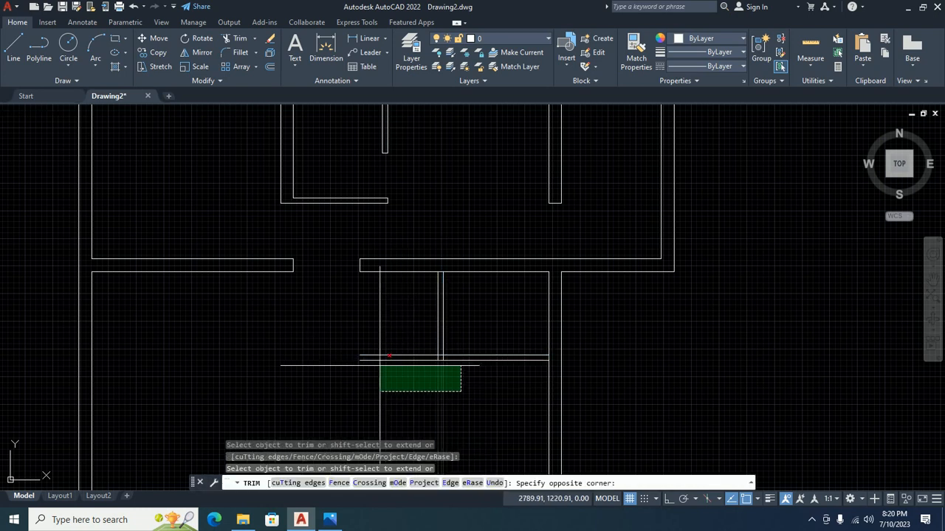
left_click(380, 366)
scroll(428, 266, "up", 8)
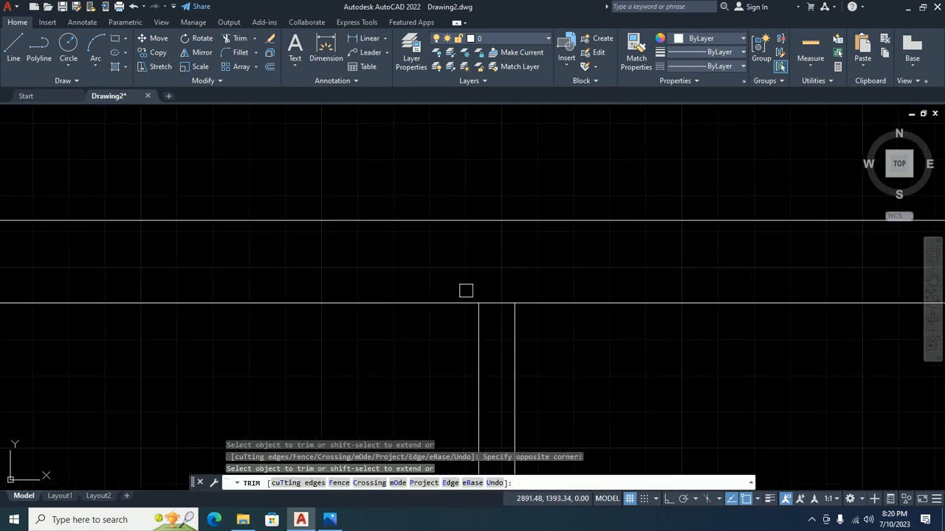
left_click(488, 319)
scroll(488, 341, "down", 4)
middle_click_drag(488, 340, 404, 148)
scroll(404, 155, "down", 4)
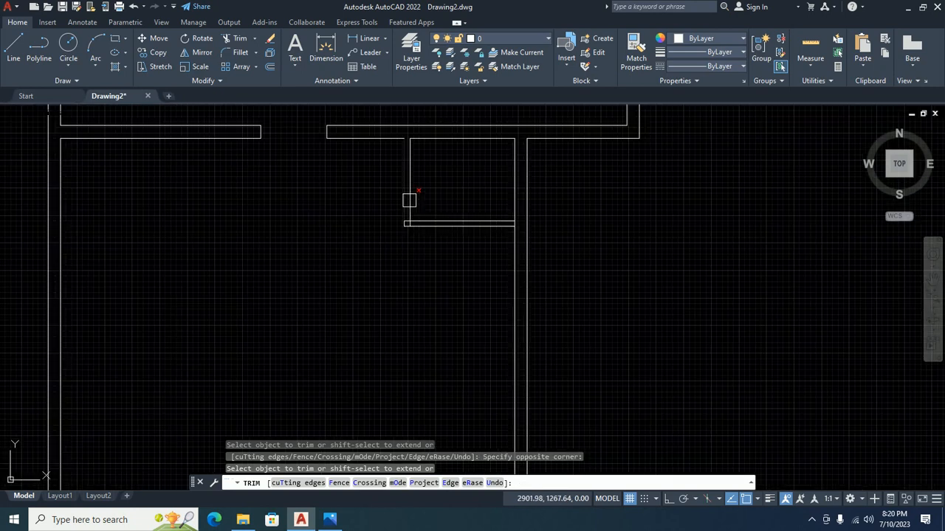
Step: Trim the overlapping line inside the small room's lower left corner and the right wall's line between the horizontal partition lines
scroll(404, 214, "up", 6)
scroll(421, 254, "up", 2)
left_click(436, 253)
scroll(438, 254, "down", 6)
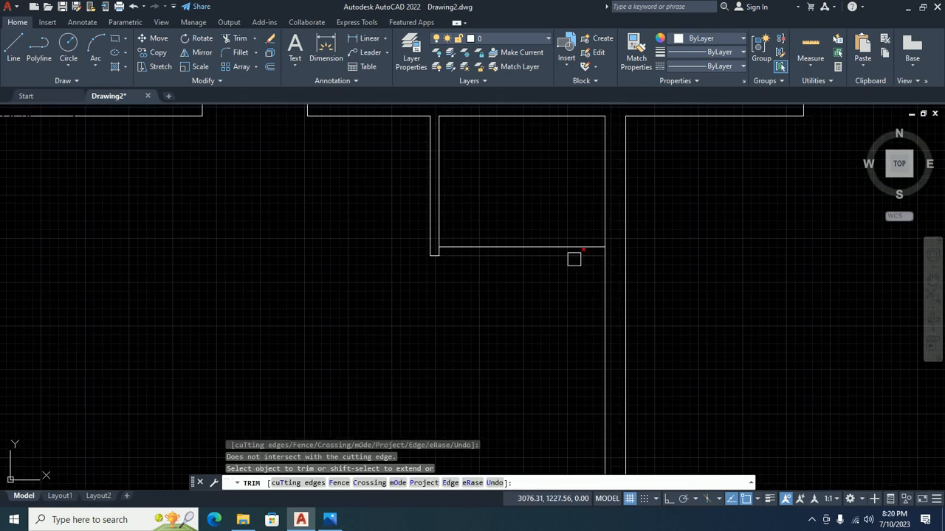
scroll(599, 253, "up", 8)
left_click(633, 254)
key("Escape")
scroll(602, 253, "down", 6)
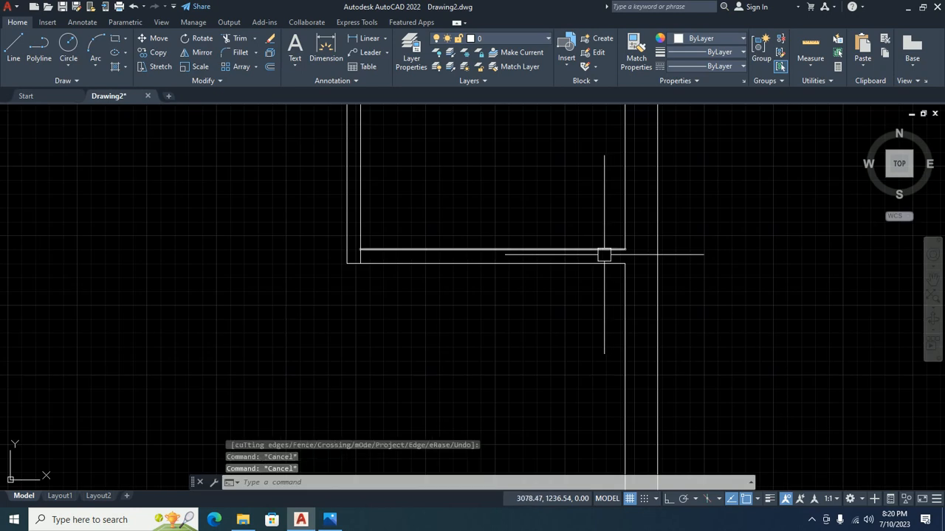
Step: Offset the right line of the small room's vertical partition 80 cm to the right for the door opening
type("o")
key("Return")
type("80")
key("Return")
scroll(441, 253, "up", 2)
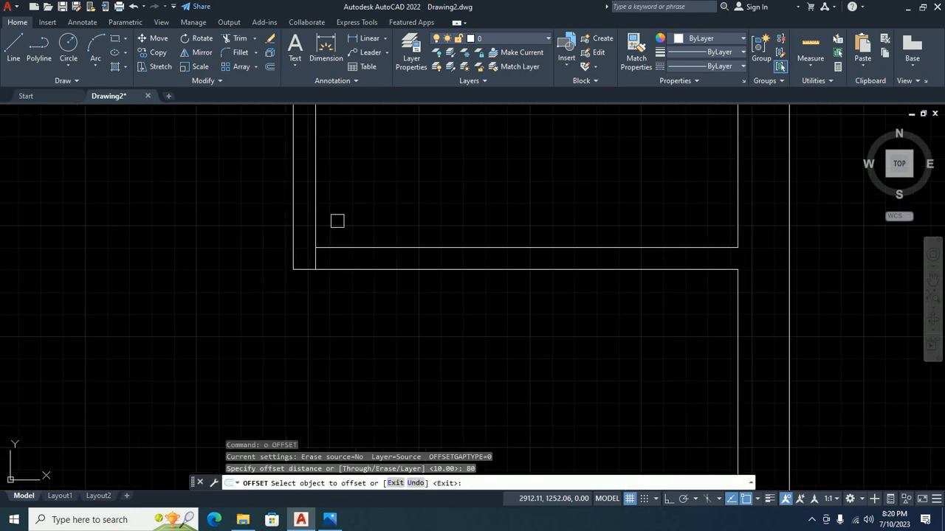
left_click(296, 203)
left_click(480, 247)
key("Escape")
key("Escape")
Step: Trim the excess of the 80 cm offset line and the horizontal partition lines beside it to open the doorway
type("tr")
key("Return")
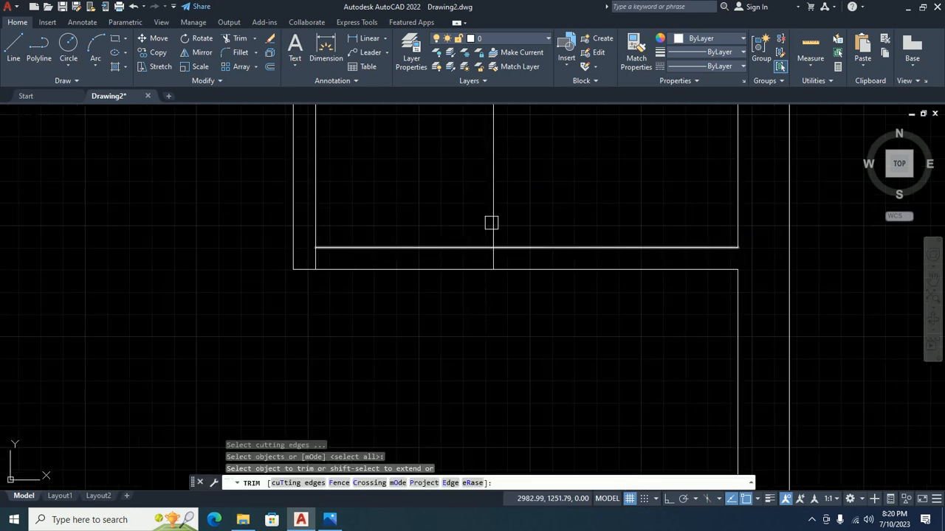
left_click(492, 221)
left_click(424, 150)
left_click(398, 304)
key("Escape")
key("Escape")
key("Escape")
scroll(403, 297, "down", 6)
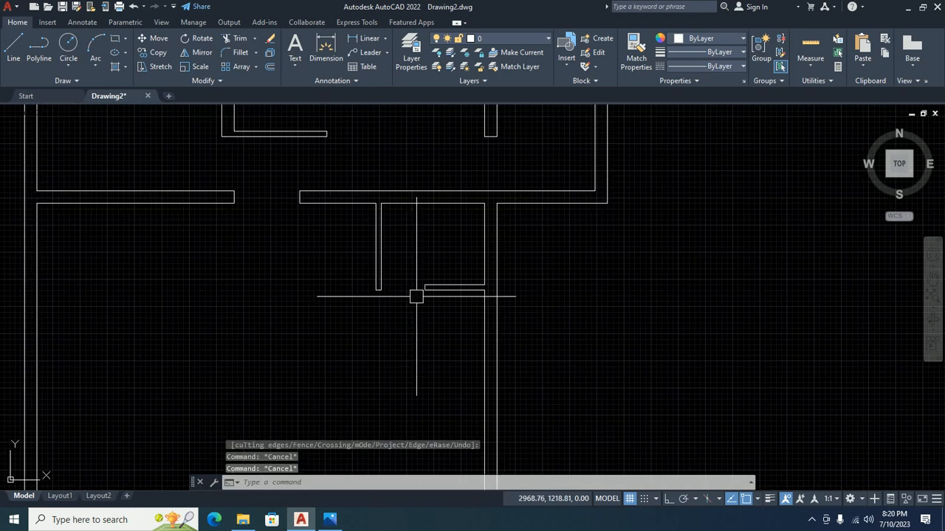
Step: Check the reference plan and offset the left line of the right wall below the small room 300 cm to the left
type("o")
key("Return")
key("alt+Tab")
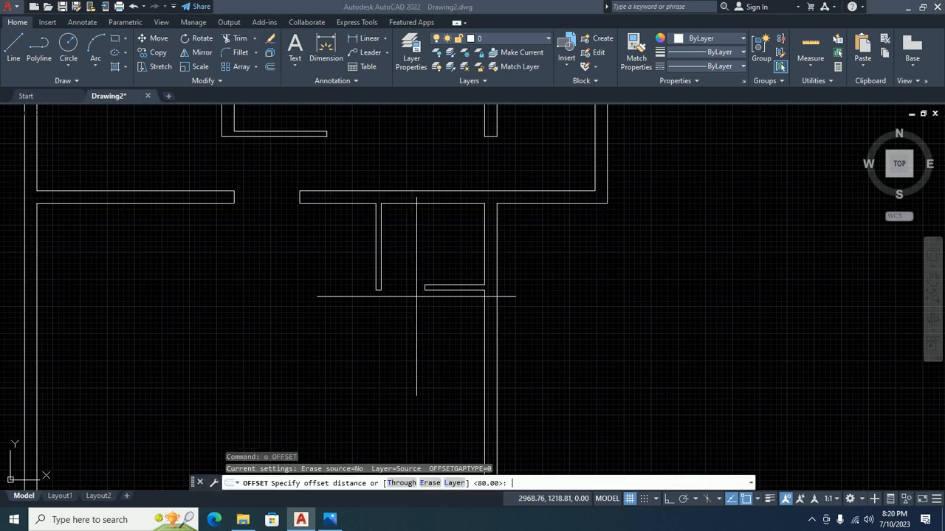
scroll(590, 312, "down", 2)
left_click_drag(590, 312, 569, 253)
key("alt+Tab")
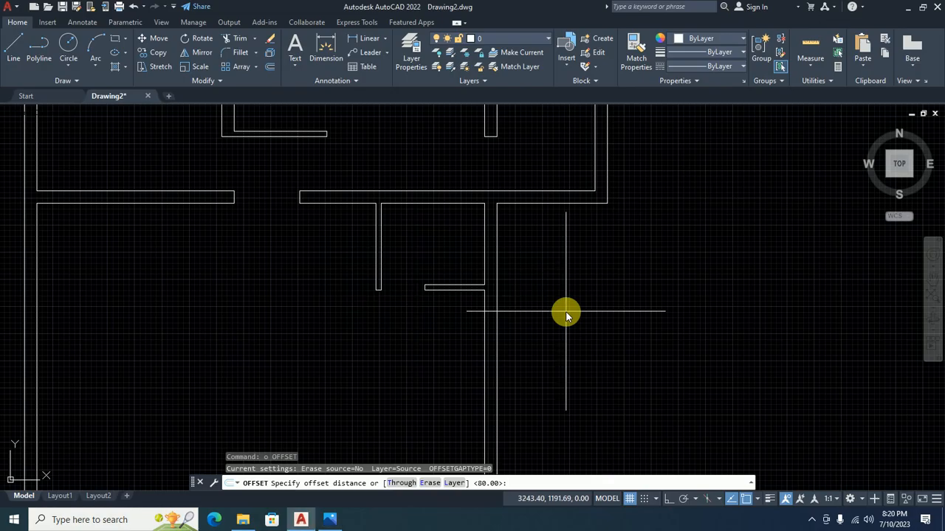
type("300")
key("Return")
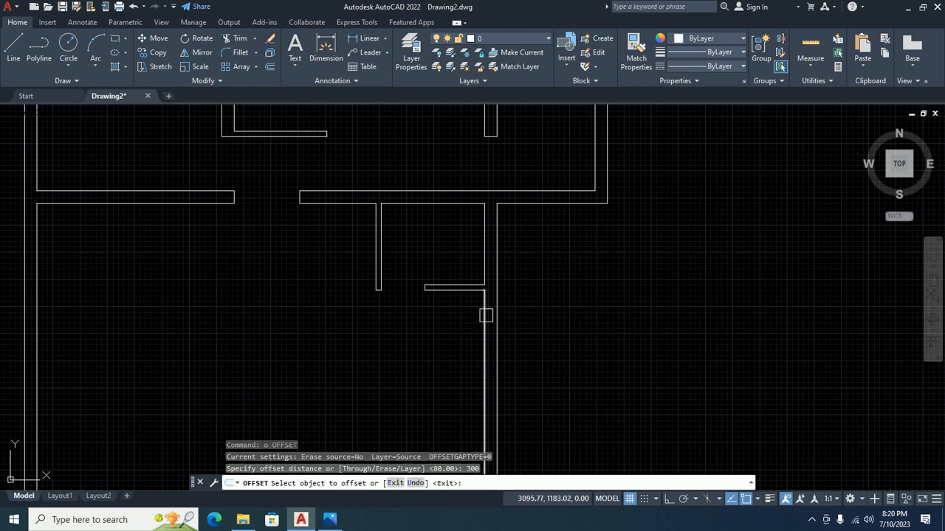
left_click(486, 316)
left_click(395, 340)
key("Return")
Step: Offset the lower line of the small room's horizontal partition 512 cm downward
key("Return")
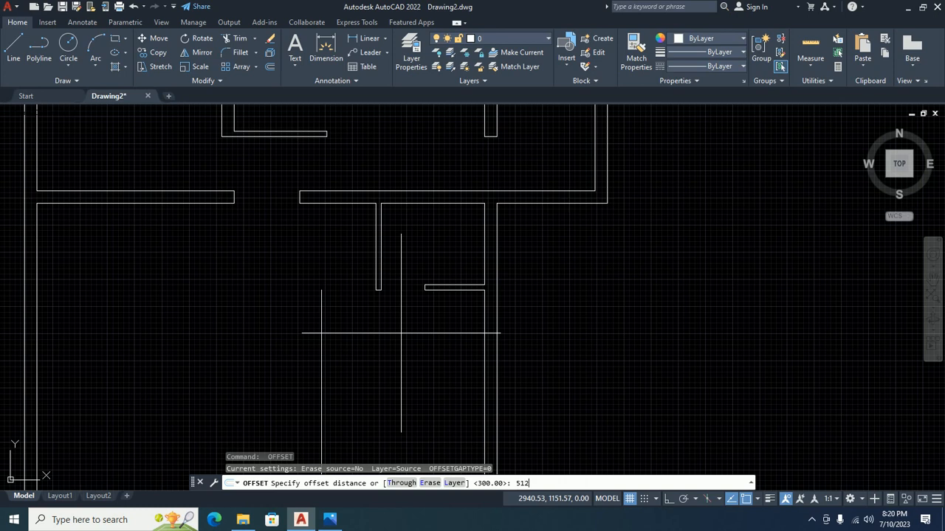
key("Return")
scroll(445, 306, "up", 2)
left_click(453, 285)
left_click(446, 321)
key("Return")
Step: Try to offset the short horizontal line at the bottom of the 300x512 room 223 cm downward
scroll(435, 369, "down", 4)
mouse_move(429, 331)
middle_mouse_down()
mouse_move(407, 236)
mouse_move(405, 163)
middle_mouse_up()
key("Return")
type("223")
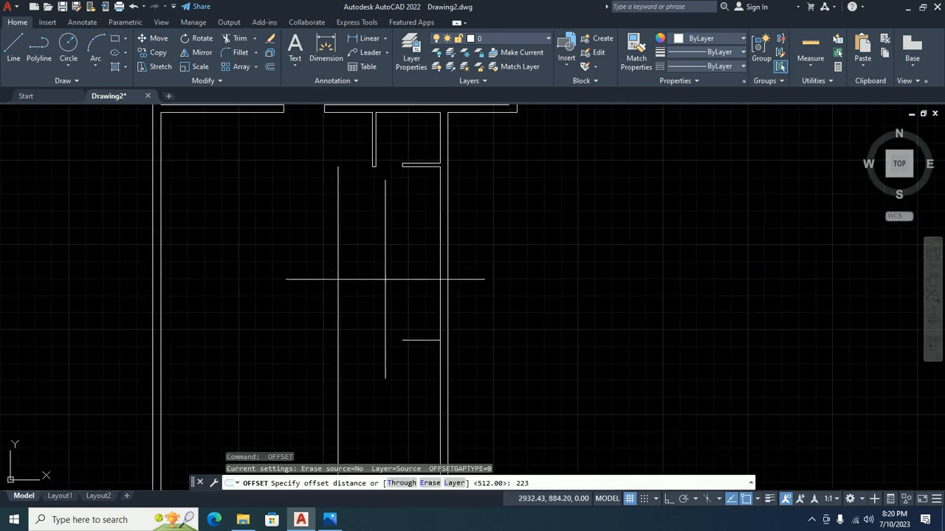
key("Return")
left_click(402, 341)
left_click(396, 344)
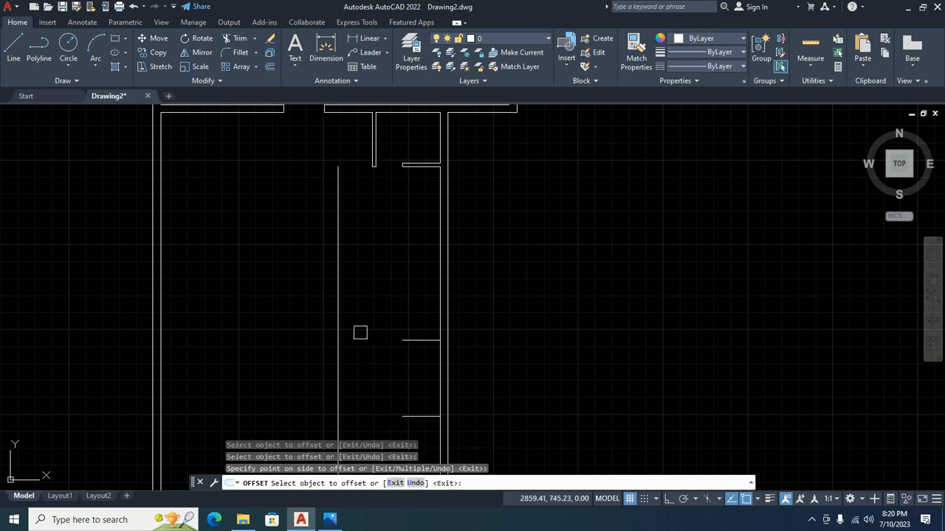
key("Escape")
key("Escape")
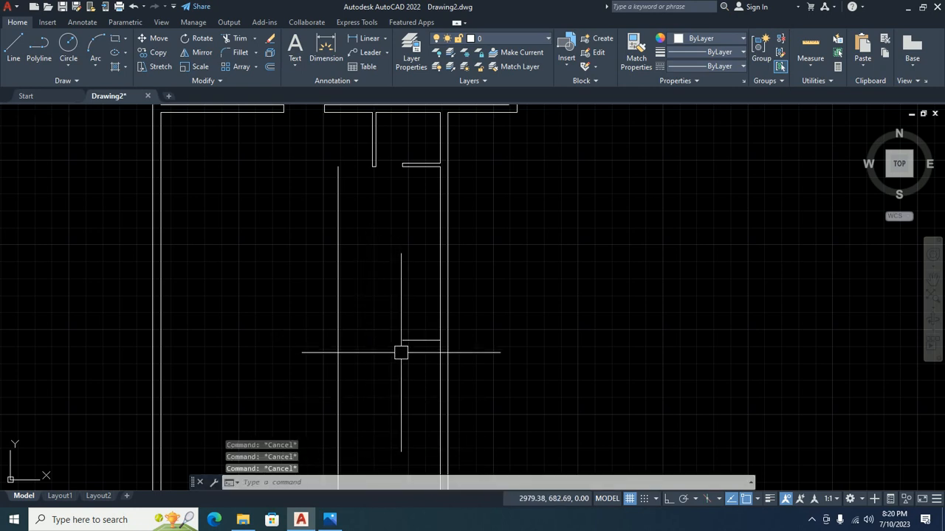
Step: Try to offset the short horizontal line at the bottom of the 300x512 room 123 cm downward
key("Return")
type("123")
key("Return")
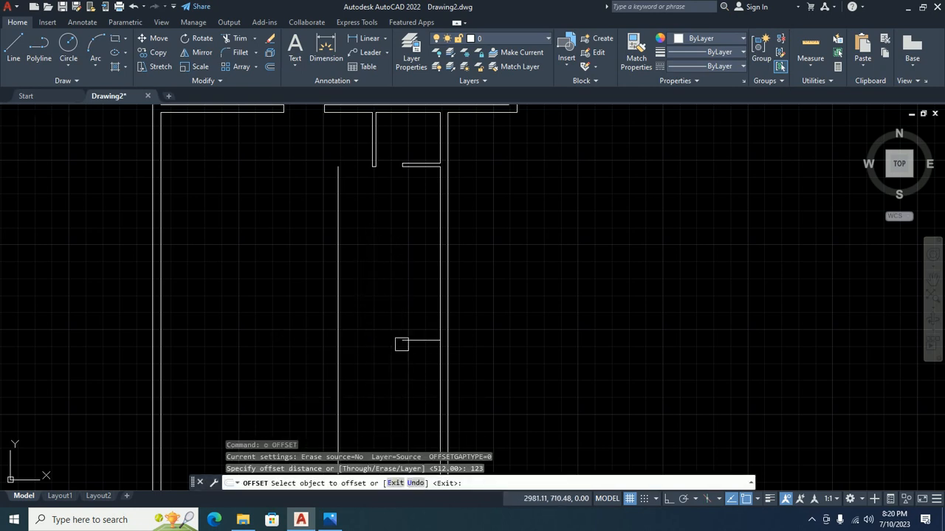
left_click(403, 341)
left_click(392, 381)
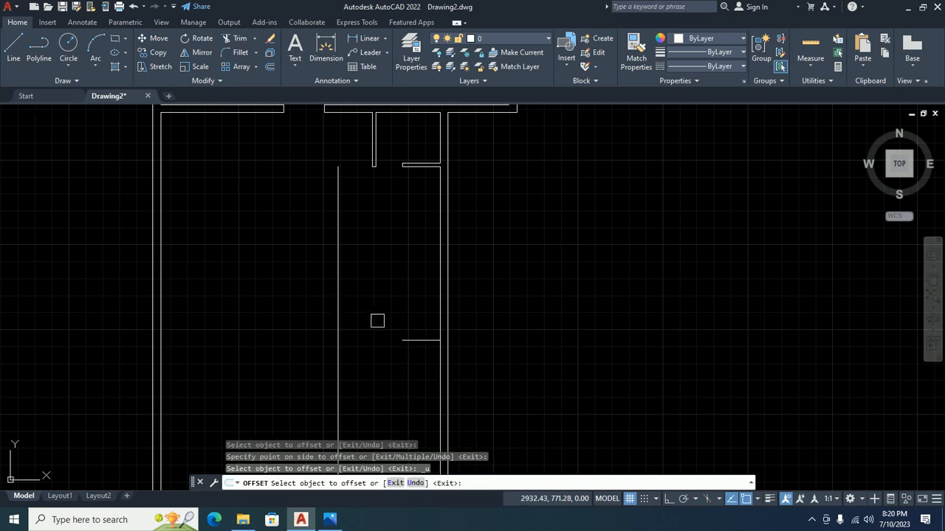
key("Escape")
key("ctrl+z")
Step: Offset the 300x512 room's bottom line 23 cm downward and its left line 23 cm to the left as wall thicknesses
type("o")
key("Return")
type("23")
key("Return")
left_click(395, 337)
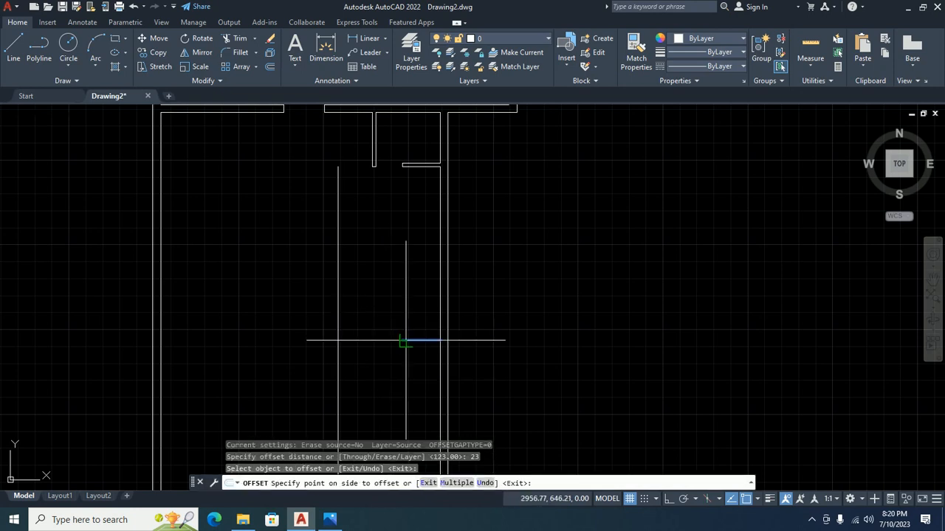
left_click(381, 385)
left_click(334, 306)
left_click(325, 310)
key("Escape")
scroll(453, 365, "up", 2)
middle_click_drag(453, 365, 709, 347)
key("Escape")
key("Escape")
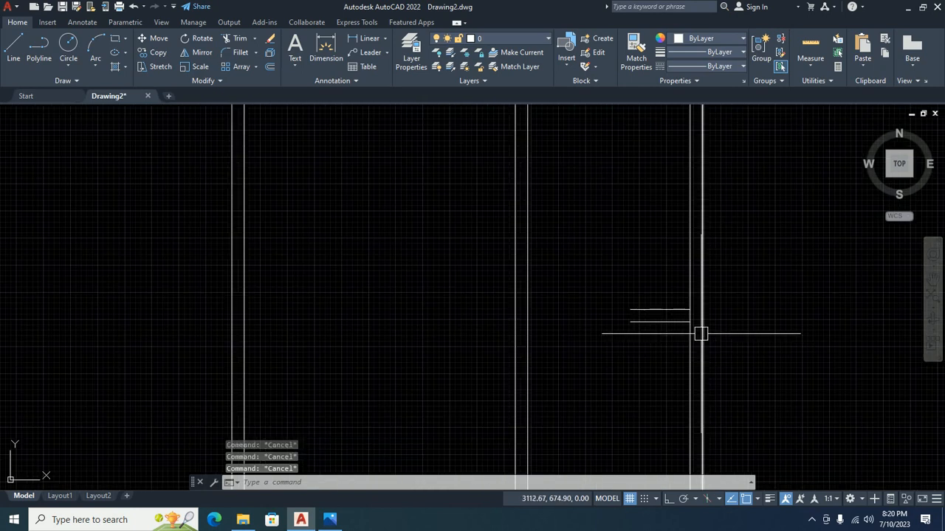
Step: Extend both horizontal wall lines leftward across the vertical wall to the inner line of the left outer wall
type("ex")
key("Return")
key("Return")
left_click(656, 322)
left_click(651, 295)
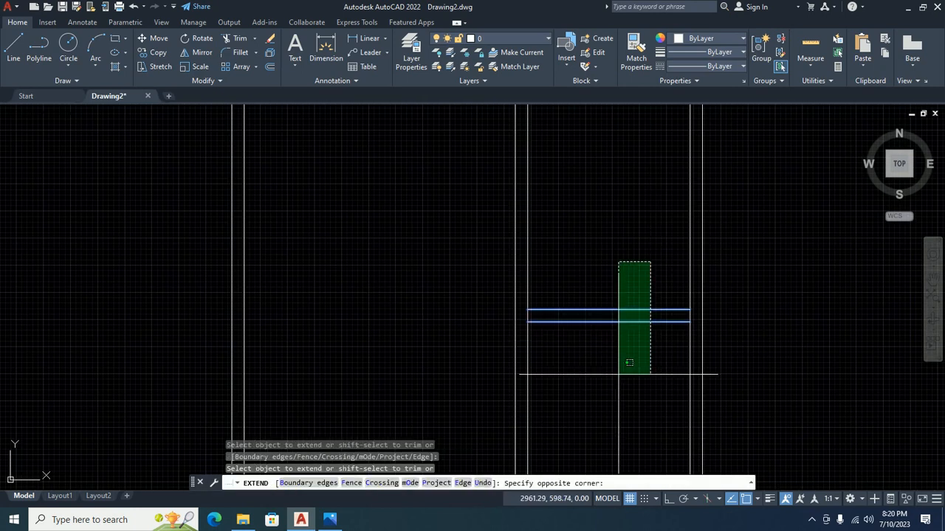
left_click(617, 375)
left_click(597, 242)
left_click(553, 379)
left_click(545, 264)
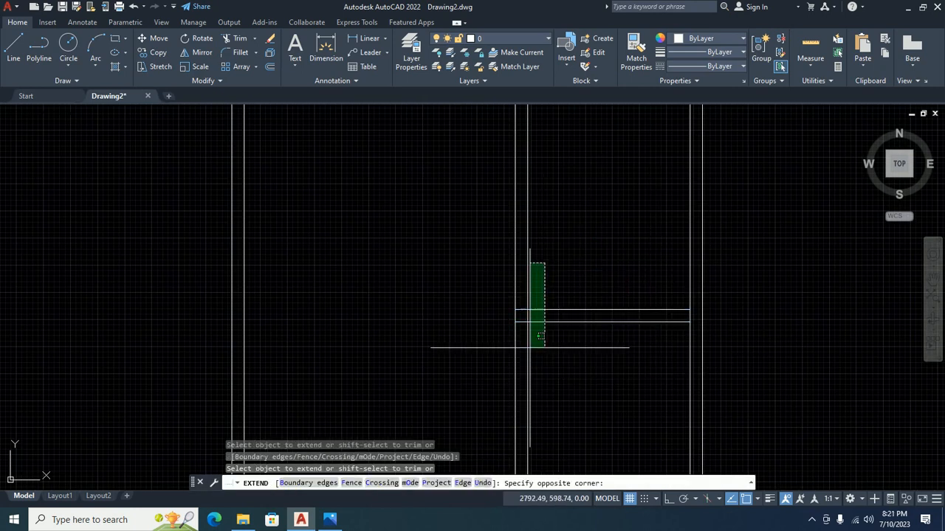
left_click(527, 375)
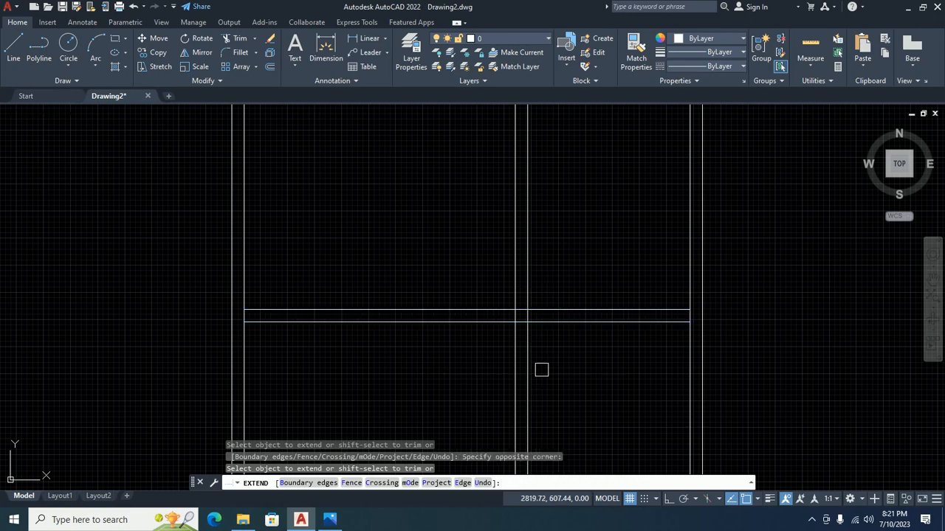
Step: Check the lower rooms on the reference plan and extend the lower horizontal wall line to the right wall's outer line
key("alt+Tab")
scroll(553, 302, "down", 3, "ctrl")
left_click_drag(416, 401, 401, 270)
key("alt+Tab")
left_click(493, 322)
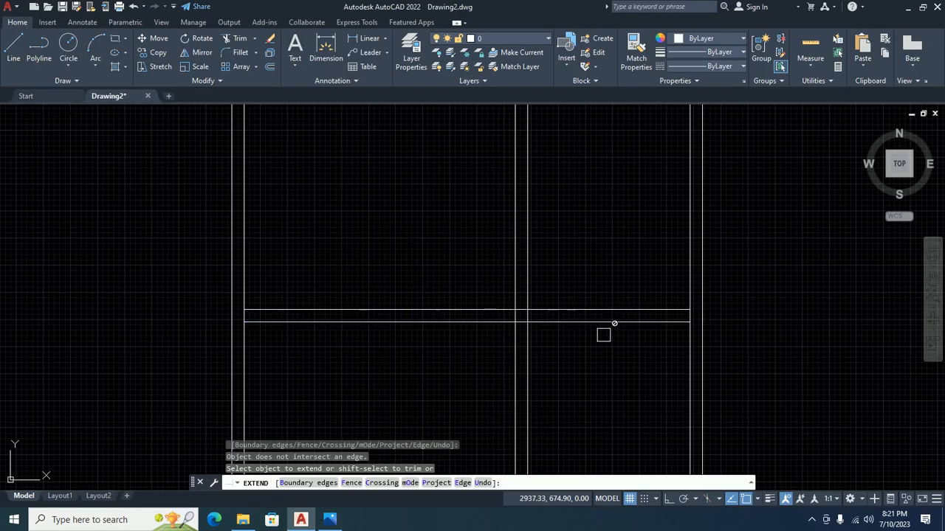
key("alt+Tab")
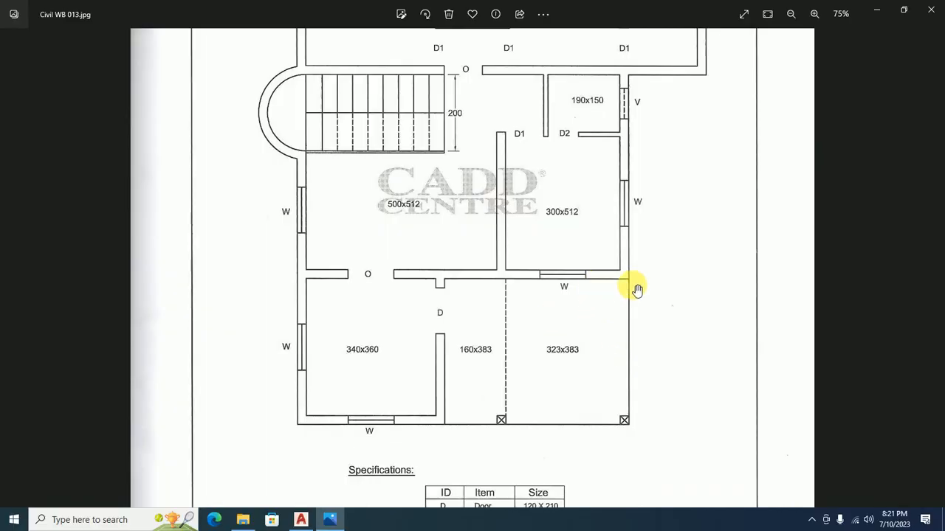
key("alt+Tab")
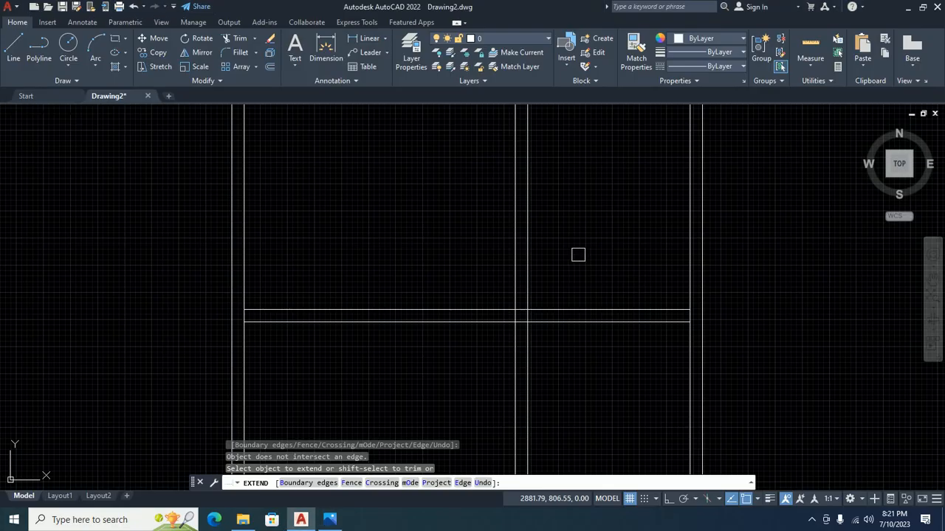
left_click(672, 327)
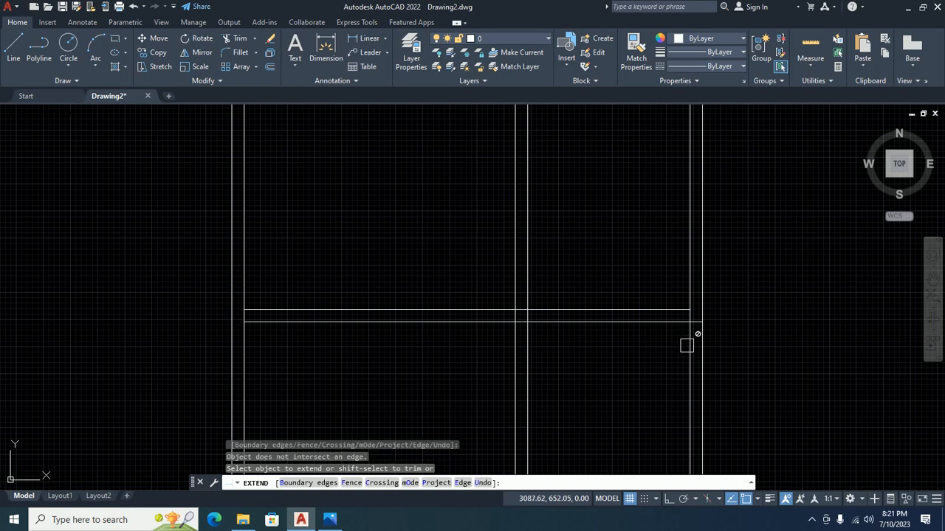
Step: Trim the right wall's inner line below the upper horizontal wall line to form the room's lower right corner
key("super")
key("super")
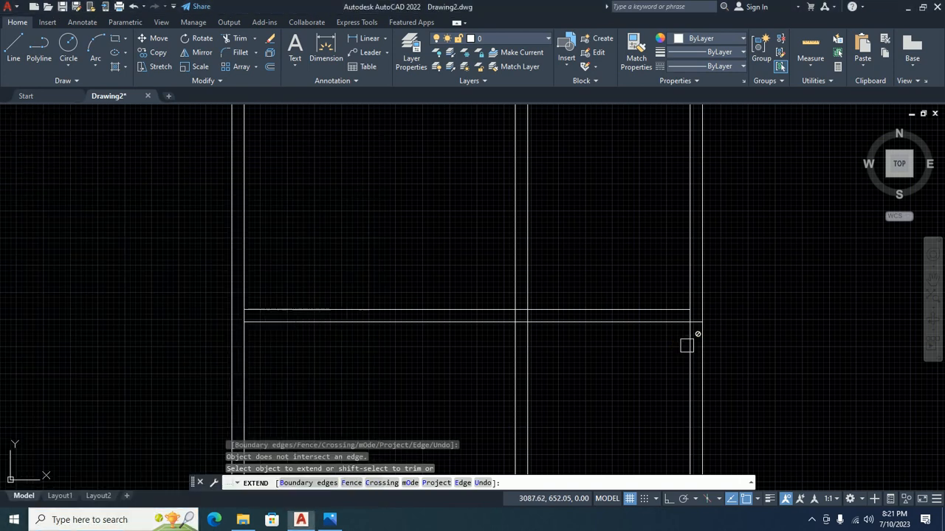
left_click(686, 345, "shift")
scroll(692, 322, "up", 5)
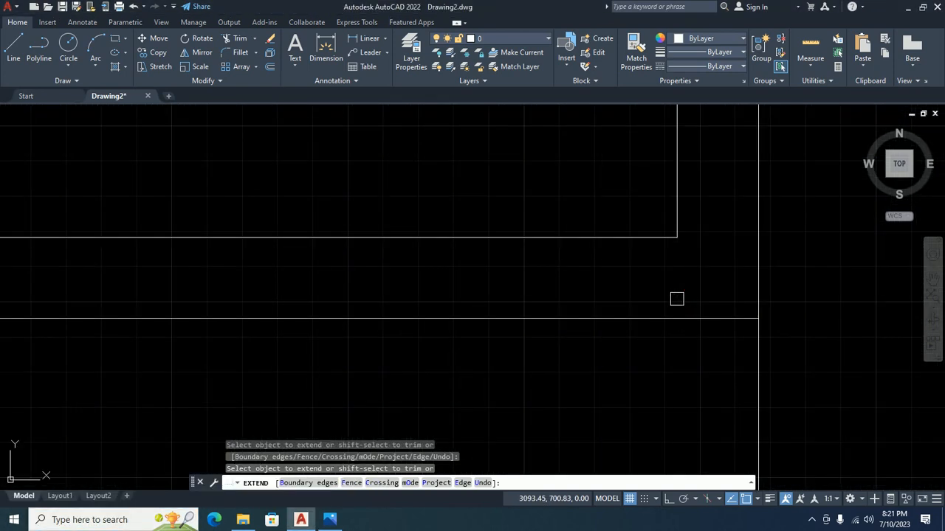
Step: Try to trim the vertical wall's left line between the two horizontal wall lines
scroll(676, 299, "down", 7)
left_click(518, 308)
scroll(490, 289, "up", 4)
left_click(523, 298)
left_click(526, 295)
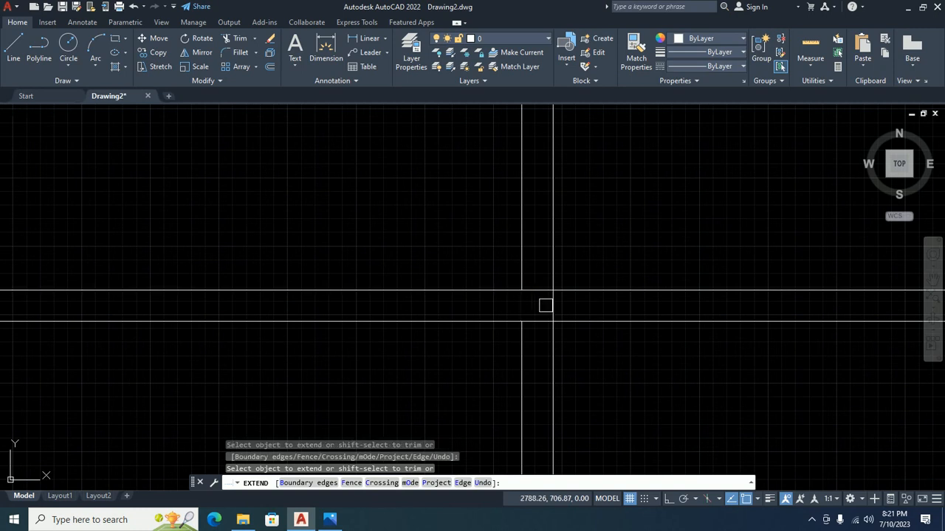
key("ctrl+z")
Step: Trim the vertical wall's left line below the horizontal wall and open the junction between the two walls, following the reference plan
scroll(499, 307, "down", 2)
left_click(498, 306)
scroll(442, 311, "down", 1)
middle_click_drag(351, 321, 657, 296)
key("alt+Tab")
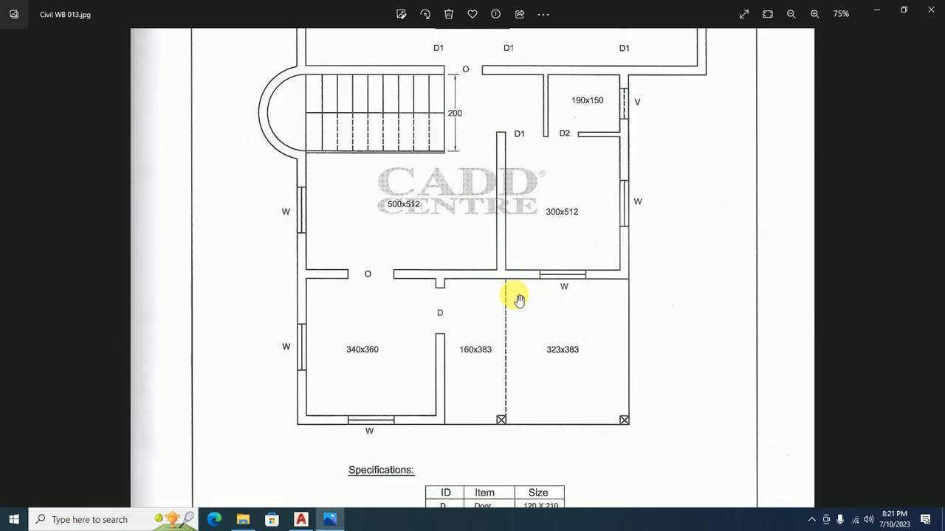
key("alt+Tab")
scroll(524, 285, "up", 4)
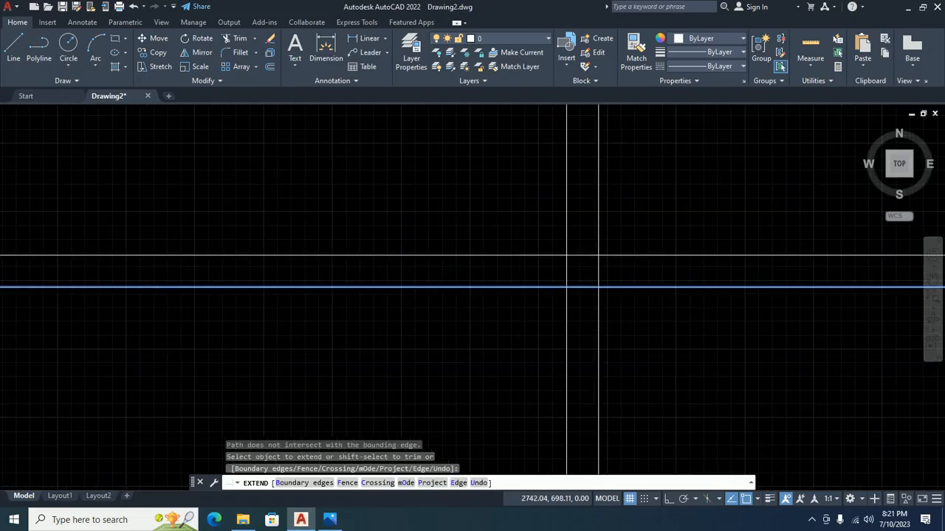
left_click(591, 317, "shift")
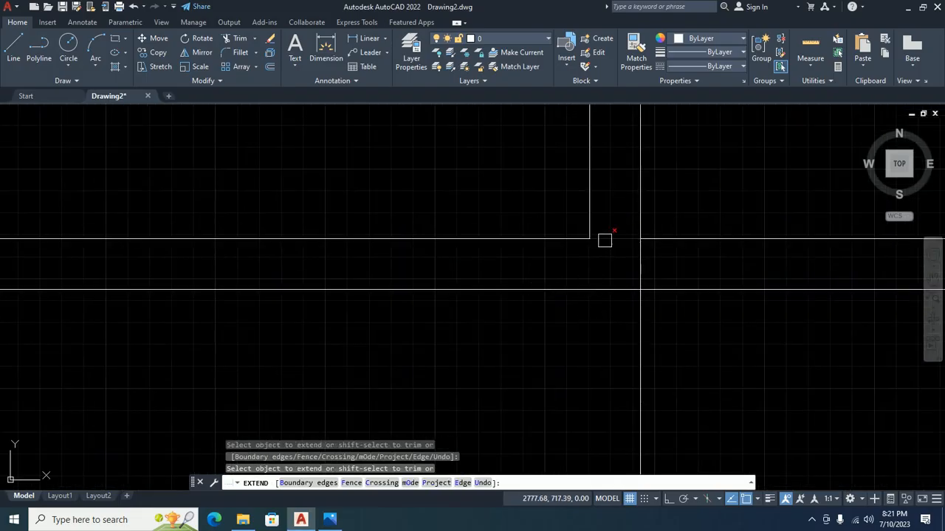
scroll(639, 265, "down", 8)
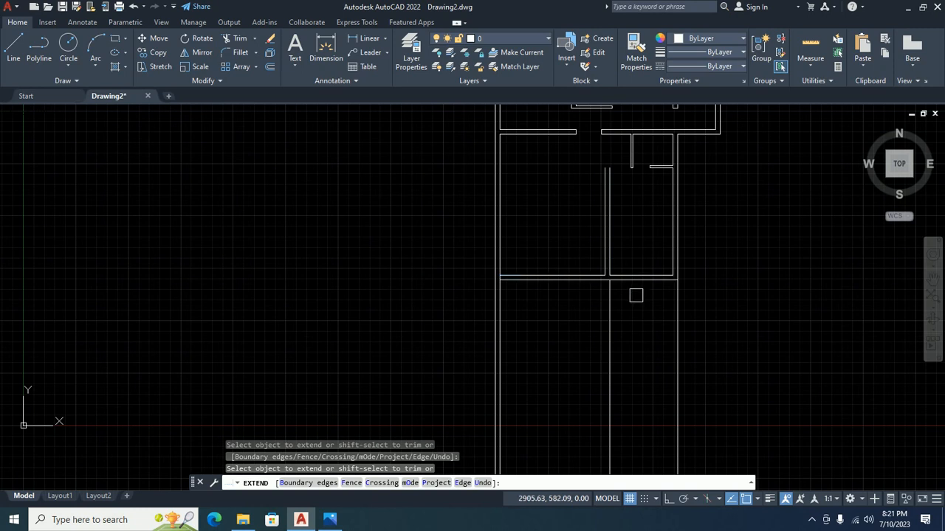
key("Escape")
key("Escape")
key("Escape")
key("Escape")
Step: Draw a short line closing the upper end of the vertical wall between the 500x512 and 300x512 rooms
middle_click_drag(610, 237, 581, 344)
type("l")
key("Return")
scroll(575, 259, "up", 6)
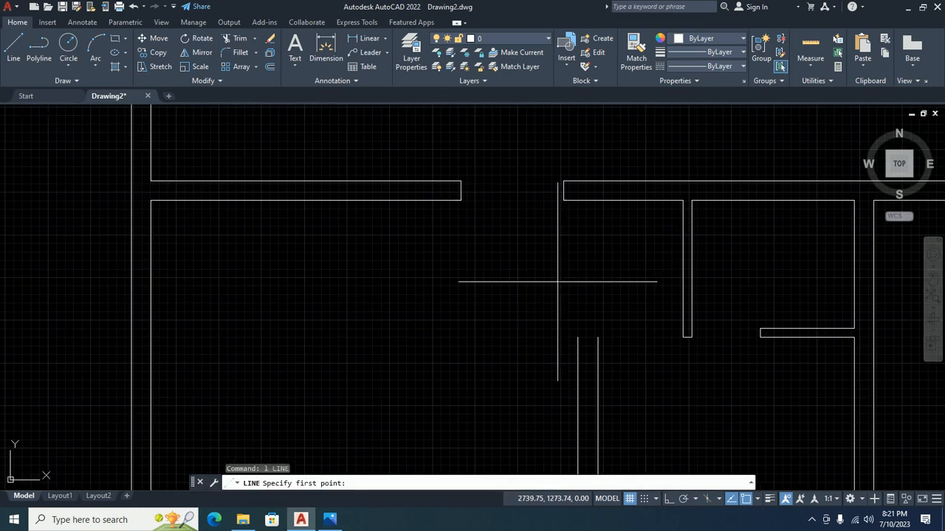
left_click(578, 337)
key("Escape")
scroll(597, 337, "down", 8)
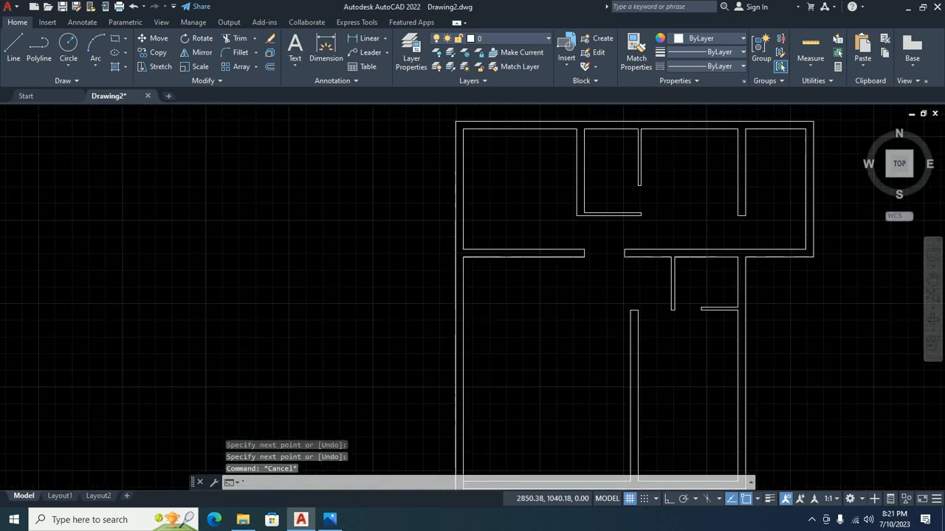
Step: Check the 323x383 area on the reference plan and offset the lower line of the horizontal wall 383 cm downward
key("alt+Tab")
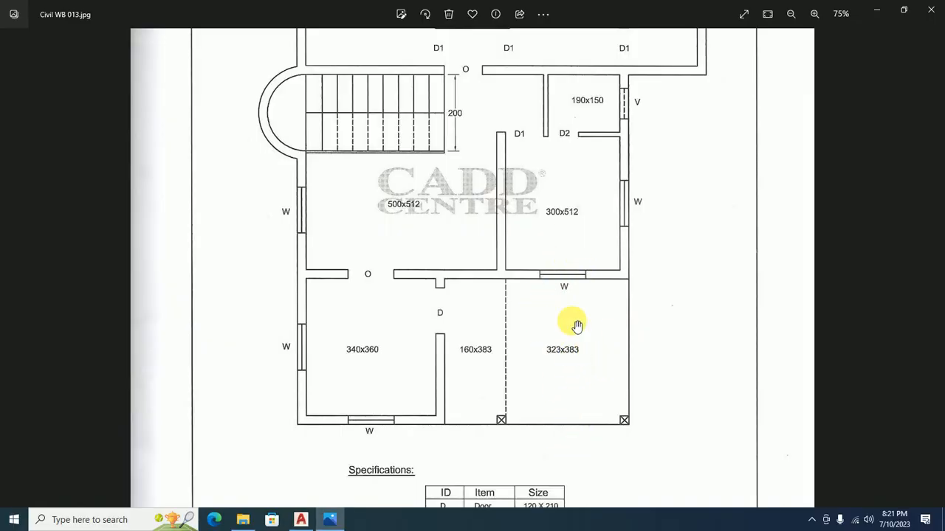
key("alt+Tab")
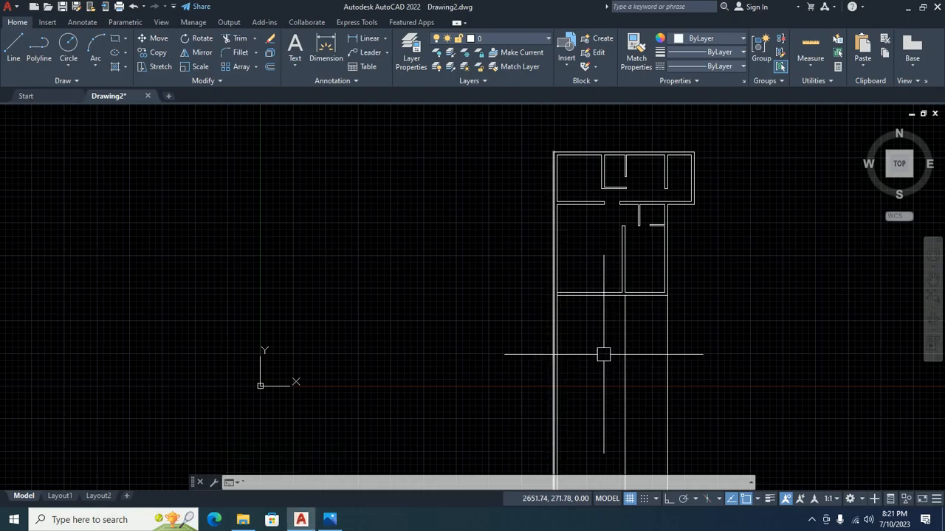
key("Escape")
key("Escape")
type("o")
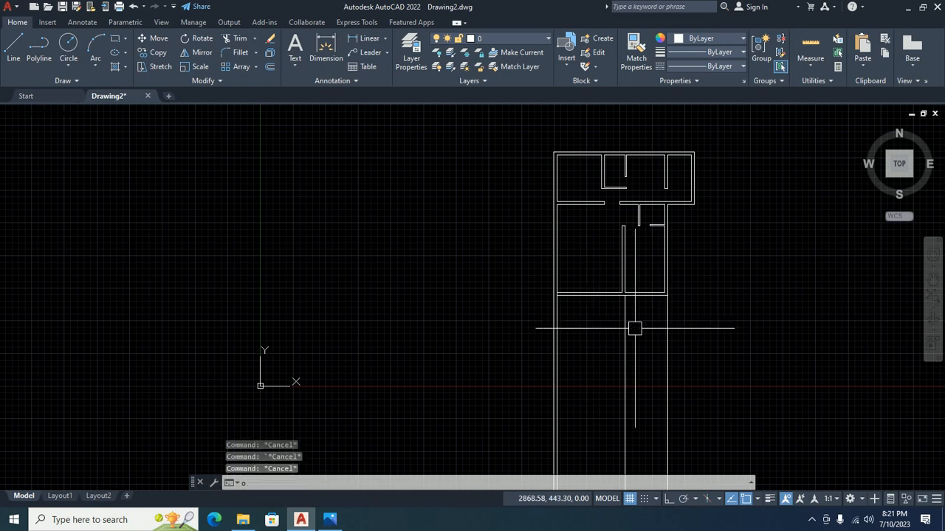
key("Return")
type("383")
key("Return")
scroll(651, 285, "up", 3)
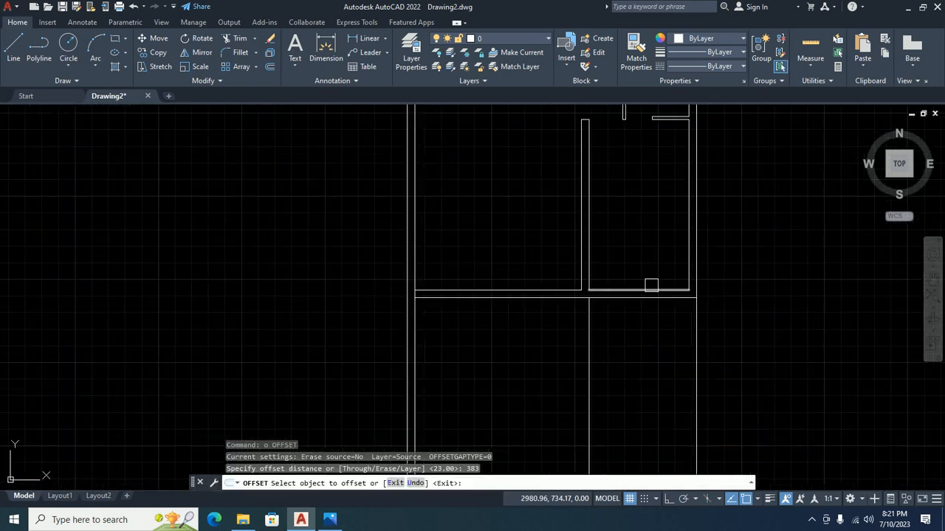
left_click(637, 299)
left_click(637, 367)
key("Escape")
key("Escape")
key("Escape")
key("Escape")
Step: Trim the middle vertical line and the right vertical line below the 383 cm offset line
middle_click_drag(637, 367, 607, 270)
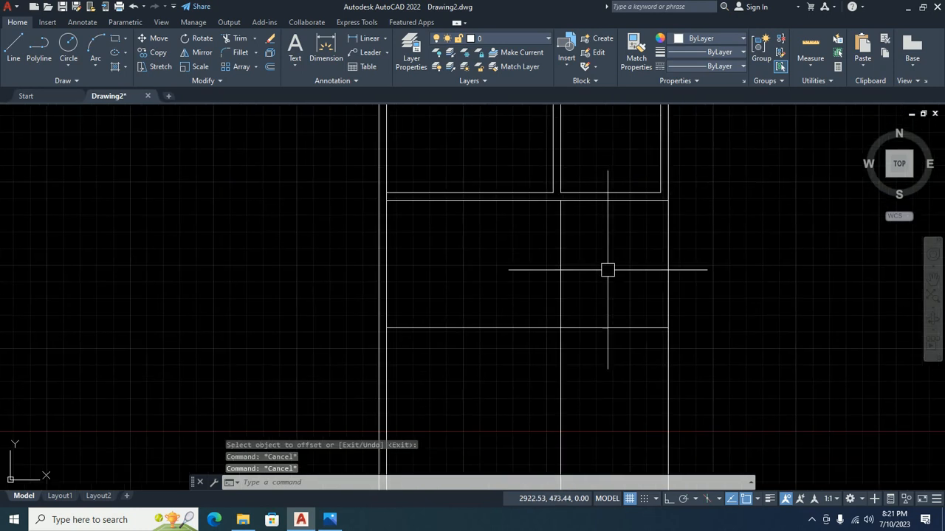
type("tr")
key("Return")
key("Return")
left_click(704, 350)
left_click(518, 353)
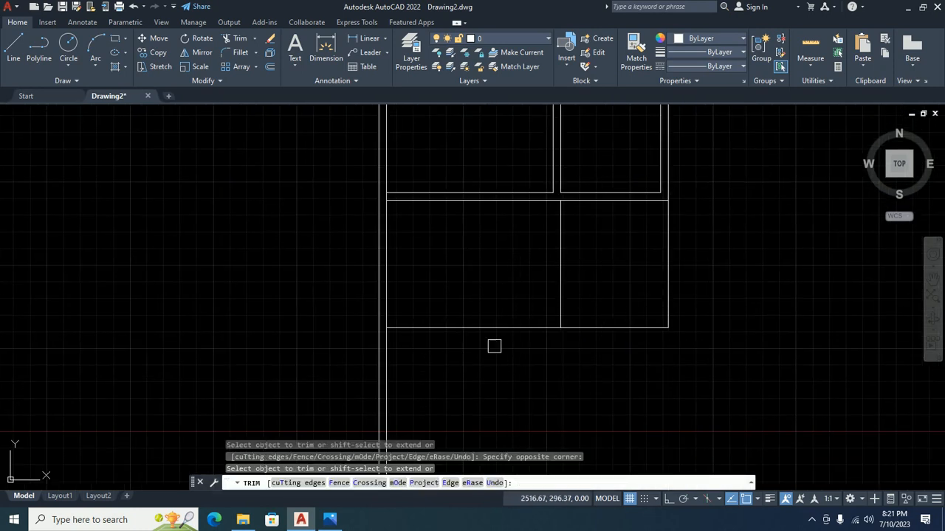
Step: Extend the bottom line to the left wall's outer line and trim both left wall lines below it
left_click(443, 322, "shift")
left_click(446, 366)
left_click(325, 354)
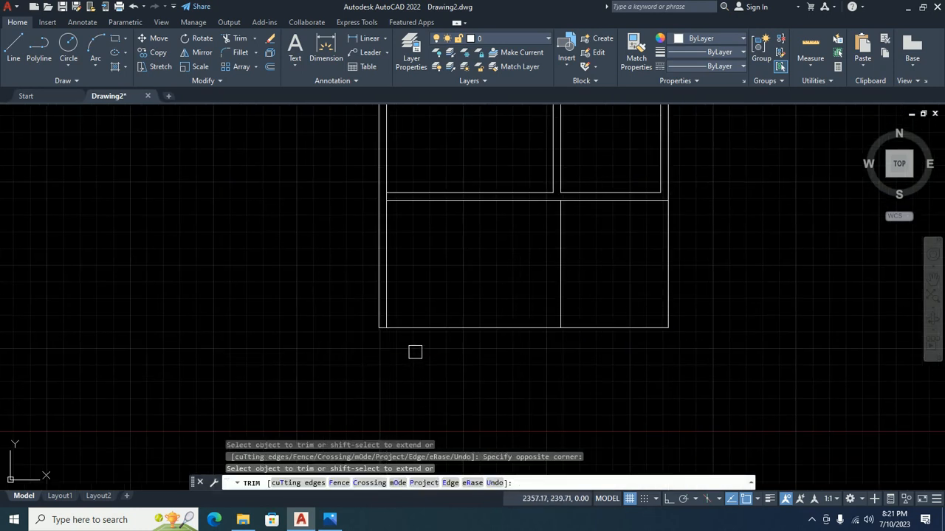
Step: Trim the left wall's inner line between the two horizontal wall lines to open the wall junction
scroll(389, 201, "up", 6)
left_click(379, 183)
left_click(381, 198)
scroll(397, 219, "down", 4)
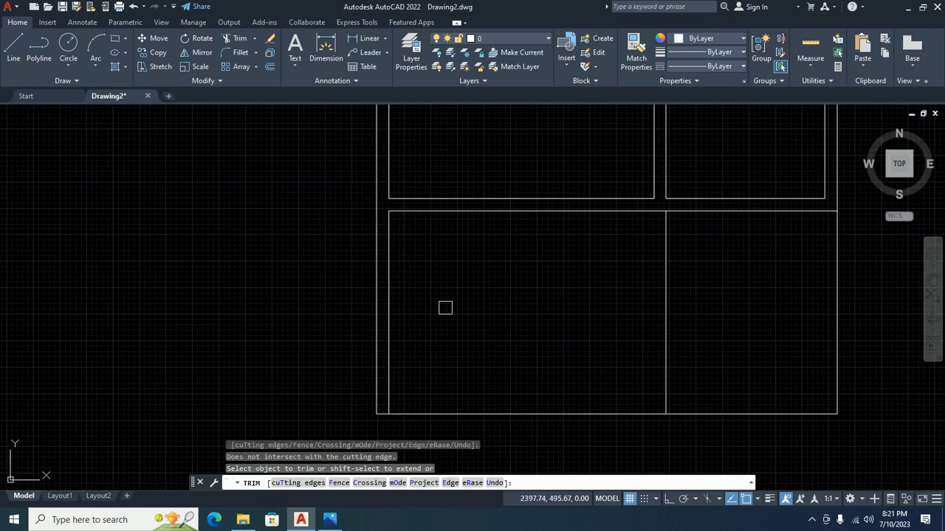
Step: Offset the bottom line of the lower rooms 23 cm upward to form the bottom wall
key("Escape")
key("Escape")
key("Escape")
type("o")
key("Return")
key("Return")
left_click(447, 413)
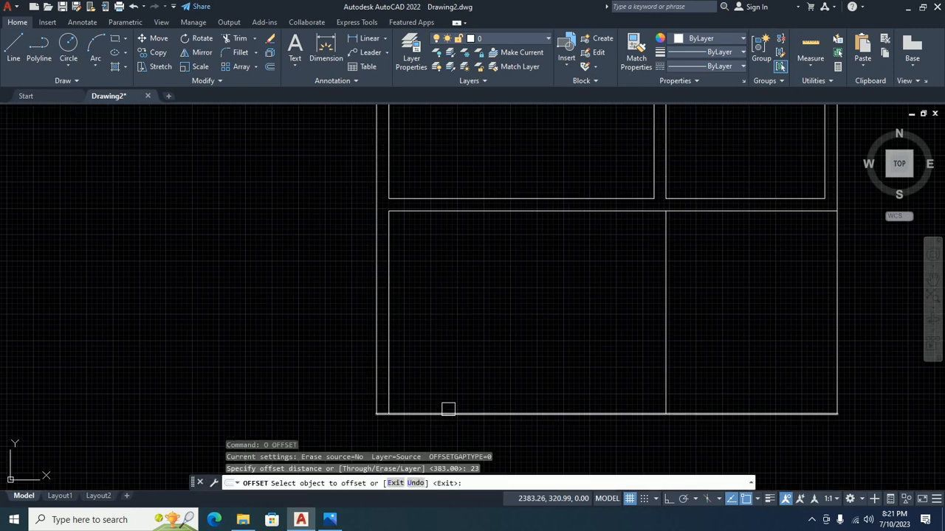
left_click(437, 344)
key("Escape")
Step: Trim the overlapping inner wall lines at the lower-left corner so the left and bottom walls join cleanly
type("tr")
key("Return")
scroll(392, 358, "up", 5)
key("Return")
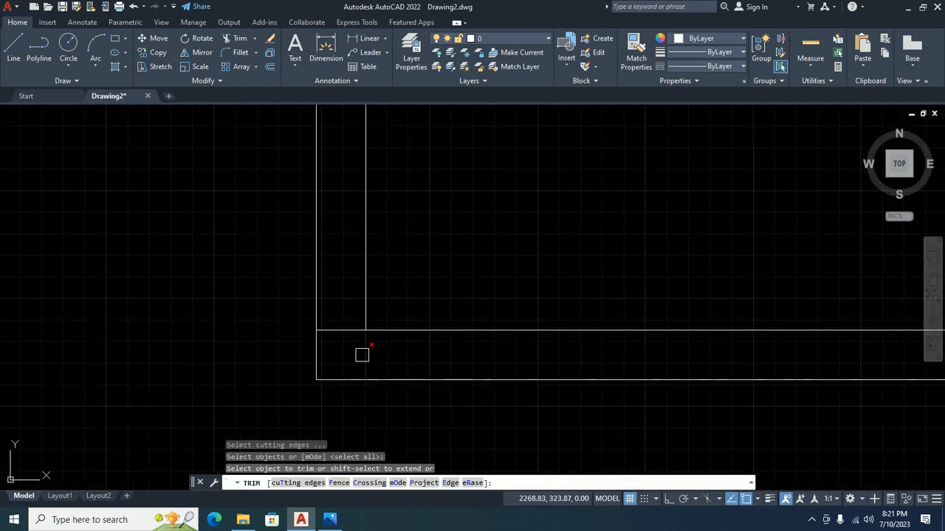
left_click(330, 322)
scroll(336, 325, "down", 5)
scroll(351, 337, "up", 1)
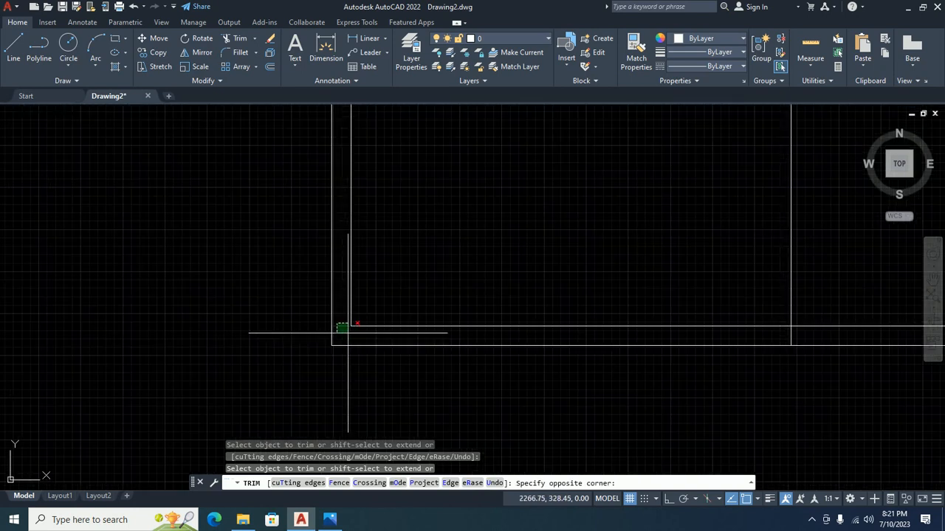
left_click(348, 333)
scroll(398, 311, "down", 3)
key("Escape")
key("Escape")
Step: Check the 160x383 area on the reference plan and offset the lower middle vertical line 160 cm to the left
type("o")
key("Return")
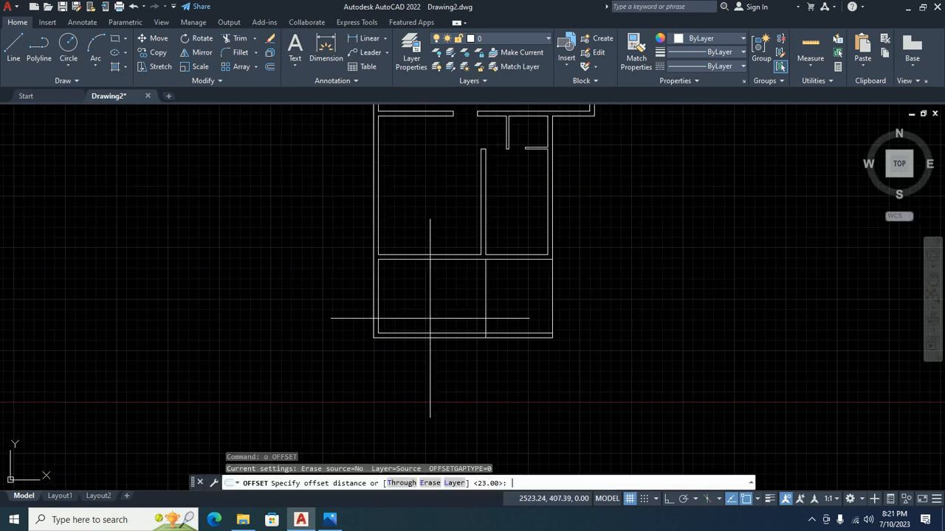
key("alt+Tab")
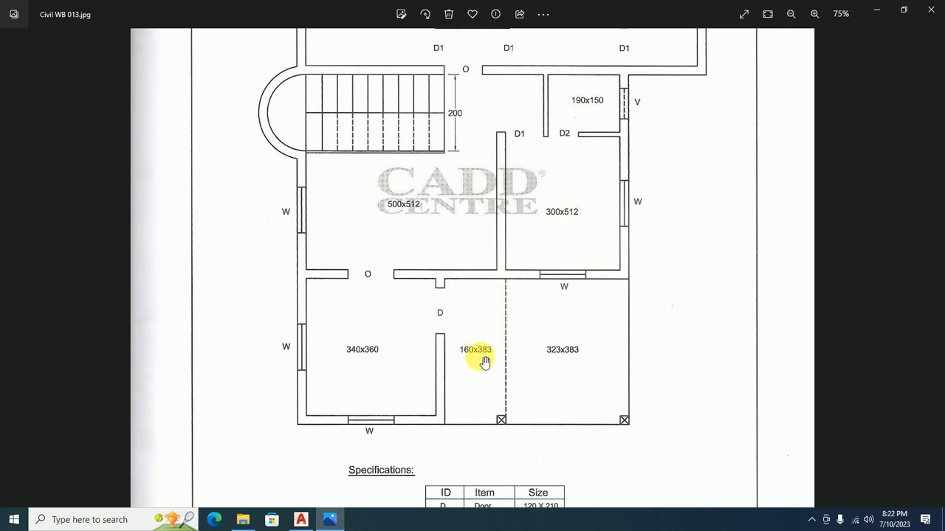
key("alt+Tab")
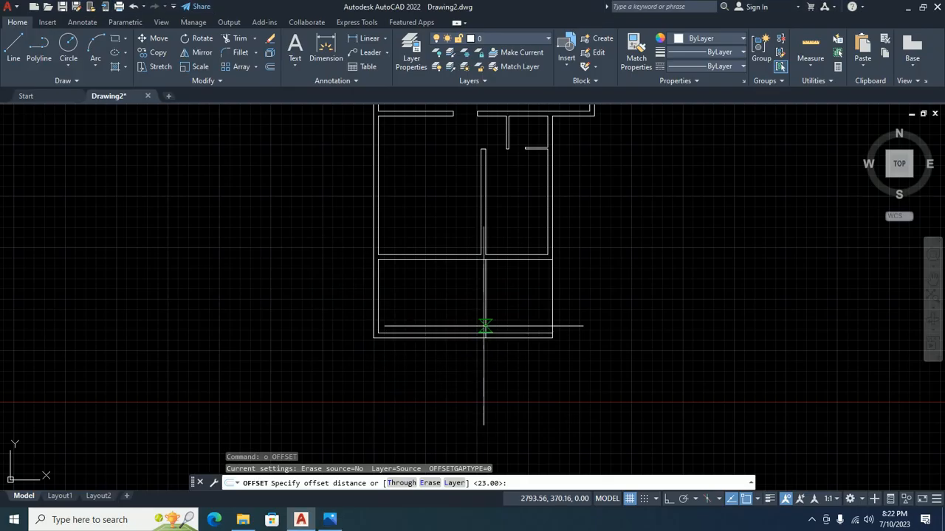
type("16")
key("Return")
left_click(483, 303)
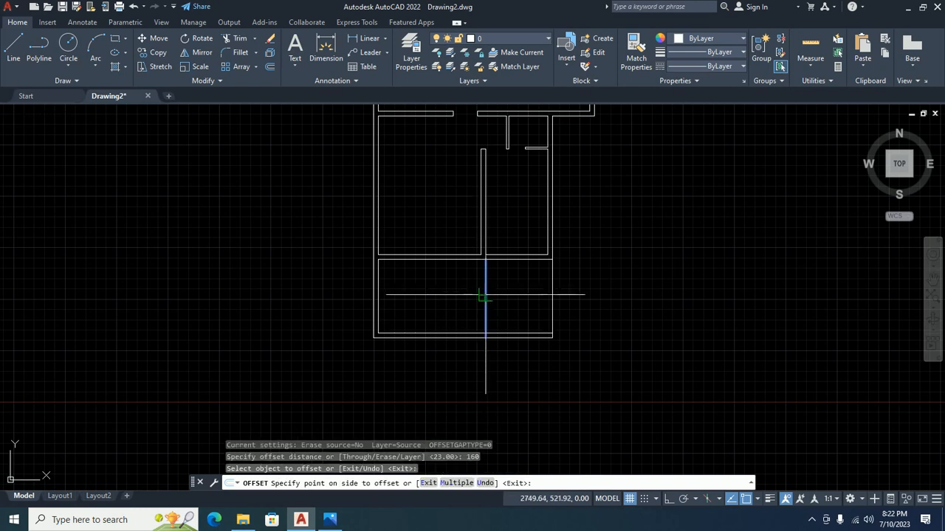
left_click(453, 310)
key("Escape")
key("Escape")
Step: Try to trim the bottom wall lines beside the middle vertical line, and undo those trims
type("tr")
key("Return")
scroll(491, 331, "up", 3)
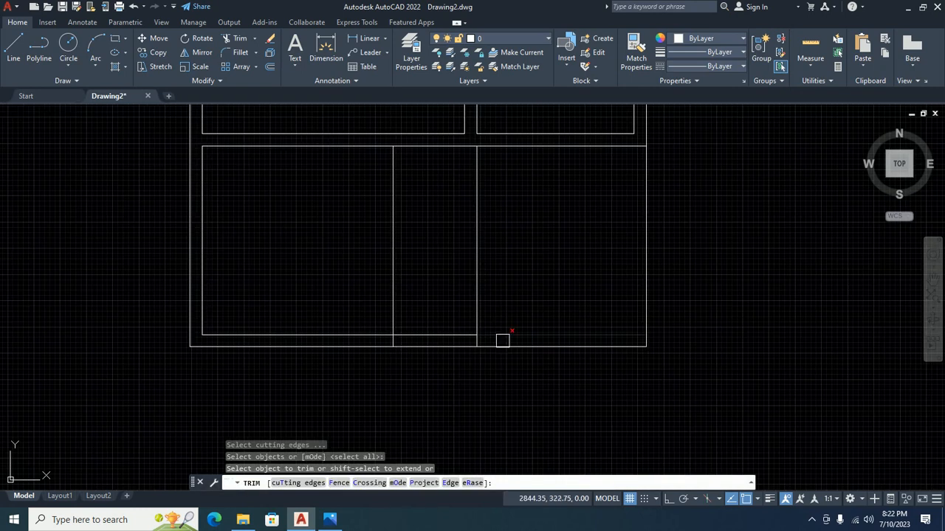
left_click(470, 339, "shift")
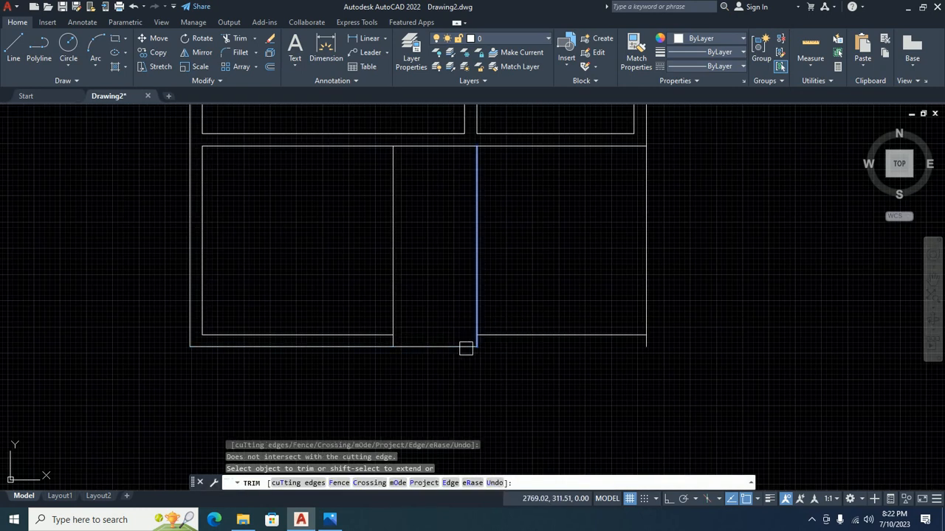
left_click(467, 345, "shift")
key("ctrl+z")
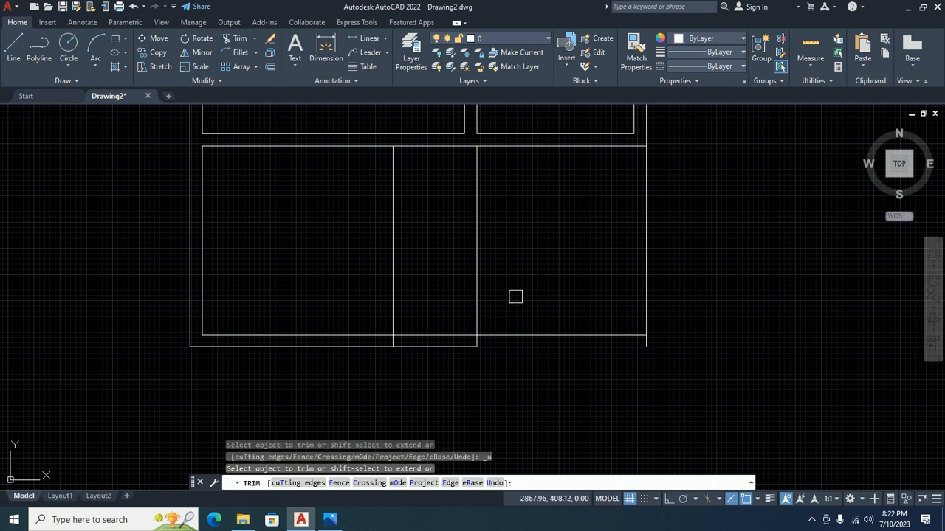
key("ctrl+z")
Step: Trim the bottom wall's inner line to the right of the 160 cm offset line
scroll(505, 325, "up", 4)
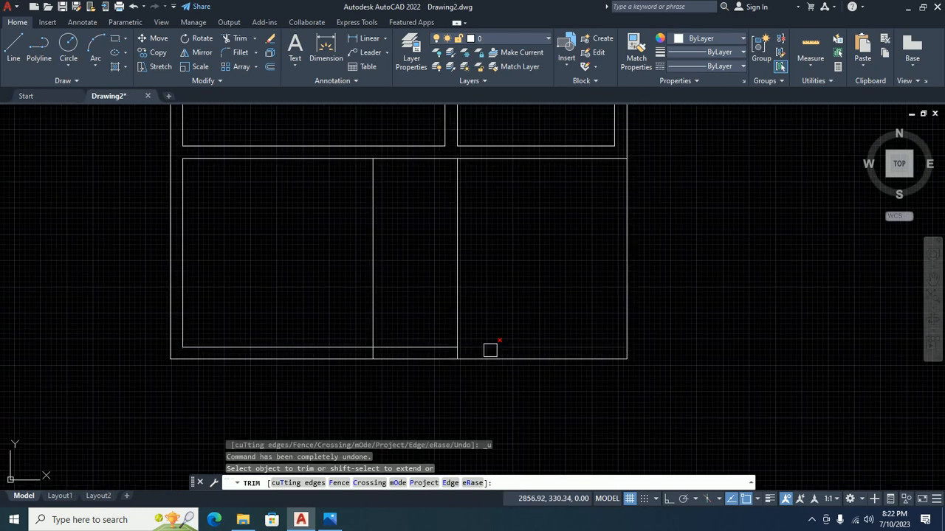
left_click(404, 348)
middle_click_drag(404, 344, 485, 342)
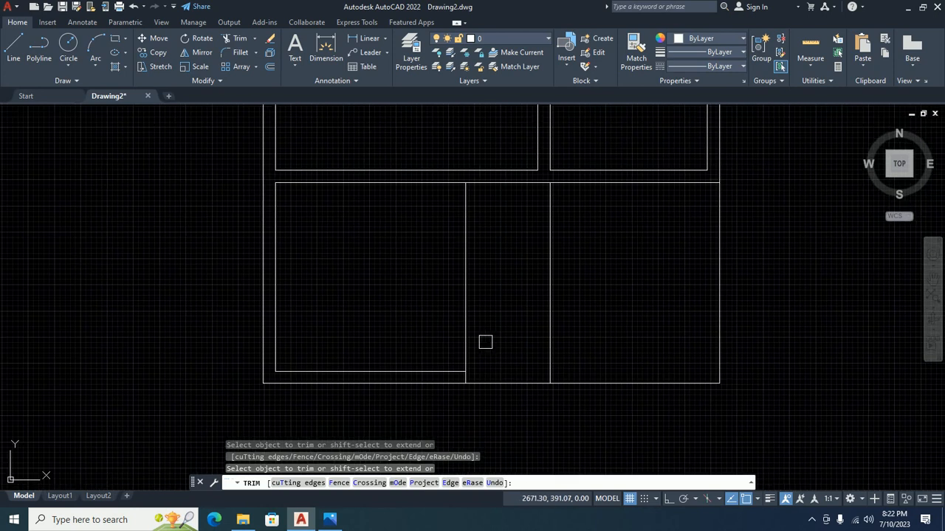
Step: Offset the 160 cm offset line 23 cm to the left to form the partition wall of the lower-left room
key("Escape")
type("o")
key("Return")
type("23")
key("Return")
left_click(463, 333)
left_click(442, 322)
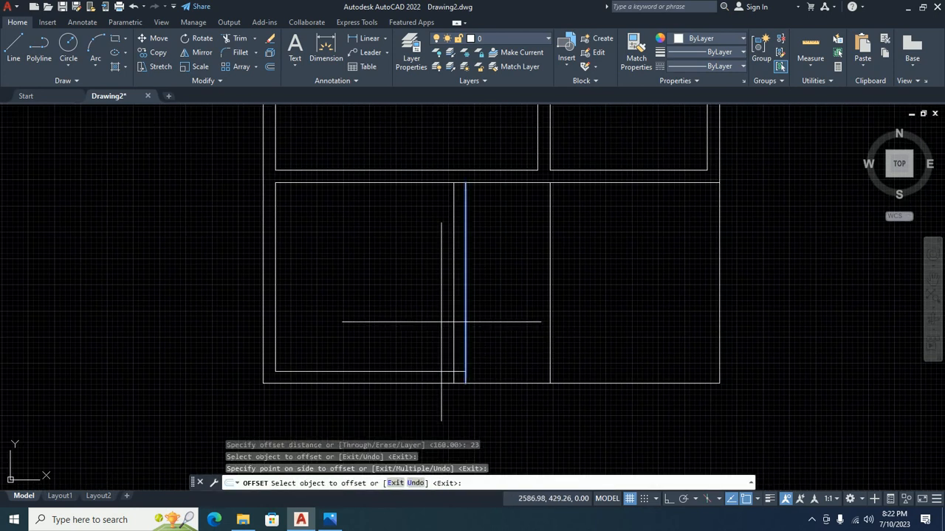
key("Escape")
key("Escape")
key("Escape")
Step: Trim the overlapping inner lines where the new 23 cm wall meets the bottom wall
scroll(456, 366, "up", 4)
key("Escape")
type("tr")
key("Return")
key("Return")
scroll(454, 379, "up", 4)
left_click(446, 395)
left_click(447, 389)
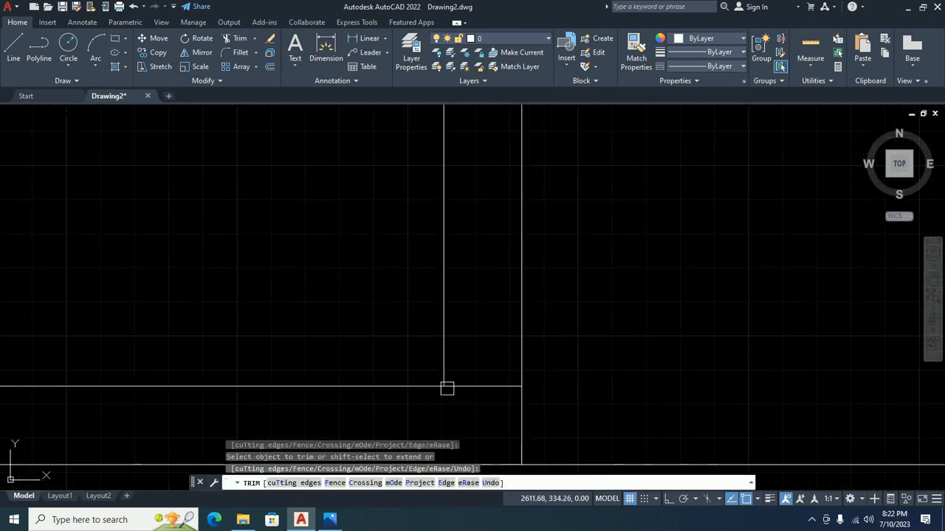
left_click(462, 389)
scroll(475, 362, "down", 4)
left_click(466, 362)
Step: Trim the horizontal wall's lower line between the two lines of the new 23 cm wall
scroll(466, 362, "down", 6)
scroll(472, 262, "up", 8)
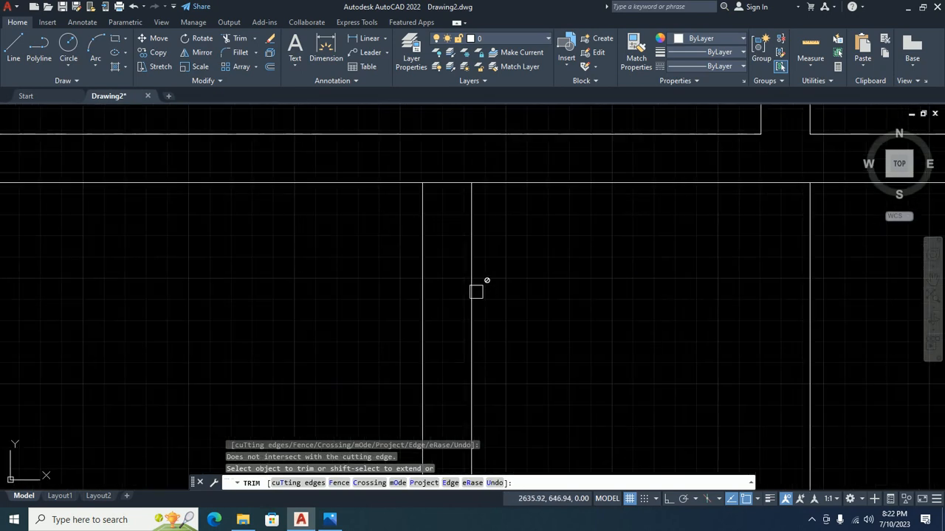
left_click(451, 184)
scroll(405, 228, "down", 6)
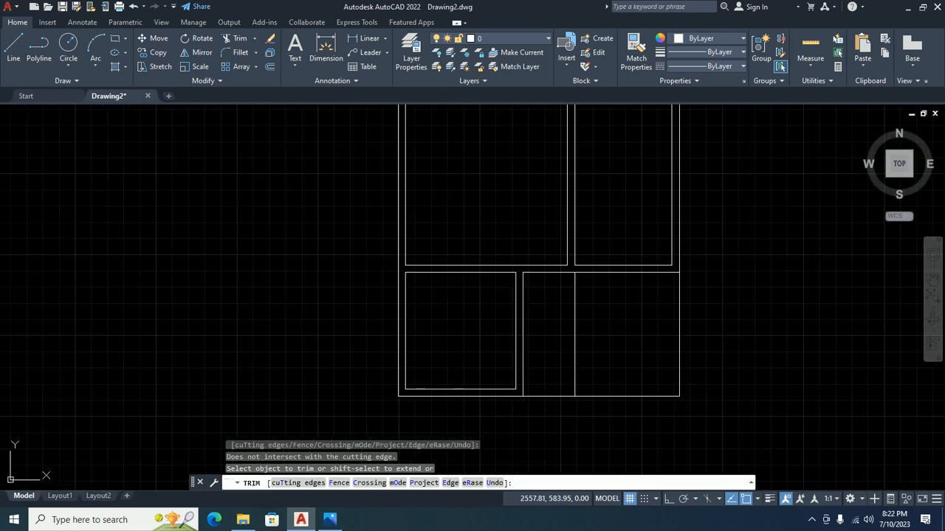
key("Escape")
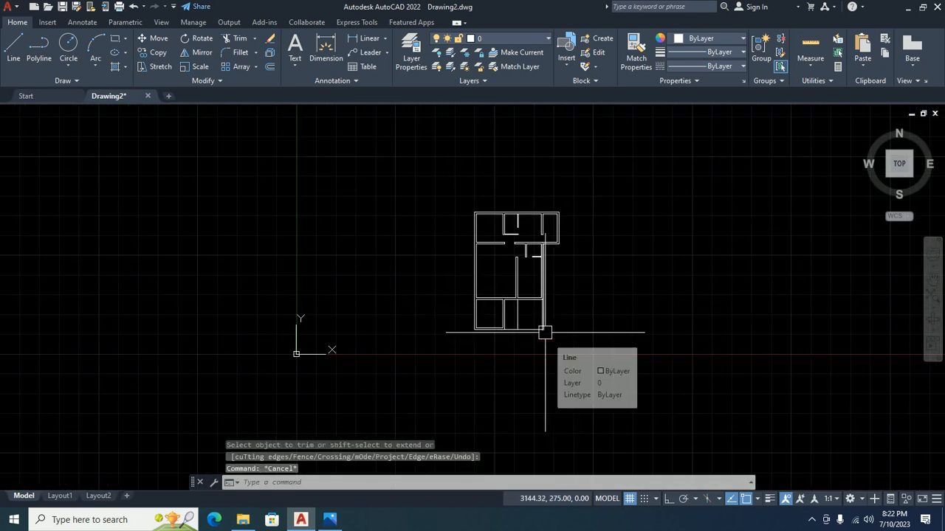
Step: Draw a line across the horizontal wall from the midpoint of the lower-left room's top edge
scroll(483, 301, "up", 5)
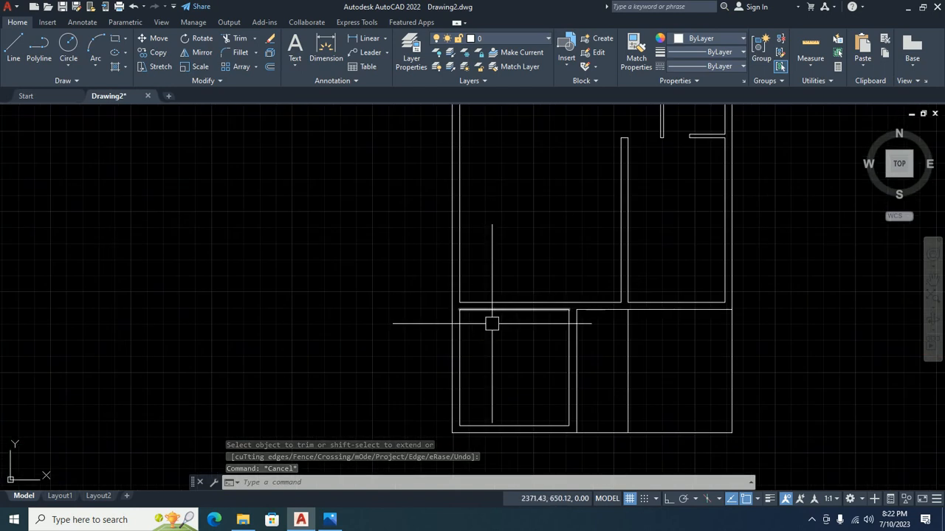
type("l")
key("Return")
scroll(514, 310, "up", 4)
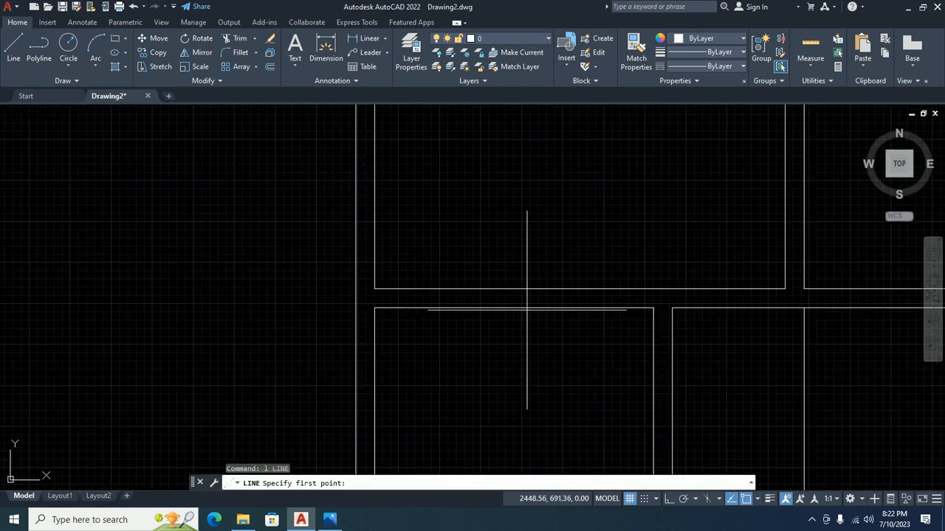
left_click(514, 306)
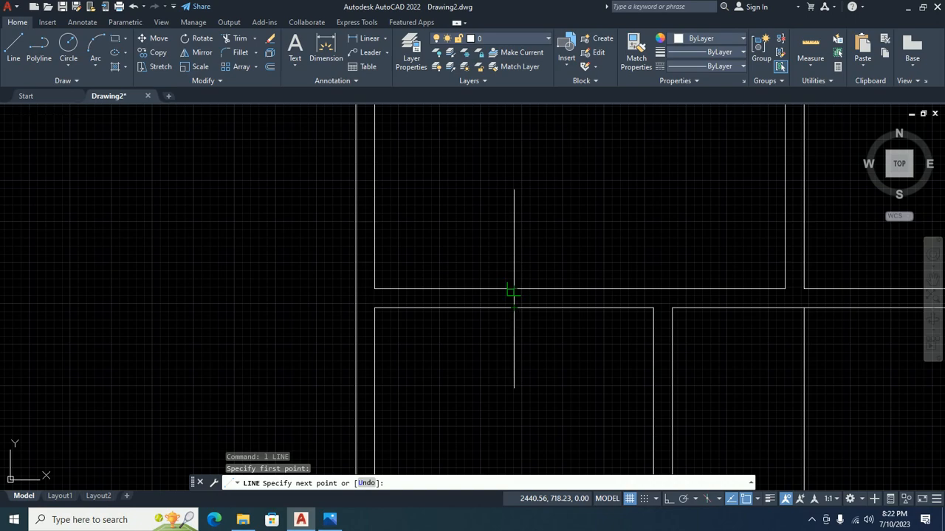
key("Escape")
Step: Check the opening O on the reference plan and offset the line across the wall 60 cm to both sides
key("alt+Tab")
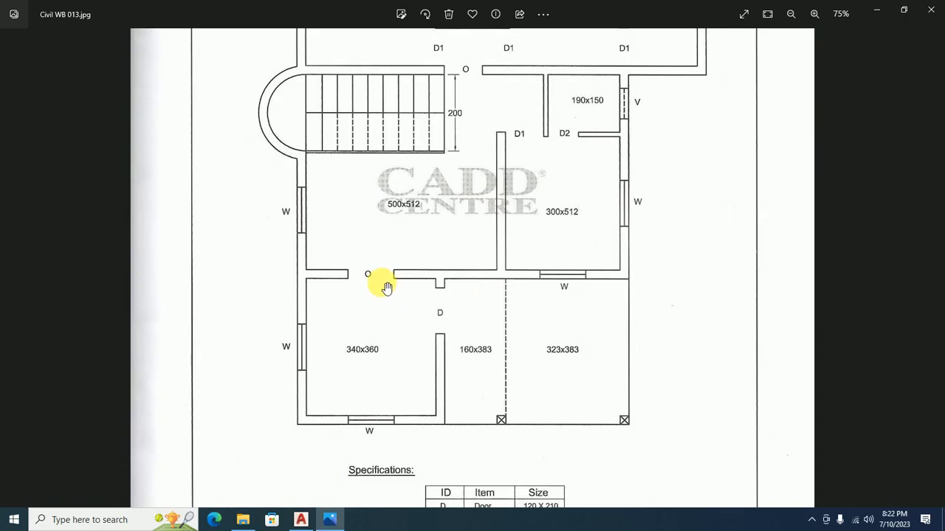
key("alt+Tab")
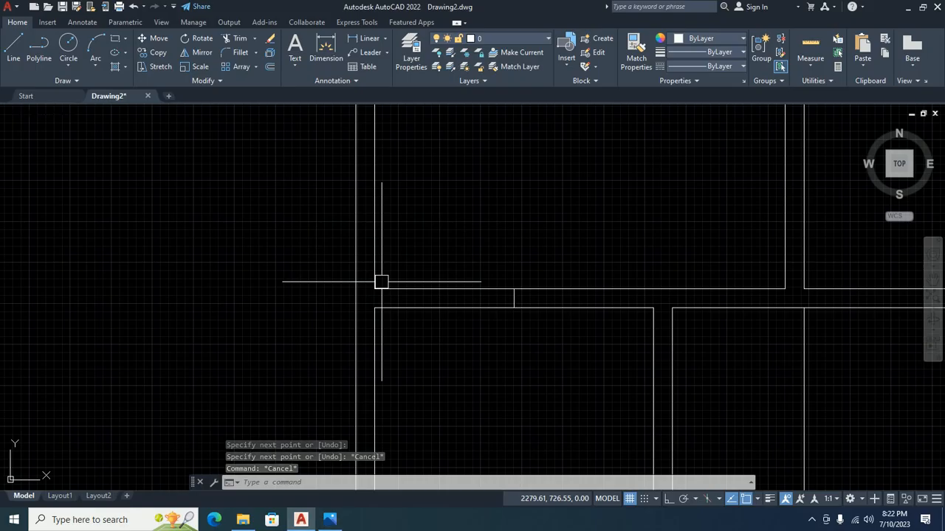
type("o")
key("Return")
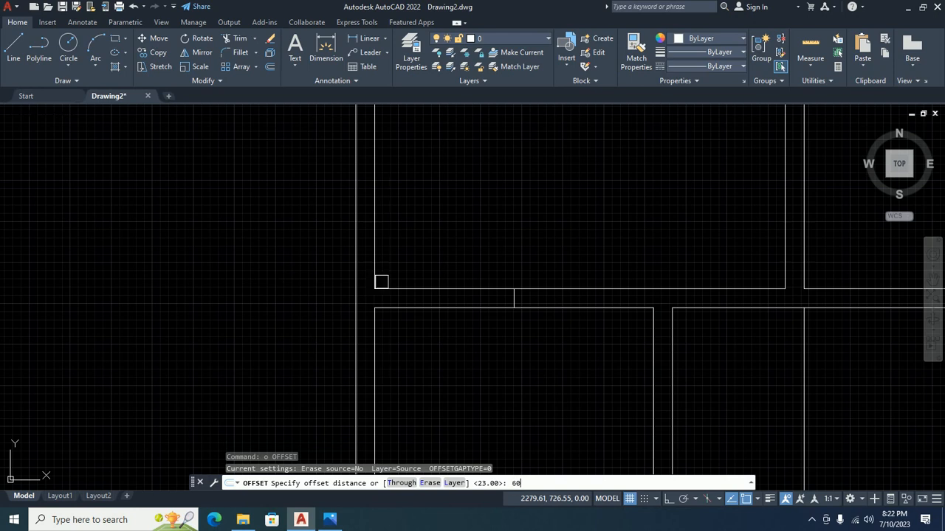
type("60")
key("Return")
scroll(428, 287, "up", 2)
left_click(566, 310)
left_click(524, 306)
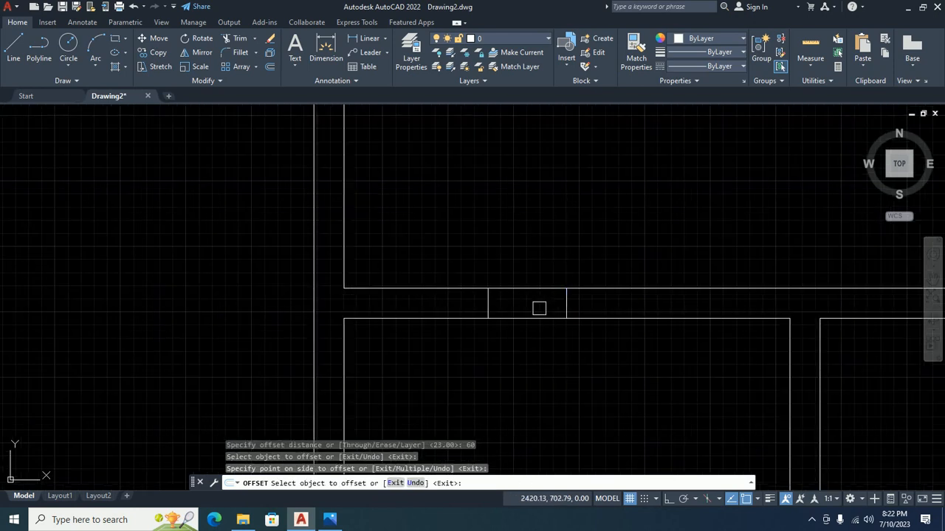
left_click(561, 304)
left_click(618, 299)
key("Escape")
Step: Trim both wall lines between the two 60 cm offsets and delete the centre line to clear opening O
type("tr")
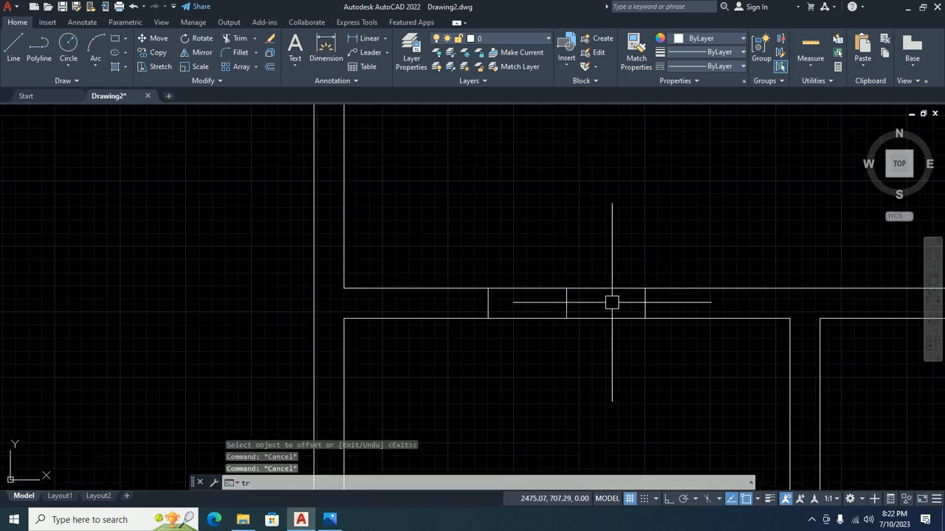
key("Return")
left_click(604, 243)
left_click(524, 354)
key("Return")
left_click(566, 298)
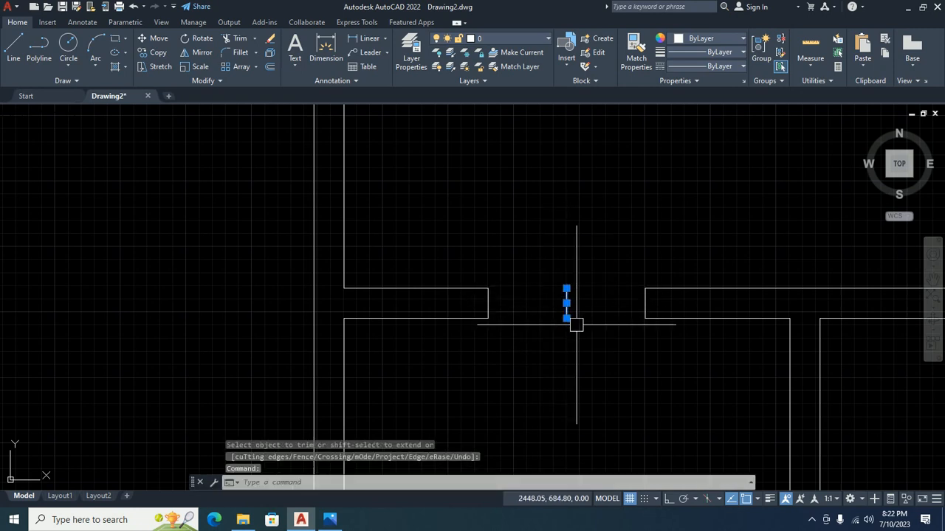
key("Delete")
Step: Draw a line across the head of the 23 cm vertical wall where it meets the horizontal wall
middle_click_drag(575, 345, 473, 282)
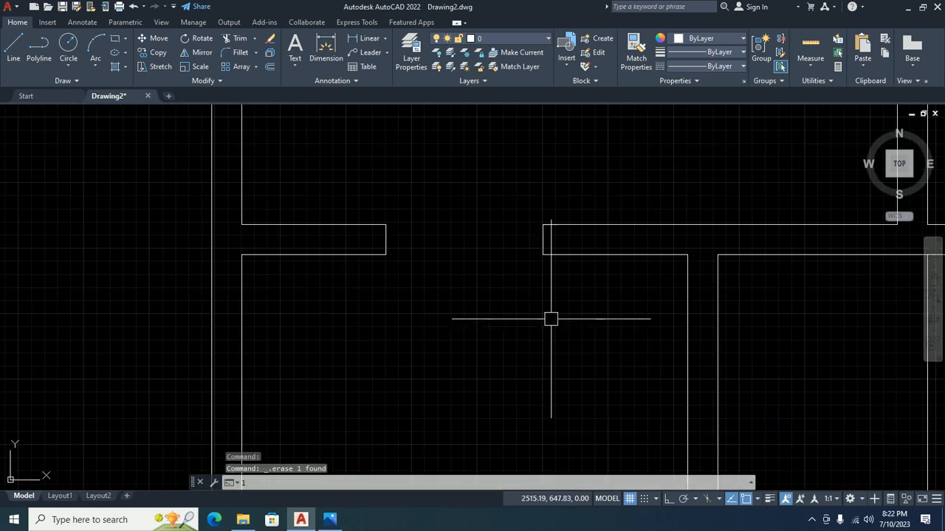
type("l")
key("Return")
left_click(688, 255)
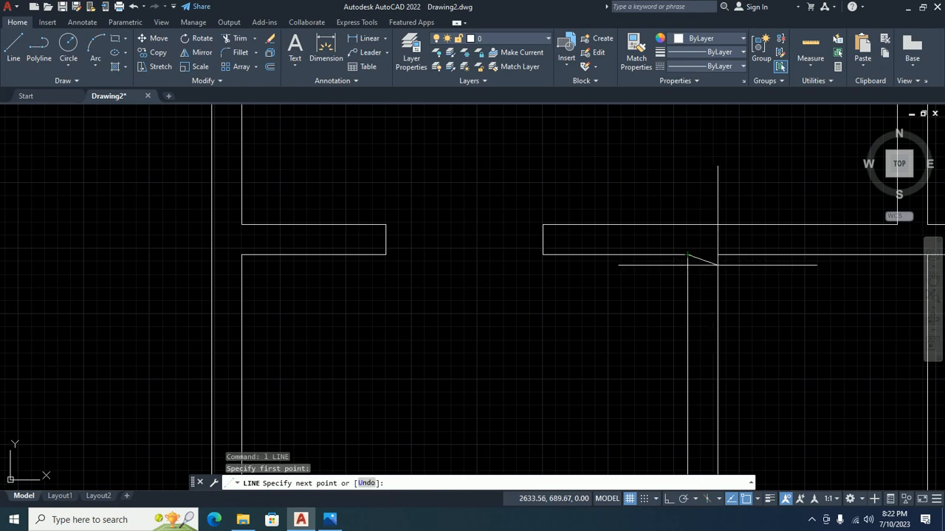
left_click(717, 255)
key("Escape")
Step: Check door D on the reference plan and offset the line across the vertical wall's head 23 cm downward
key("alt+Tab")
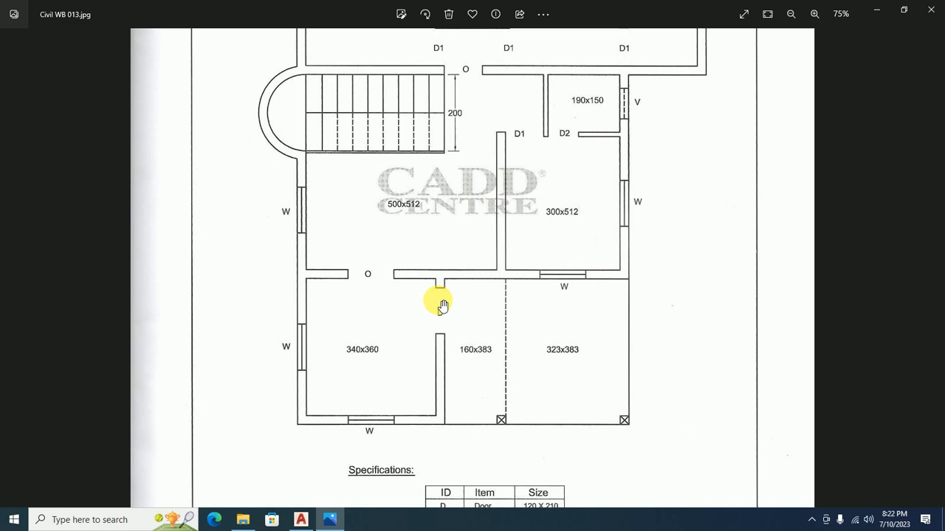
key("alt+Tab")
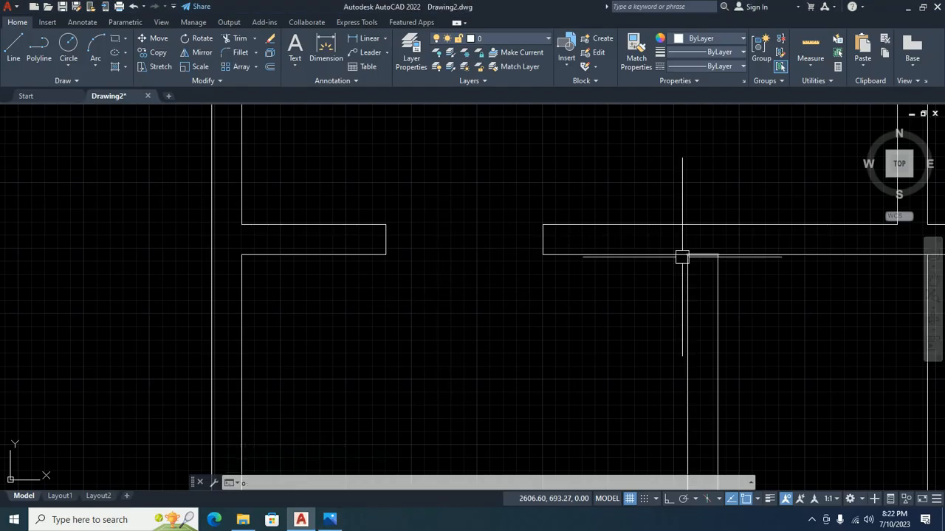
type("o")
key("Return")
key("Return")
left_click(696, 256)
scroll(700, 256, "up", 2)
left_click(703, 317)
key("Escape")
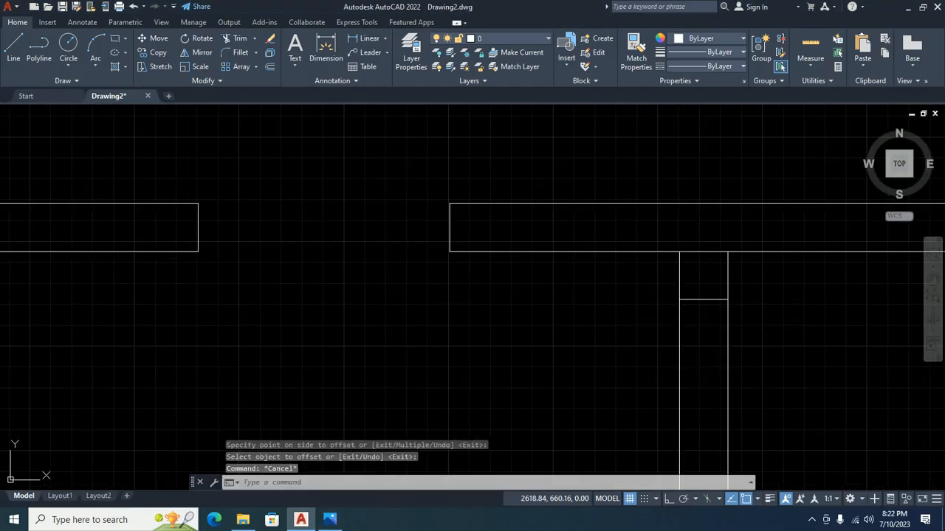
Step: Offset the upper jamb line of door D 120 cm downward to mark the door width
middle_click_drag(696, 323, 609, 239)
type("o")
key("Return")
type("120")
key("Return")
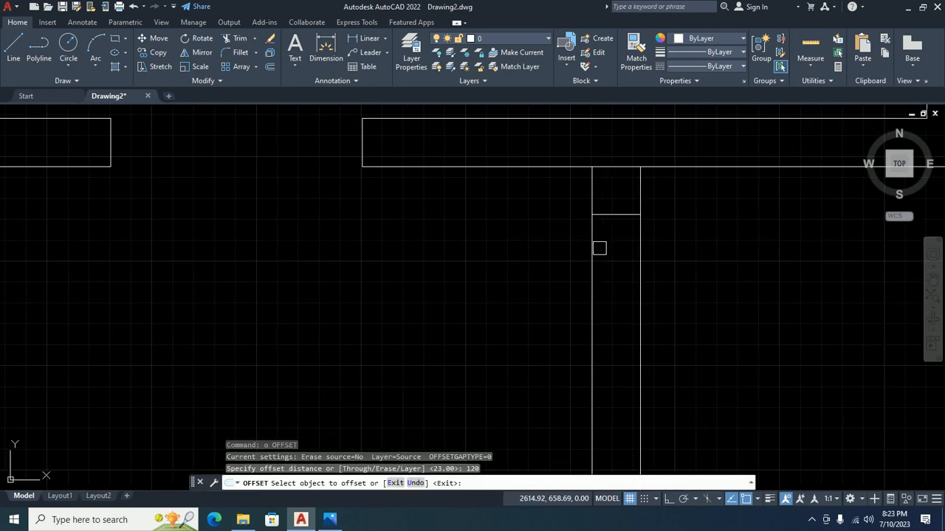
left_click(600, 215)
left_click(611, 302)
scroll(569, 282, "down", 4)
key("Escape")
Step: Trim the vertical wall's two lines between the jamb lines and the closing line above to open door D
type("tr")
key("Return")
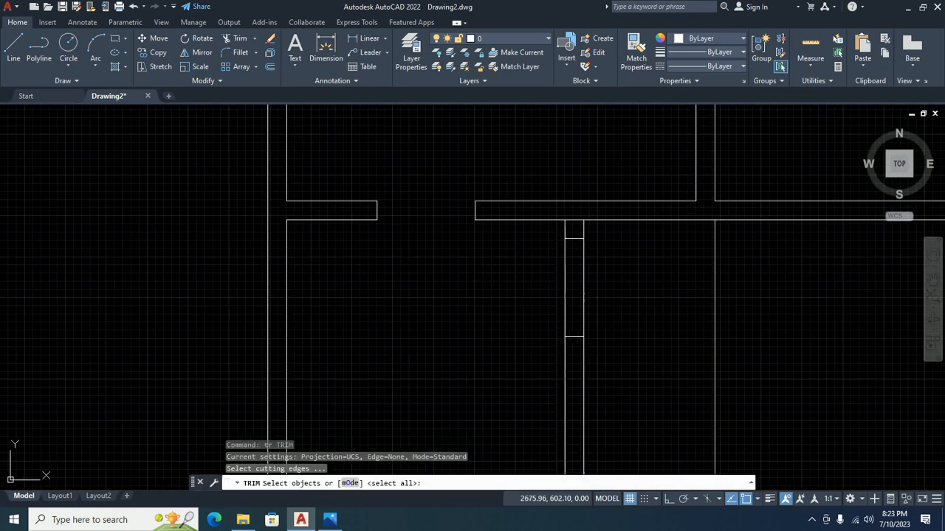
key("Return")
left_click(568, 282)
left_click(628, 287)
left_click(484, 290)
left_click(571, 225)
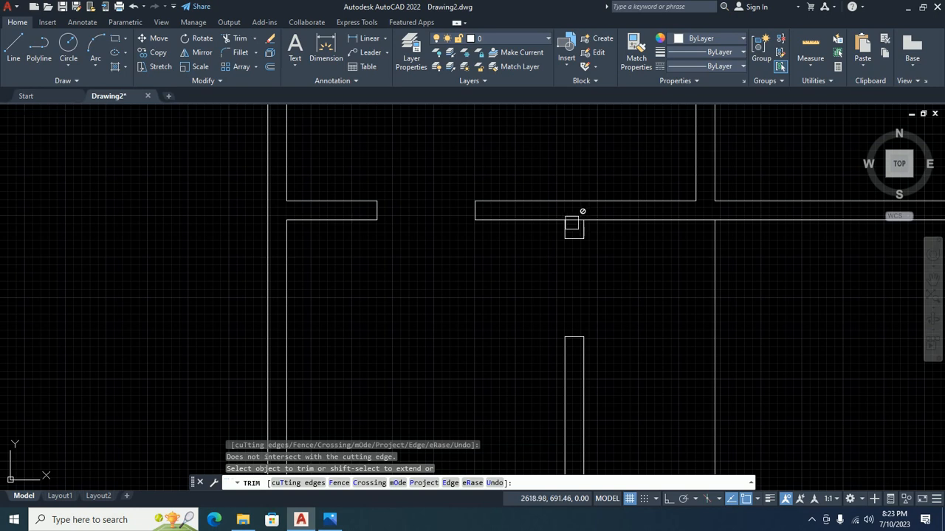
key("Escape")
key("Escape")
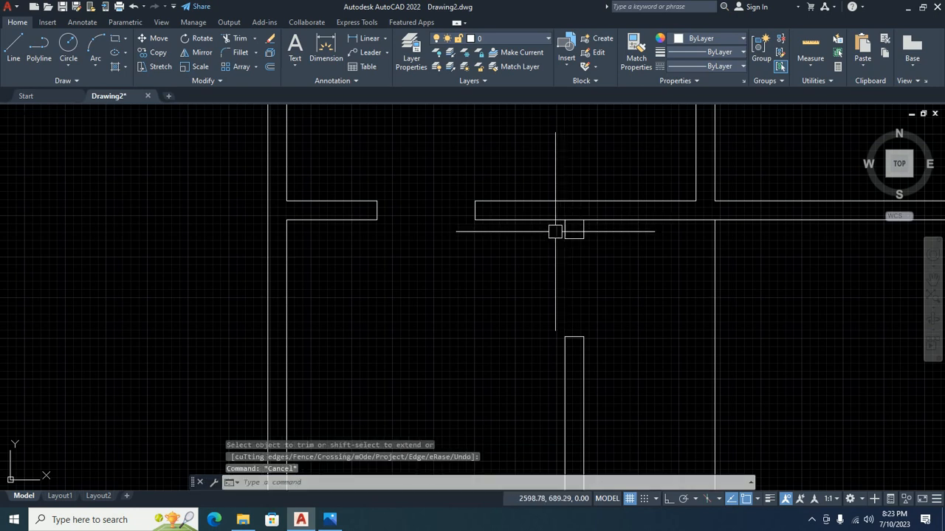
Step: Erase the leftover short wall stub under the horizontal wall, above the opening of door D
scroll(563, 210, "up", 4)
left_click(599, 218)
left_click(586, 247)
key("Delete")
scroll(587, 247, "down", 5)
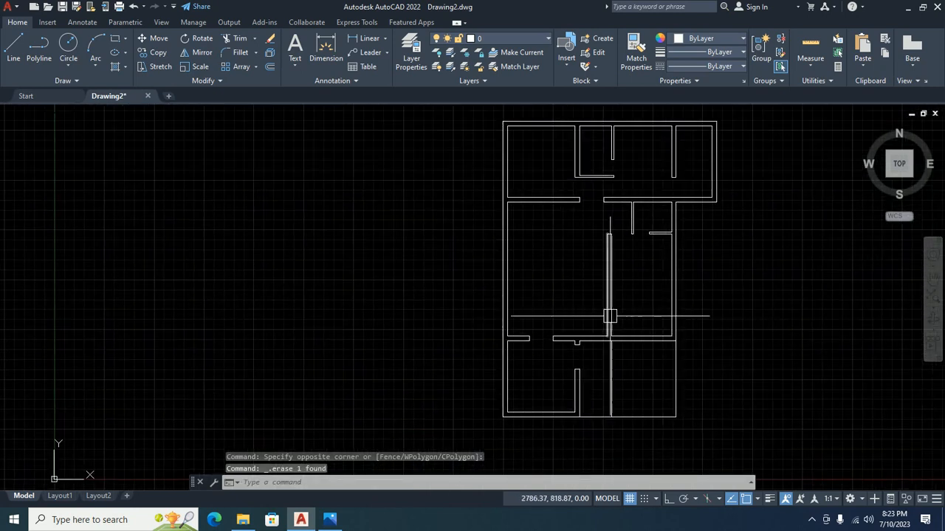
Step: Offset the lower line of the middle horizontal wall, left of its door opening, 200 cm downward
type("o")
key("Return")
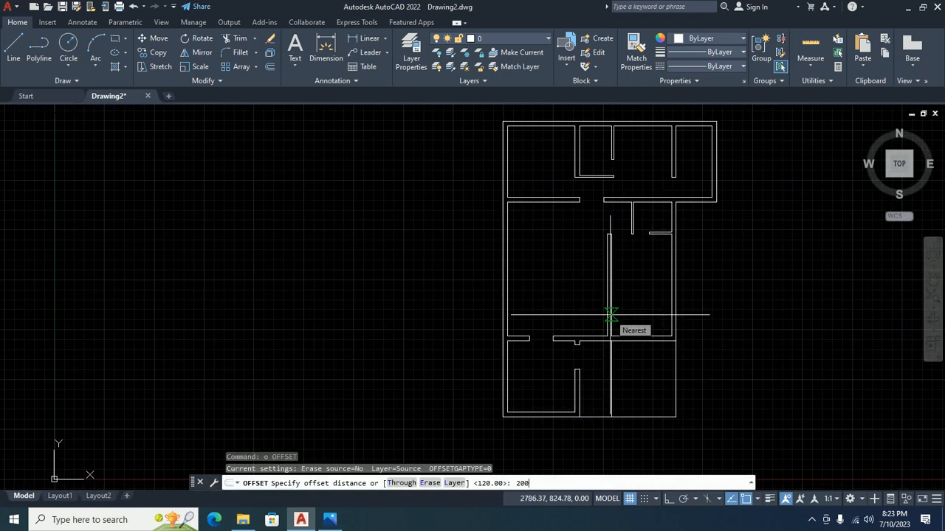
key("Return")
scroll(553, 225, "up", 4)
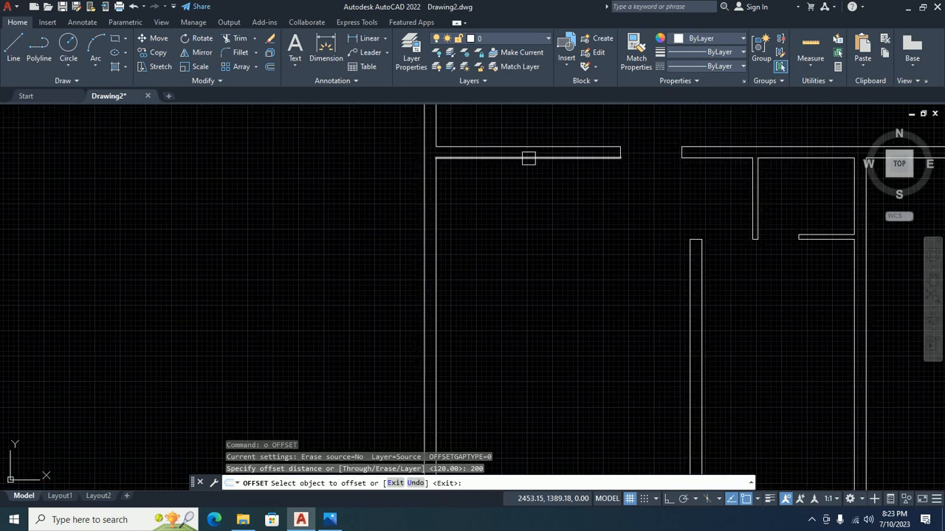
left_click(529, 157)
left_click(532, 310)
key("Escape")
key("Escape")
Step: Draw a vertical line from the right end of the offset line up to the wall corner at the door opening
type("l")
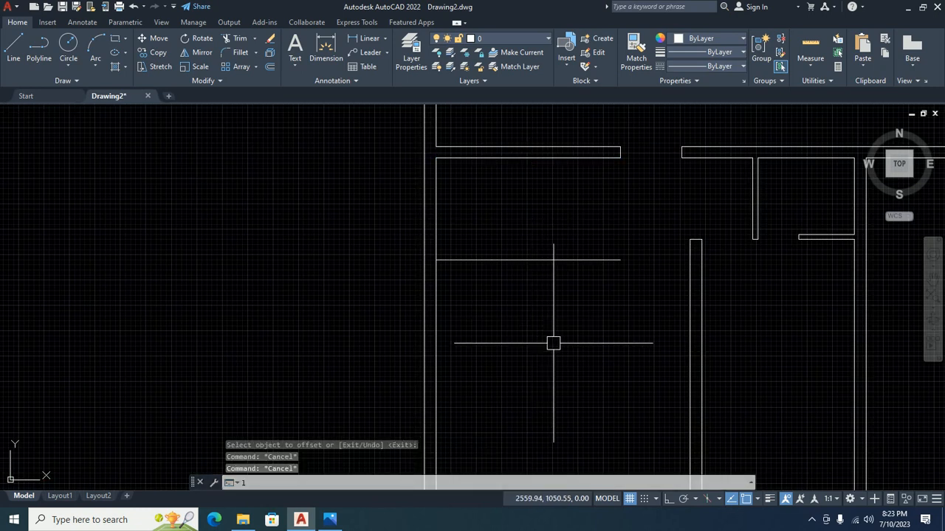
key("Return")
left_click(620, 260)
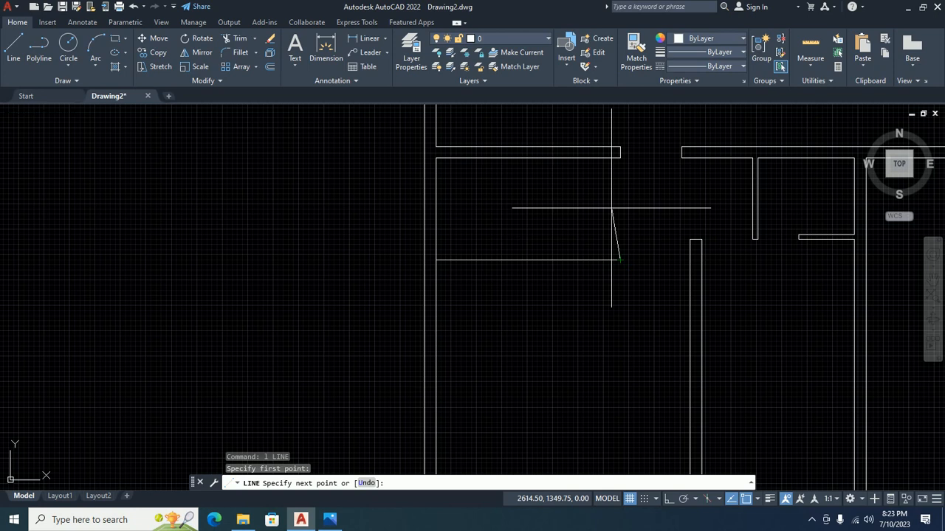
left_click(620, 161)
key("Escape")
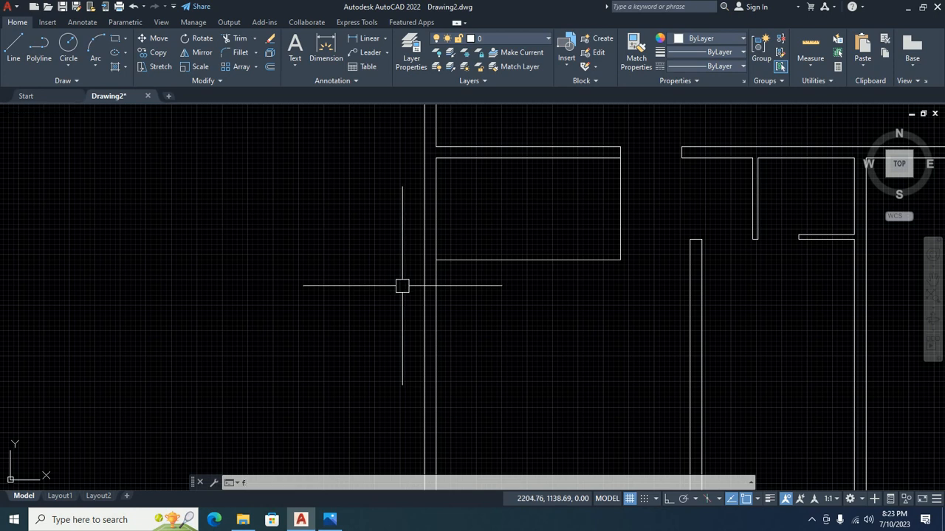
key("Return")
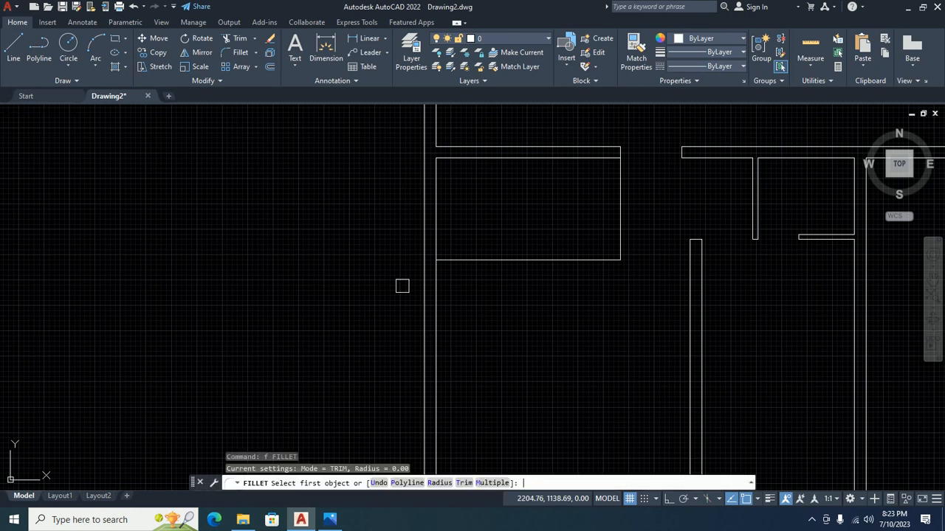
type("r")
key("Return")
key("Escape")
scroll(414, 288, "down", 6)
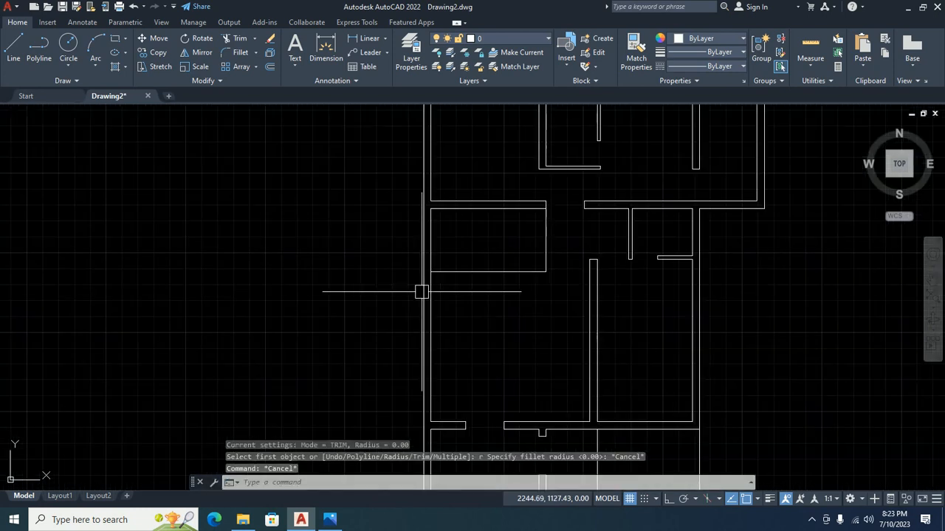
Step: Draw a practice rectangle of length 100 and width 50 in the empty area beyond the plan's upper right
type("rec")
key("Return")
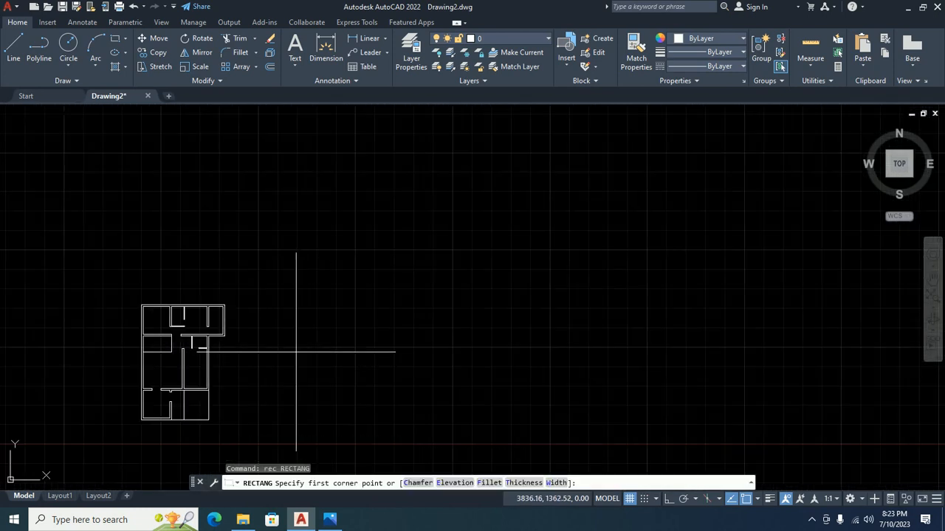
scroll(221, 310, "up", 2)
left_click(282, 245)
key("Return")
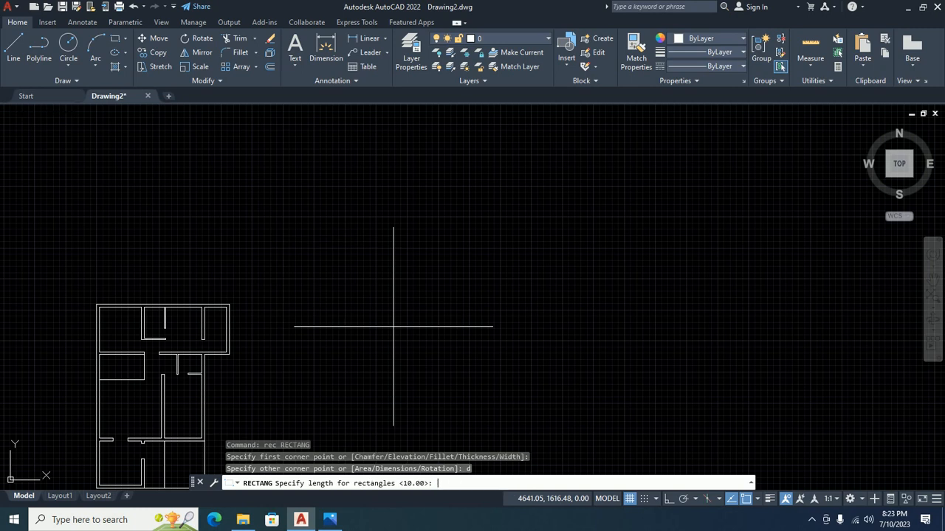
type("100")
key("Return")
type("50")
key("Return")
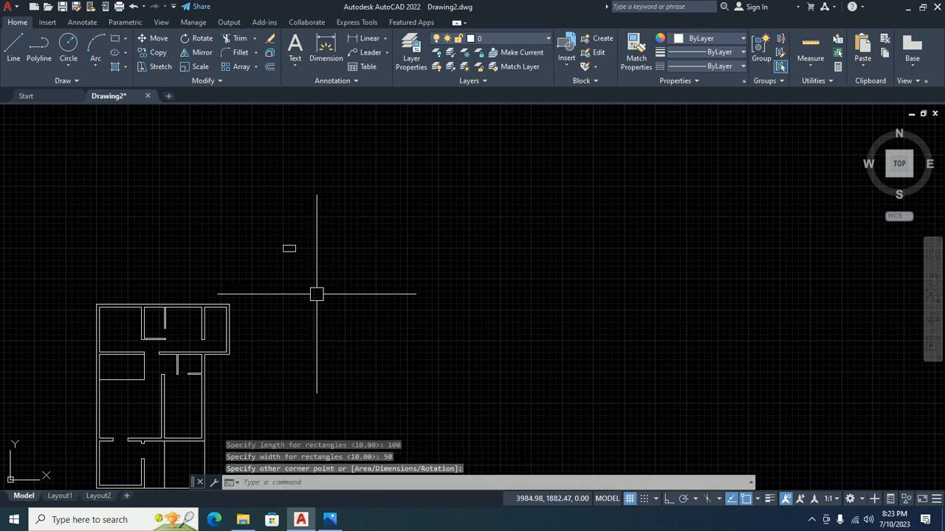
Step: Fillet the upper right corner of the practice rectangle with a radius of 25
scroll(317, 294, "up", 12)
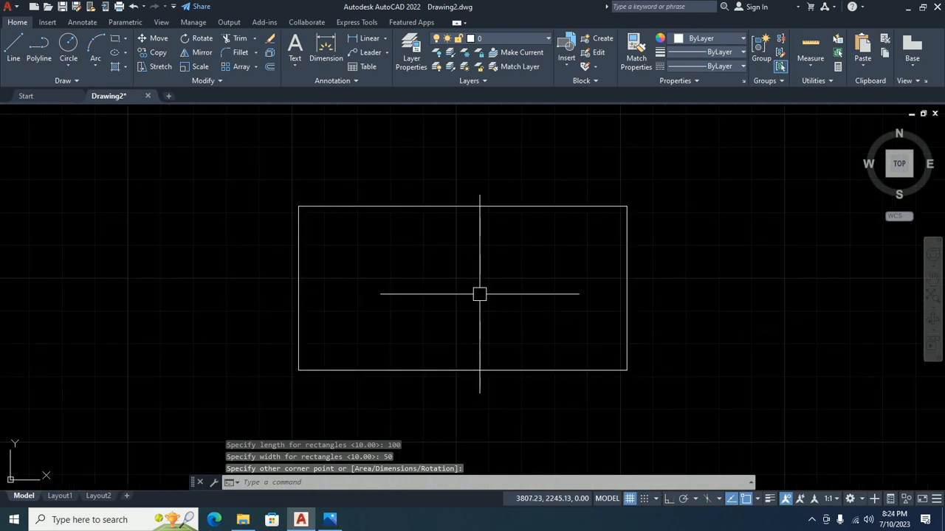
left_click(609, 222)
type("f")
key("Return")
type("r")
key("Return")
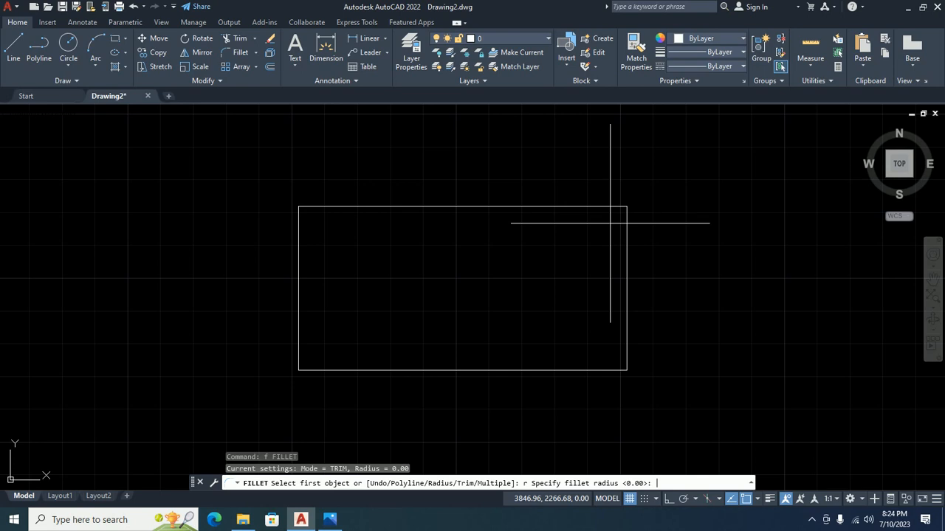
type("25")
key("Return")
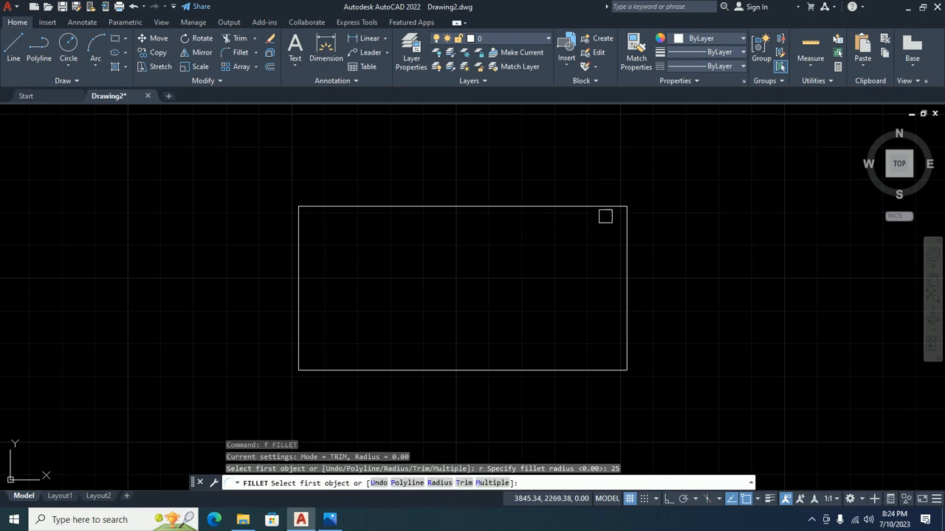
left_click(595, 205)
left_click(622, 228)
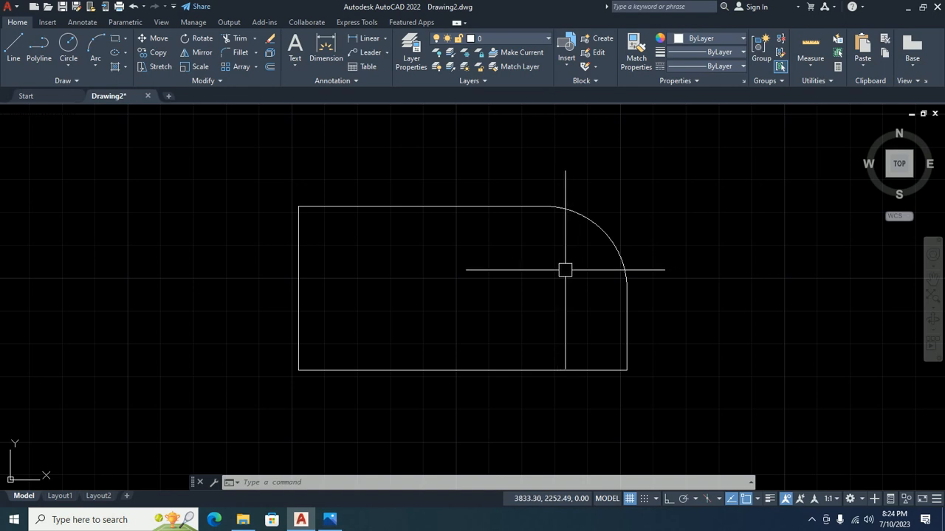
Step: Draw a gently sloping line in the empty area to the right of the filleted rectangle
scroll(566, 270, "down", 2)
scroll(495, 273, "down", 2)
middle_click_drag(495, 272, 299, 296)
scroll(504, 264, "up", 2)
scroll(299, 296, "down", 2)
type("l")
key("Return")
scroll(400, 325, "down", 4)
middle_click_drag(481, 301, 299, 302)
scroll(299, 303, "down", 2)
left_click(335, 260)
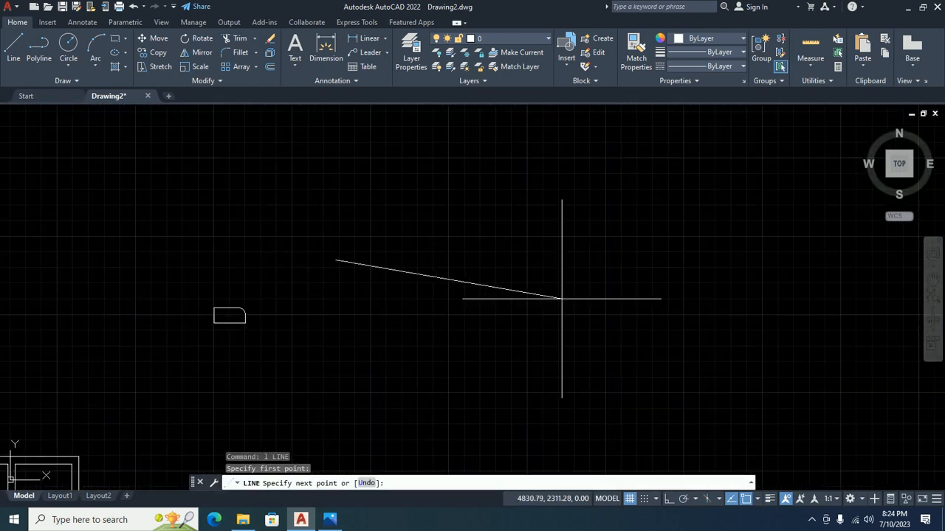
left_click(505, 293)
key("Escape")
key("Escape")
Step: Draw a short steep line above and to the right of the sloping line, without touching it
middle_click_drag(554, 290, 475, 362)
key("Return")
left_click(553, 235)
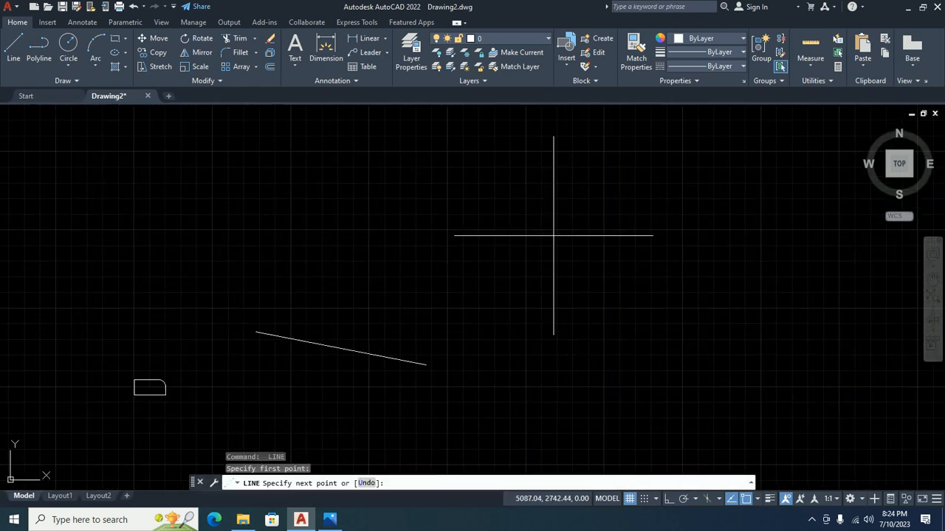
key("Escape")
scroll(534, 221, "down", 4)
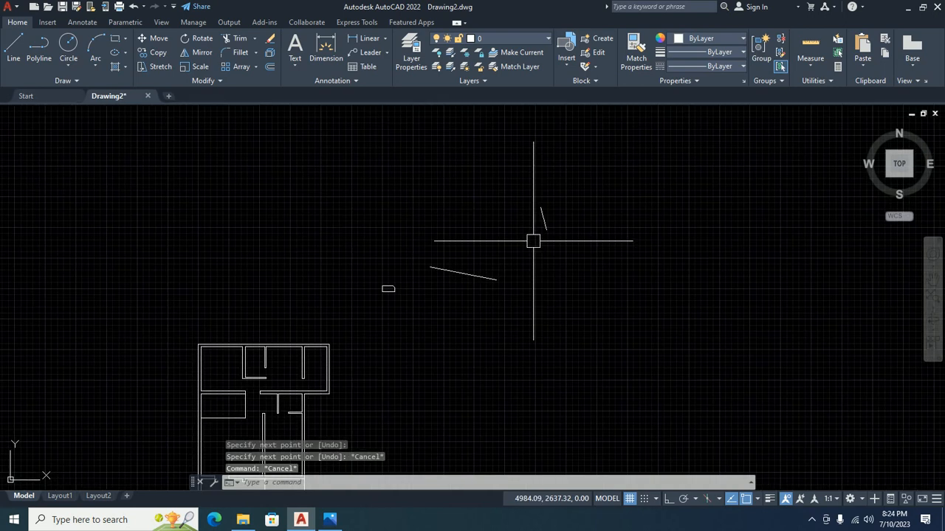
Step: Fillet the sloping line and the steep line together with a radius of 10
type("f")
key("Return")
type("r")
key("Return")
type("10")
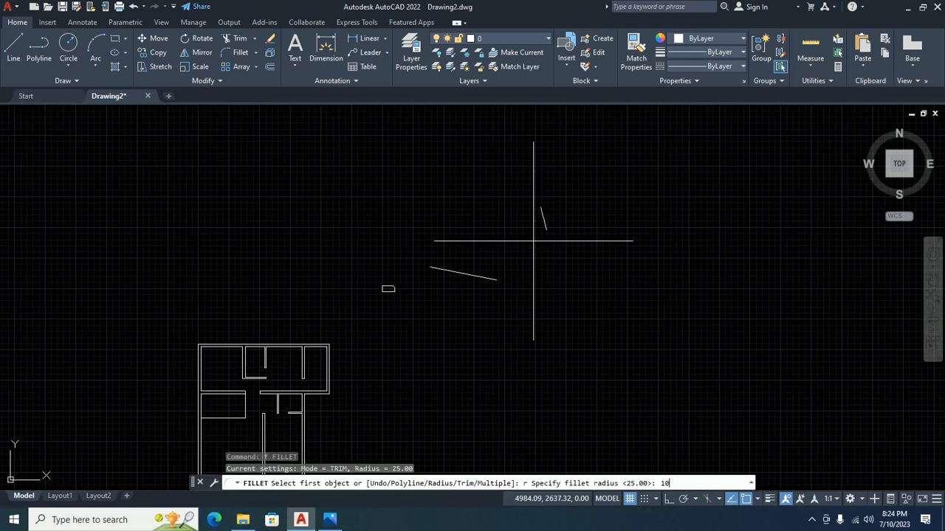
key("Return")
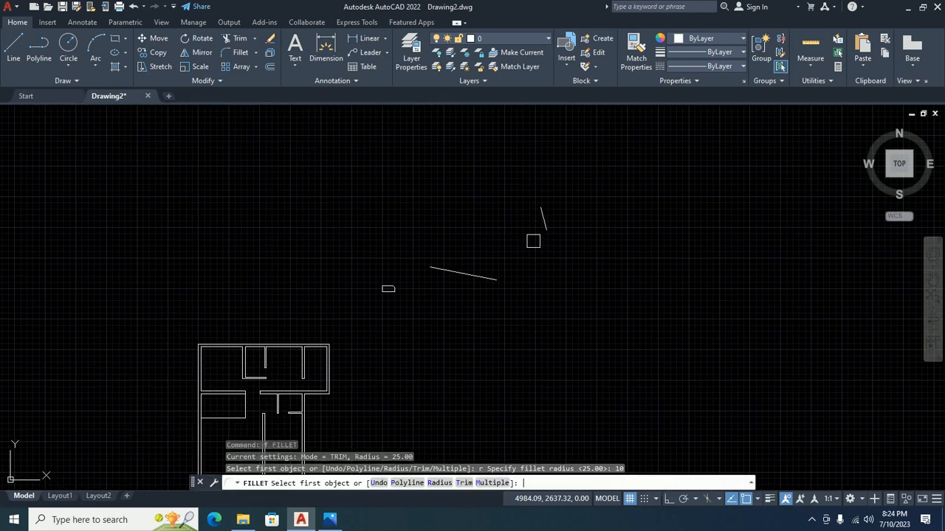
left_click(479, 277)
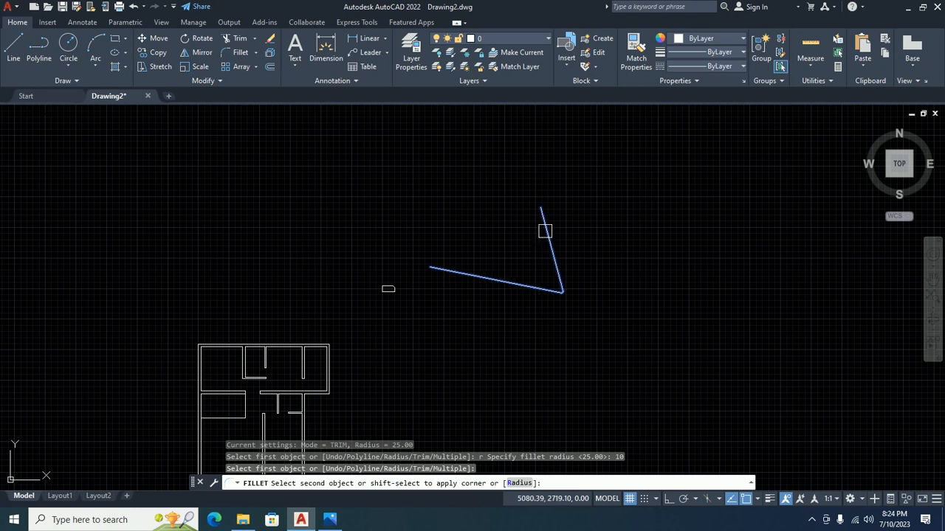
left_click(545, 231)
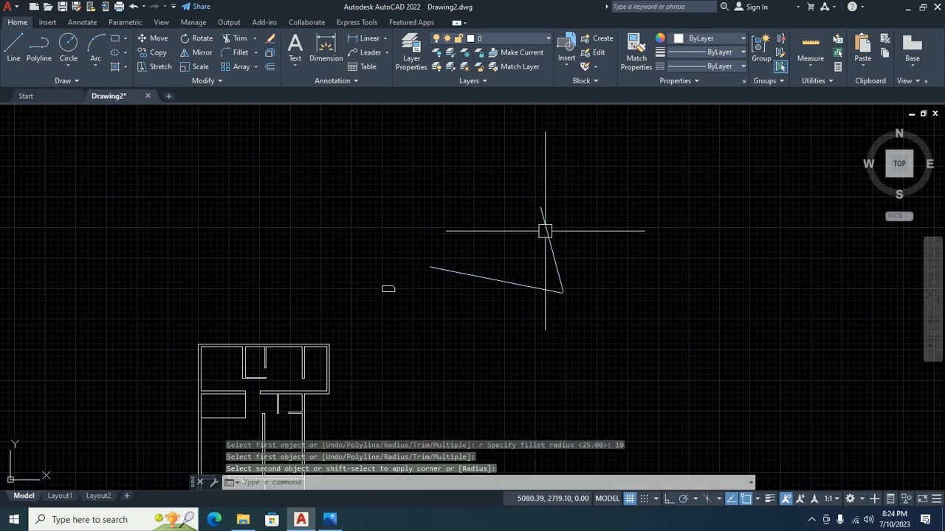
key("Return")
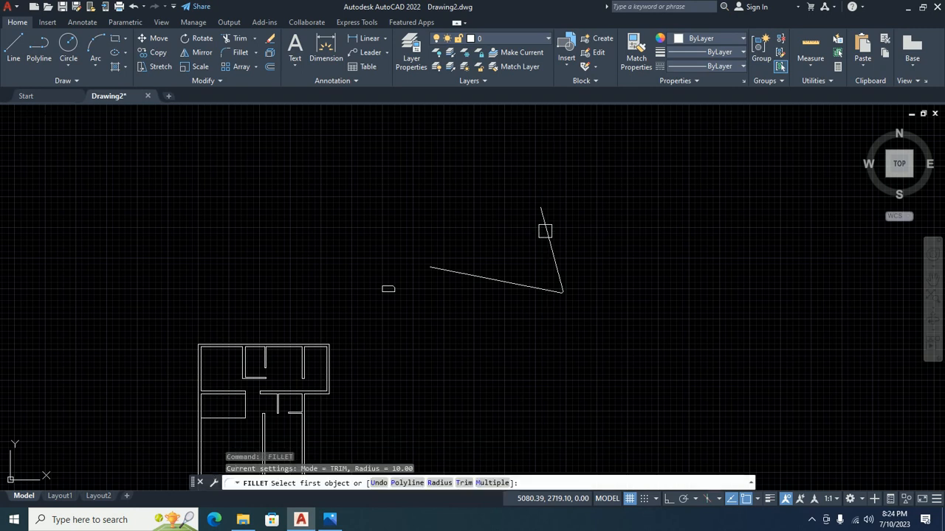
key("Escape")
Step: Examine the rounded corner between the two practice lines and compare it with the rectangle's filleted corner
scroll(546, 274, "up", 4)
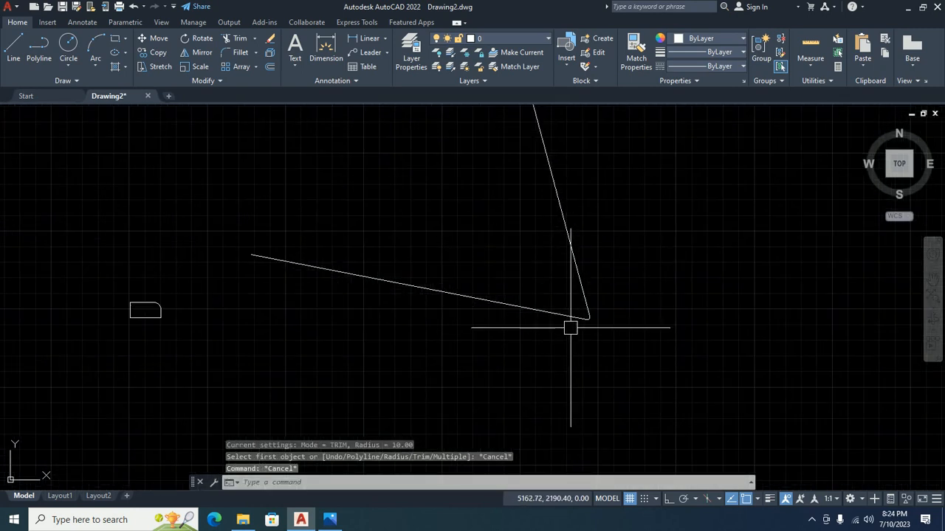
scroll(570, 328, "up", 4)
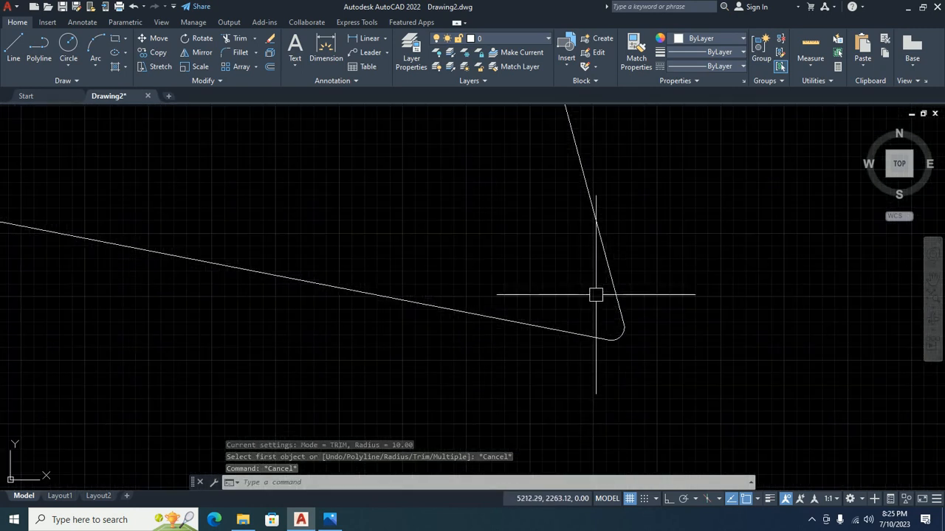
scroll(595, 341, "down", 3)
middle_click_drag(276, 329, 679, 244)
scroll(675, 245, "down", 3)
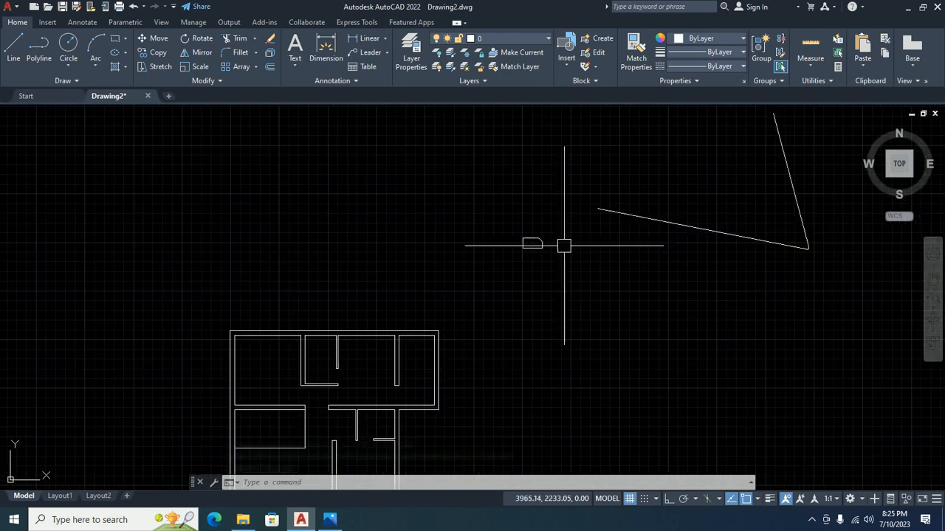
scroll(565, 244, "up", 4)
scroll(468, 239, "up", 3)
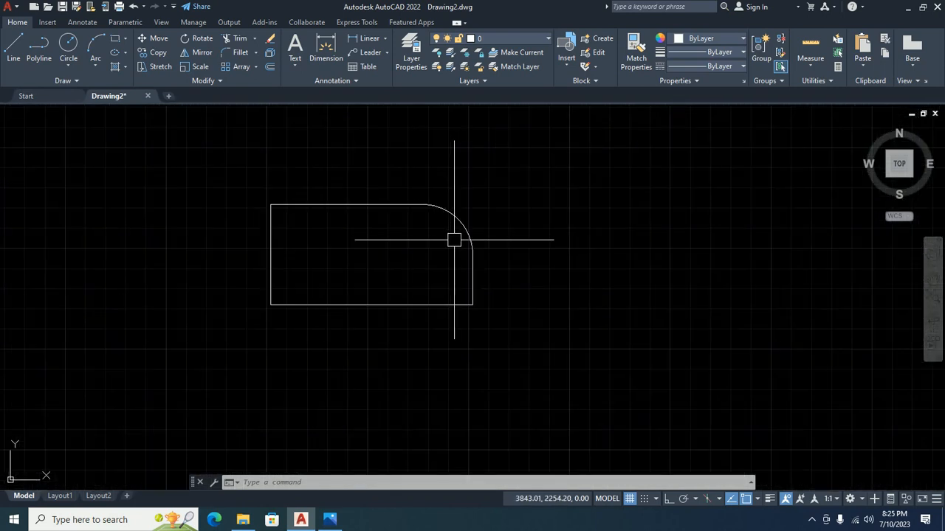
scroll(454, 239, "down", 8)
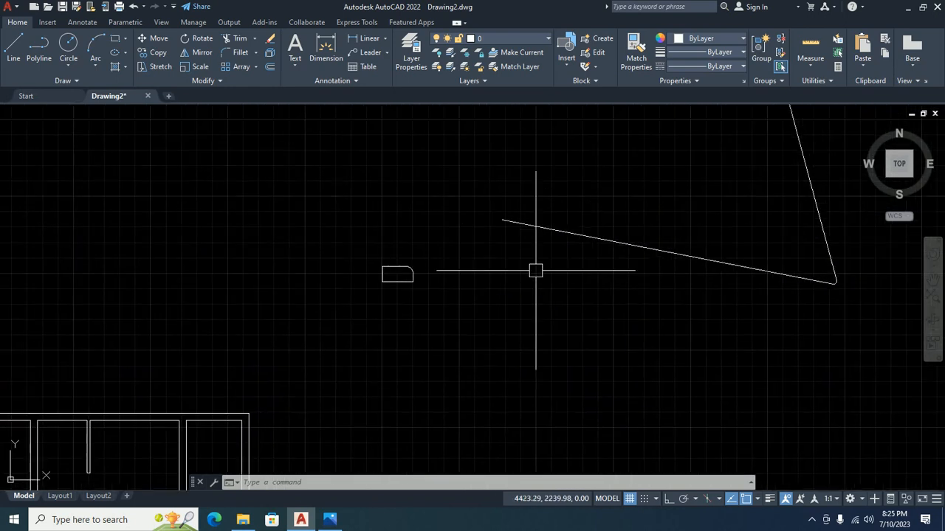
middle_click_drag(536, 270, 495, 290)
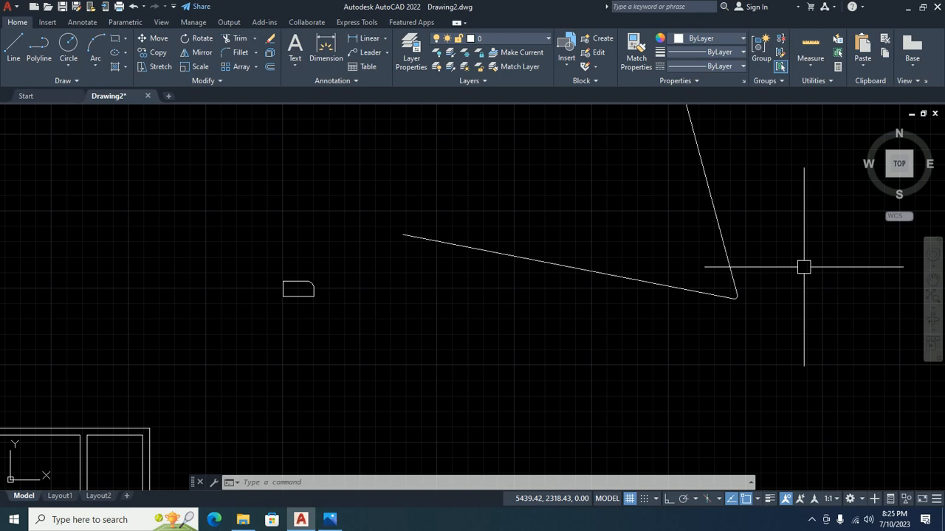
Step: Draw a long, nearly horizontal line in the empty area above the plan and the earlier practice shapes
scroll(756, 269, "down", 8)
type("l")
key("Return")
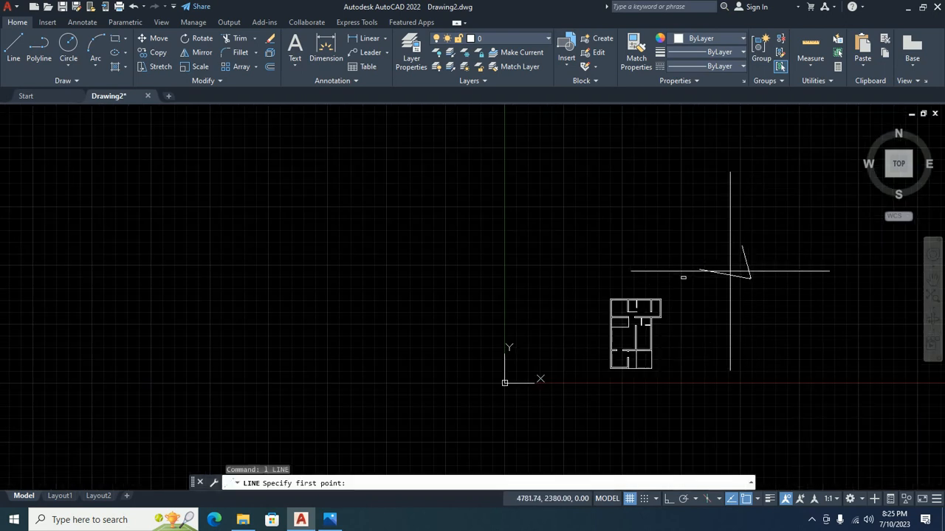
middle_click_drag(731, 268, 529, 297)
left_click(479, 199)
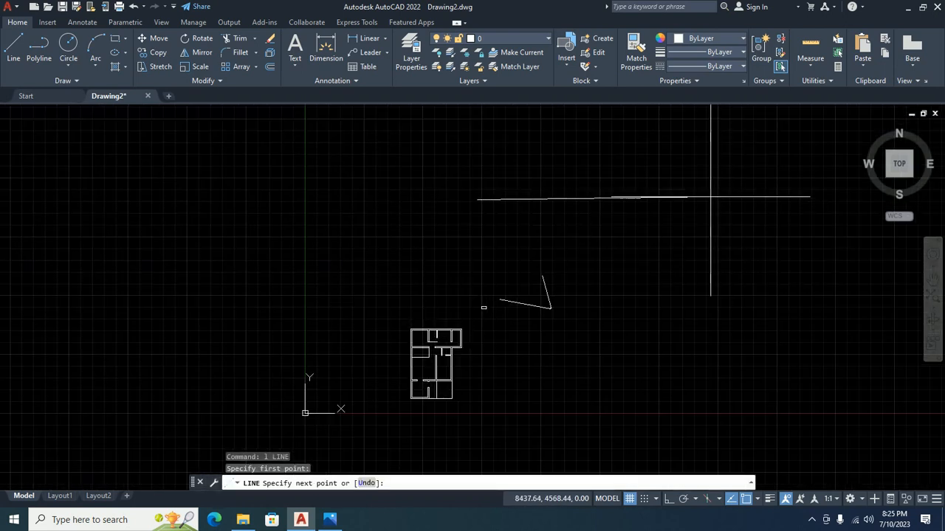
left_click(698, 200)
key("Escape")
Step: Draw a nearly vertical line above the long horizontal line, ending short of it
key("Return")
middle_click_drag(583, 200, 597, 259)
left_click(548, 165)
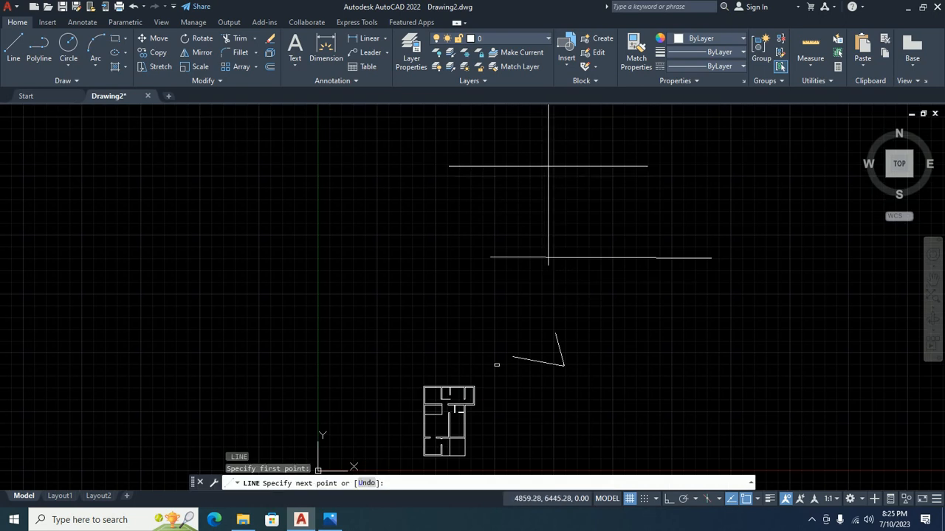
left_click(546, 230)
key("Escape")
key("Escape")
Step: Fillet the long, nearly horizontal line and the nearly vertical line above it with a radius of 5
scroll(541, 257, "up", 3)
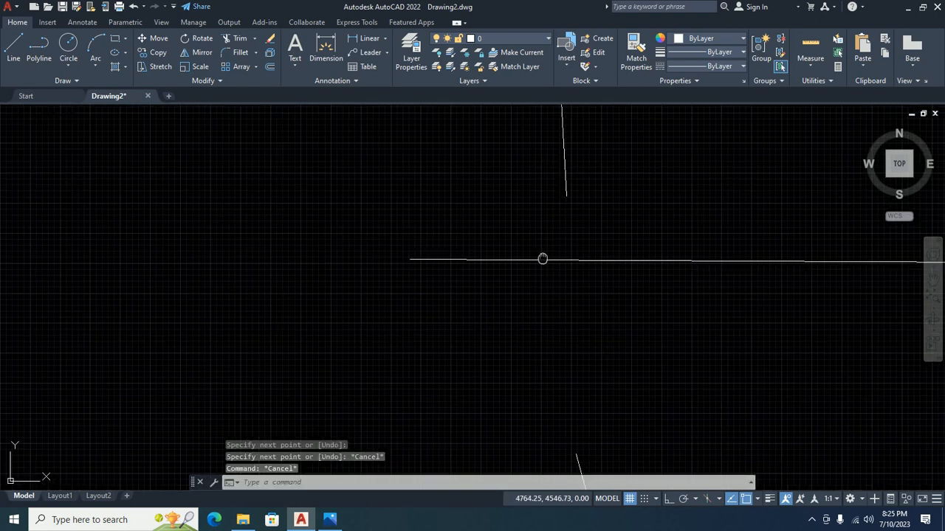
middle_click_drag(542, 258, 470, 315)
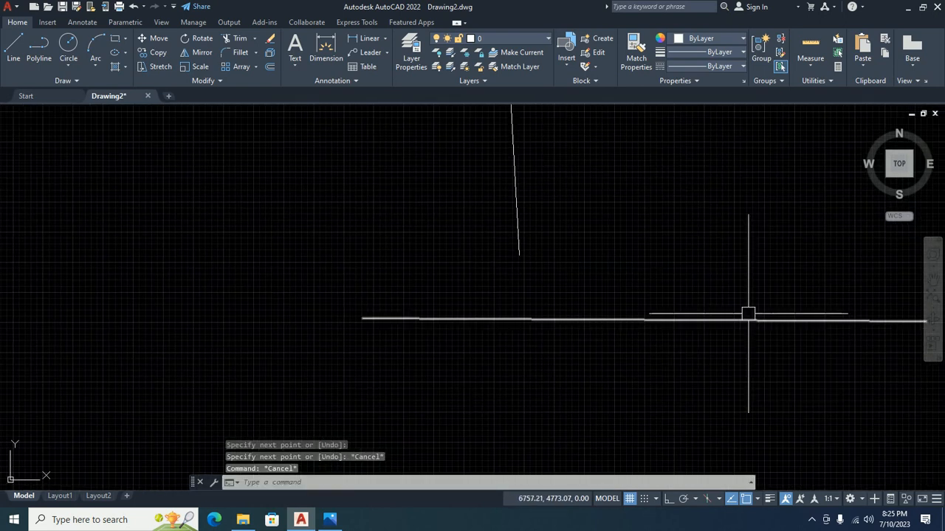
type("f")
key("Return")
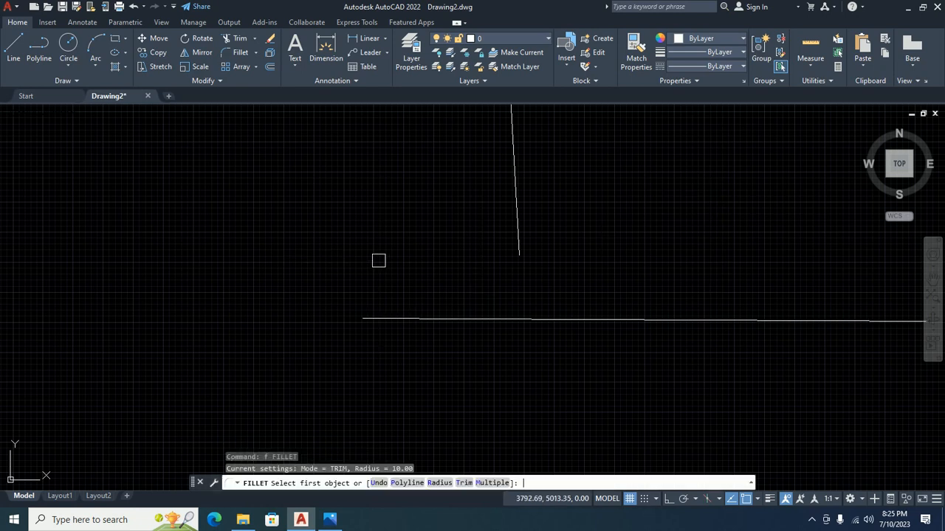
type("r")
key("Return")
type("5")
key("Return")
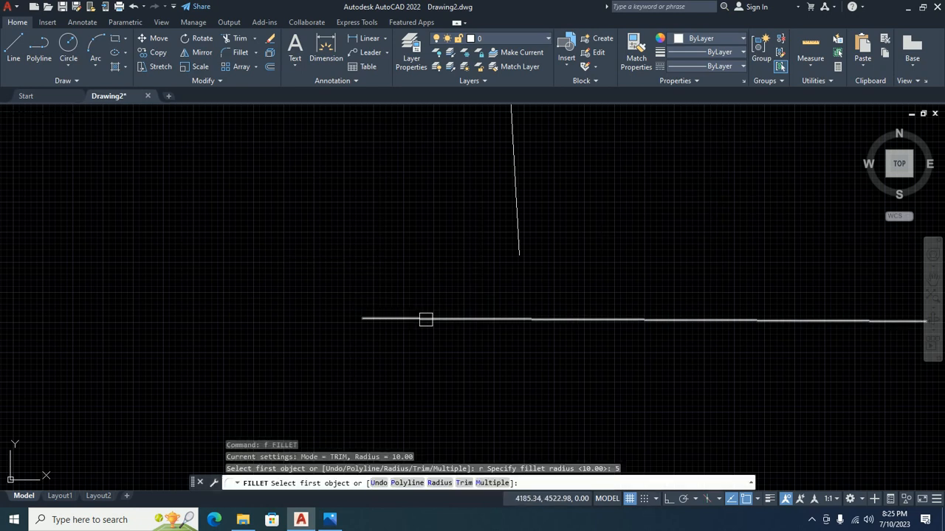
left_click(423, 321)
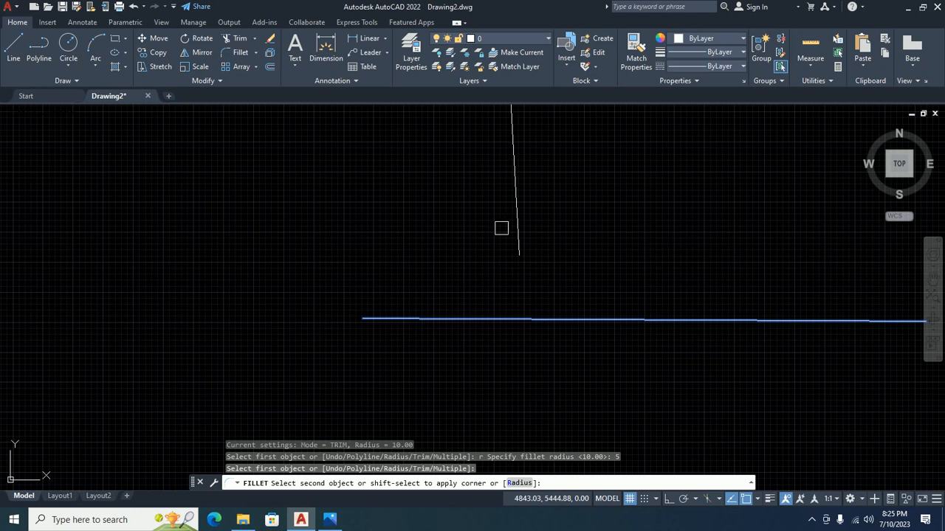
left_click(513, 192)
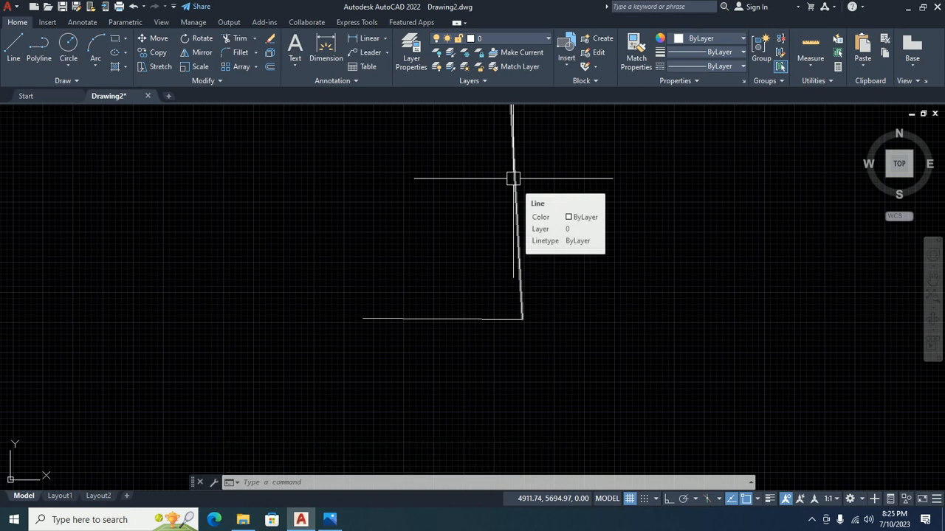
Step: Delete all the fillet practice shapes beside and above the floor plan, including both line pairs and the small rectangle
scroll(531, 199, "down", 3)
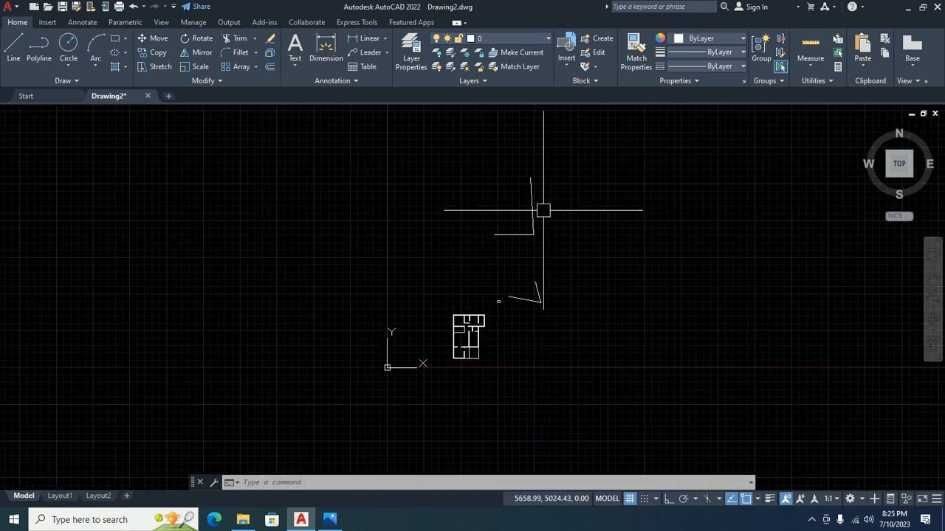
left_click(622, 341)
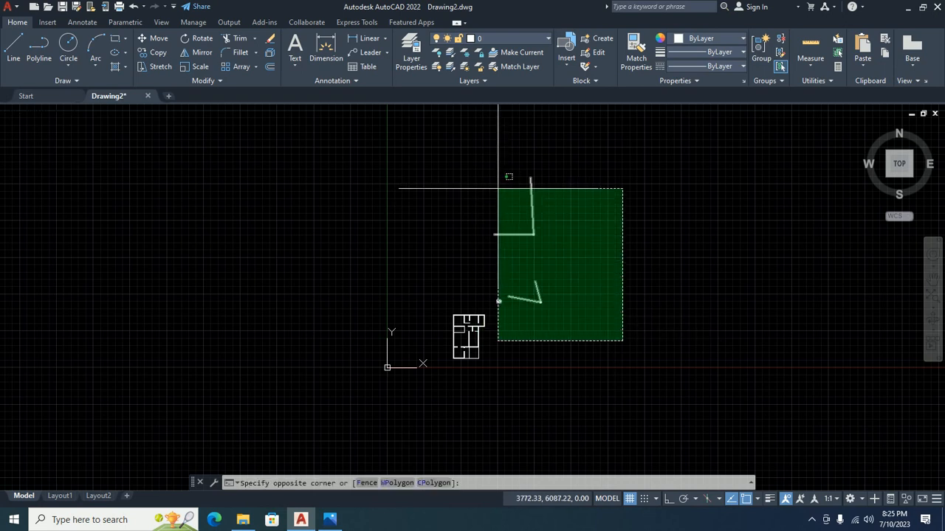
left_click(501, 188)
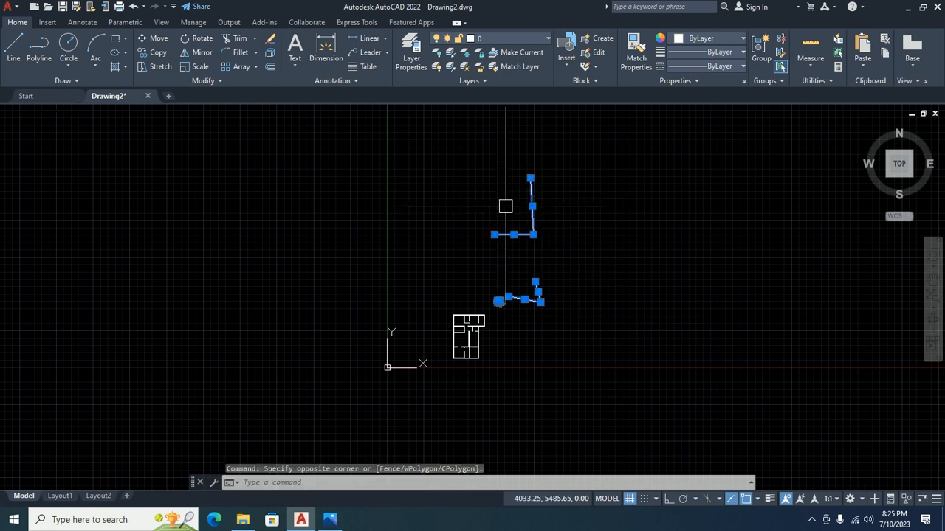
key("Delete")
Step: Start a fillet with radius 0 and pick the horizontal line below the plan's left-hand partition as the first object
scroll(507, 211, "down", 2)
middle_click_drag(506, 212, 585, 203)
scroll(553, 265, "up", 8)
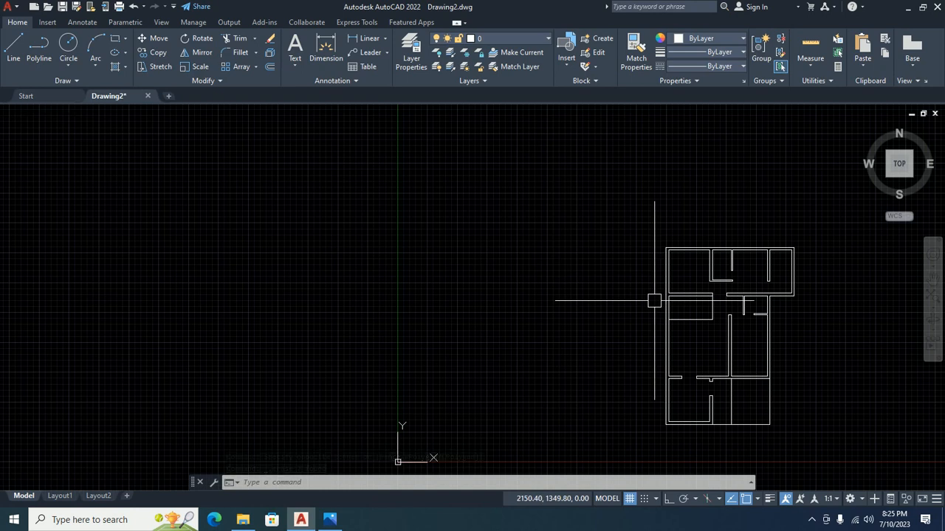
scroll(654, 301, "up", 4)
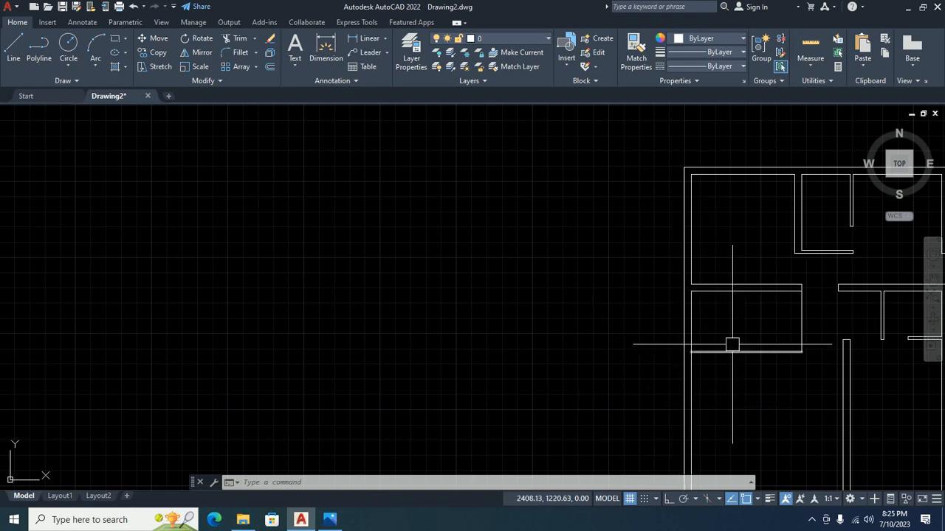
scroll(730, 324, "up", 2)
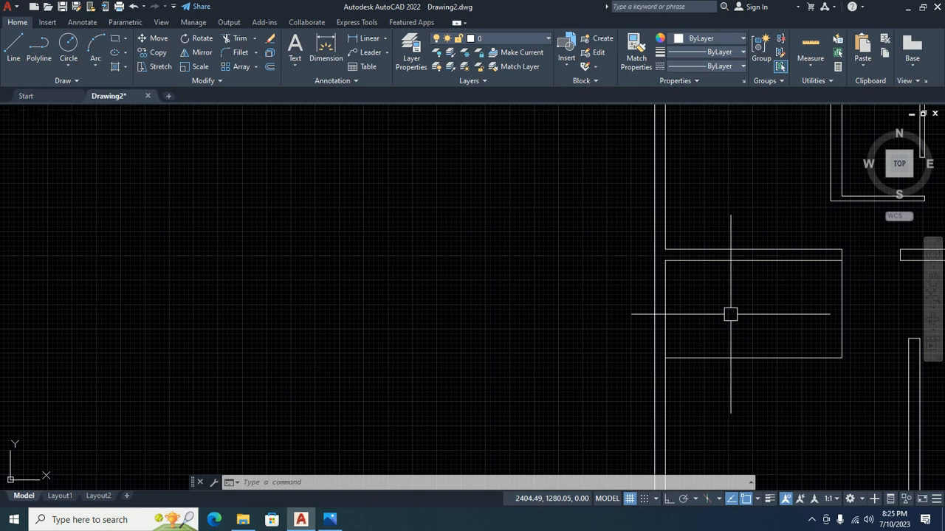
scroll(731, 314, "up", 2)
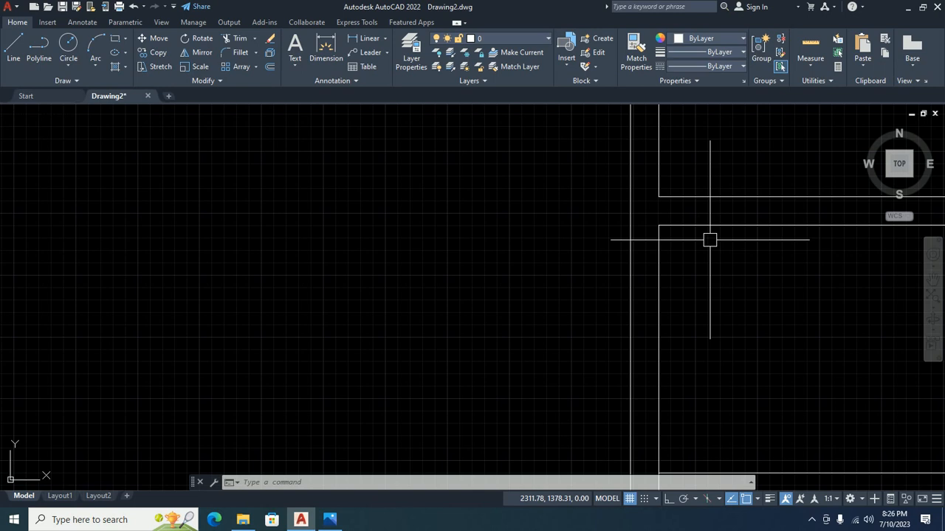
scroll(730, 243, "down", 1)
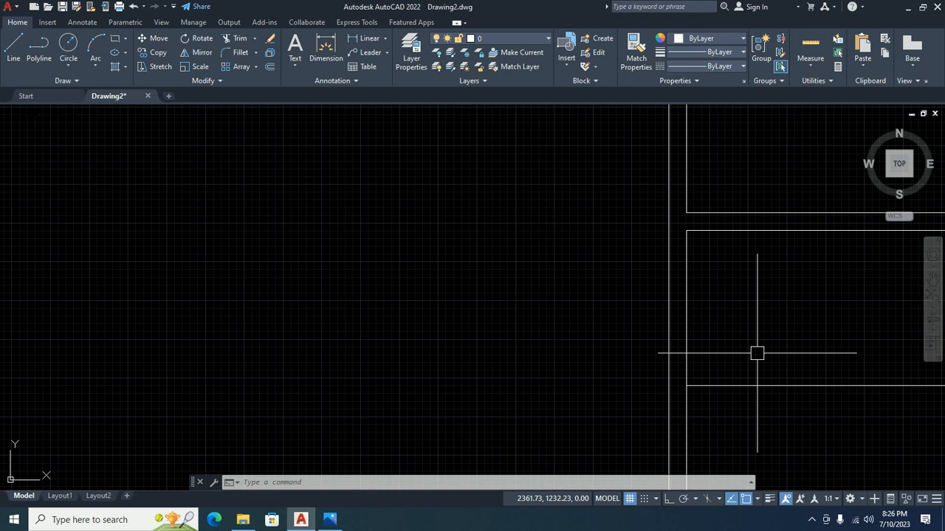
type("F")
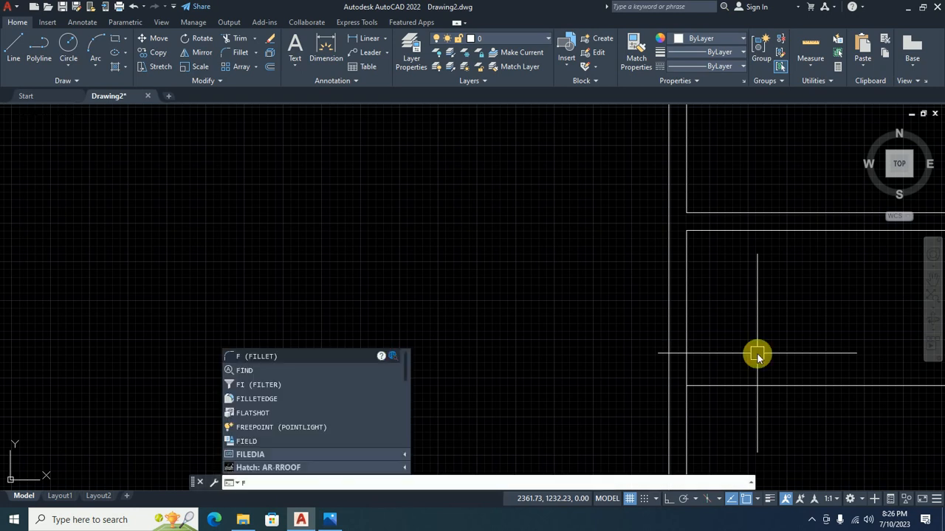
key("Return")
type("r")
key("Return")
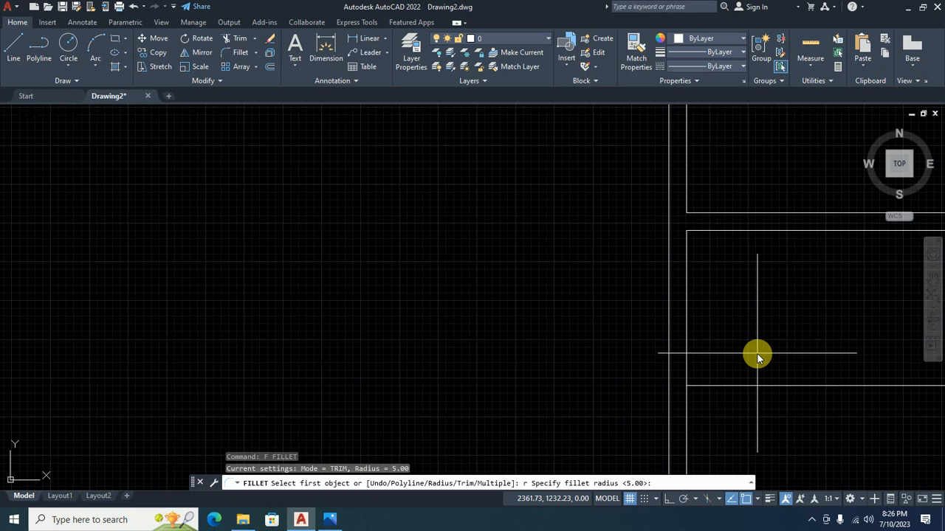
type("0")
key("Return")
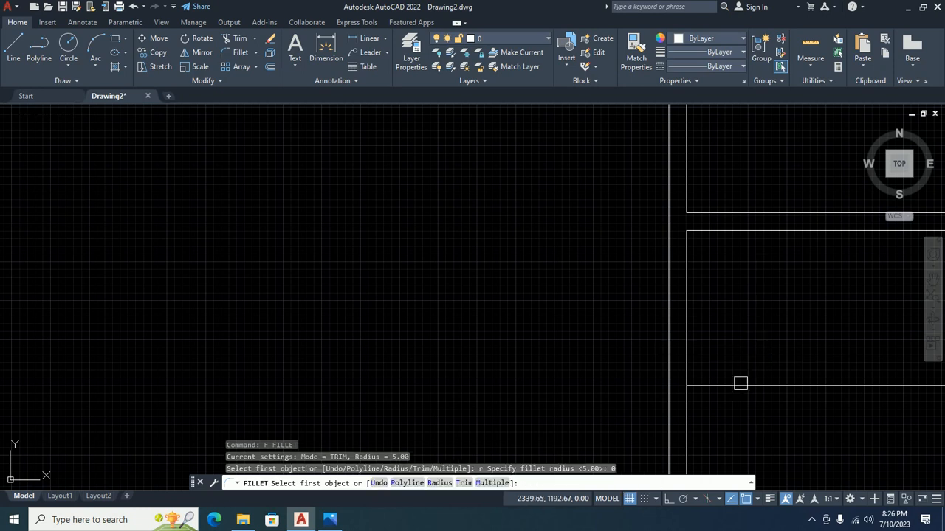
left_click(717, 385)
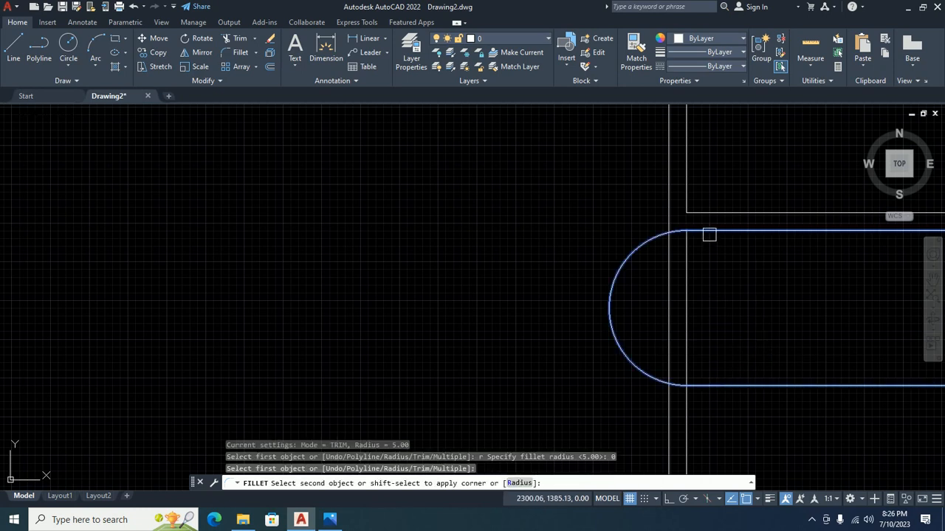
Step: Finish the zero-radius fillet on the stair outline, and offset the semicircular stair arc outward by 23
left_click(708, 234)
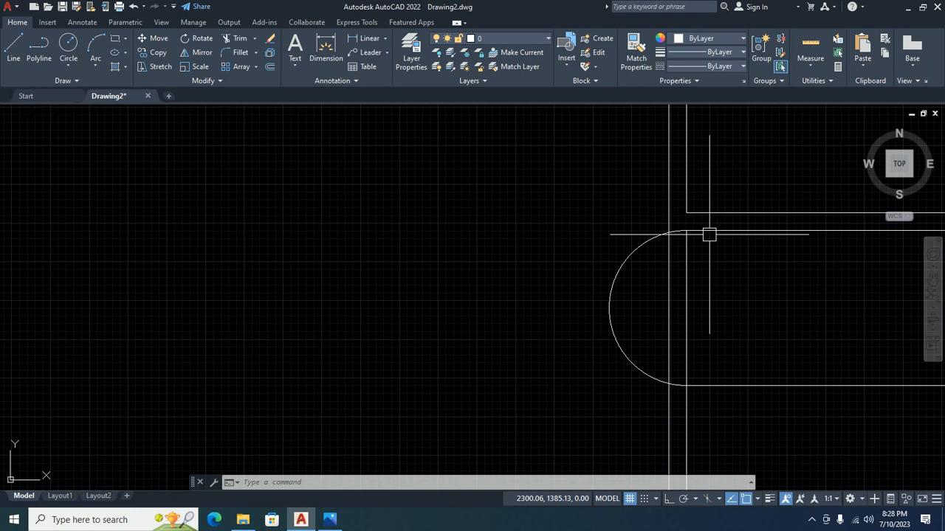
type("offset")
key("Return")
type("23")
key("Return")
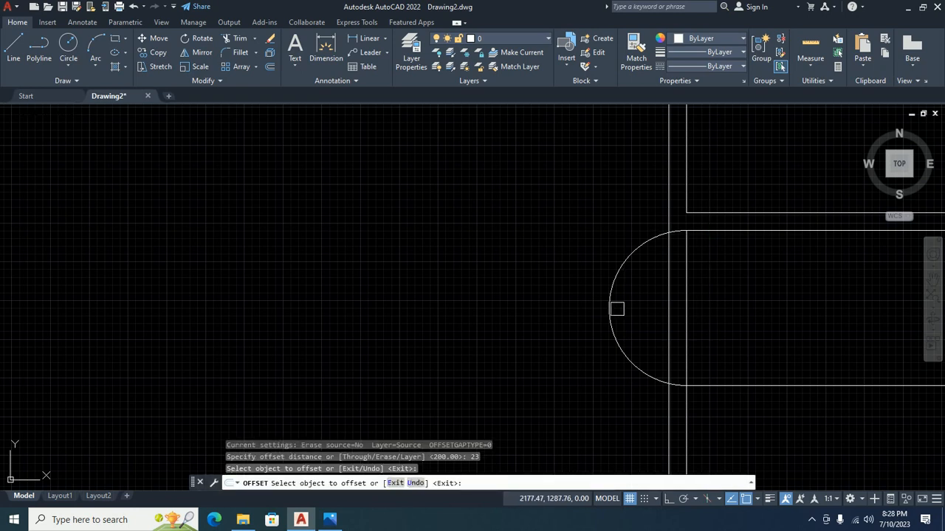
left_click(617, 308)
left_click(506, 316)
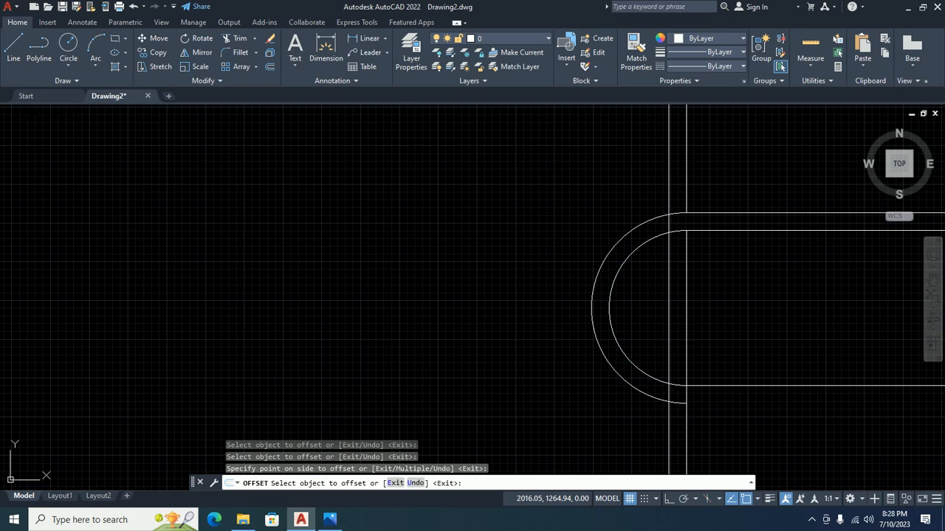
Step: Trim the outer arc's end and the crossing outer wall line at the lower junction of the curved stair wall
scroll(512, 244, "down", 2)
key("Escape")
type("tr")
key("Return")
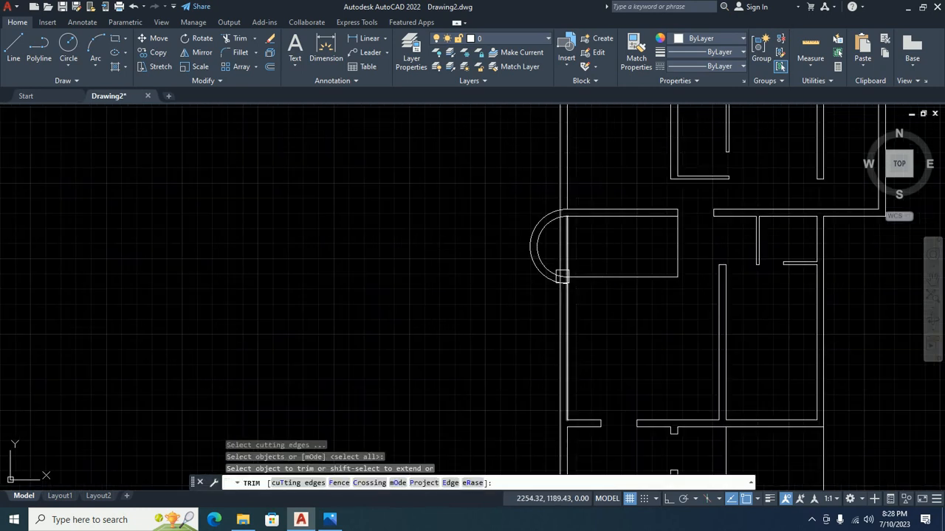
scroll(562, 276, "up", 3)
left_click(563, 305)
left_click(553, 291)
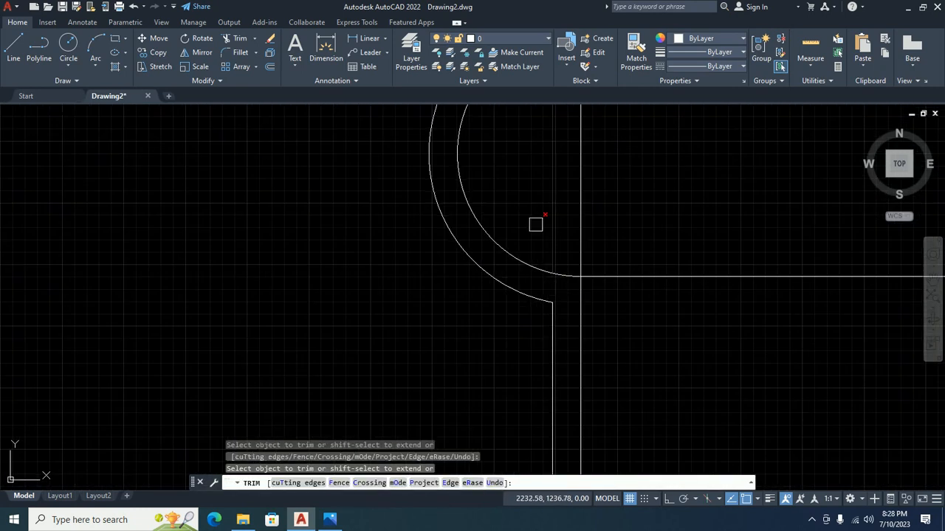
Step: Trim the outer wall line inside the curved stair wall and the outer arc's end at the upper junction
scroll(559, 167, "down", 2)
middle_click_drag(559, 167, 527, 381)
left_click(525, 372)
scroll(523, 298, "up", 5)
left_click(514, 273)
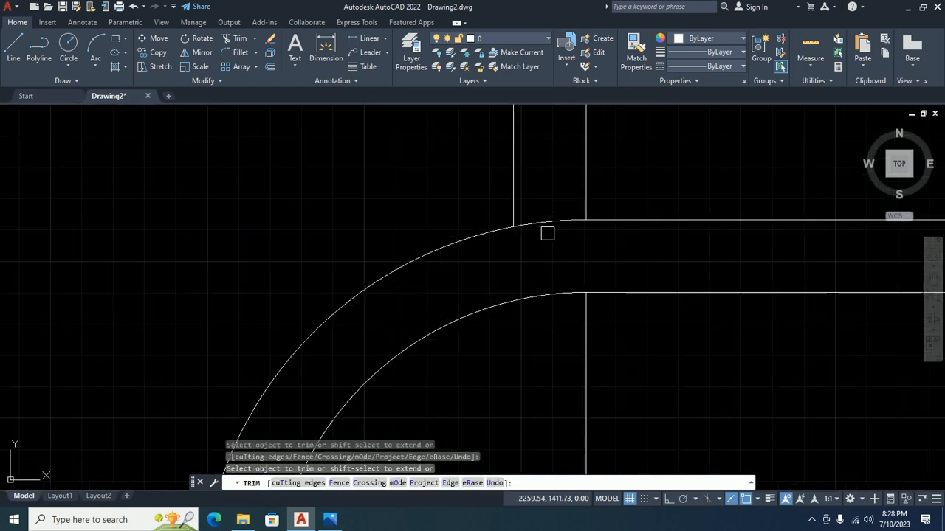
left_click(547, 233)
scroll(561, 207, "down", 4)
scroll(546, 233, "up", 3)
left_click(561, 221)
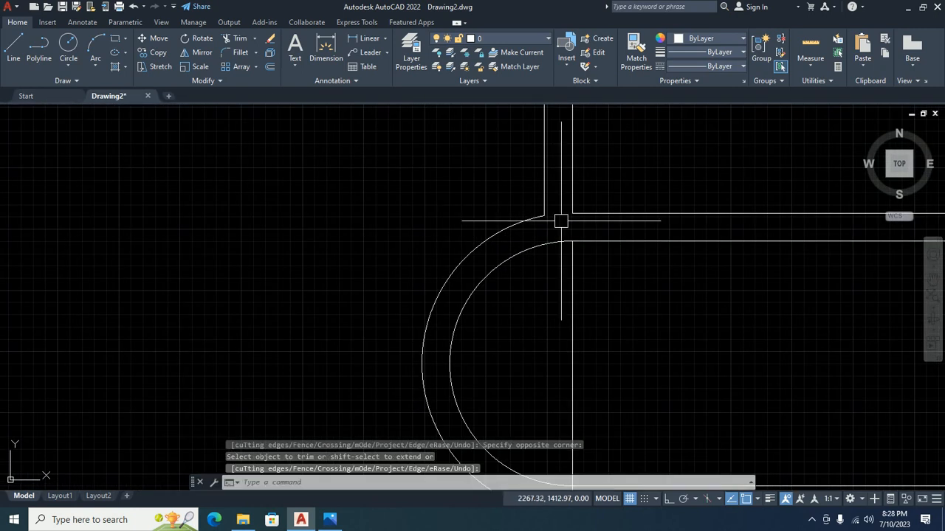
key("Escape")
key("Escape")
Step: Draw a horizontal line through the middle of the staircase, from its right edge's midpoint to the inner wall line
scroll(561, 221, "down", 4)
type("l")
key("Return")
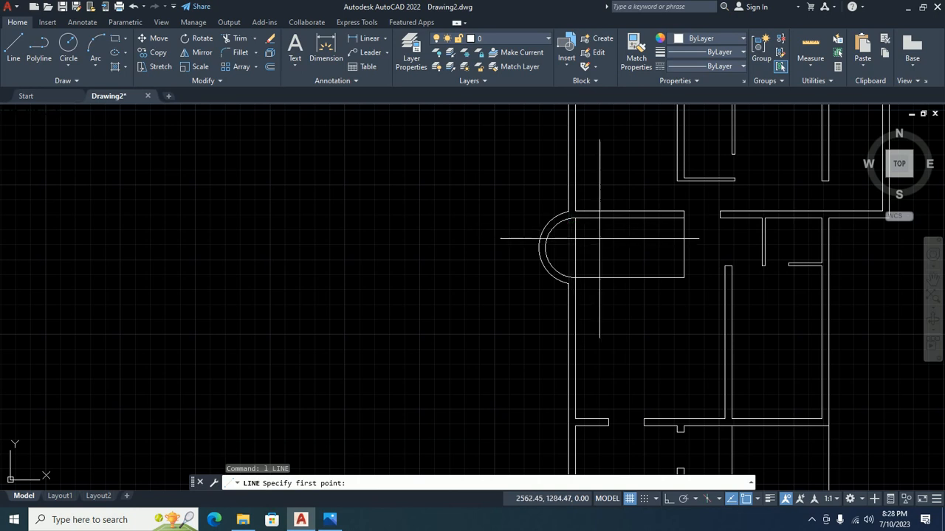
left_click(683, 245)
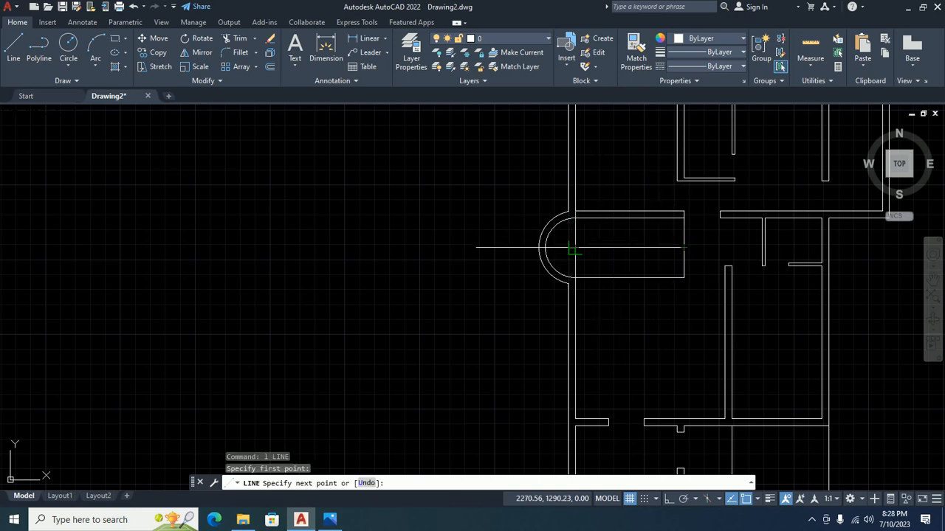
left_click(572, 248)
key("Escape")
key("Escape")
middle_click_drag(659, 276, 416, 298)
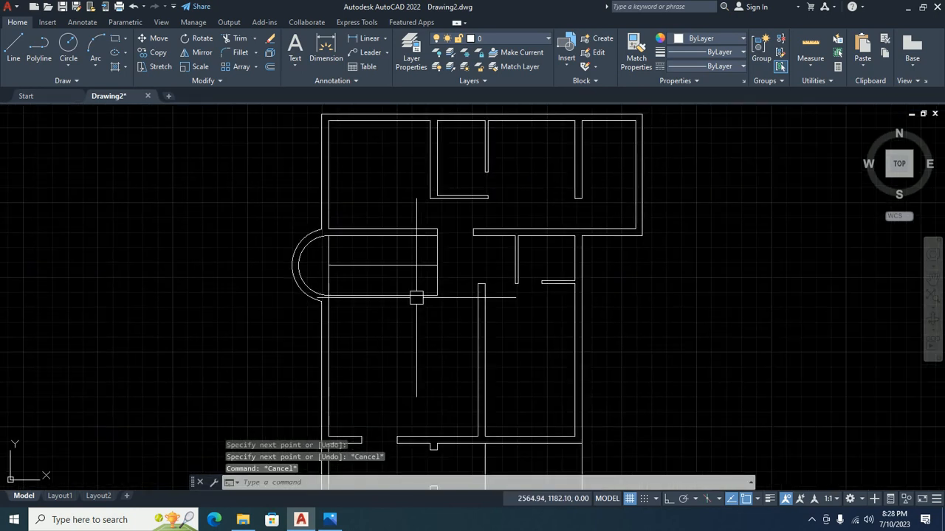
scroll(417, 298, "down", 2)
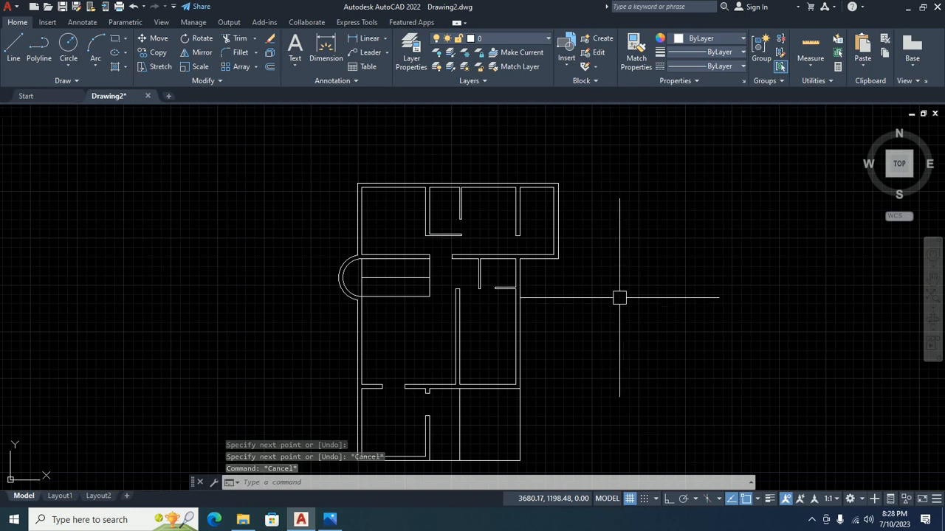
middle_click_drag(546, 300, 589, 251)
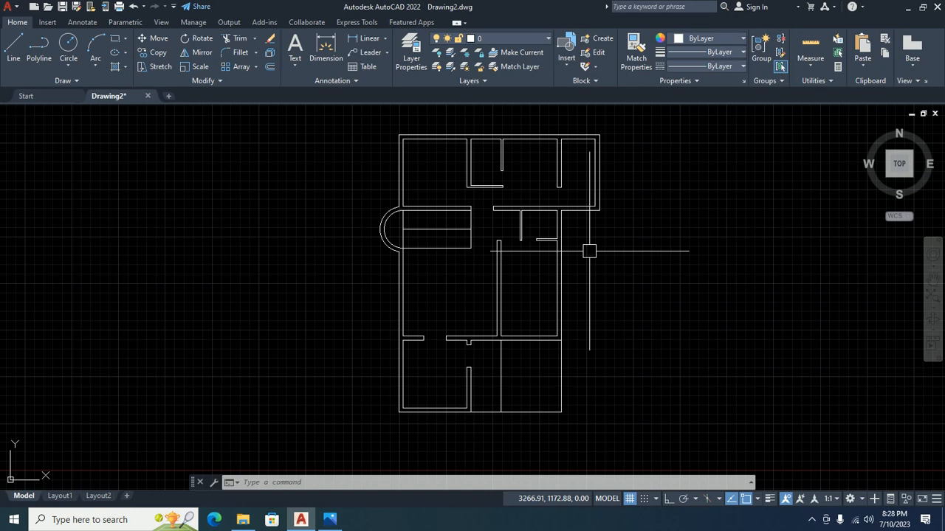
Step: Switch to the reference image Civil WB 013.jpg and examine its room sizes, door and window openings, and specifications
left_click(330, 520)
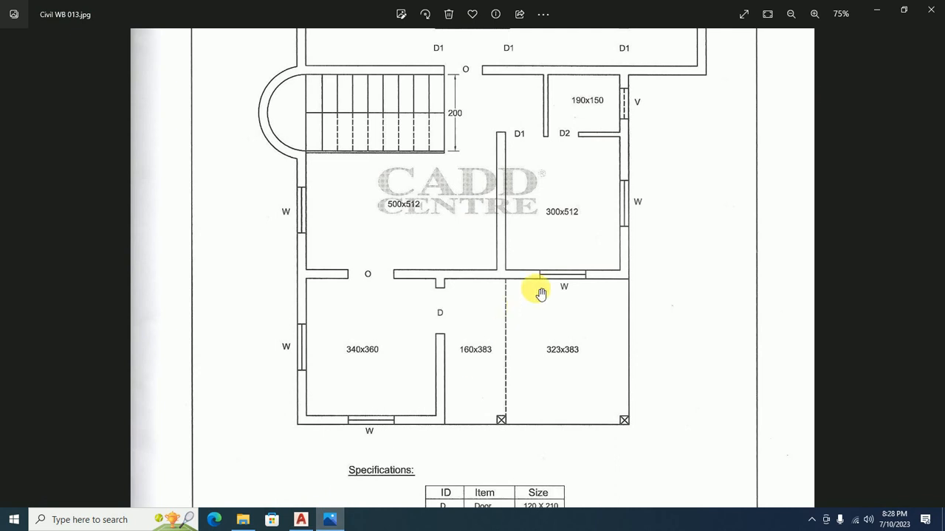
scroll(541, 294, "down", 3)
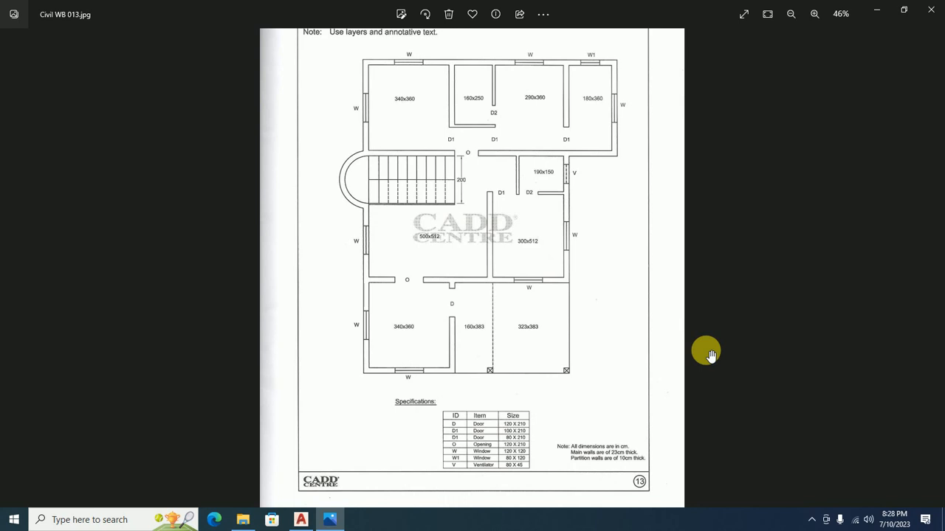
scroll(517, 185, "up", 5)
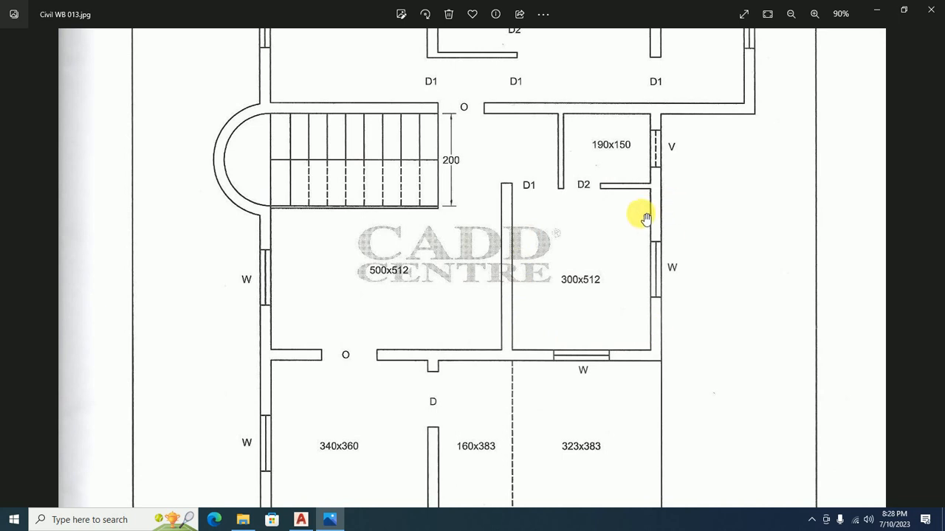
scroll(635, 221, "up", 2)
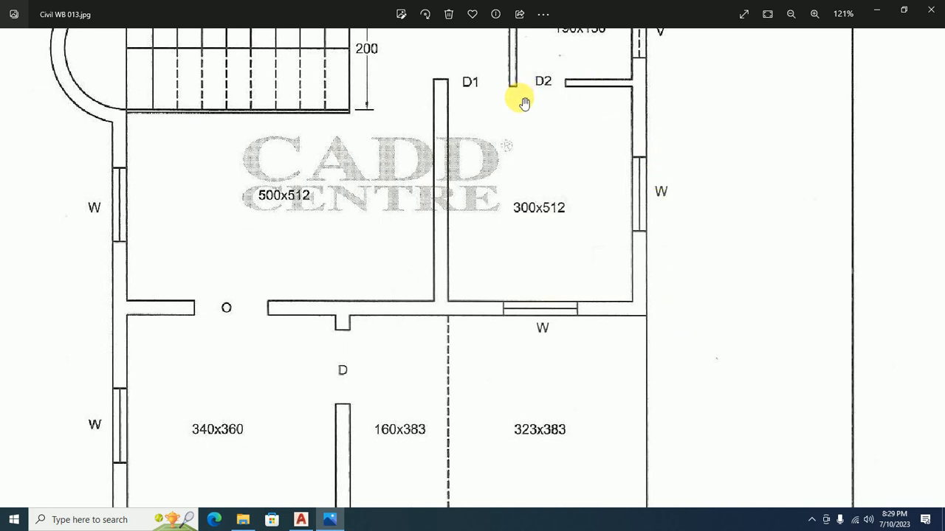
left_click(876, 10)
Step: Inspect the drawn walls and openings around the staircase and the middle rooms of the floor plan
scroll(546, 332, "up", 7)
scroll(533, 319, "down", 3)
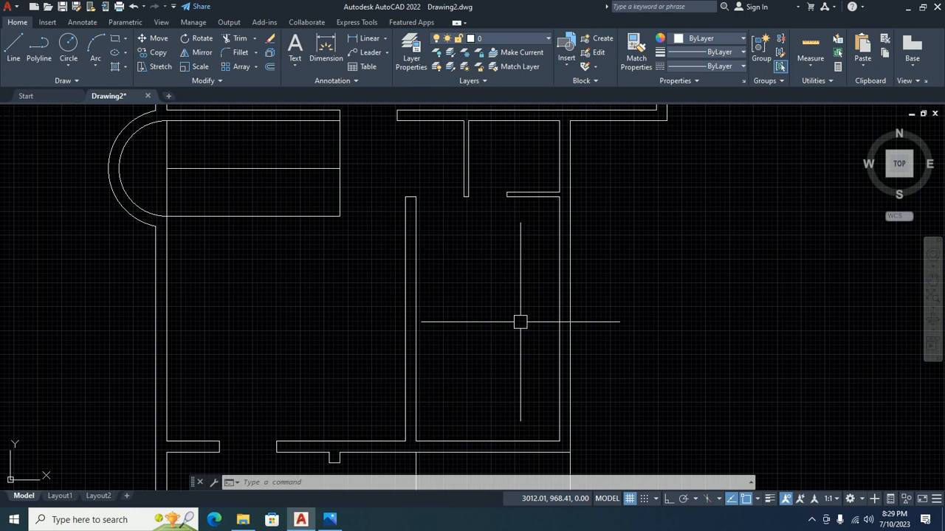
scroll(521, 322, "down", 5)
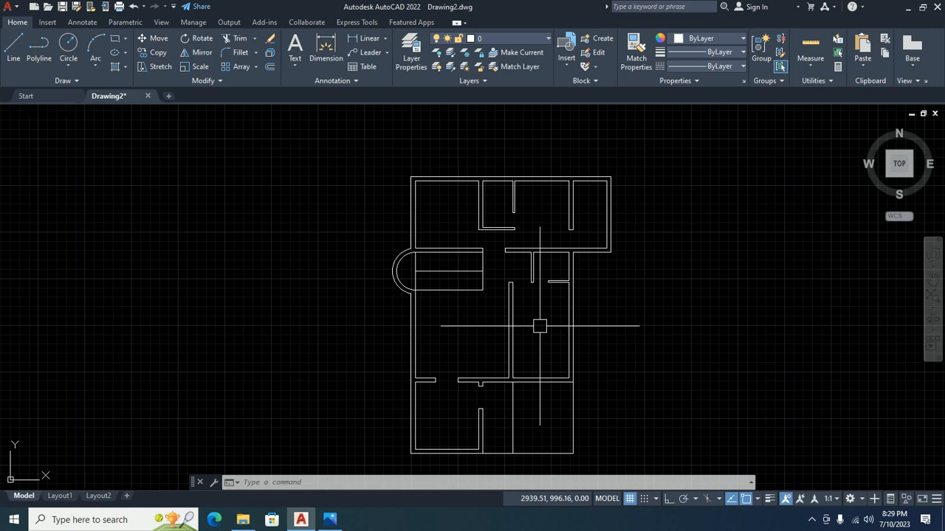
scroll(514, 281, "up", 4)
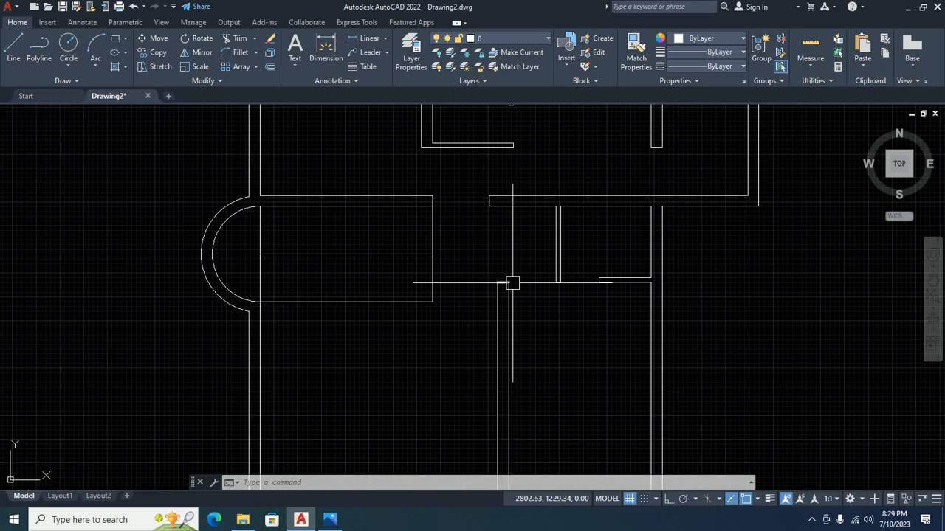
middle_click_drag(510, 299, 516, 237)
key("Escape")
key("Escape")
scroll(517, 237, "down", 5)
key("Escape")
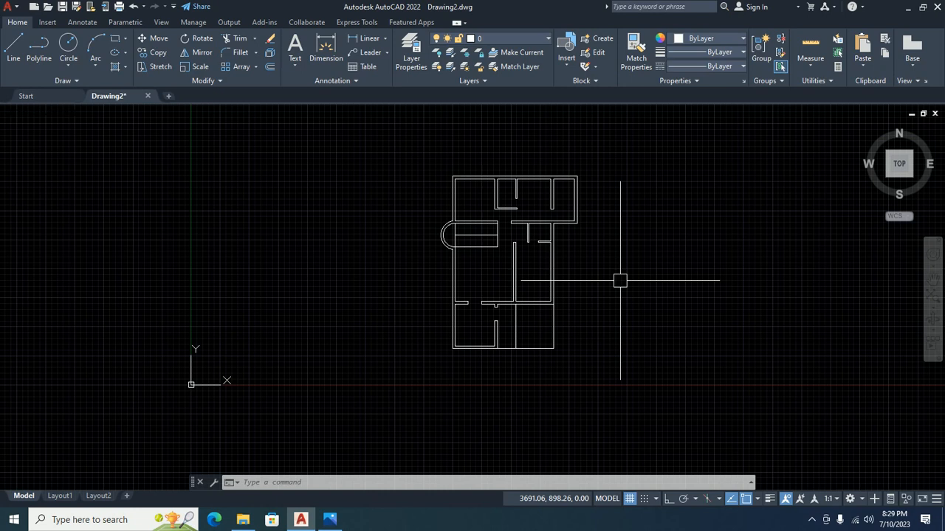
Step: Measure the upper rooms' widths, heights and wall lengths with Quick measure
left_click(811, 66)
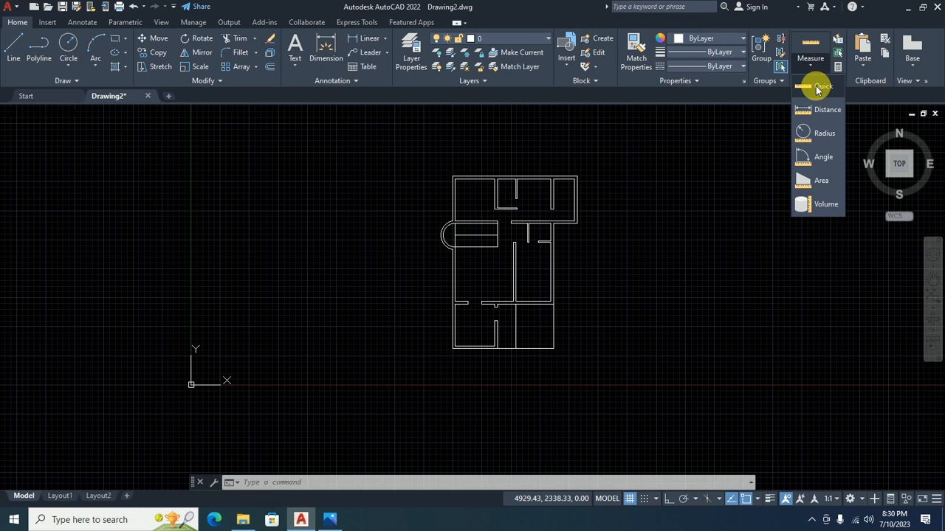
left_click(819, 87)
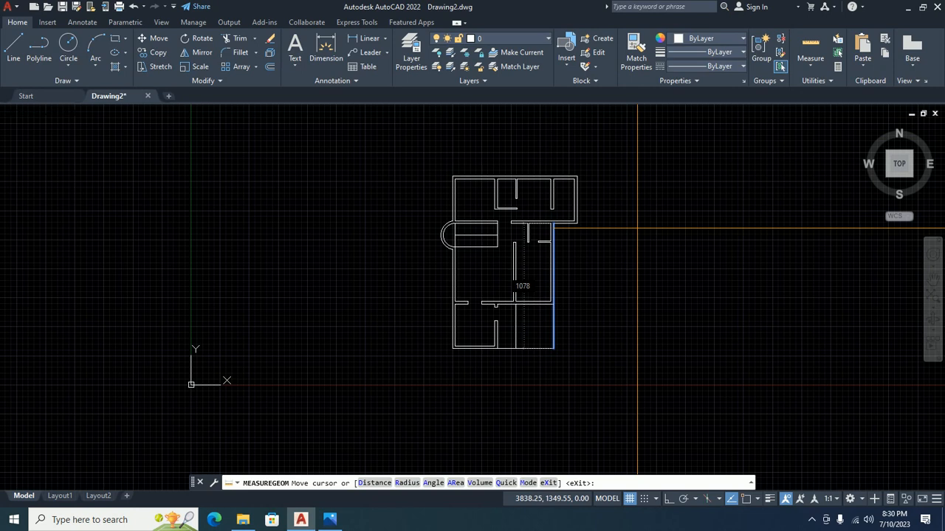
scroll(557, 191, "up", 4)
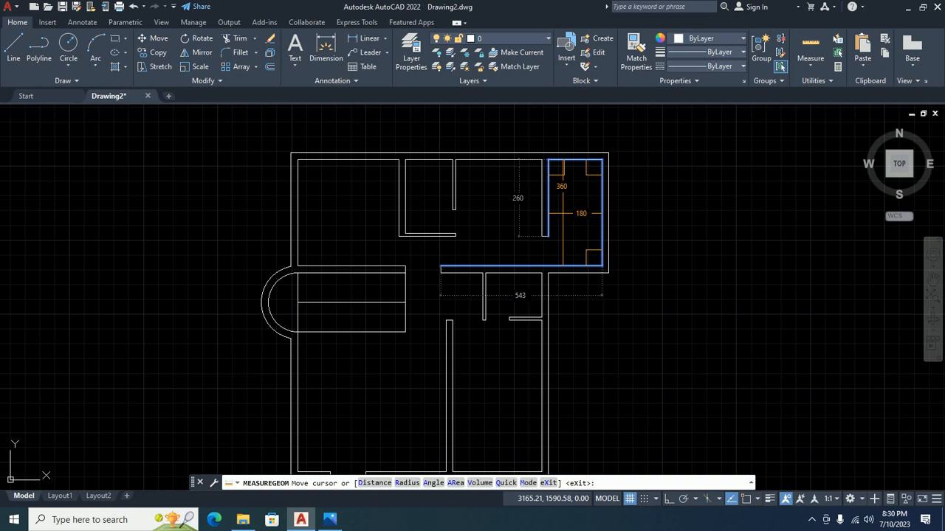
left_click(563, 213)
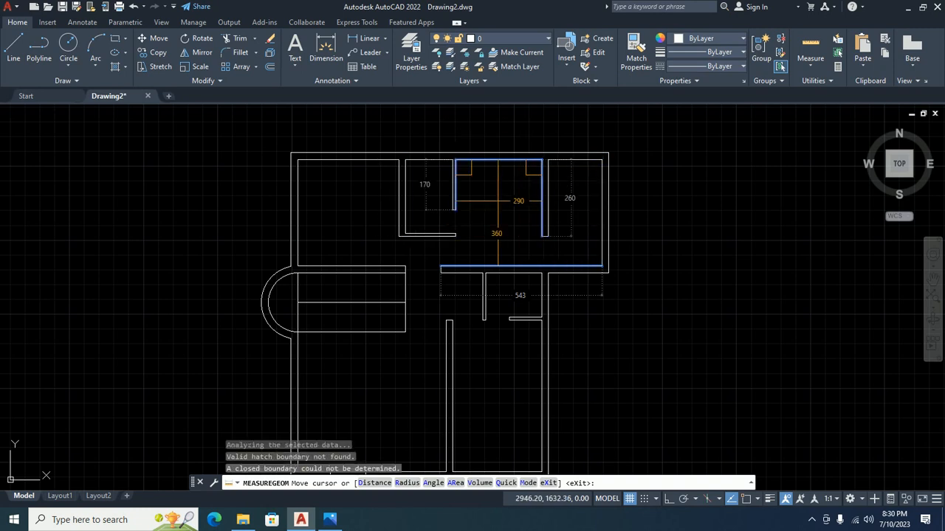
scroll(569, 220, "down", 2)
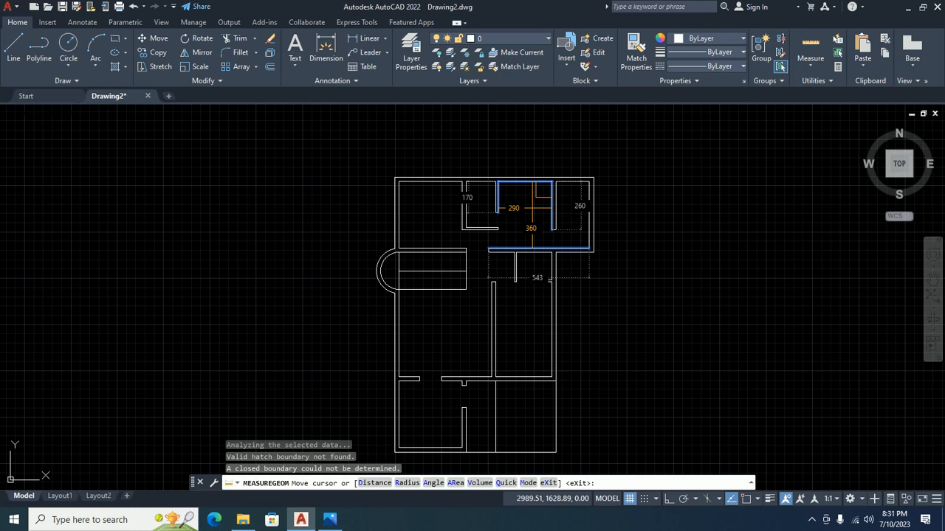
key("Escape")
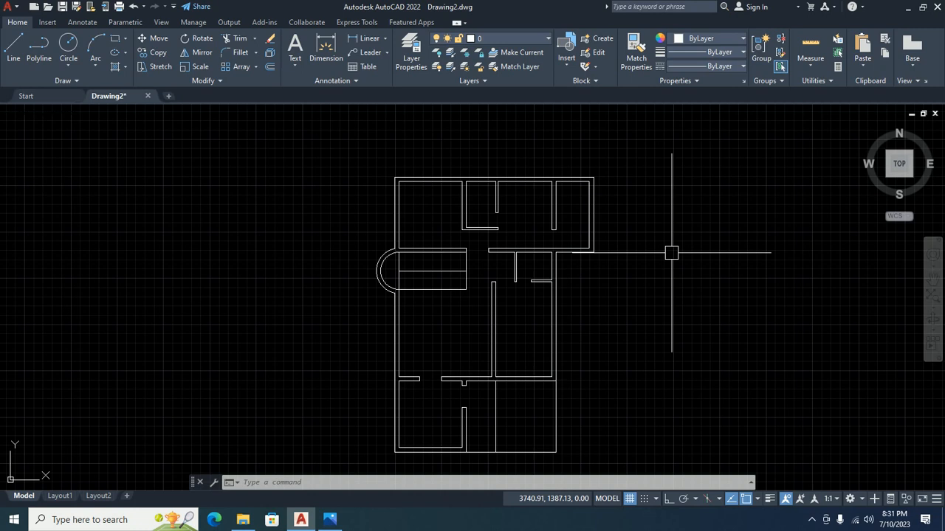
Step: Switch to File Explorer, open the Work_Books folder from the desktop, and look through it and its Online training data subfolder
left_click(901, 7)
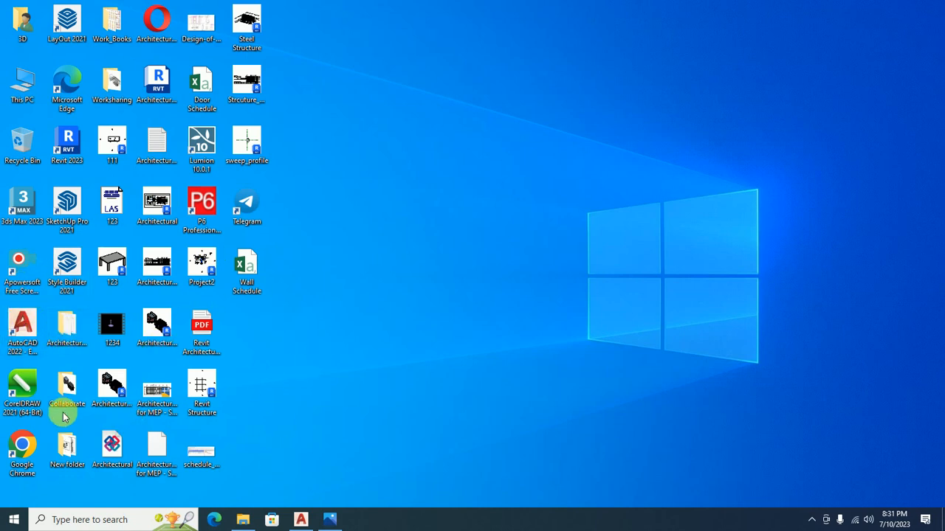
double_click(121, 24)
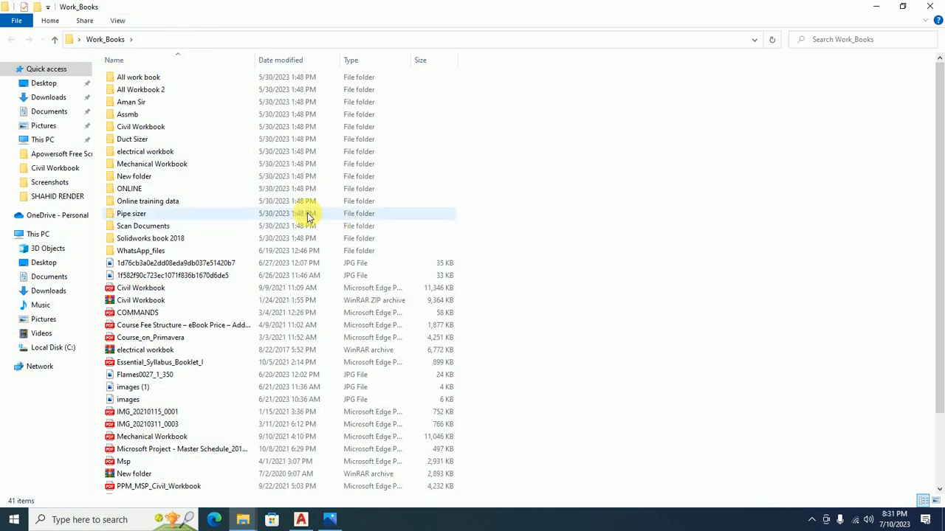
scroll(169, 194, "down", 2)
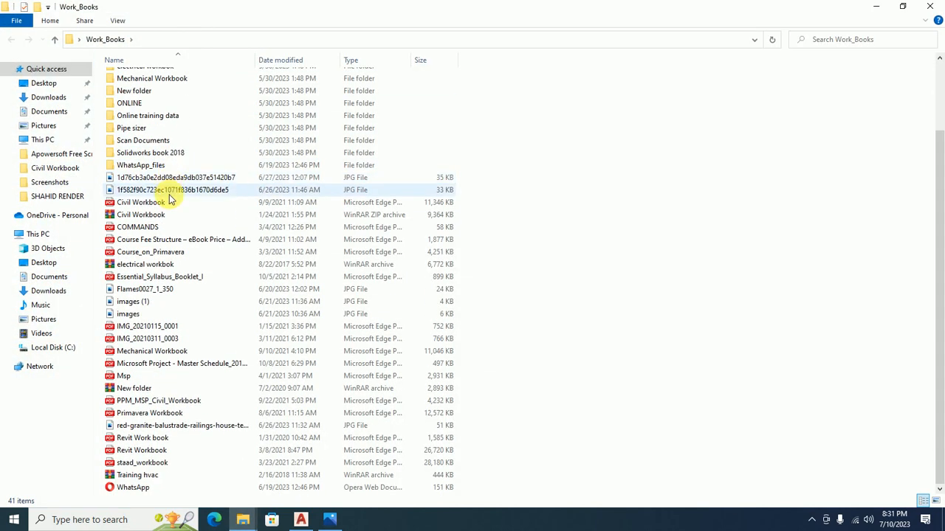
scroll(169, 196, "up", 2)
scroll(148, 299, "down", 3)
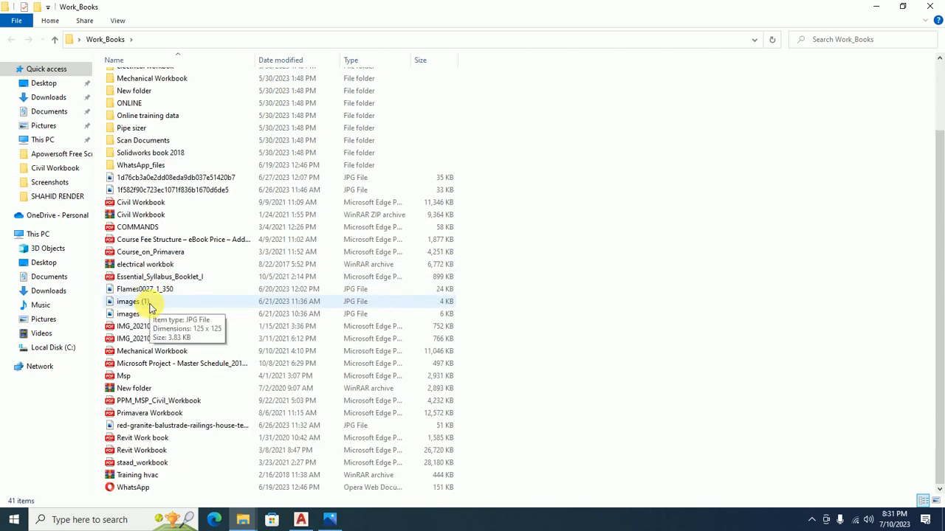
double_click(133, 115)
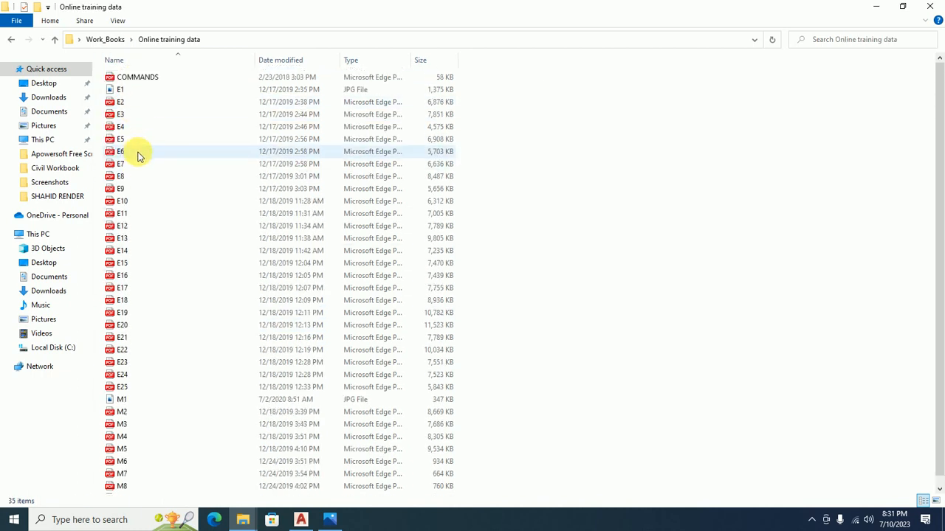
key("alt+Up")
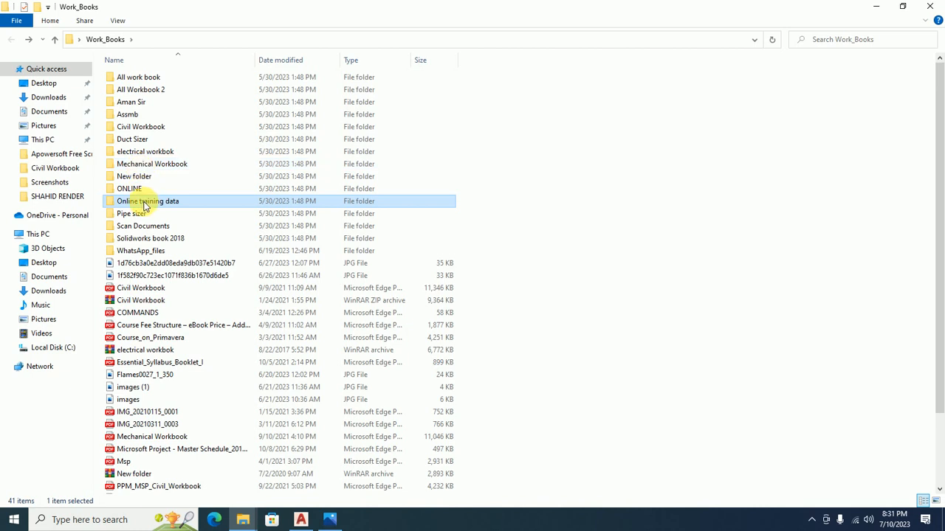
Step: Open COMMANDS.pdf from the Online training data folder, read through to the Function Keys table, and return to Work_Books
double_click(137, 200)
double_click(138, 77)
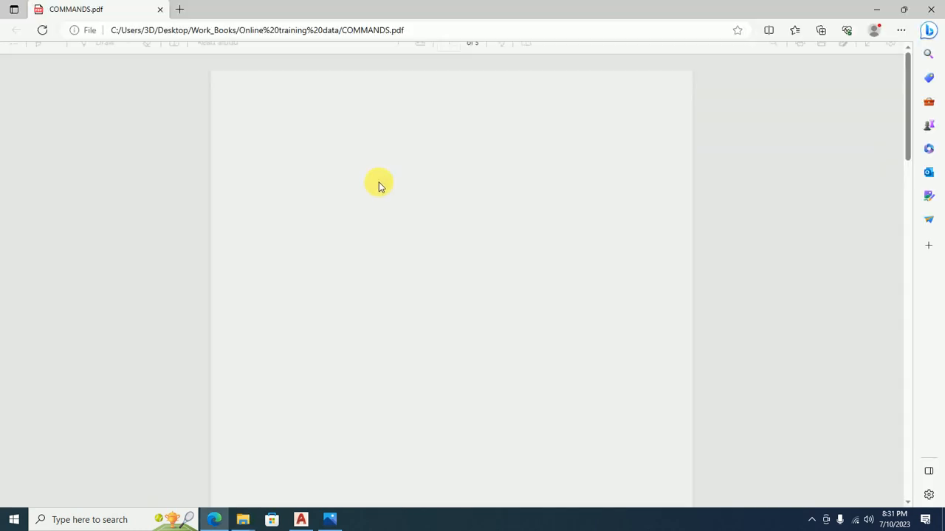
scroll(527, 213, "down", 16)
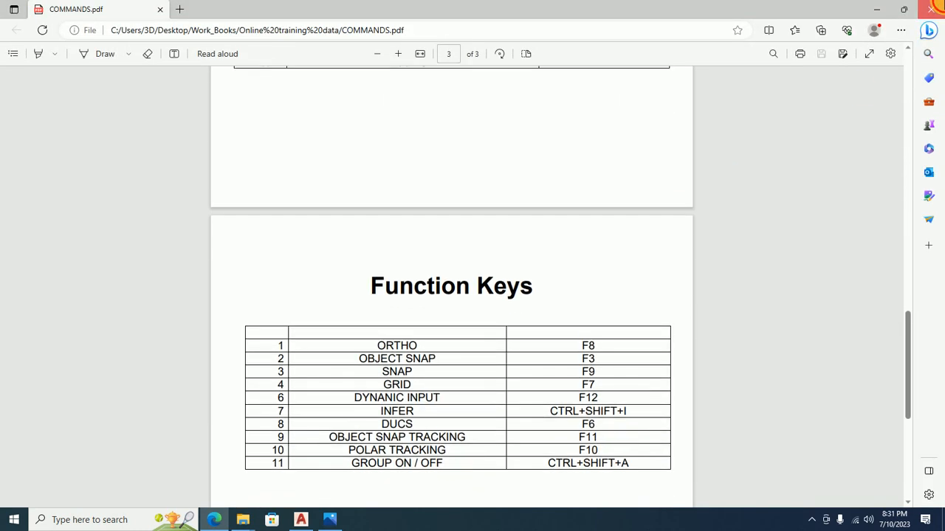
left_click(933, 8)
key("alt+Left")
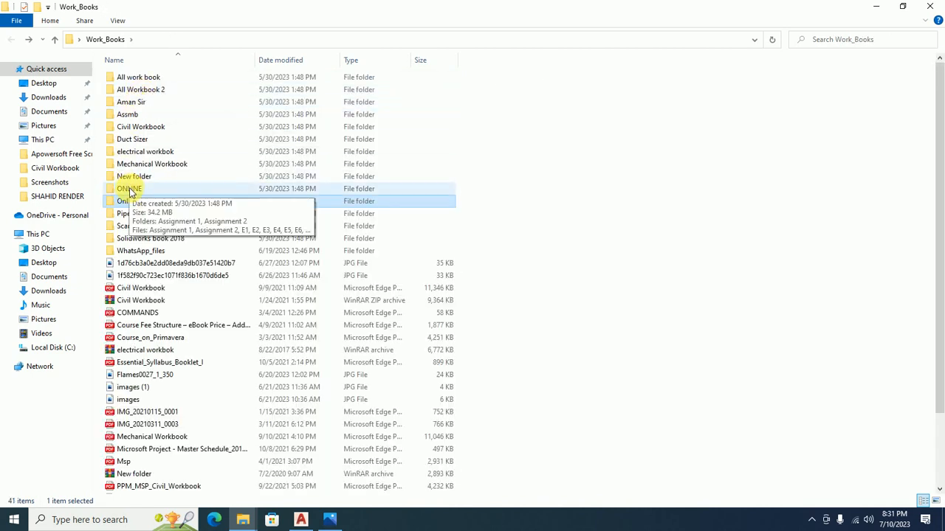
Step: Look through the ONLINE folder's contents, return to Work_Books, and browse the rest of its file list
double_click(132, 188)
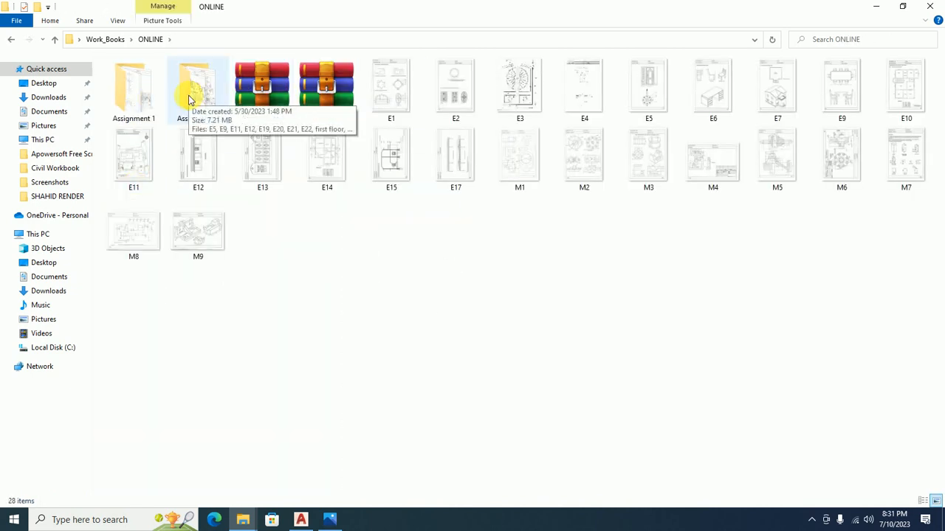
key("alt+Left")
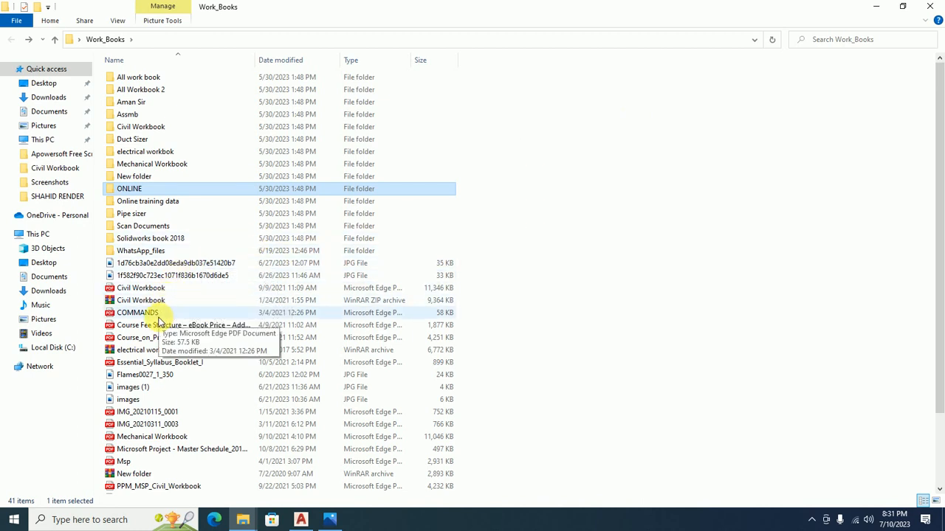
scroll(167, 343, "down", 1)
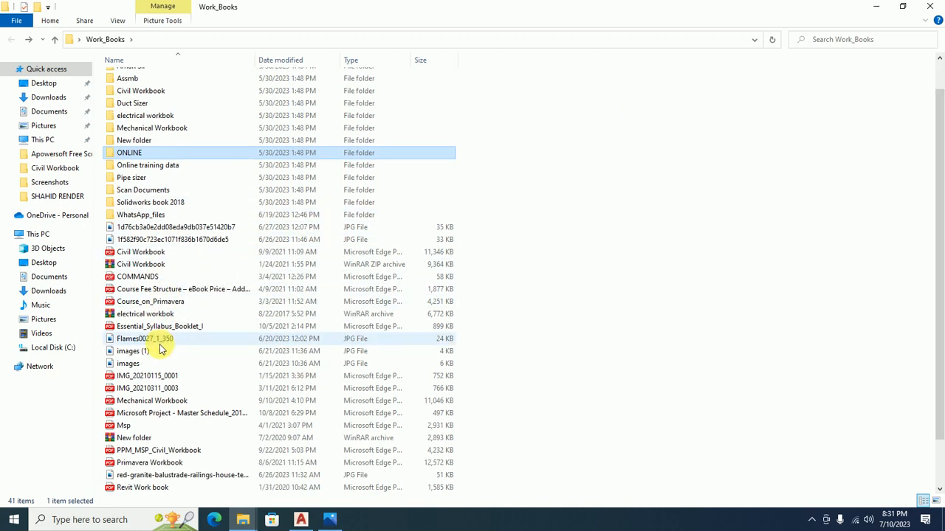
scroll(165, 383, "down", 2)
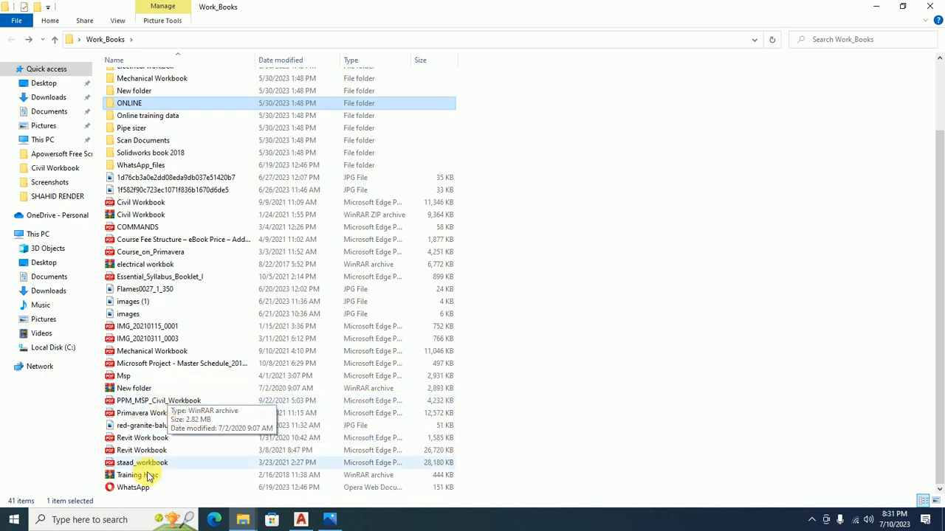
scroll(170, 246, "up", 3)
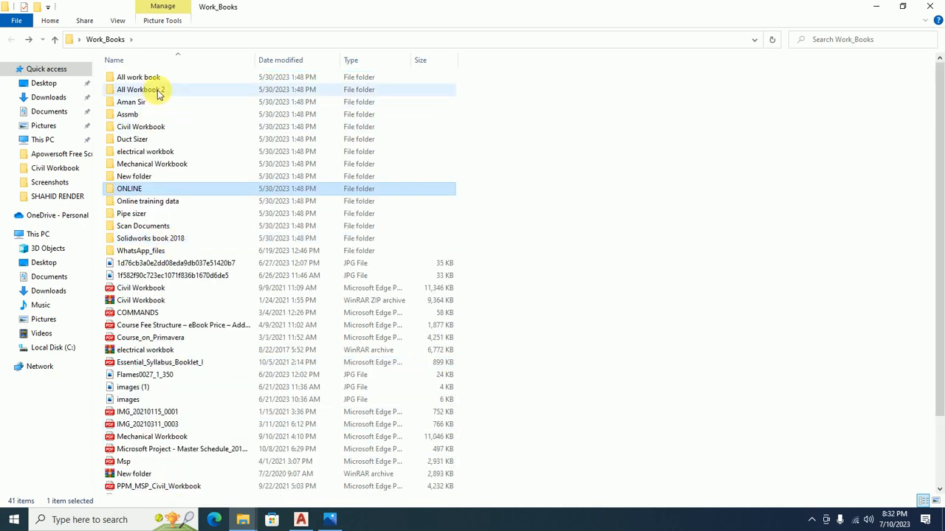
Step: Look inside the Assmb and Aman Sir folders, return to Work_Books, and close File Explorer
double_click(143, 116)
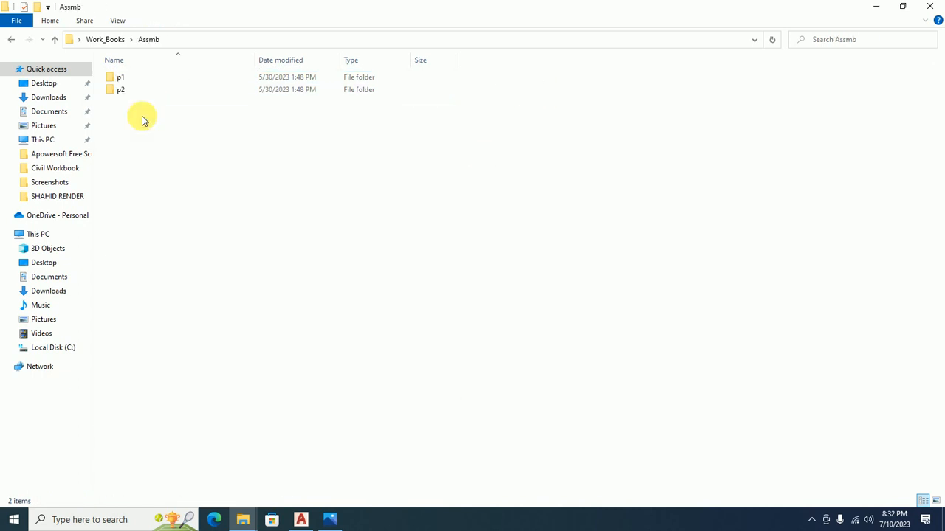
key("alt+Left")
double_click(140, 103)
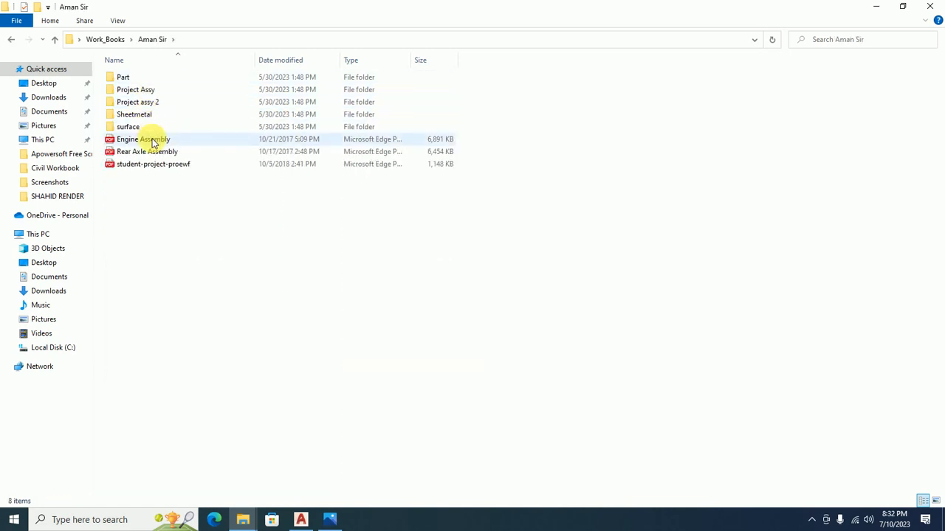
key("alt+Left")
left_click(931, 6)
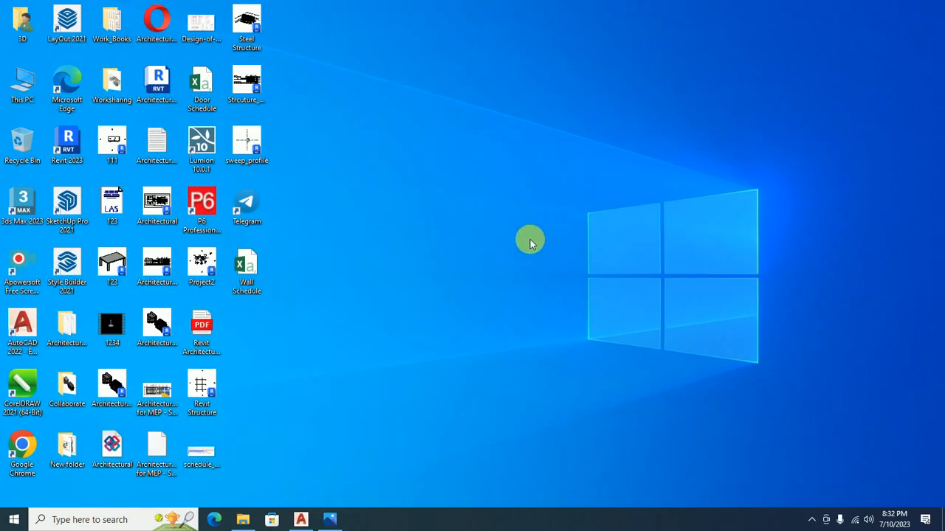
Step: Review the rooms and openings around the staircase on the Civil WB 013.jpg reference sheet, and put the sheet away
left_click(325, 521)
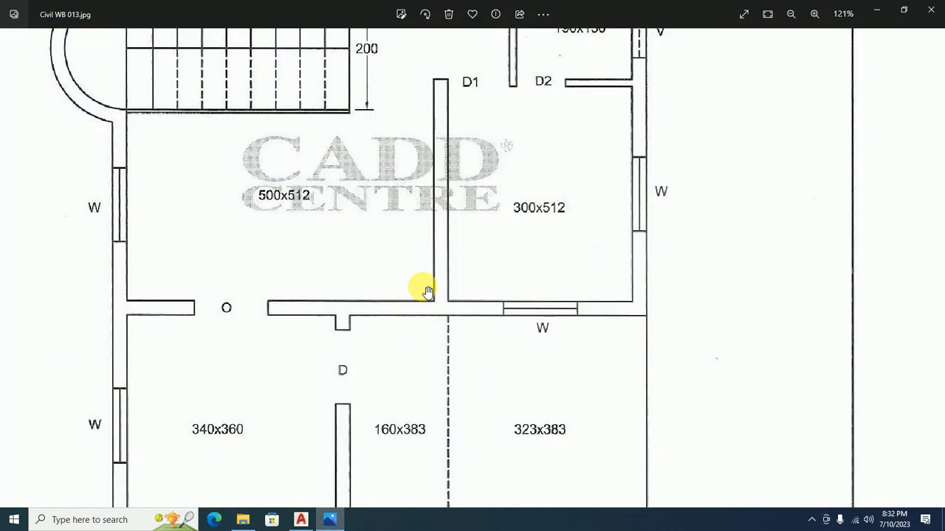
scroll(386, 259, "down", 3)
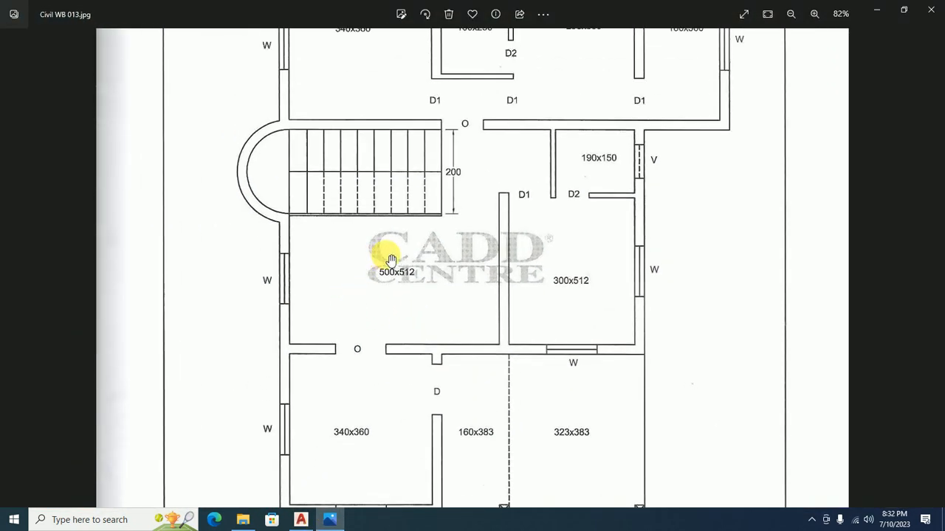
scroll(384, 251, "up", 2)
left_click(869, 7)
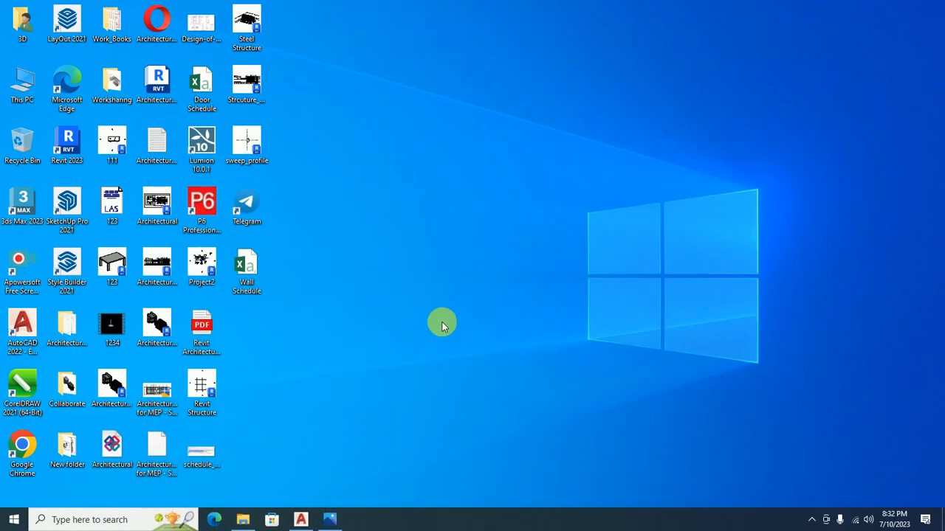
Step: Switch to AutoCAD and add a linear dimension for the left exterior wall's thickness above the plan's top-left corner
left_click(301, 520)
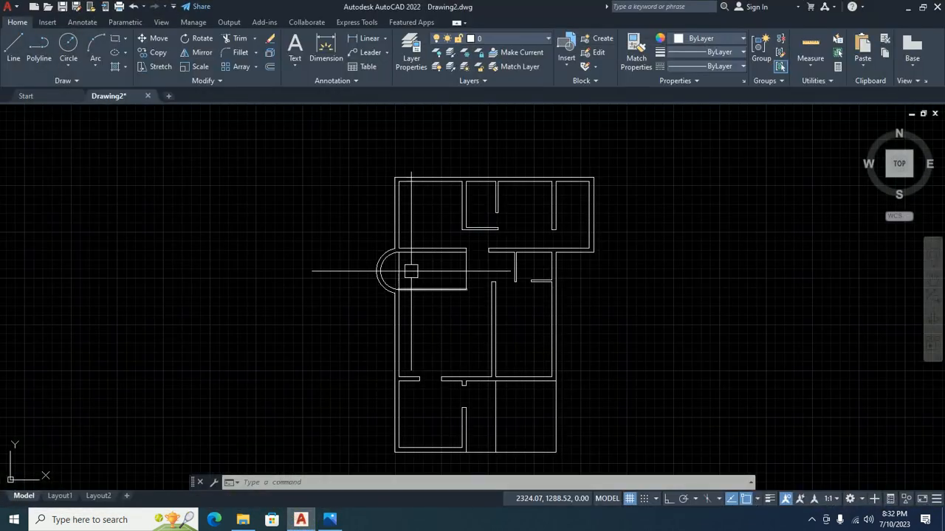
scroll(355, 317, "up", 7)
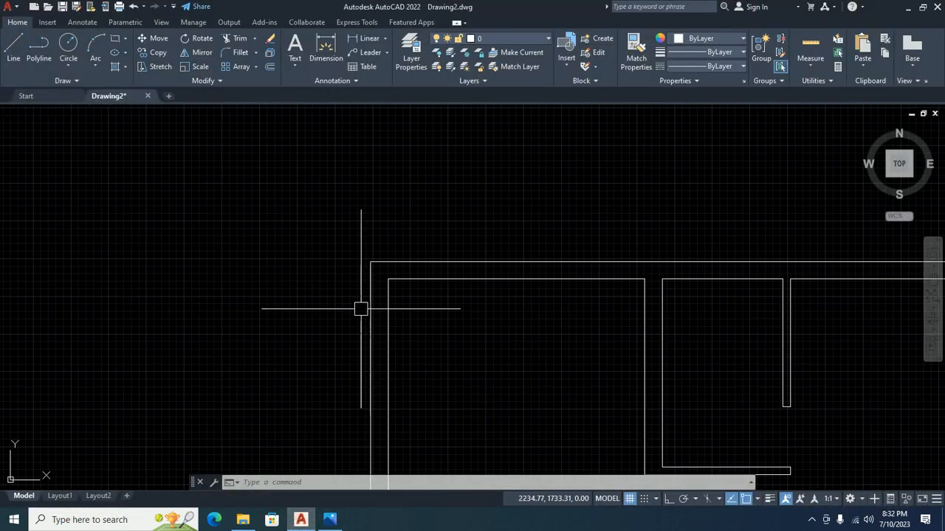
middle_click_drag(363, 308, 253, 435)
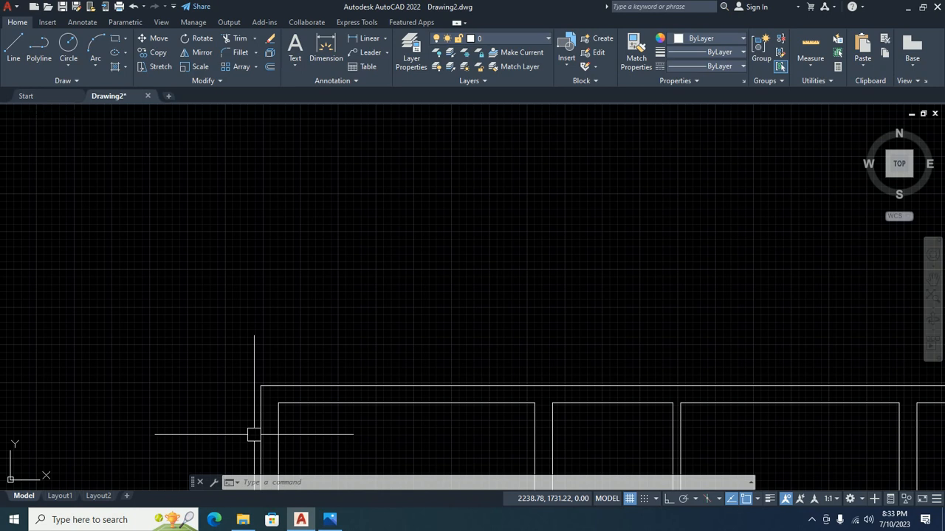
type("dli")
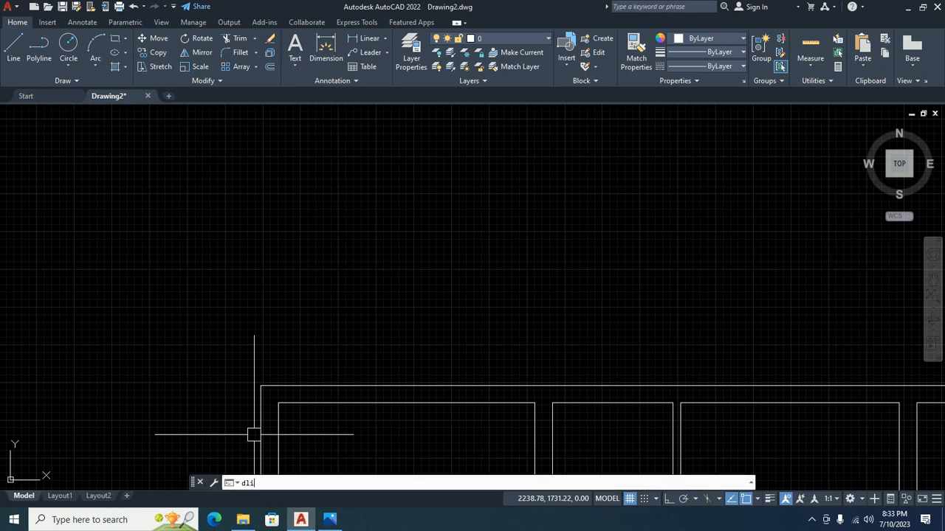
key("Return")
mouse_move(254, 434)
middle_mouse_down()
mouse_move(270, 386)
mouse_move(269, 347)
middle_mouse_up()
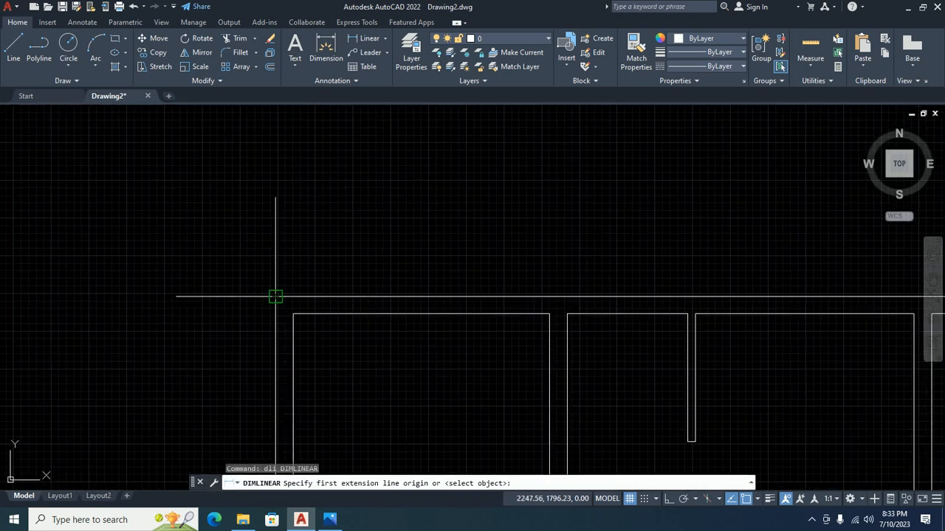
left_click(276, 297)
left_click(293, 315)
scroll(287, 258, "up", 4)
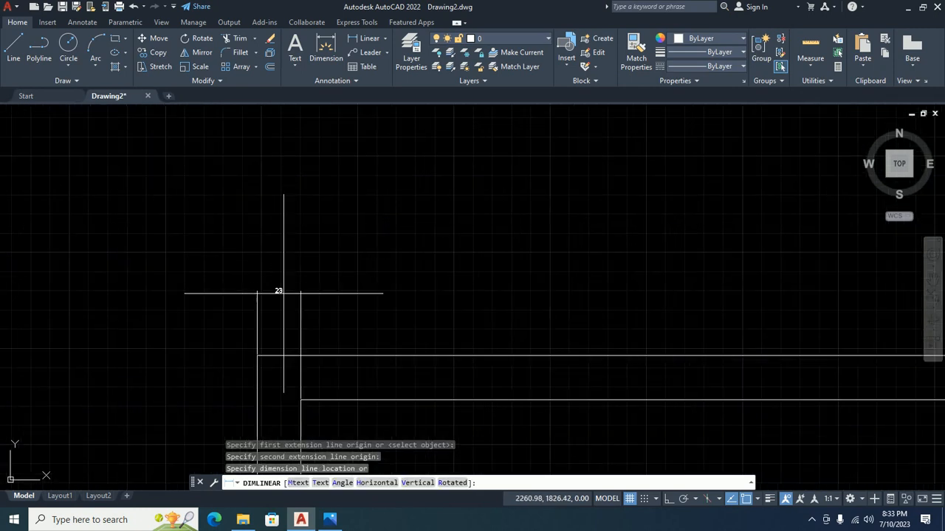
left_click(277, 318)
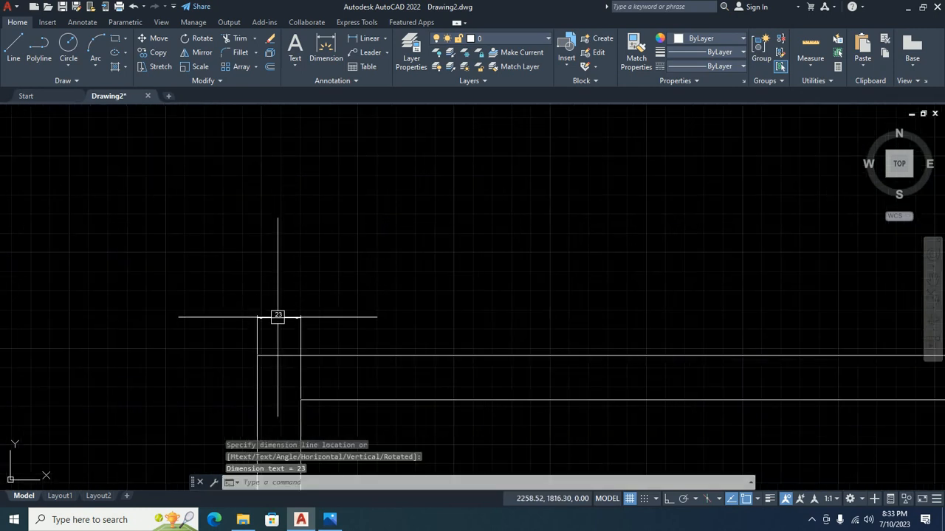
Step: Add a linear dimension for the top-left room's inner width, in line with the exterior wall's thickness dimension
scroll(273, 342, "up", 4)
middle_click_drag(276, 335, 350, 224)
scroll(361, 237, "down", 8)
scroll(369, 254, "up", 4)
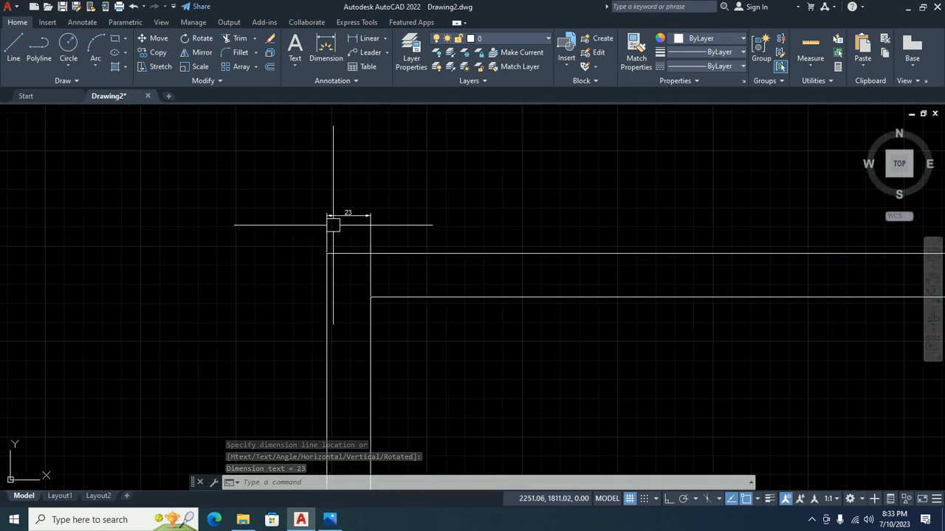
scroll(516, 268, "down", 3)
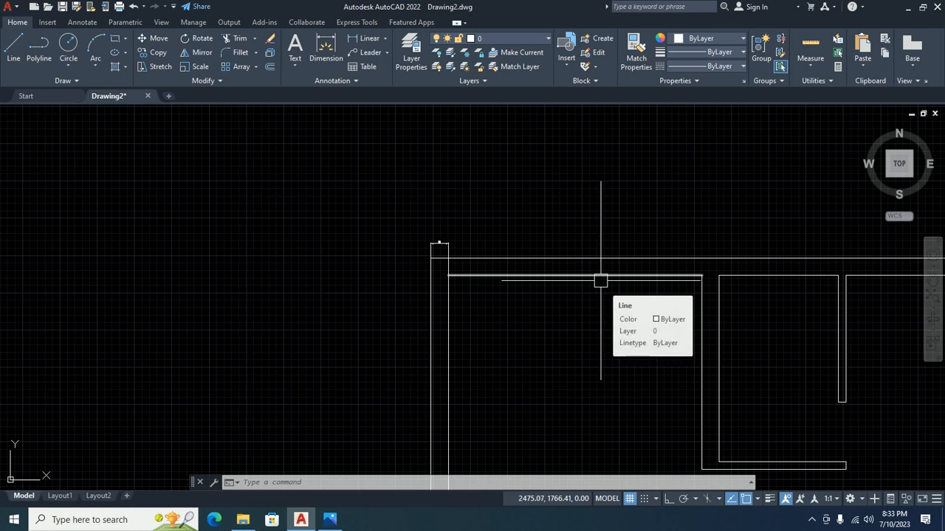
key("Return")
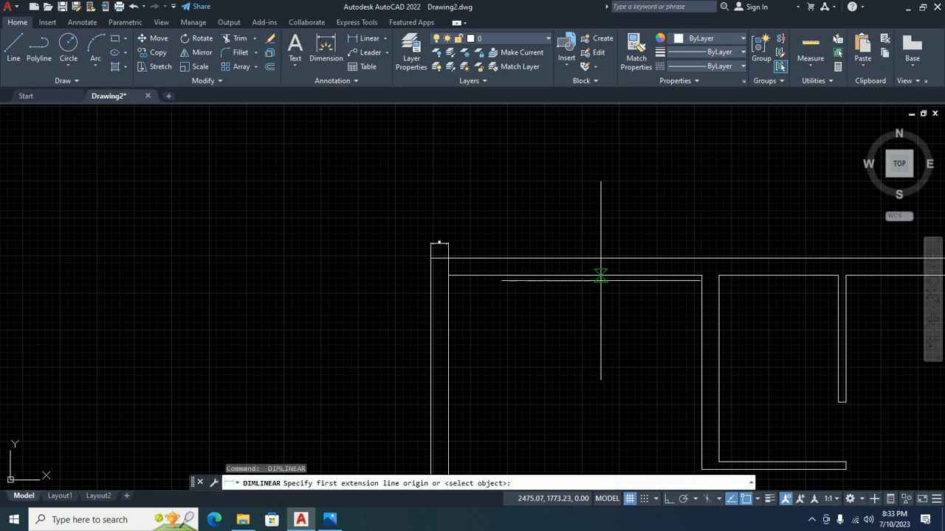
left_click(448, 275)
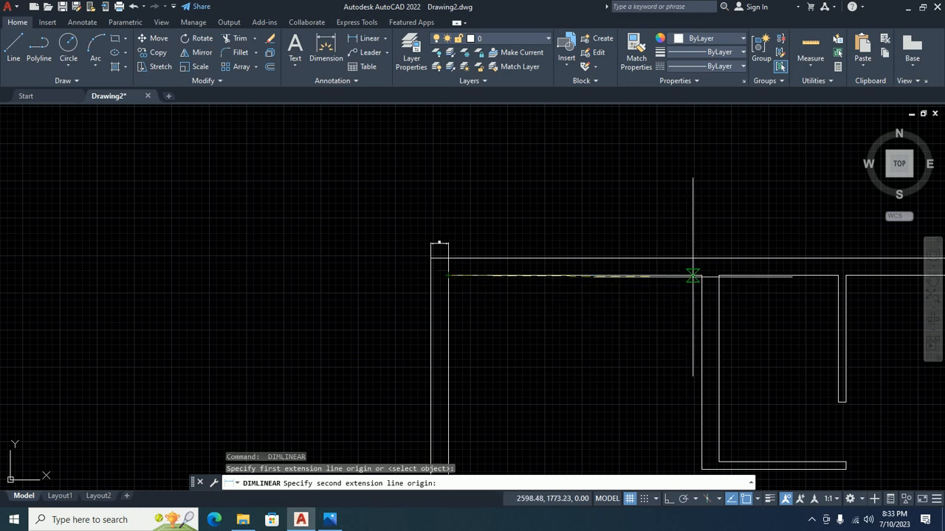
left_click(692, 275)
scroll(495, 259, "up", 4)
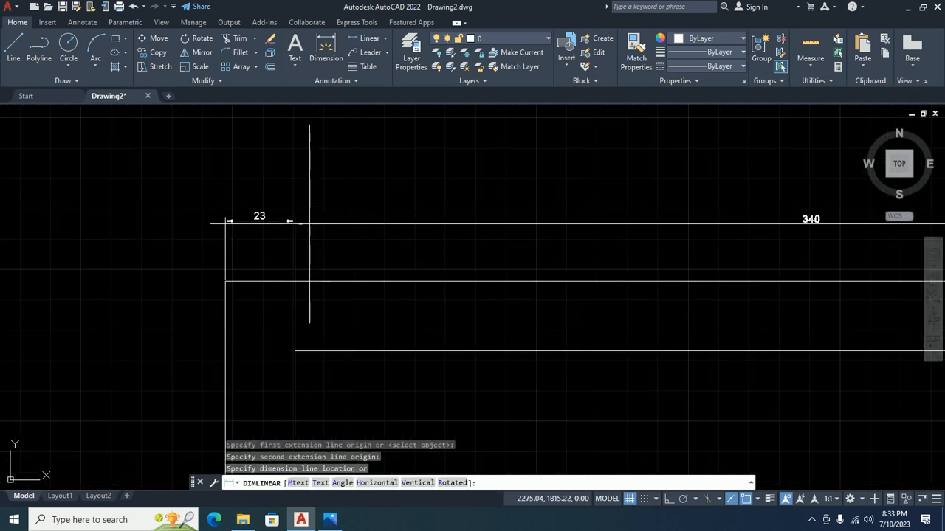
left_click(295, 221)
Step: Dimension the thickness of the partition wall on the right of the top-left room, continuing the dimension row
scroll(424, 255, "down", 3)
middle_click_drag(491, 258, 405, 249)
scroll(568, 269, "up", 2)
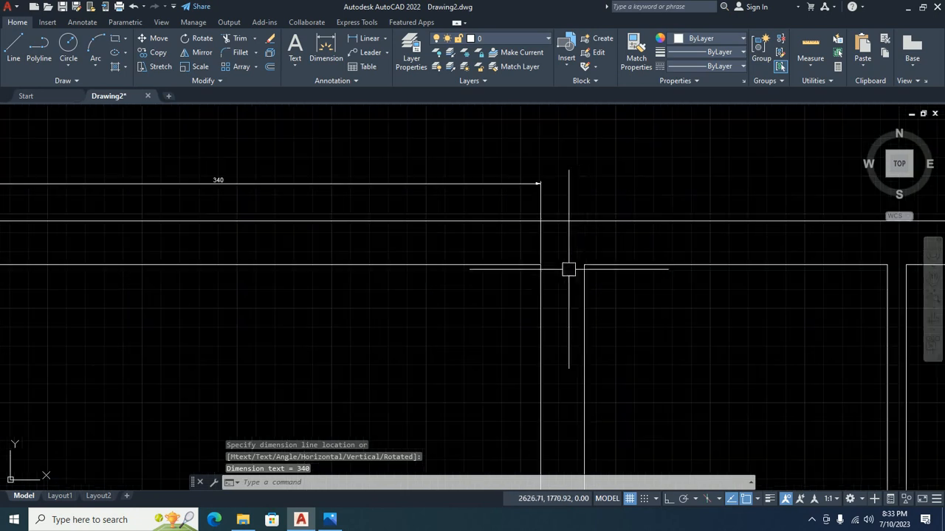
middle_click_drag(577, 274, 559, 278)
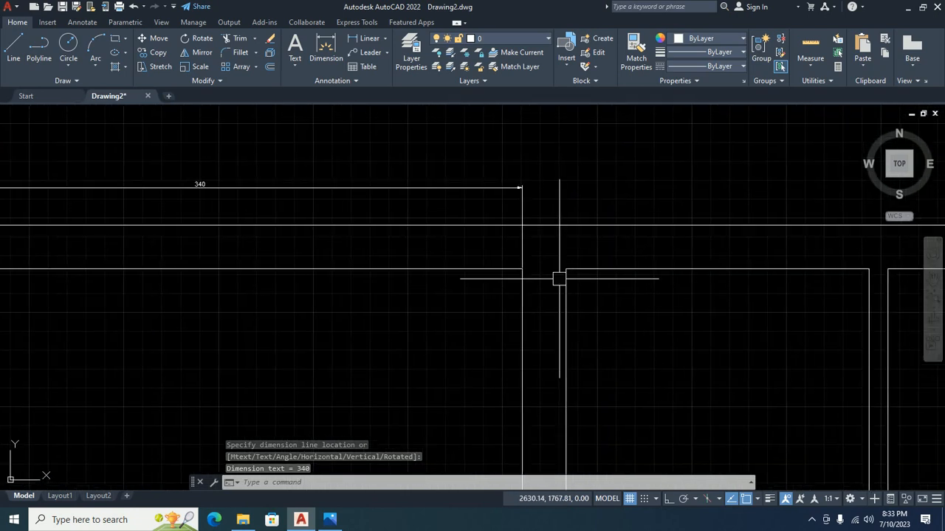
key("Return")
left_click(523, 270)
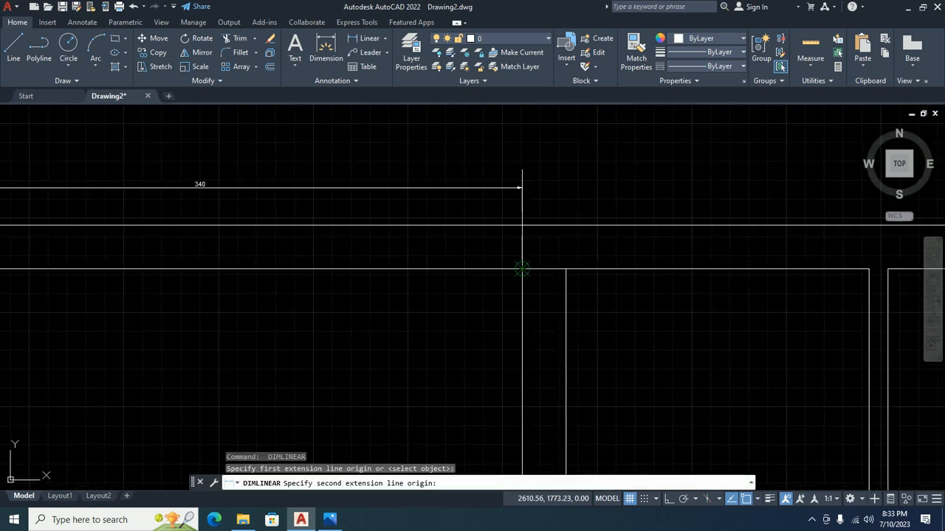
left_click(561, 270)
scroll(524, 177, "up", 4)
left_click(518, 204)
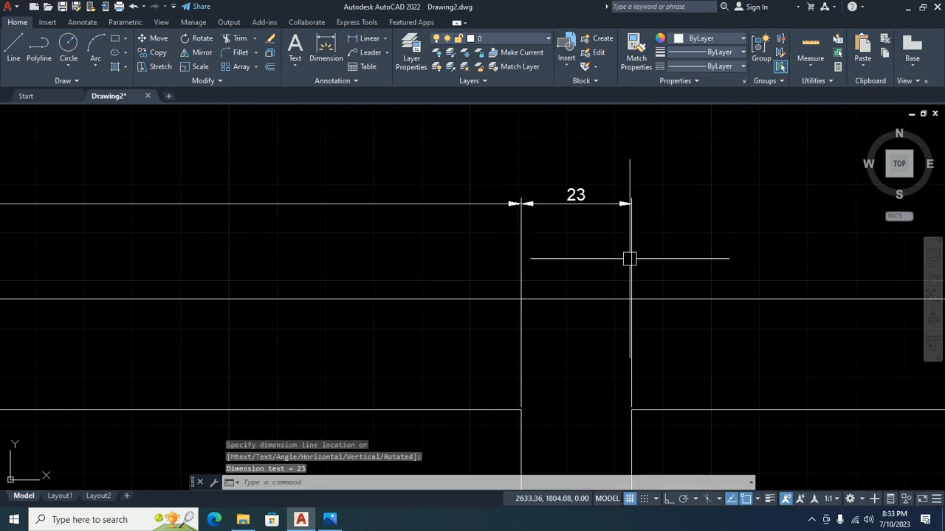
Step: Dimension the inner width of the small second upper room by selecting its top wall line, aligned with the dimension row
scroll(629, 259, "down", 2)
middle_click_drag(631, 264, 506, 270)
key("Return")
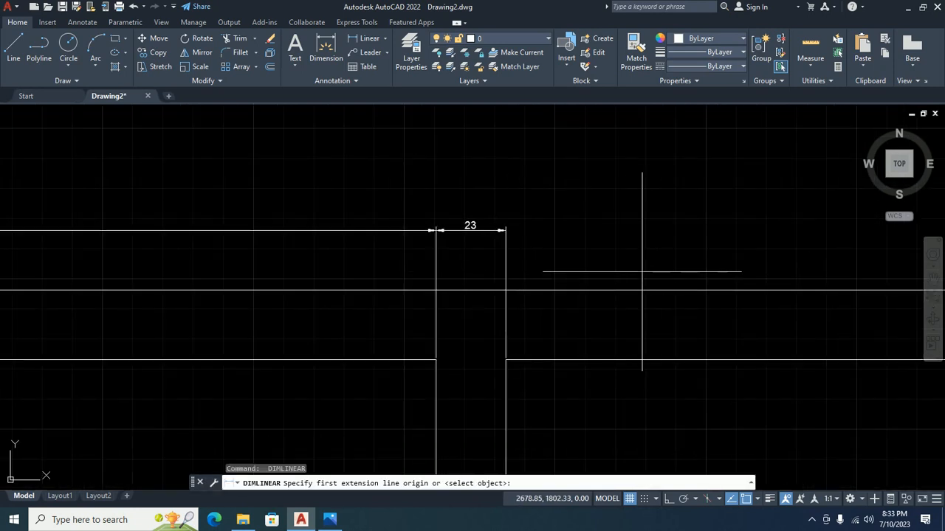
key("Return")
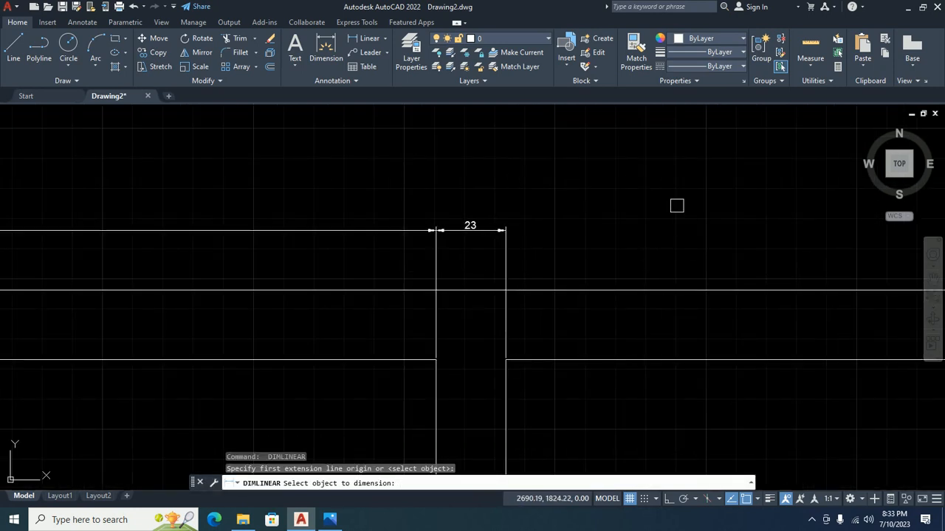
scroll(664, 209, "down", 2)
middle_click_drag(662, 209, 503, 228)
left_click(556, 281)
scroll(458, 238, "up", 2)
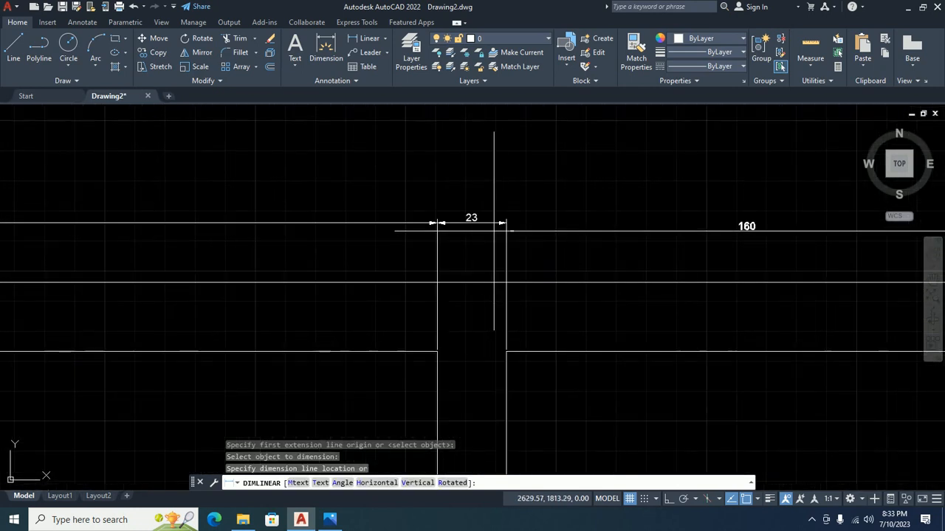
left_click(507, 222)
Step: Dimension the third upper room's inner width by selecting its top wall line, placed level with the neighbouring dimensions
scroll(563, 264, "down", 2)
middle_click_drag(602, 266, 211, 231)
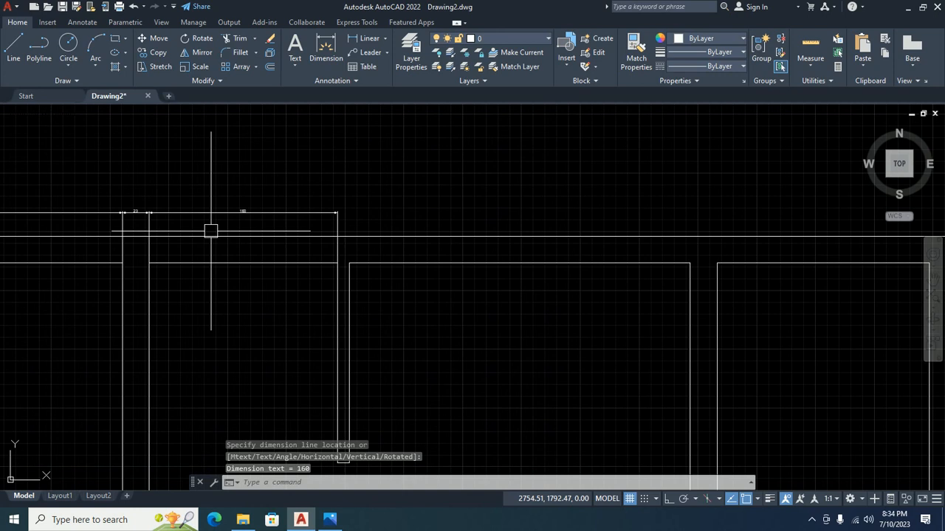
key("Return")
key("Return")
left_click(396, 262)
scroll(308, 205, "up", 3)
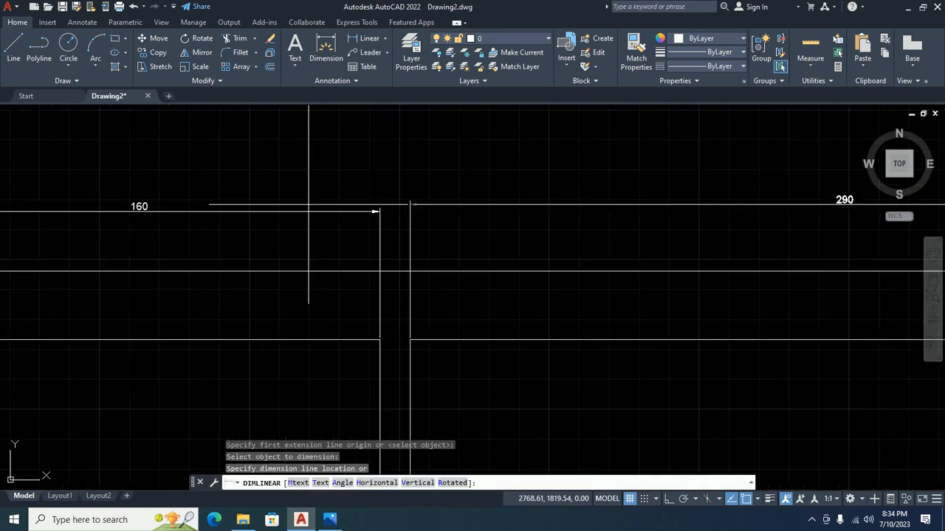
left_click(374, 211)
Step: Inspect the row of linear dimensions along the plan's upper wall for alignment and readability
scroll(433, 266, "down", 2)
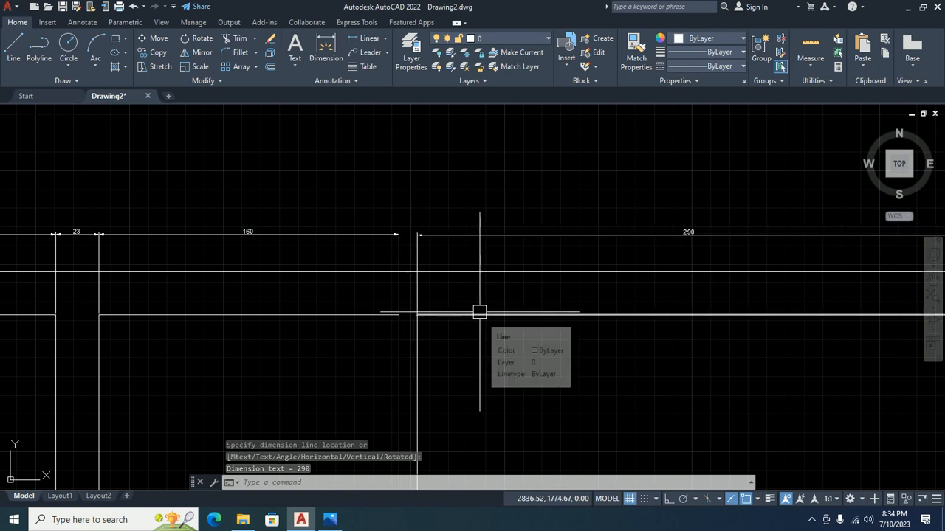
scroll(479, 312, "down", 2)
middle_click_drag(639, 315, 545, 315)
middle_click_drag(230, 253, 435, 257)
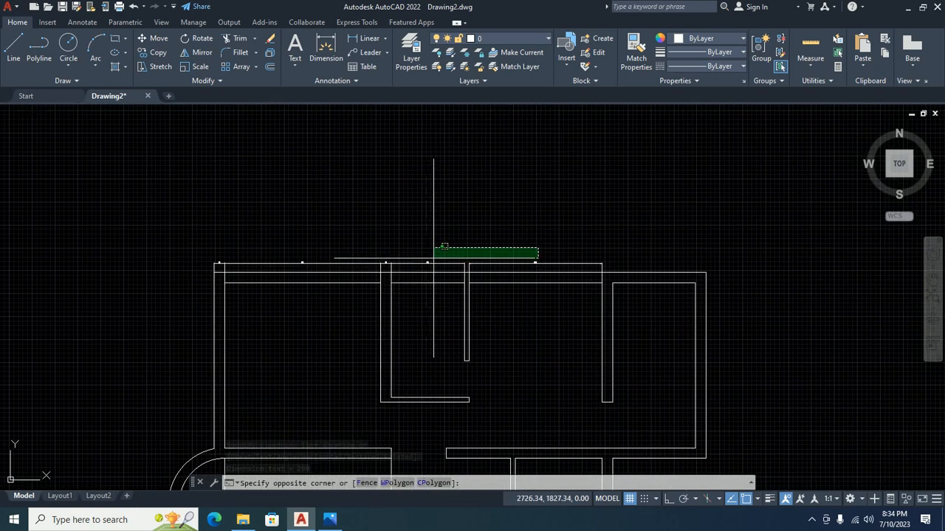
scroll(435, 258, "up", 4)
key("Escape")
key("Escape")
scroll(318, 302, "down", 4)
middle_click_drag(310, 304, 316, 302)
scroll(221, 296, "up", 4)
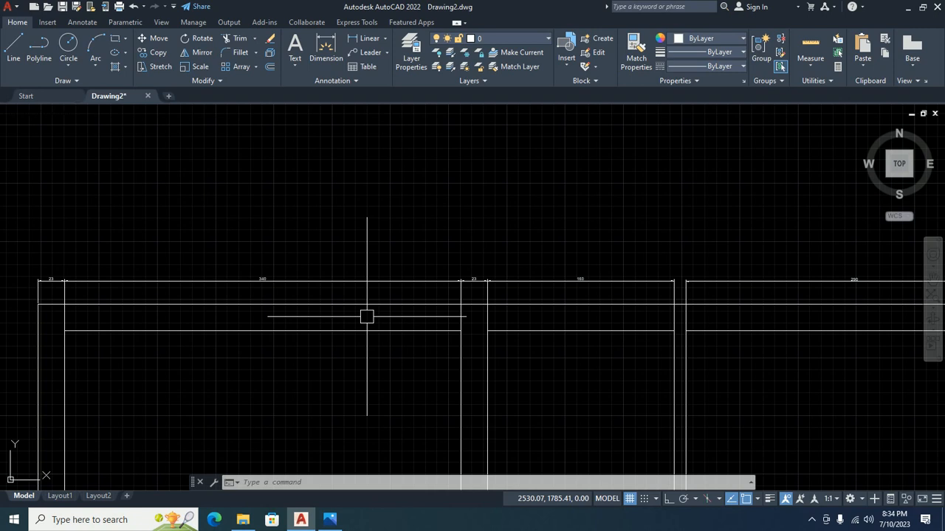
Step: Open the ISO-25 dimension style for modification and set its text height to 10
type("d")
key("Return")
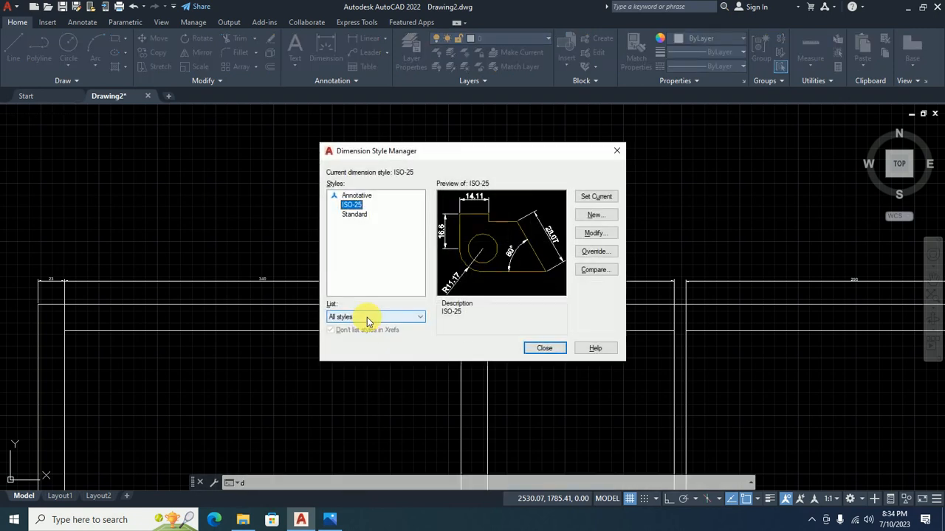
left_click(610, 236)
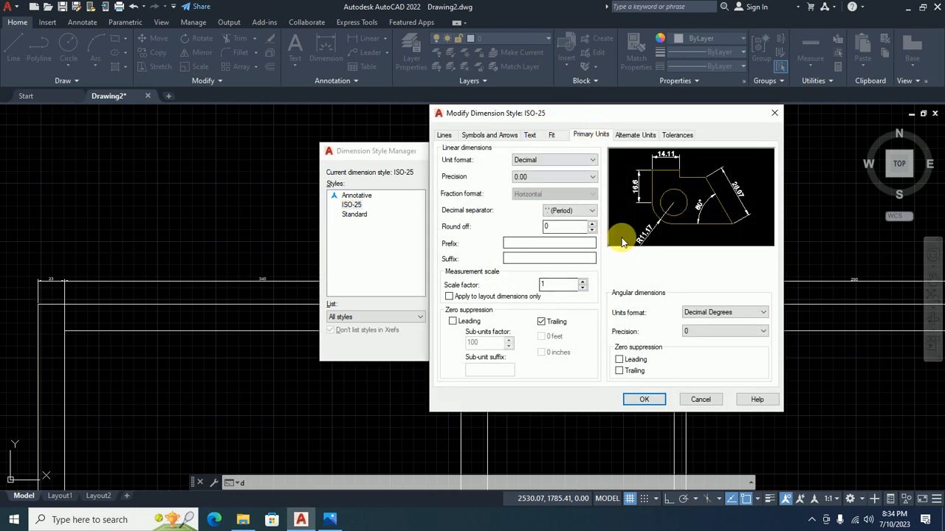
left_click(532, 135)
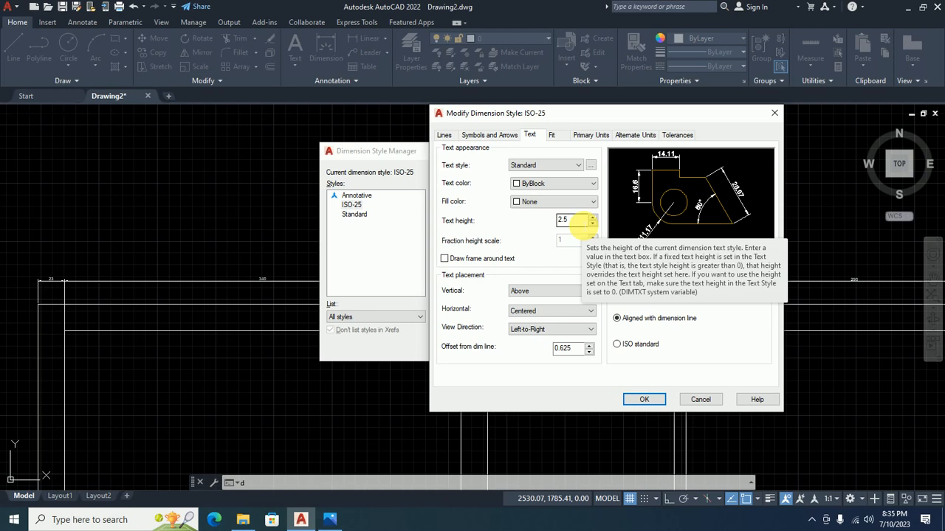
double_click(572, 220)
type("15")
key("BackSpace")
type("0")
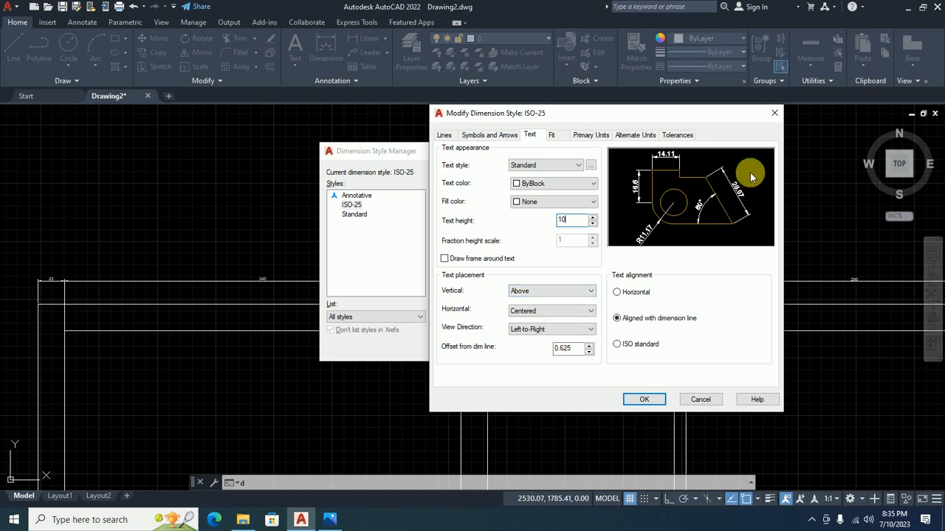
Step: Set the dimension text's vertical placement to Centered, its offset from the dimension line to 2.5, and its alignment to Aligned with dimension line
left_click(526, 292)
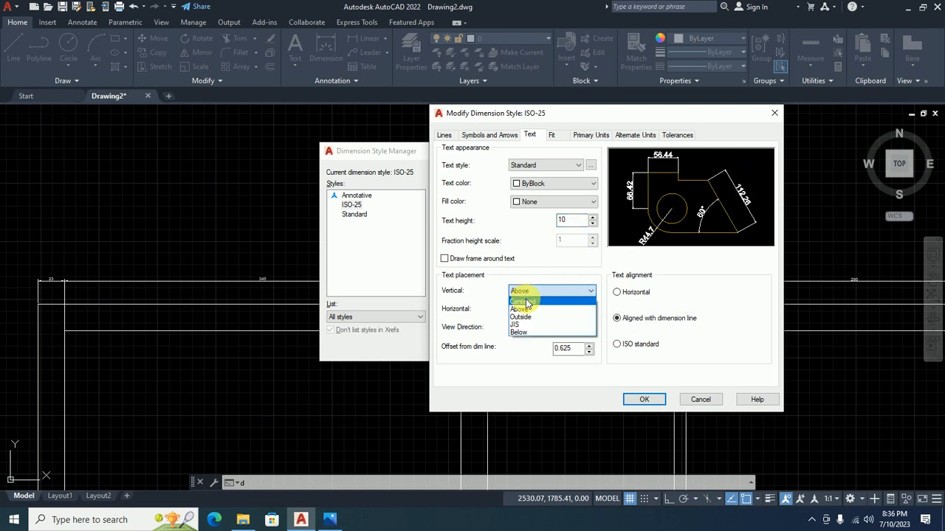
left_click(526, 301)
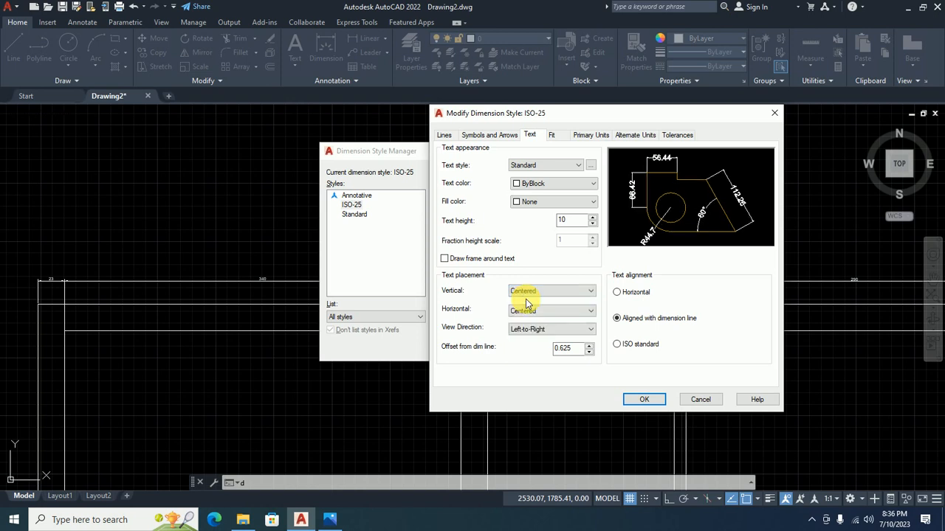
left_click(524, 311)
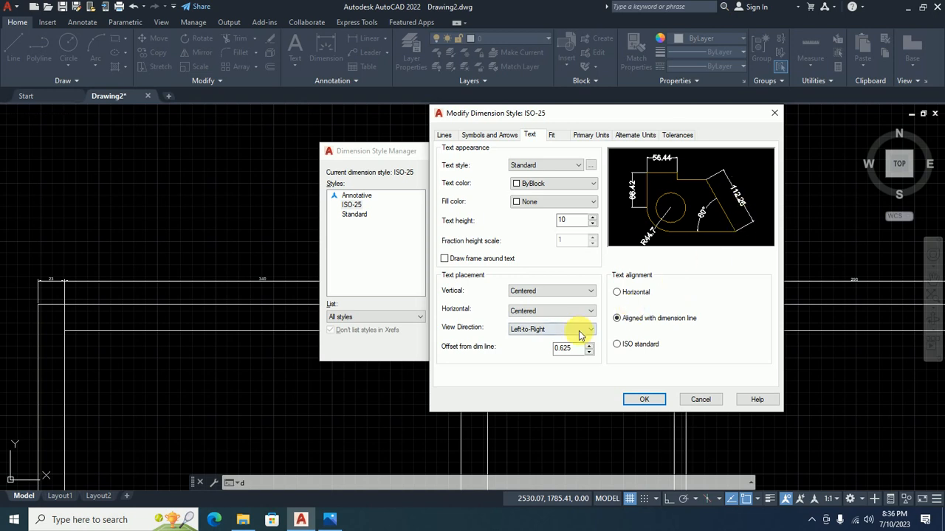
left_click_drag(580, 349, 546, 356)
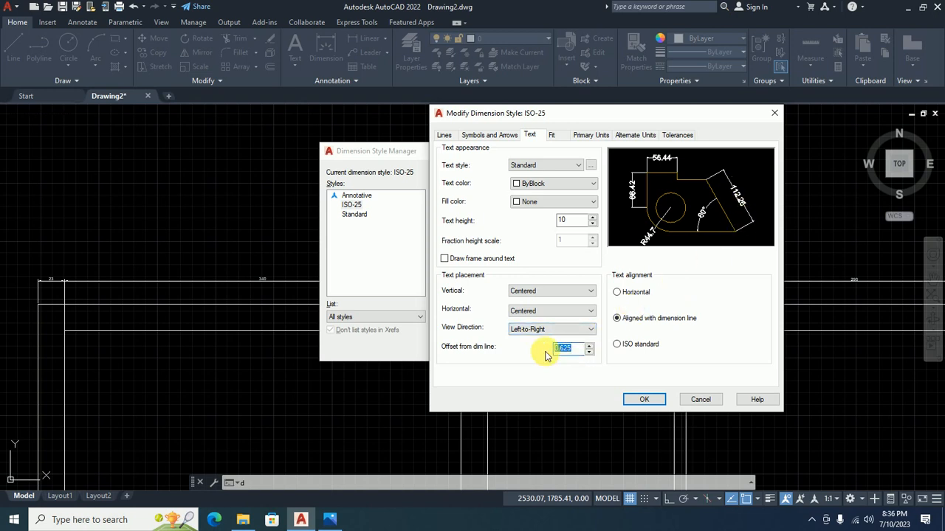
type("5")
left_click(564, 220)
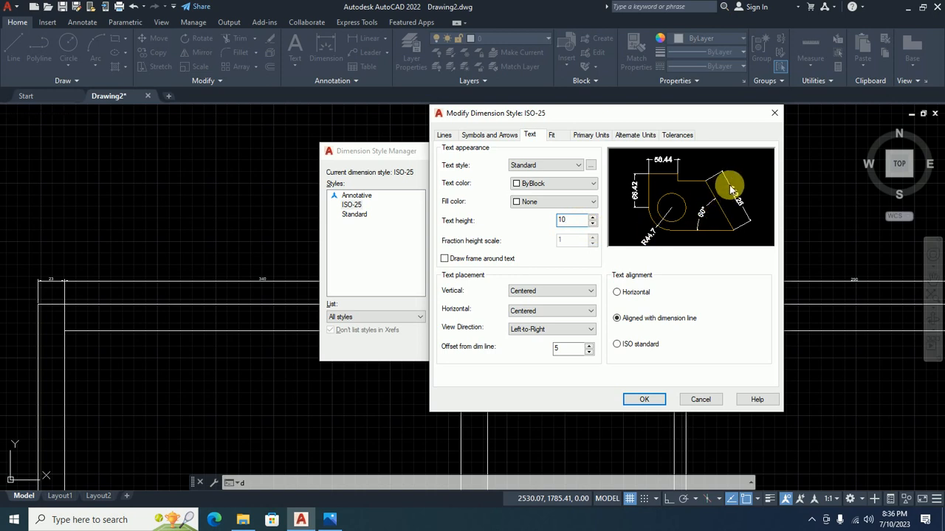
double_click(567, 348)
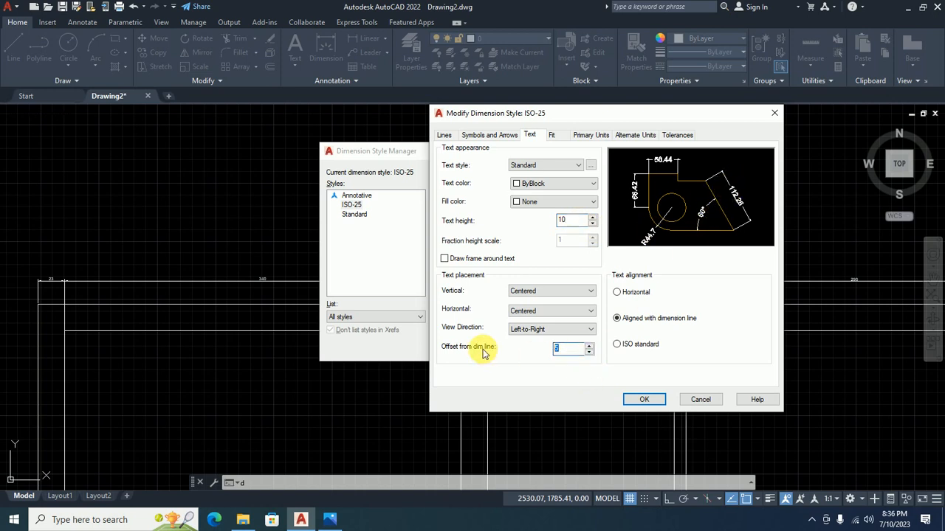
type("2.5")
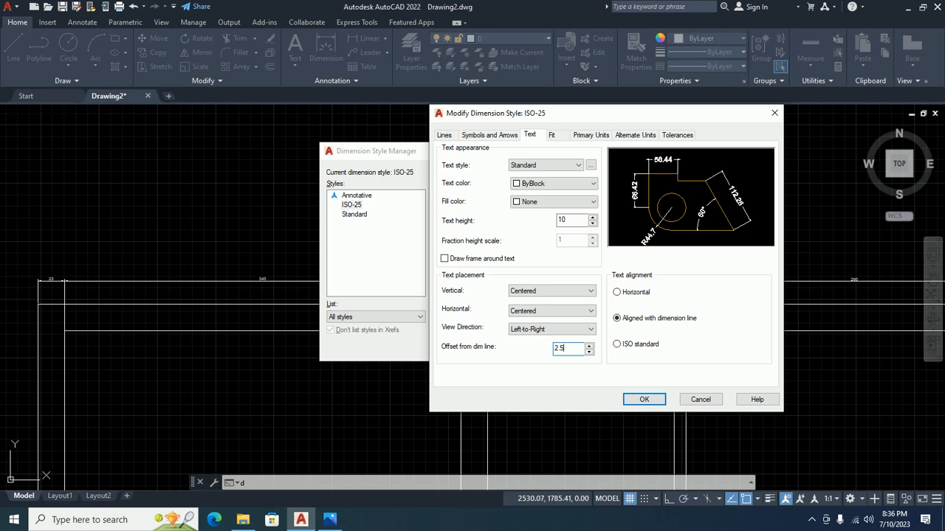
double_click(569, 222)
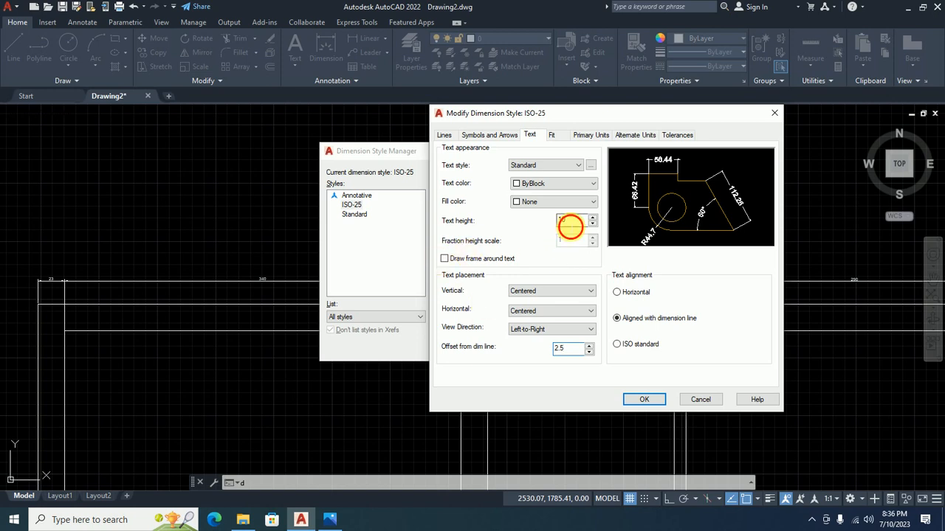
left_click(631, 294)
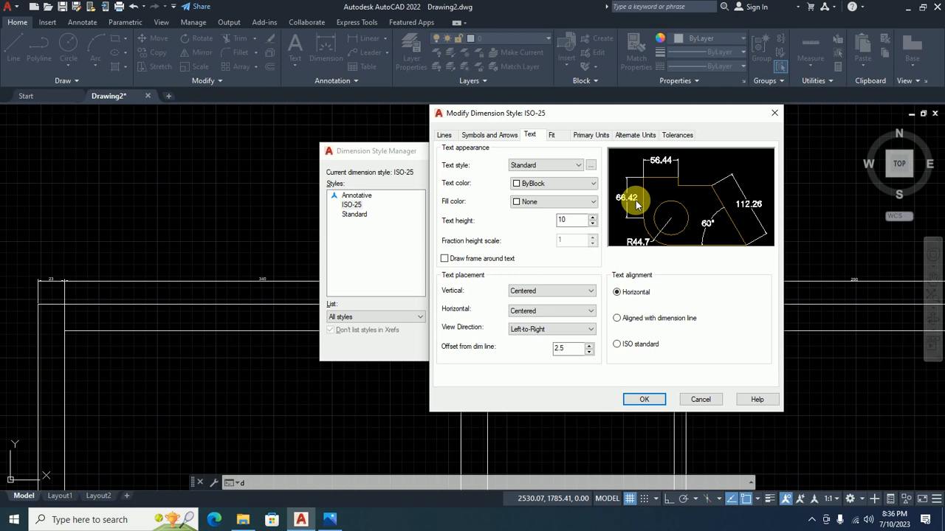
left_click(666, 320)
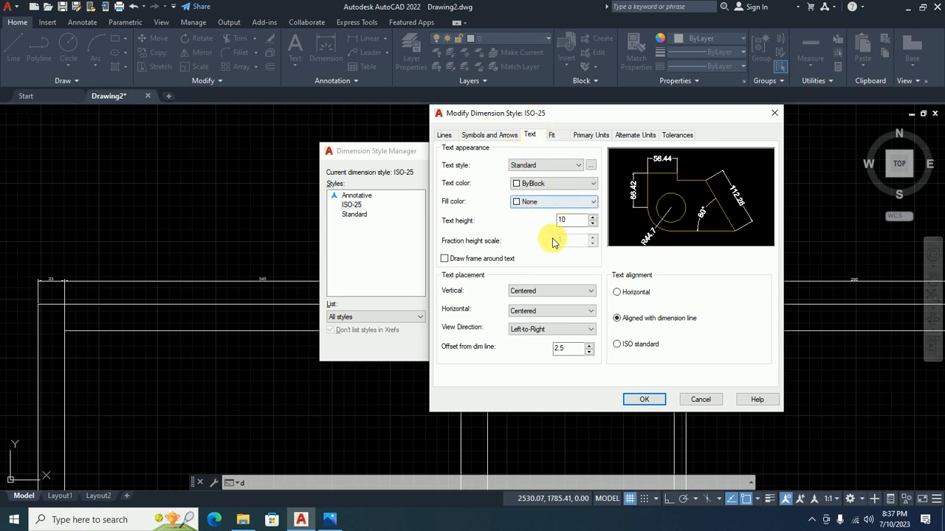
Step: Set the dimension style's arrow size to 10, keeping the closed filled arrowheads
left_click(477, 136)
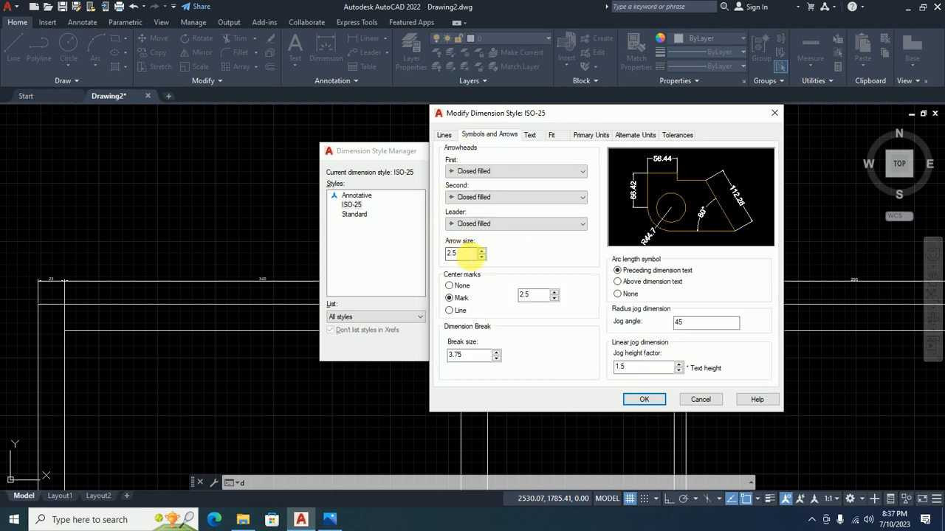
double_click(453, 253)
type("0")
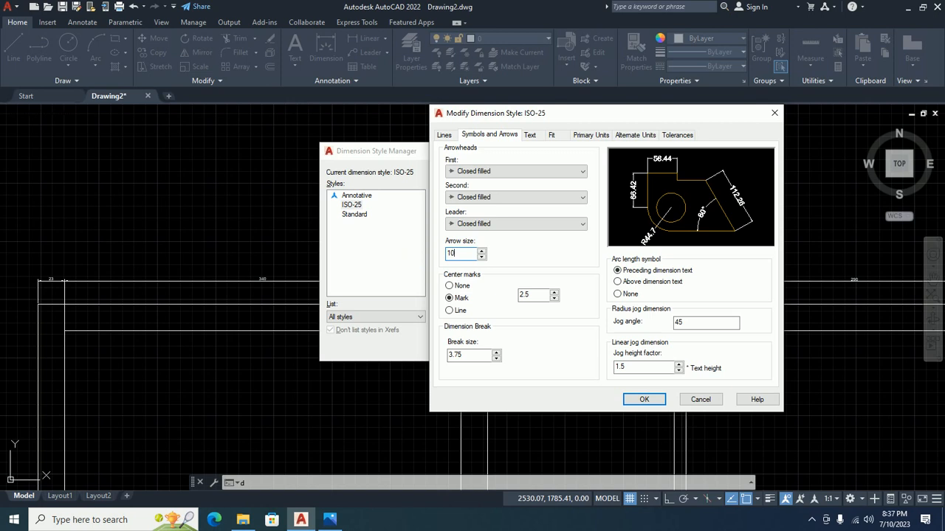
left_click(528, 295)
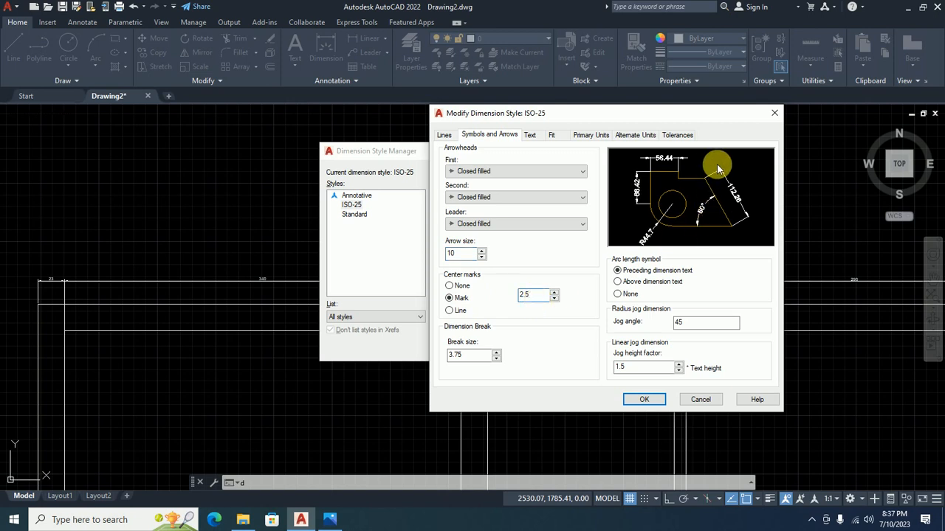
left_click(464, 171)
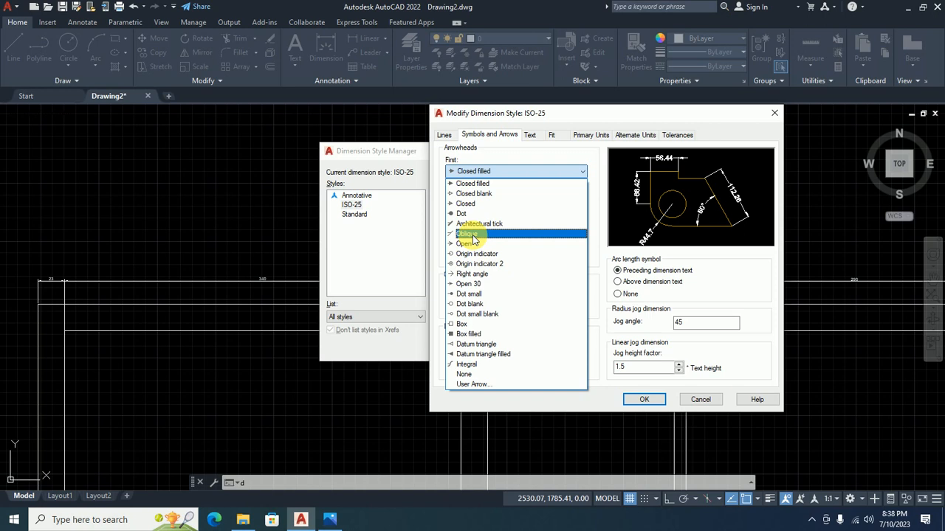
left_click(483, 172)
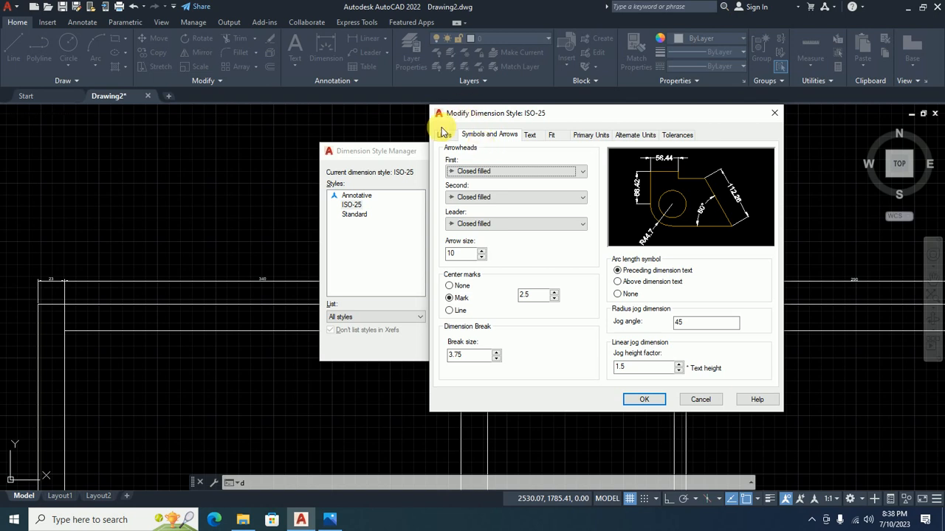
left_click(445, 136)
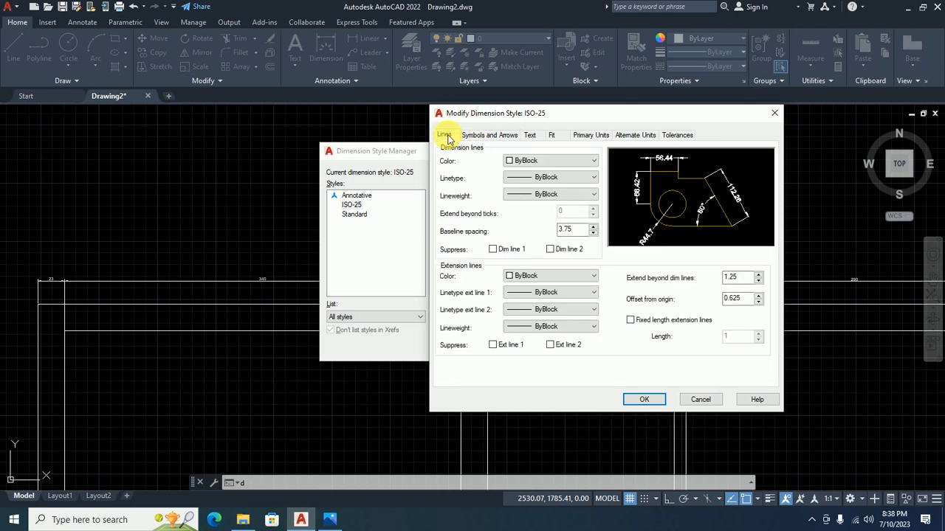
left_click(592, 136)
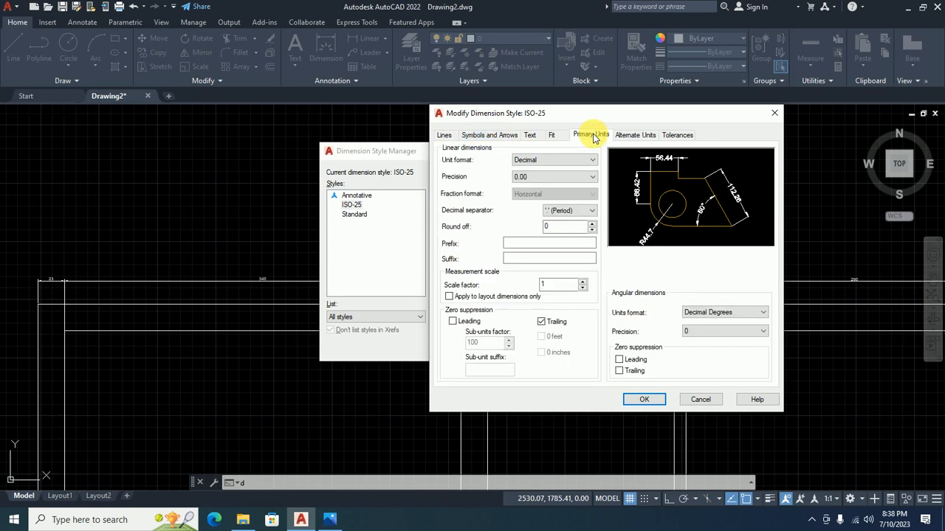
left_click(529, 137)
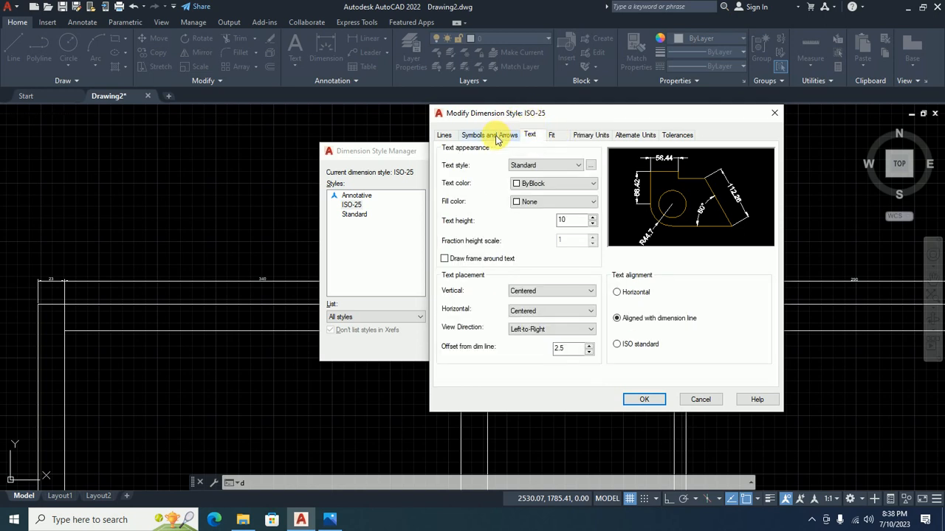
left_click(495, 137)
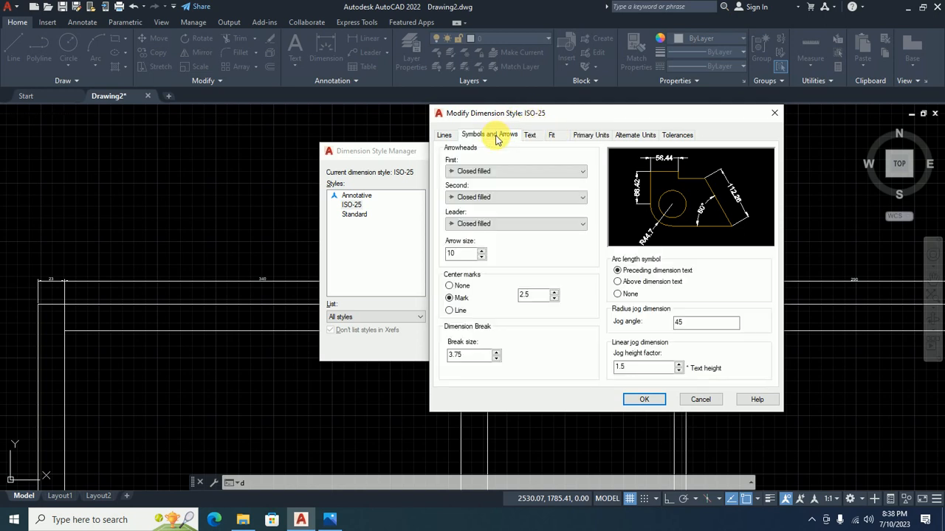
Step: Set the dimension line colour to Red in the ISO-25 style, leaving both dimension lines unsuppressed
left_click(447, 137)
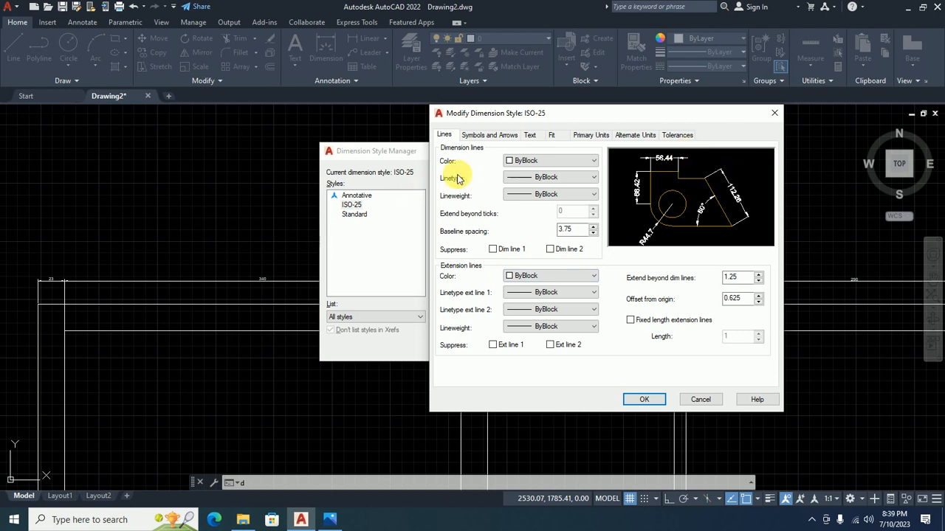
left_click(516, 160)
left_click(528, 192)
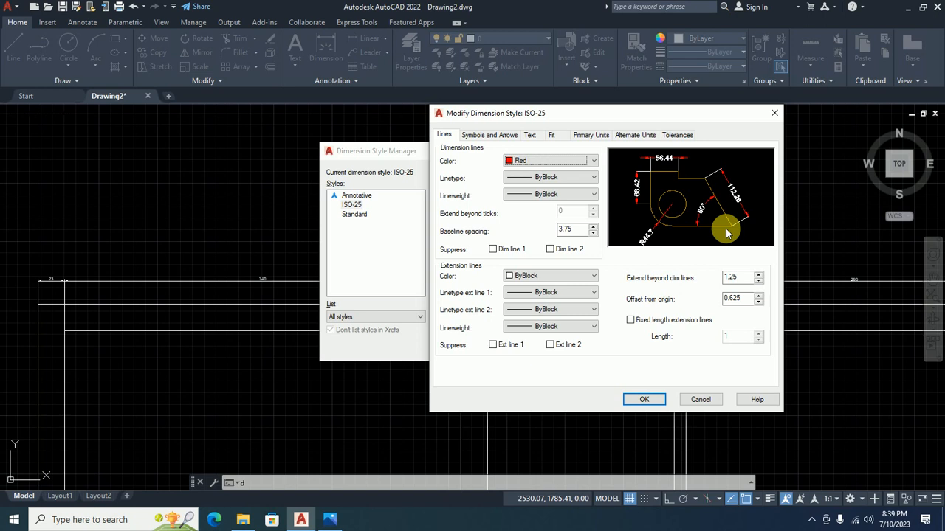
left_click(559, 252)
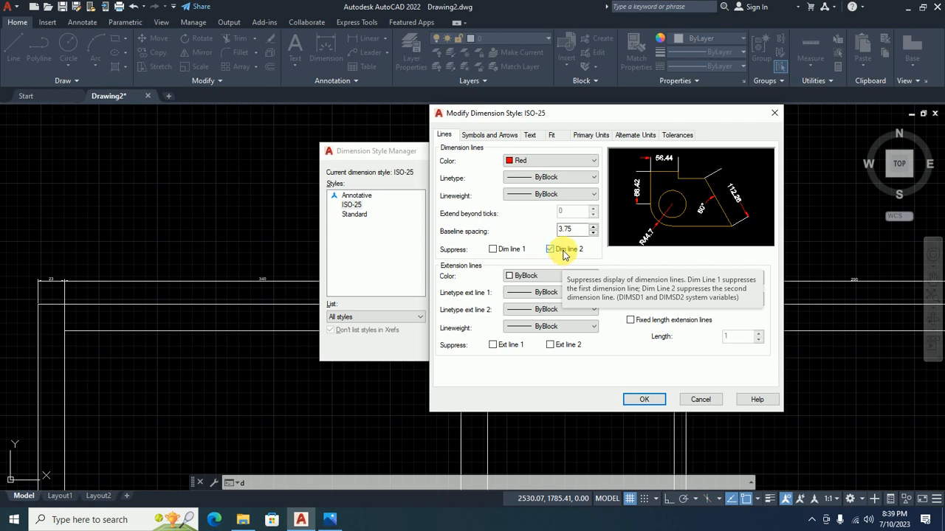
left_click(563, 253)
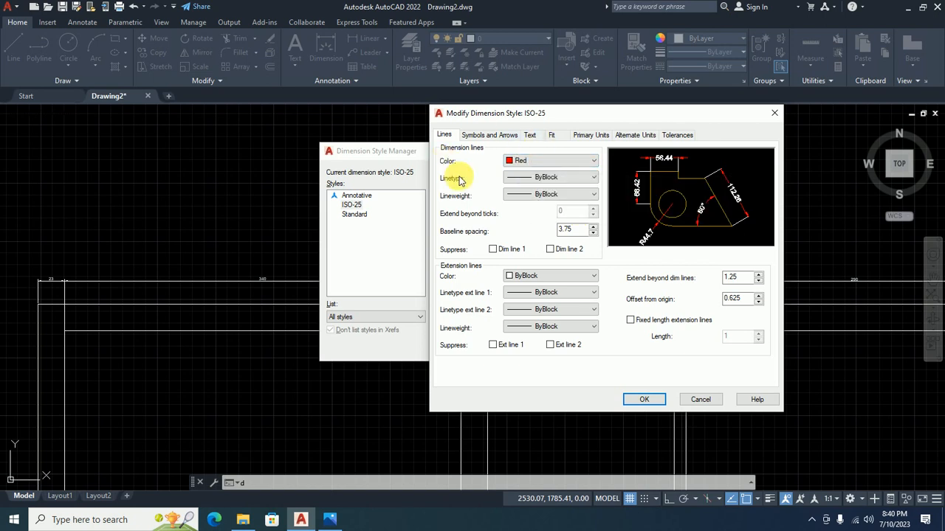
Step: Make the extension lines Green, extending 5 beyond the dimension lines and offset 5 from the origin
left_click(532, 278)
left_click(522, 324)
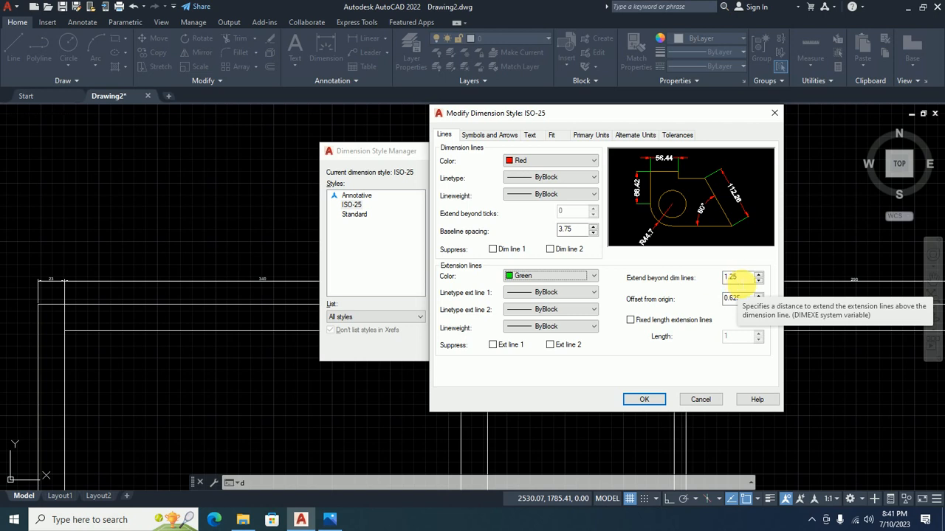
double_click(732, 278)
type("5")
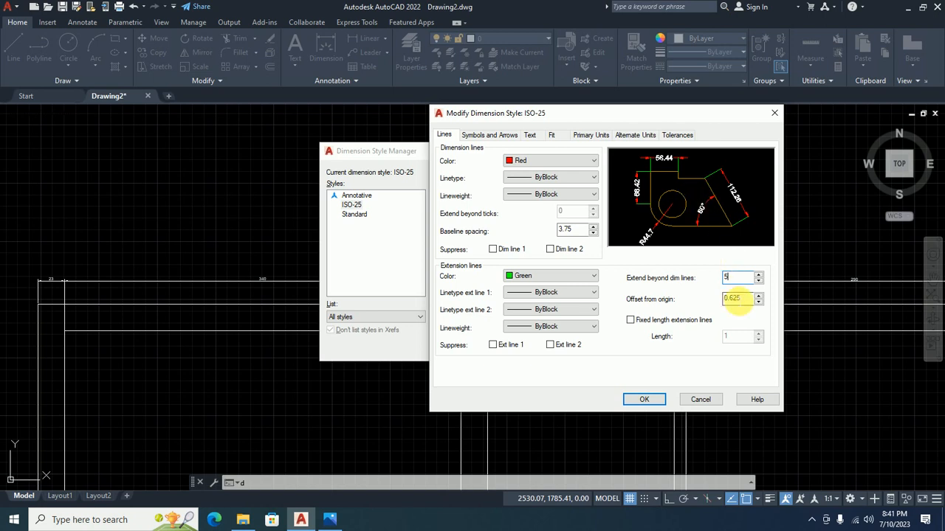
double_click(735, 299)
type("5")
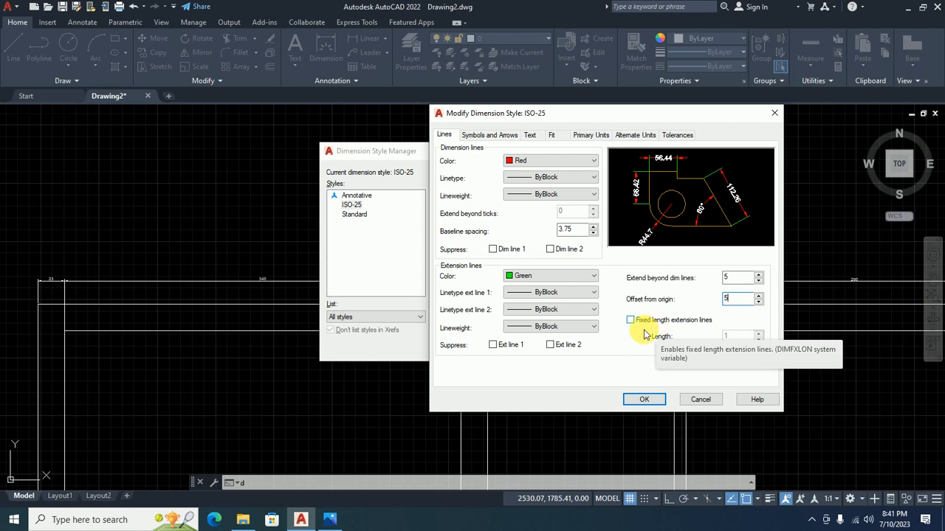
Step: Apply the style modifications, set ISO-25 as the current dimension style, and inspect the upper dimension row
left_click(652, 400)
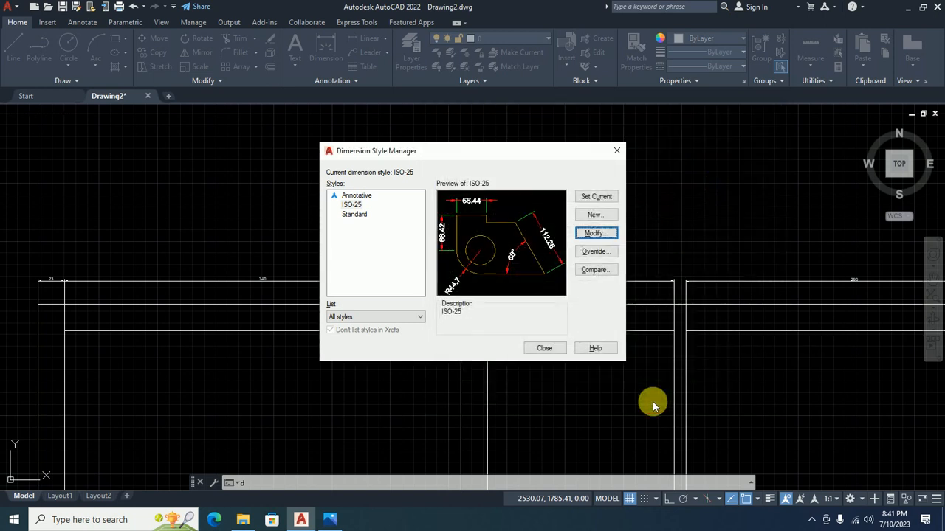
left_click(594, 197)
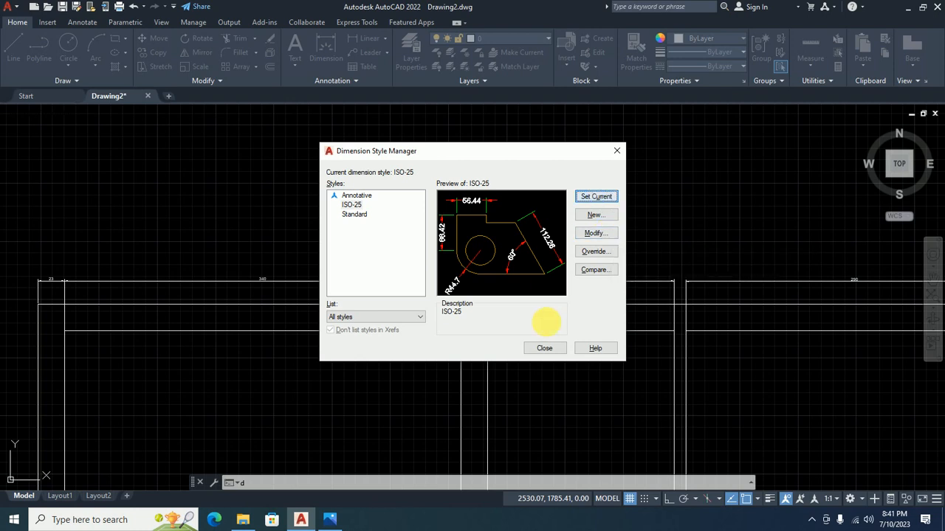
left_click(544, 347)
scroll(548, 346, "down", 4)
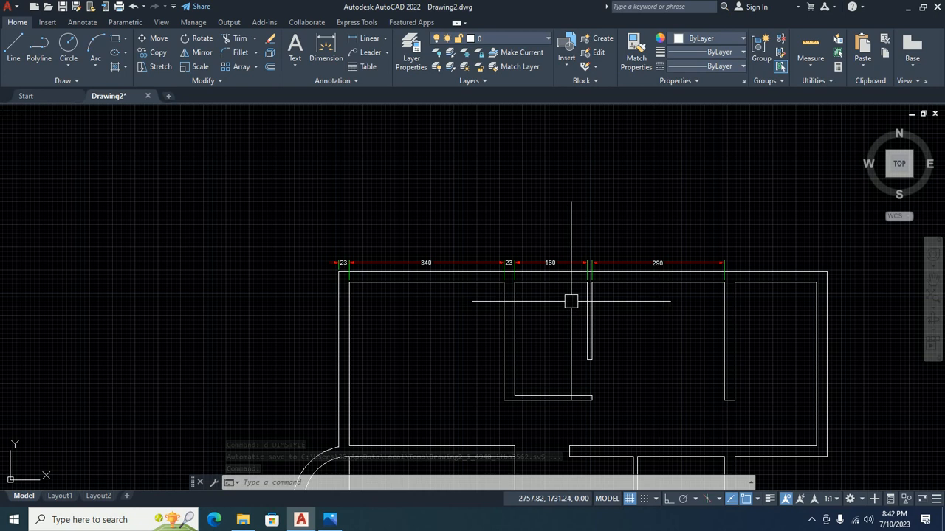
scroll(605, 273, "up", 4)
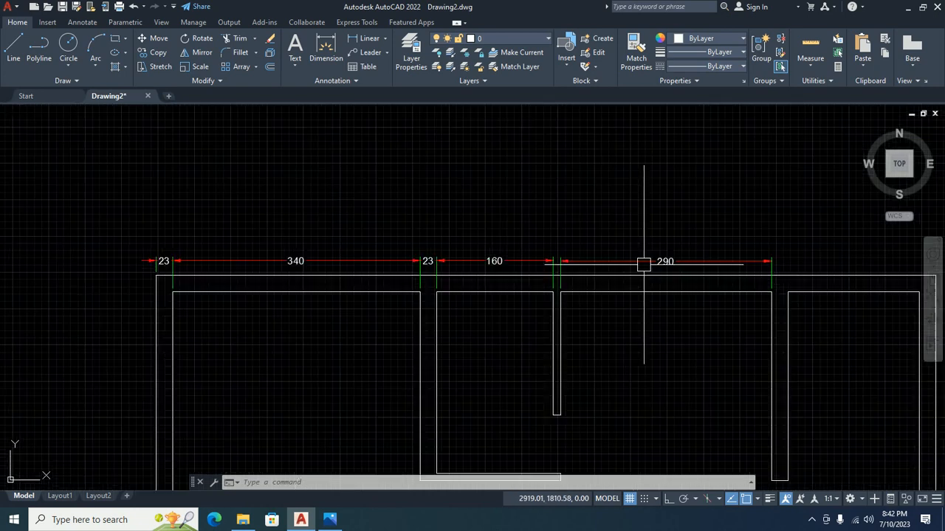
Step: Turn on ortho mode and stretch the 290 dimension line straight up, farther above the upper exterior wall
left_click(670, 259)
middle_click_drag(670, 259, 641, 266)
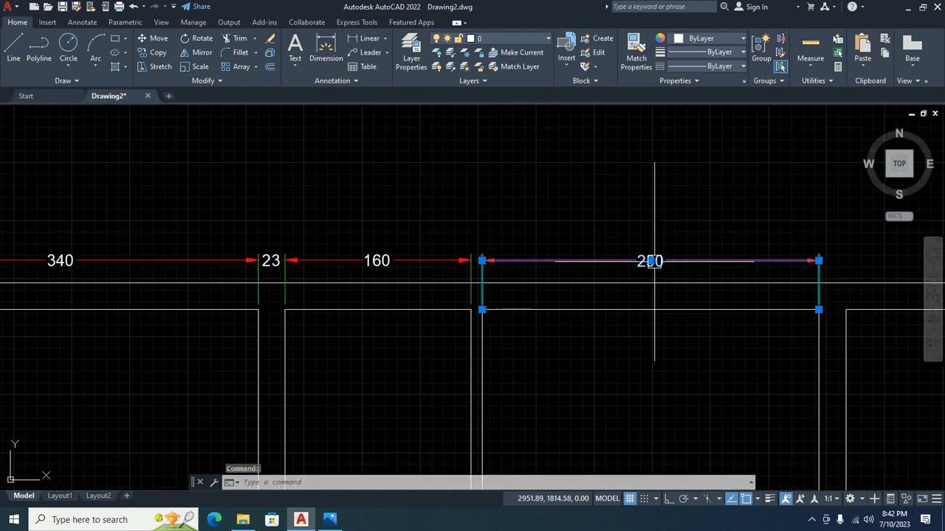
left_click(649, 261)
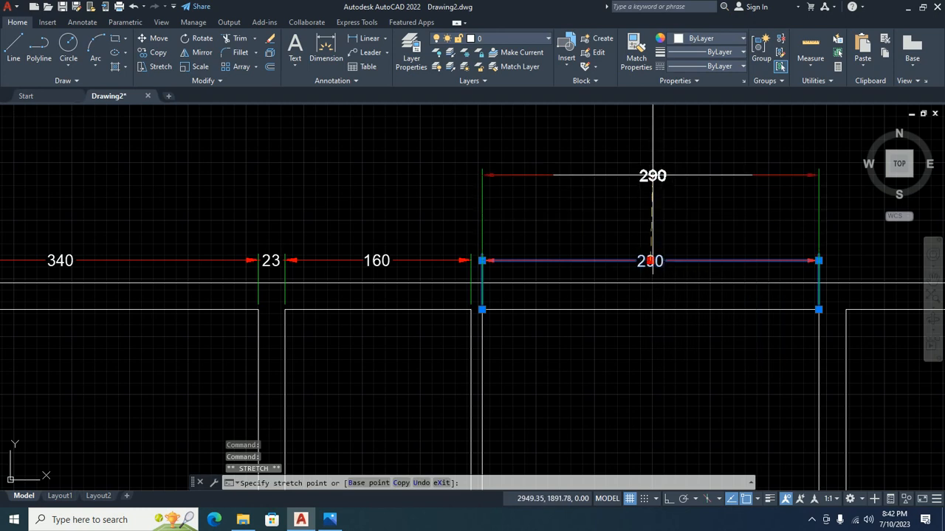
left_click(668, 499)
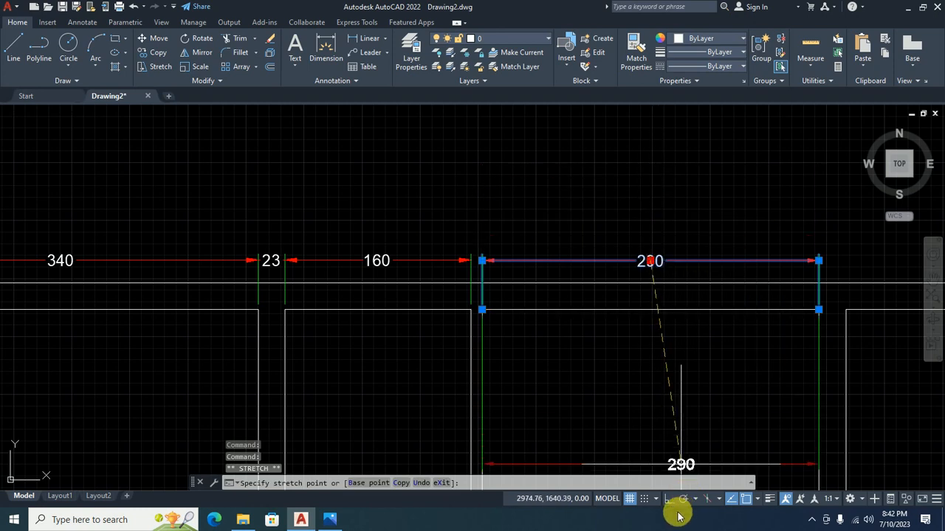
left_click(631, 169)
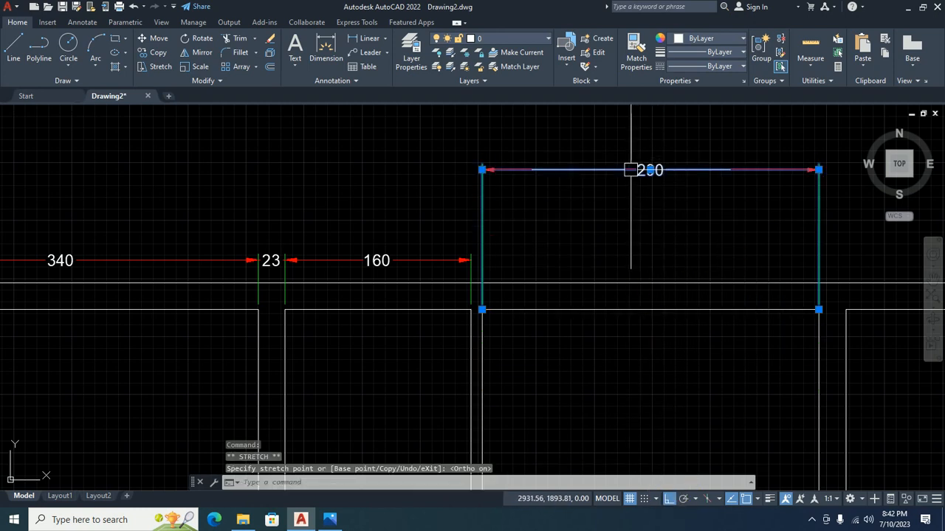
scroll(785, 232, "down", 2)
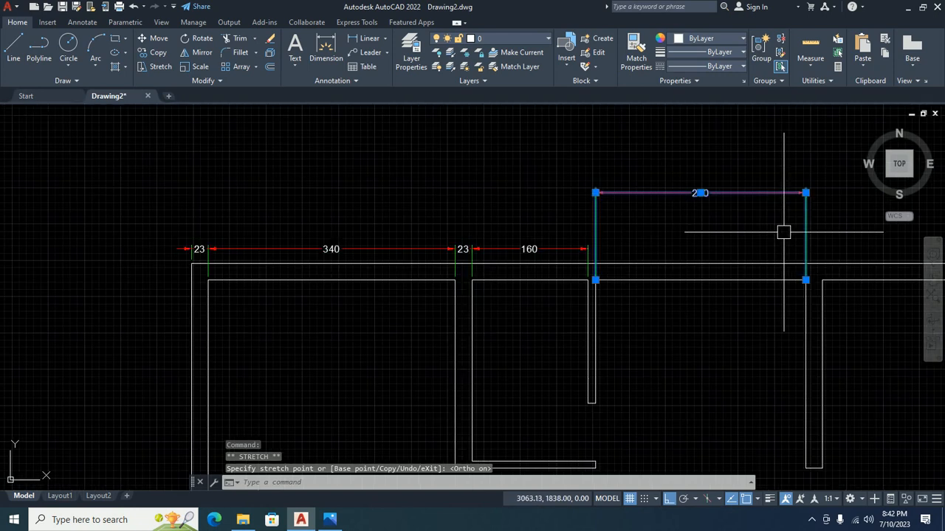
middle_click_drag(785, 232, 687, 225)
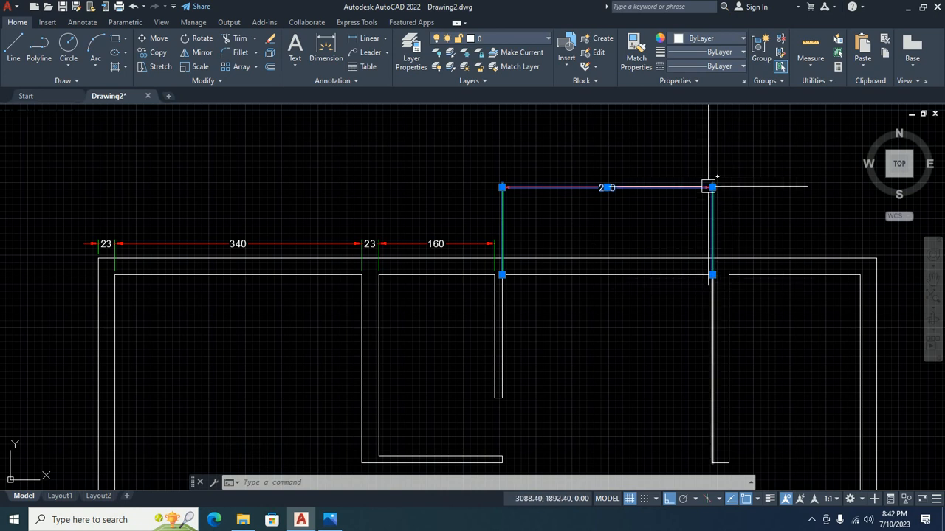
Step: Enable fixed length extension lines in the ISO-25 dimension style, with their length set to 5
type("d")
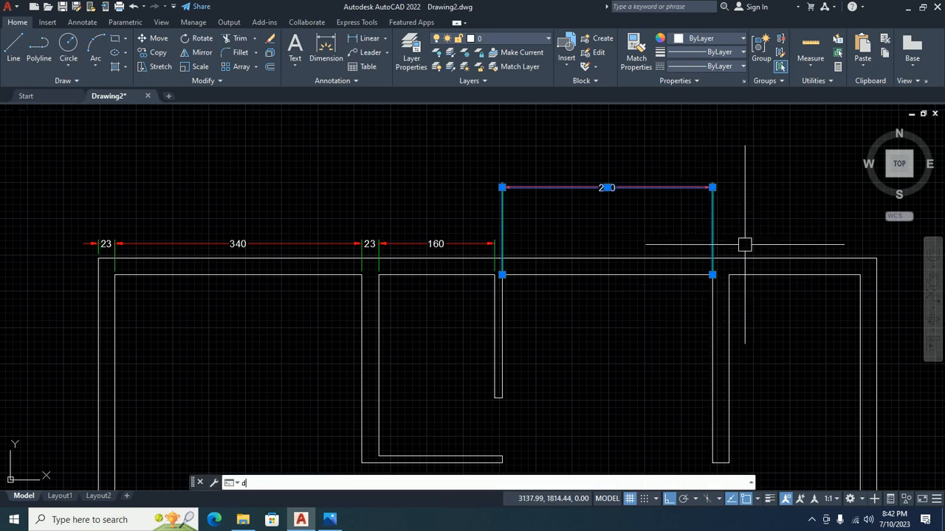
key("Return")
left_click(594, 233)
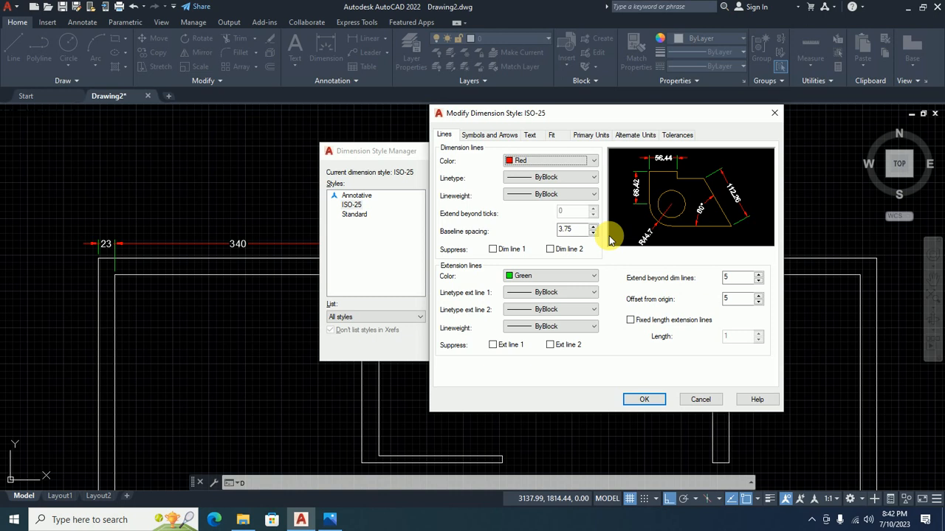
left_click(669, 326)
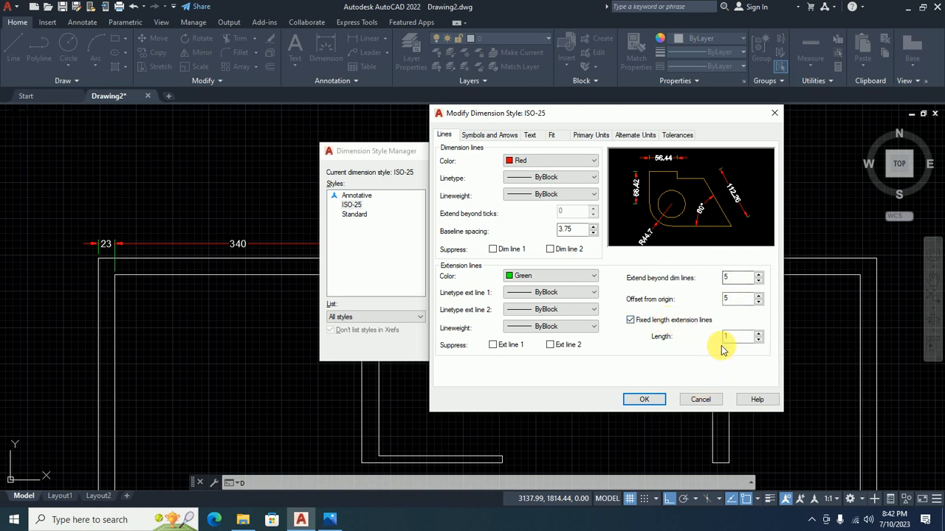
double_click(729, 337)
type("5")
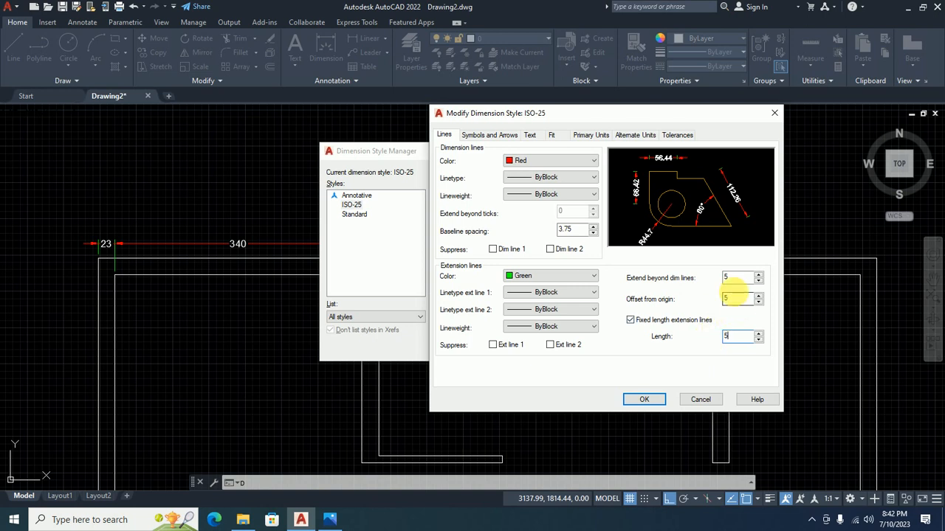
left_click(641, 401)
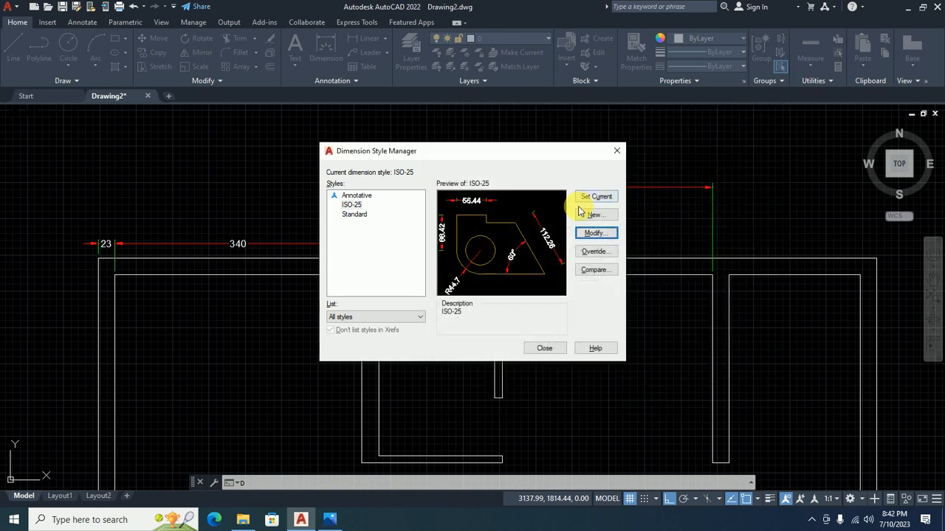
left_click(544, 348)
Step: Stretch the raised 290 dimension line back down to align with the rest of the upper dimension row
middle_click_drag(576, 358, 664, 337)
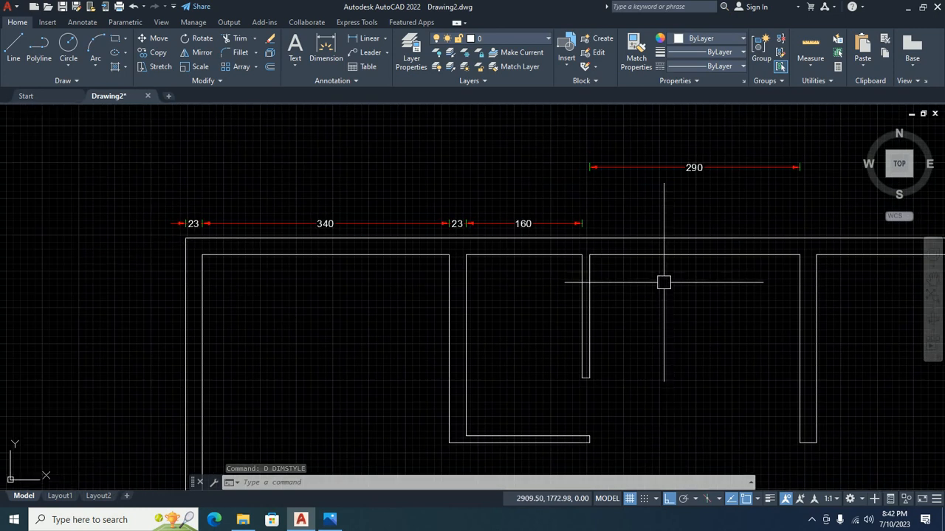
scroll(803, 163, "up", 2)
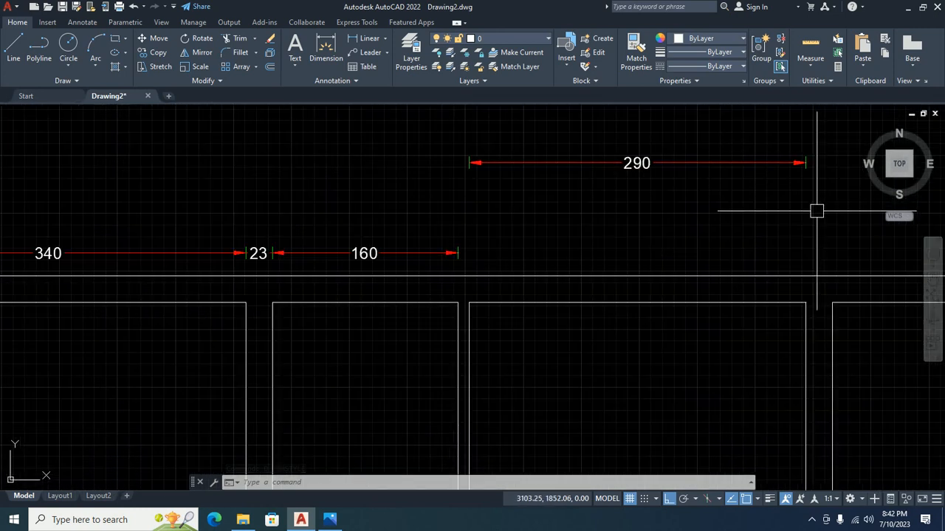
left_click(709, 161)
left_click(469, 163)
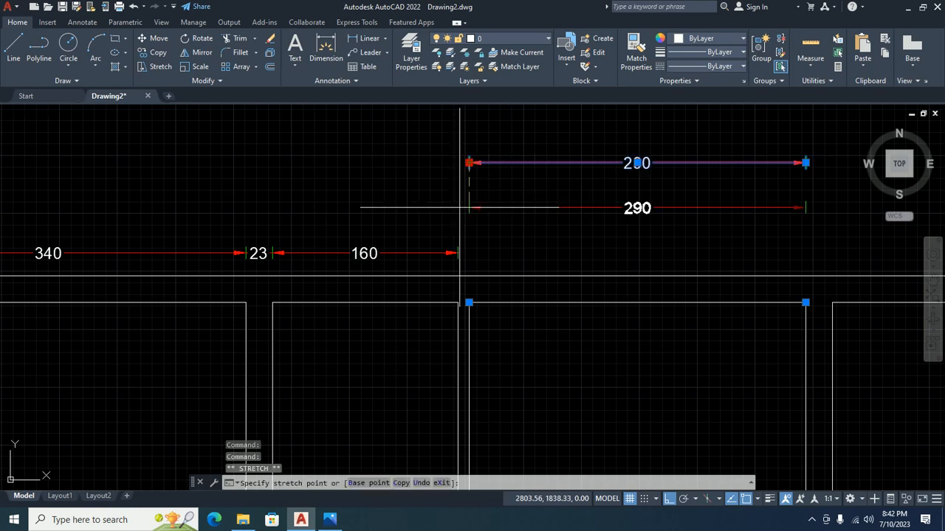
scroll(458, 254, "up", 3)
scroll(513, 207, "down", 8)
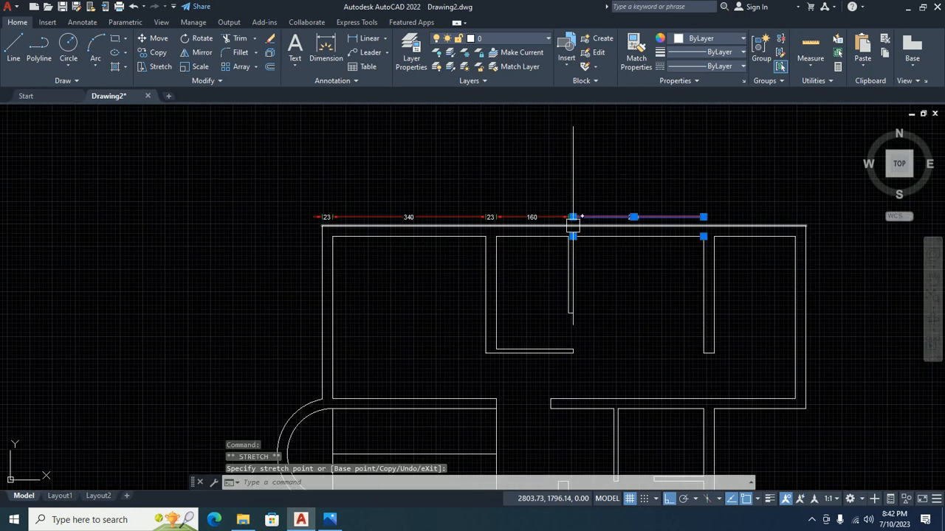
key("Escape")
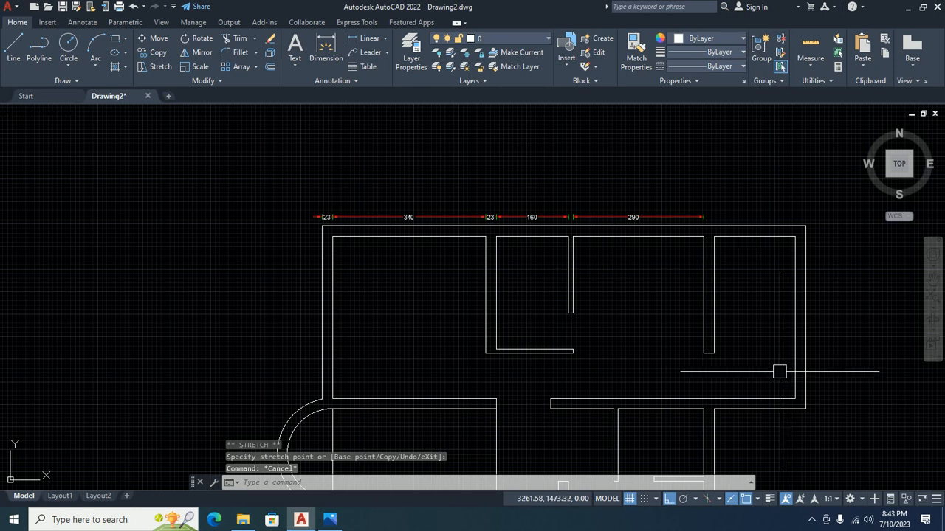
Step: Delete all the existing dimensions in the row above the upper exterior wall
left_click(724, 189)
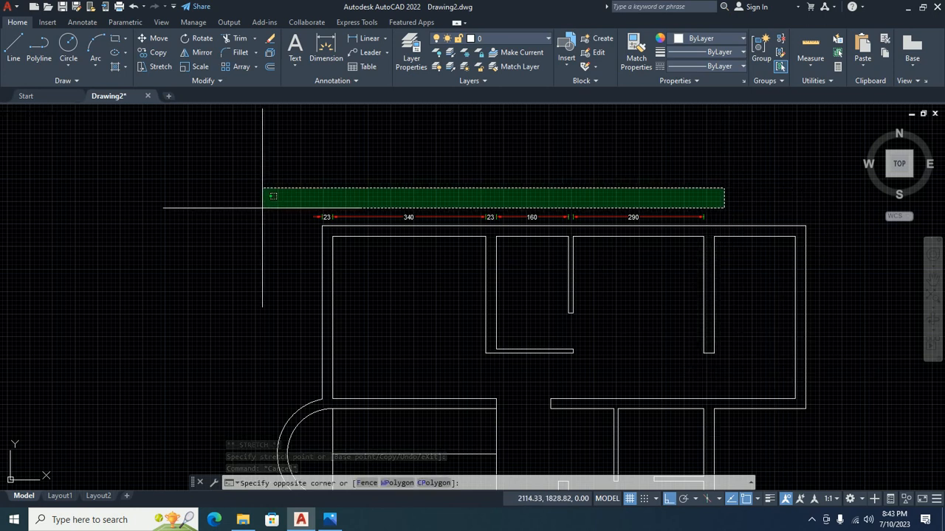
left_click(262, 207)
key("Delete")
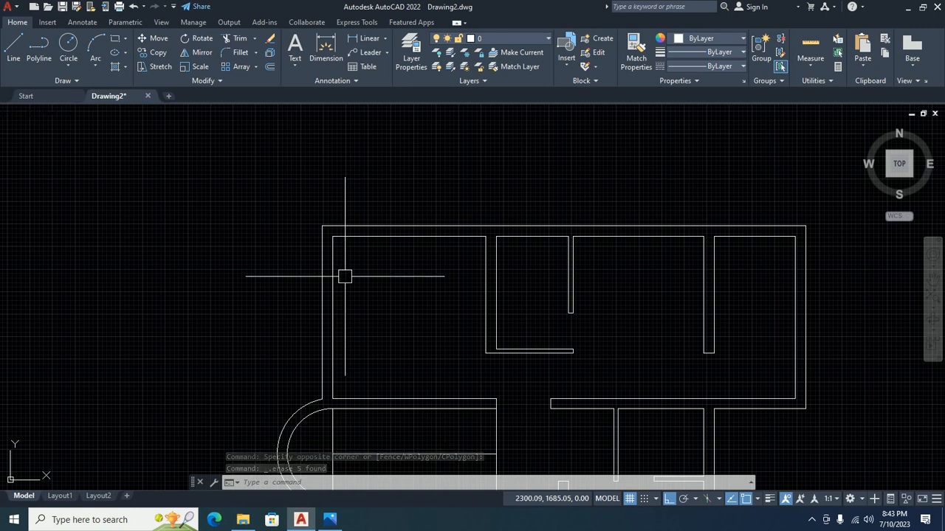
Step: Add a horizontal linear dimension across the left exterior wall's thickness, placed above the plan's upper-left corner
scroll(344, 230, "up", 3)
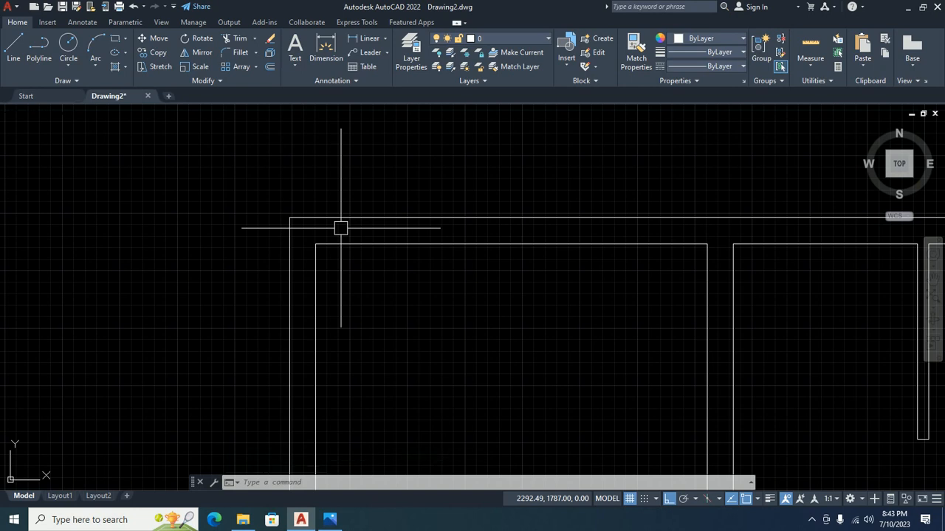
type("dli")
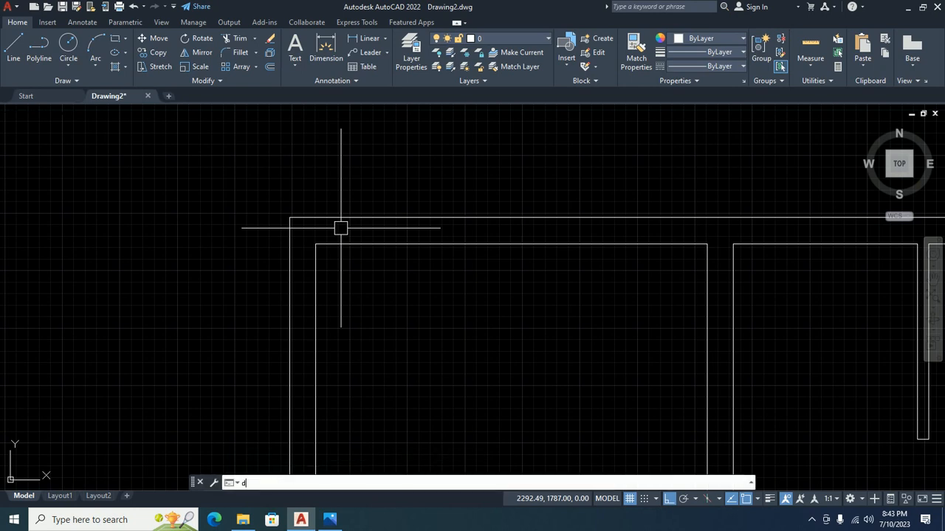
key("Return")
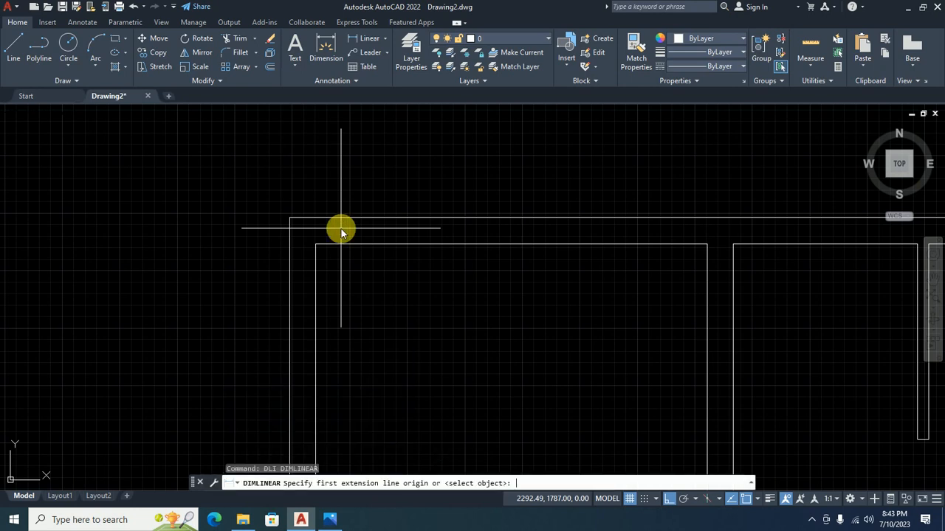
left_click(289, 218)
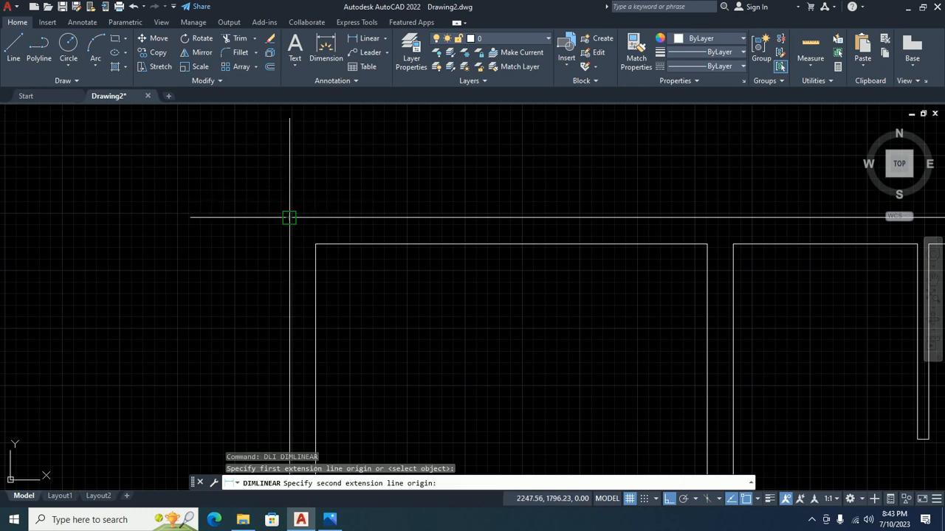
left_click(315, 243)
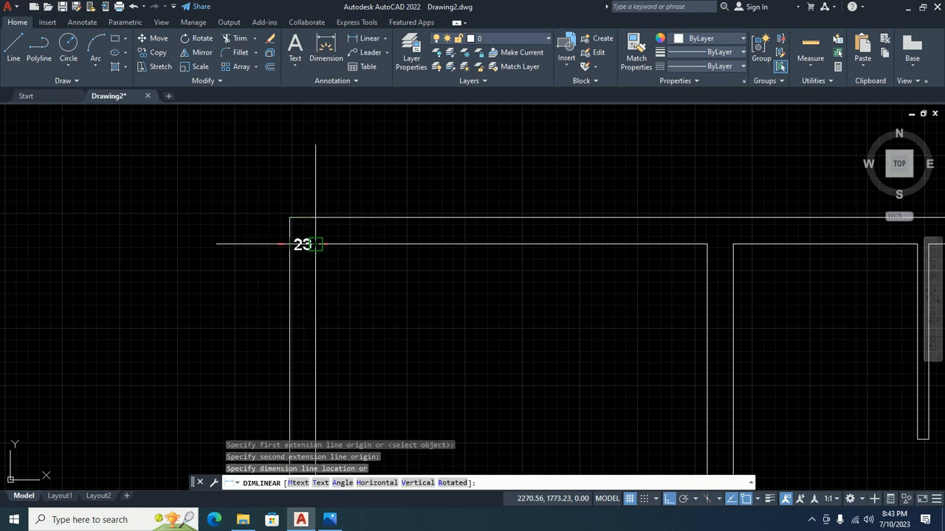
left_click(301, 175)
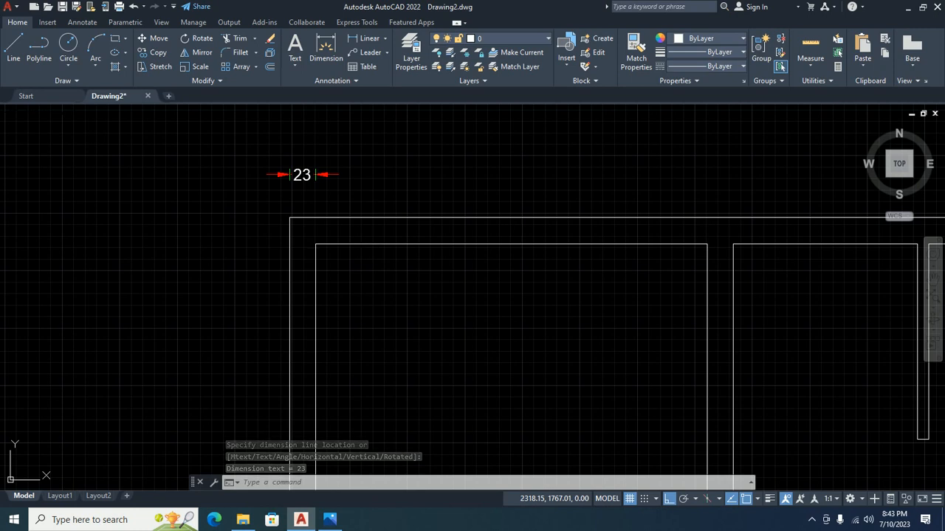
type("dco")
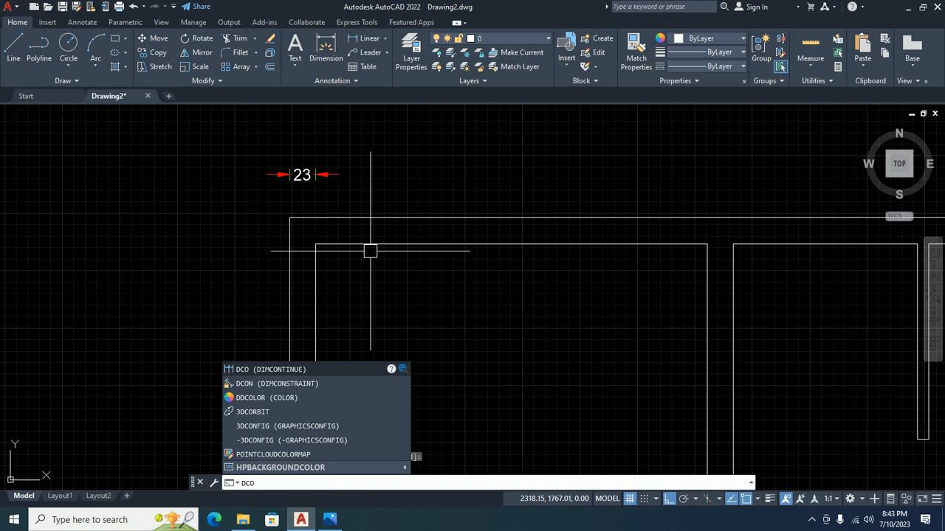
key("Return")
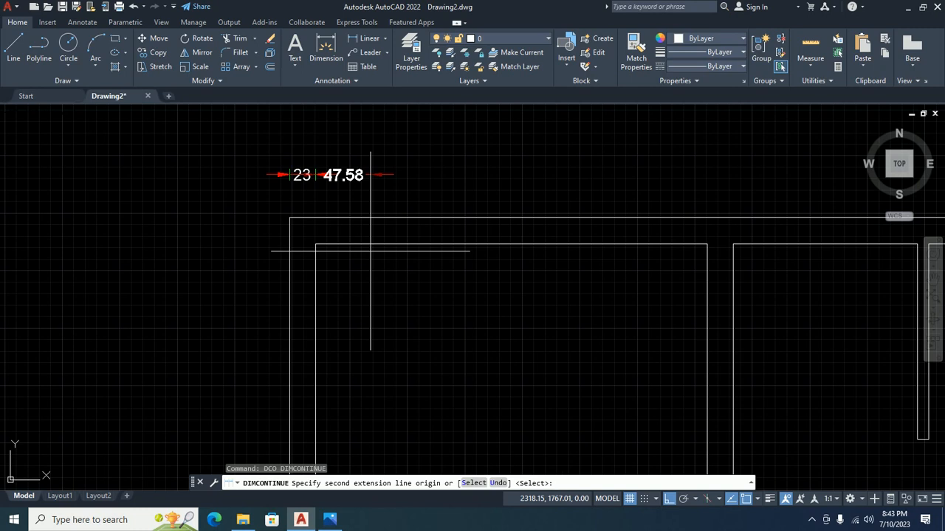
key("Escape")
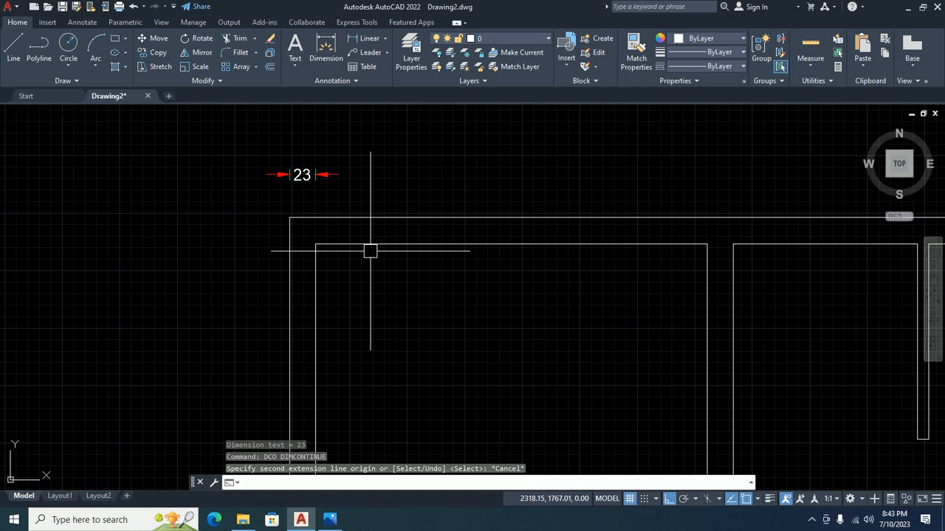
Step: Use DIMCONTINUE to extend the dimension chain across the upper-left room and the thickness of the wall to its right
type("dcx")
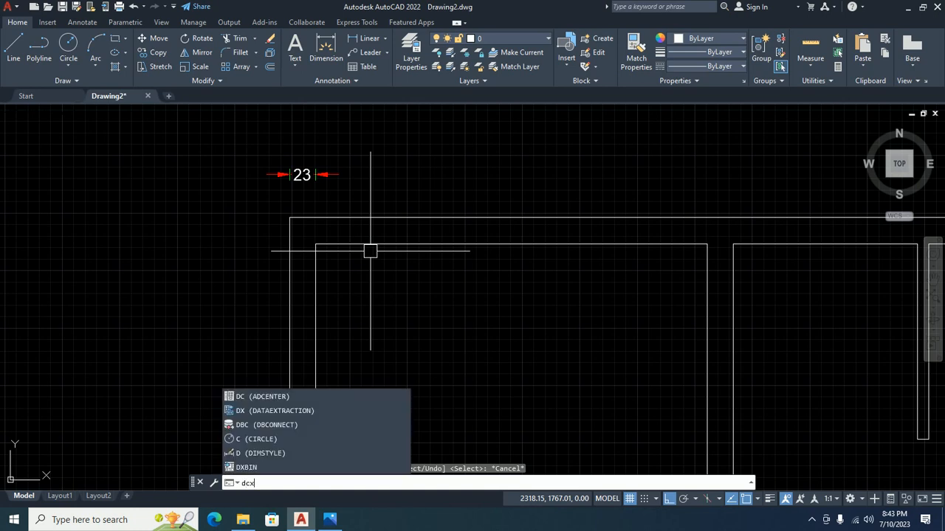
key("BackSpace")
type("o")
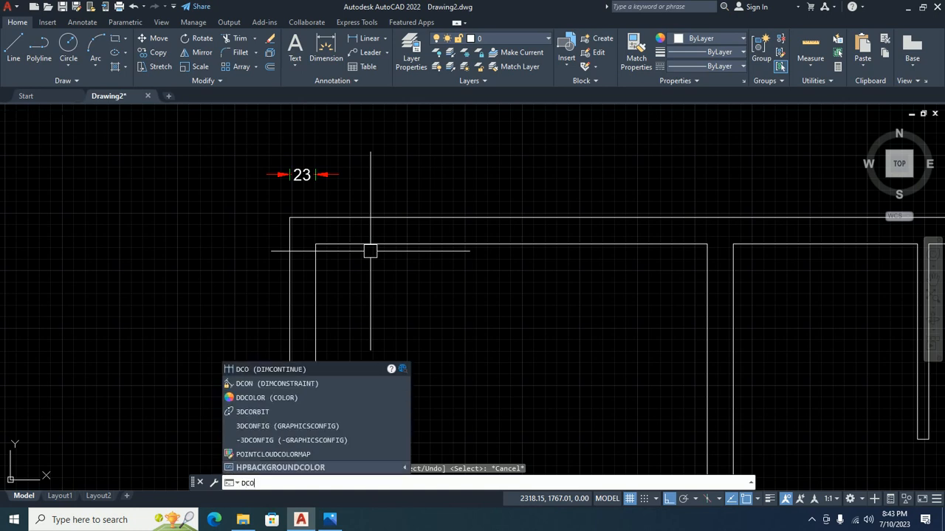
key("Return")
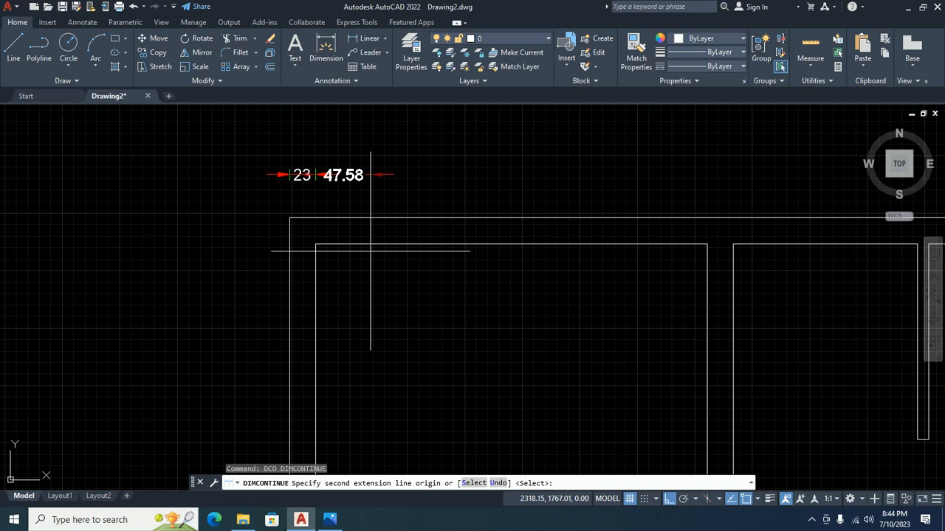
scroll(649, 279, "down", 2)
middle_click_drag(484, 283, 468, 277)
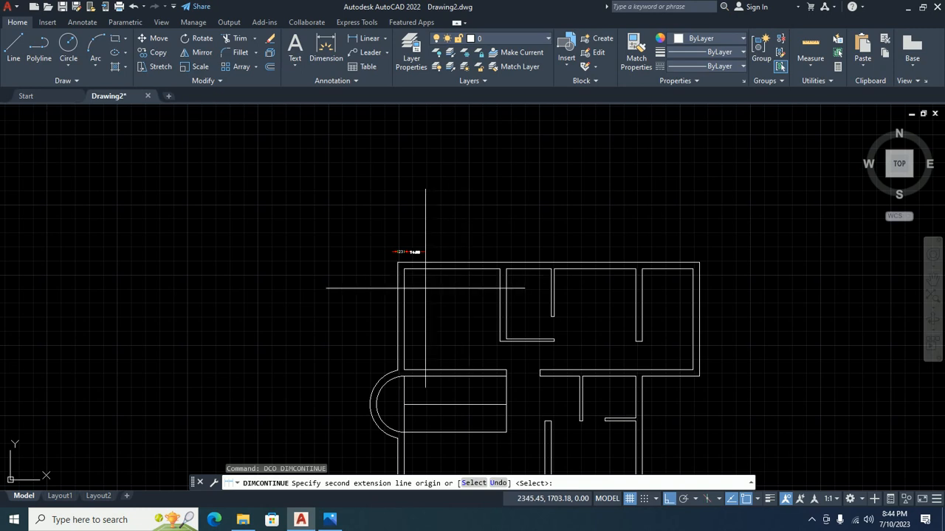
scroll(467, 278, "up", 4)
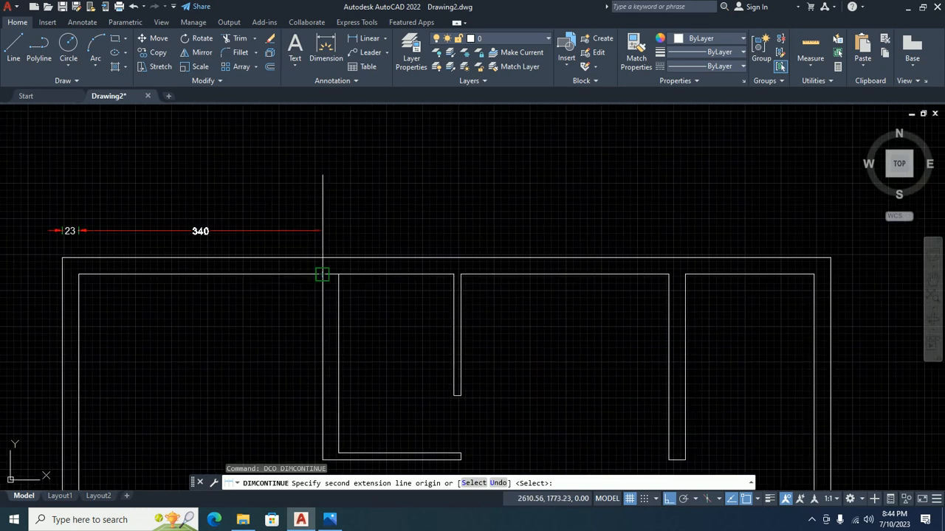
left_click(323, 275)
left_click(339, 275)
Step: Continue the dimension chain across the small second room, the thin partition and the wider third room
scroll(415, 265, "up", 2)
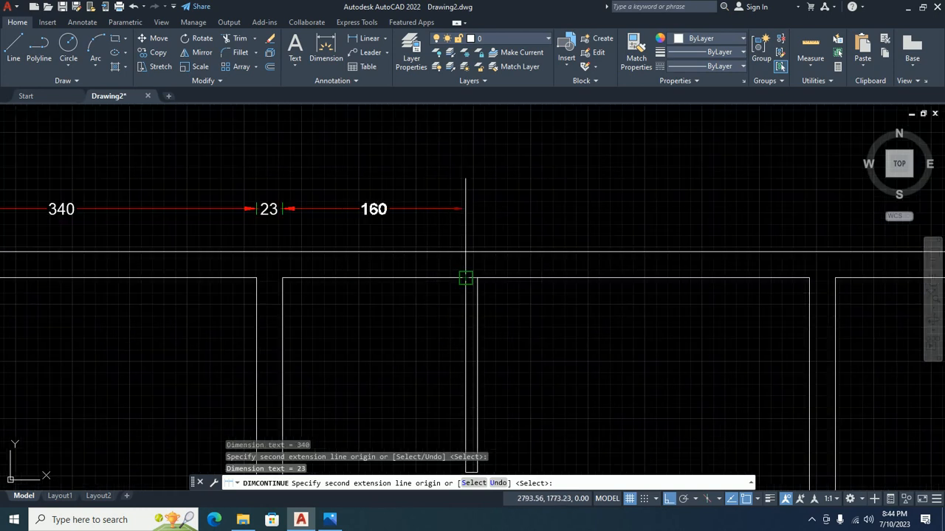
left_click(476, 278)
scroll(480, 279, "down", 4)
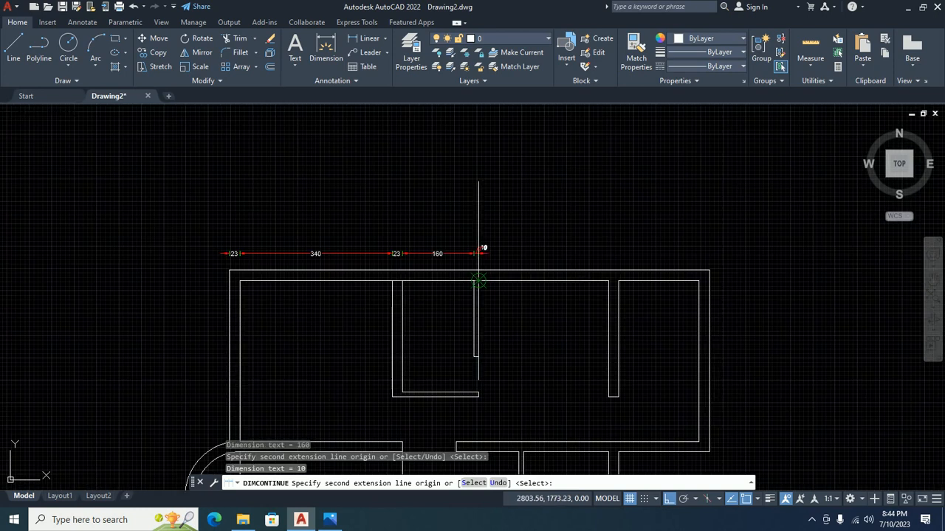
scroll(560, 291, "up", 4)
left_click(681, 266)
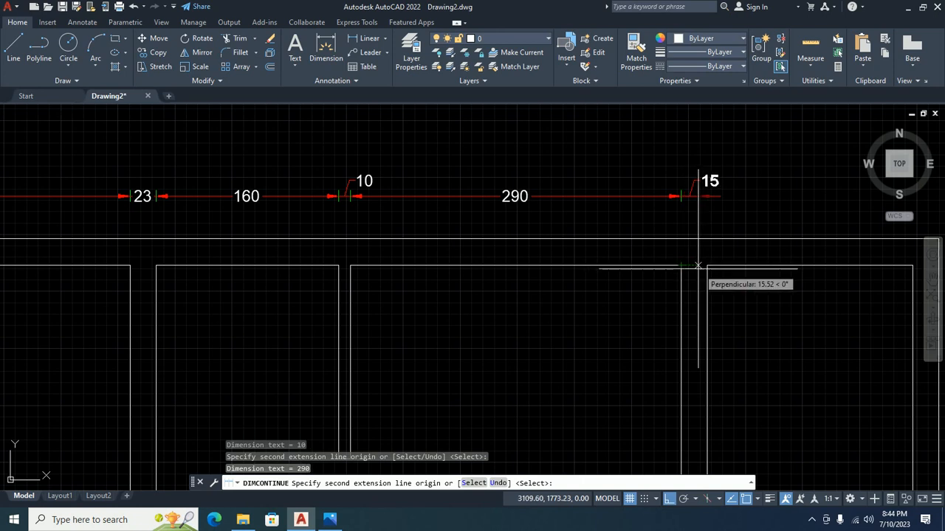
Step: Continue the upper dimension chain across the next wall's thickness, the upper-right room and the right exterior wall, finishing the chain
left_click(707, 266)
scroll(707, 266, "down", 4)
scroll(664, 317, "up", 5)
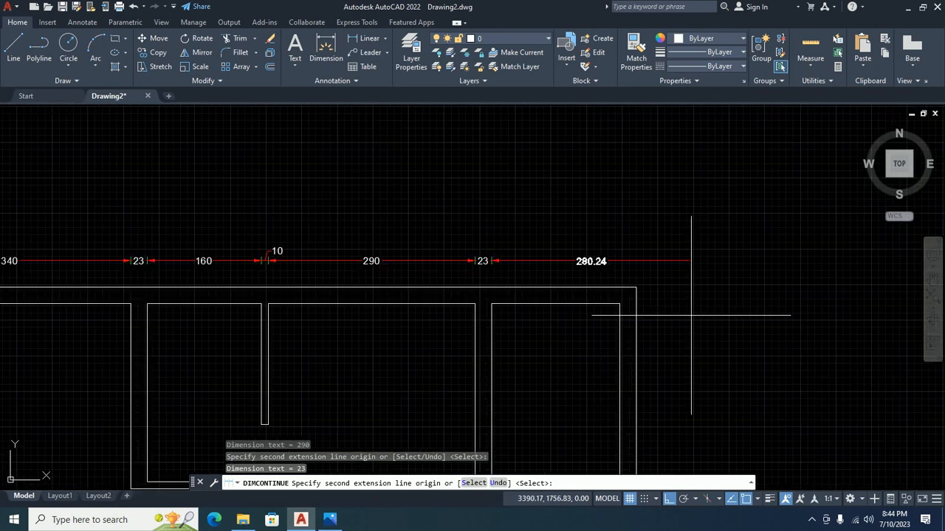
left_click(619, 303)
left_click(636, 287)
scroll(695, 302, "down", 4)
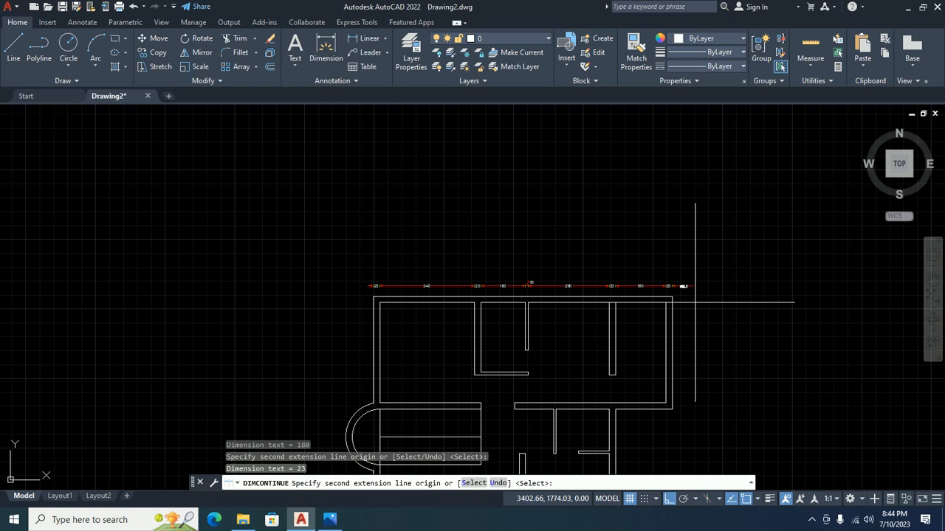
key("Escape")
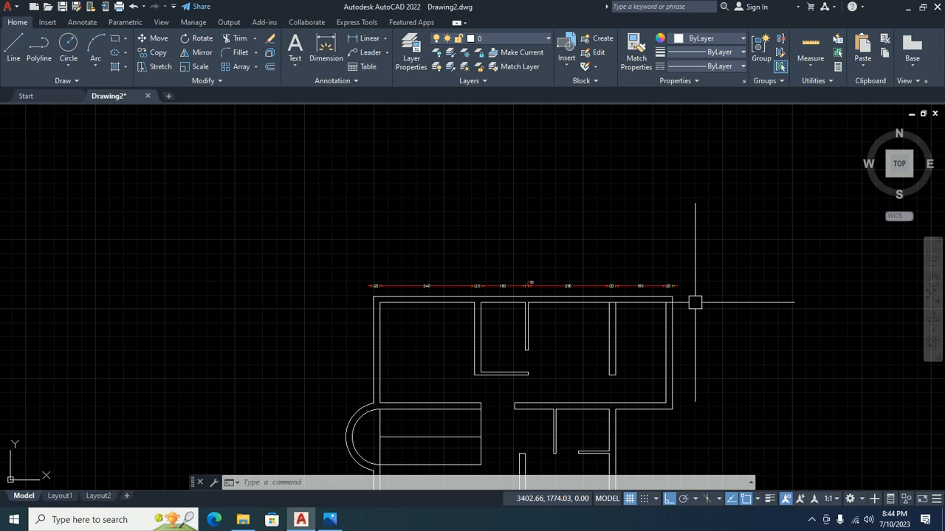
Step: Add a vertical linear dimension across the upper exterior wall's thickness, placed just outside the plan's upper-right corner
type("dli")
key("Return")
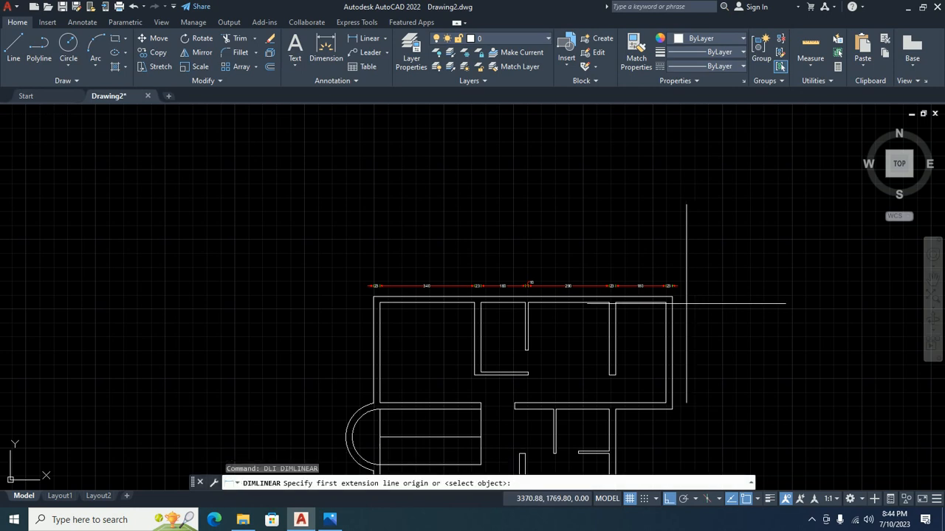
scroll(687, 302, "up", 5)
left_click(683, 279)
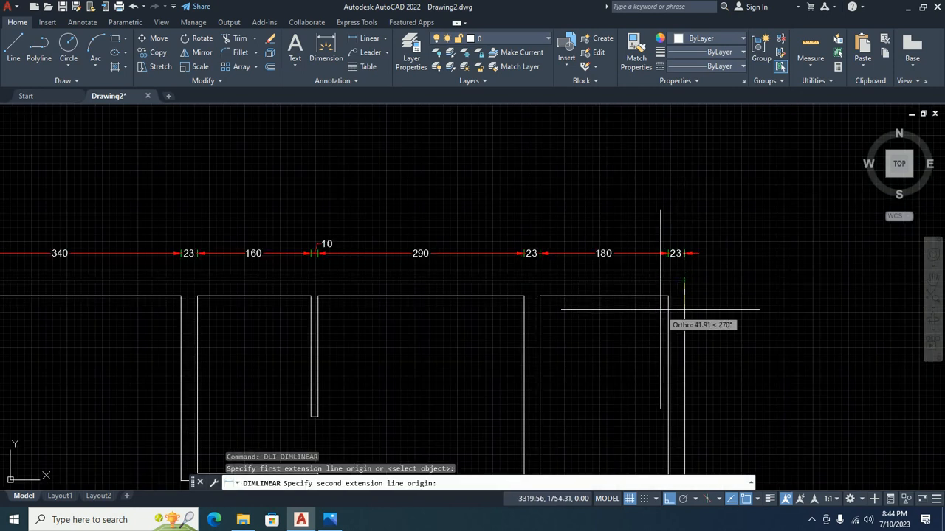
left_click(669, 296)
scroll(687, 312, "up", 5)
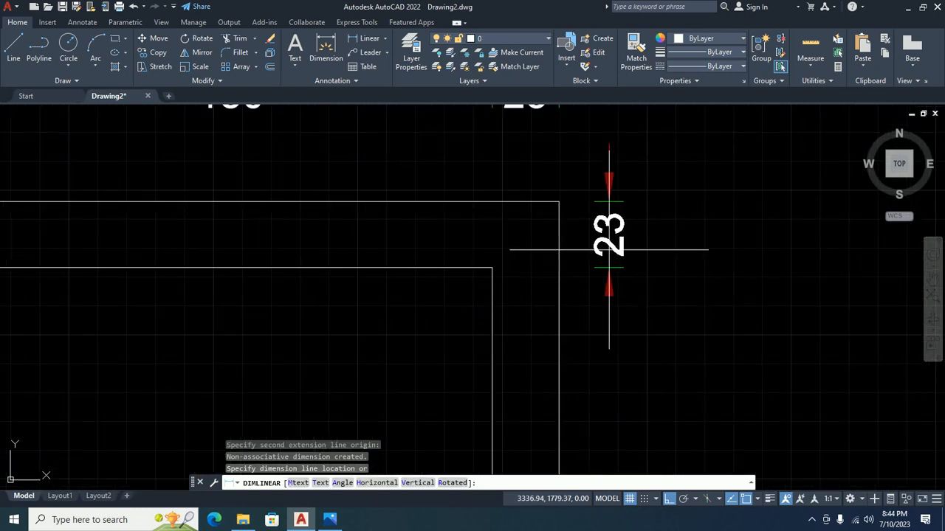
left_click(616, 252)
Step: Use DIMCONTINUE to extend the vertical chain down the upper-right room and across the thickness of the wall below it
scroll(618, 251, "down", 2)
scroll(618, 251, "down", 6)
middle_click_drag(614, 321, 563, 250)
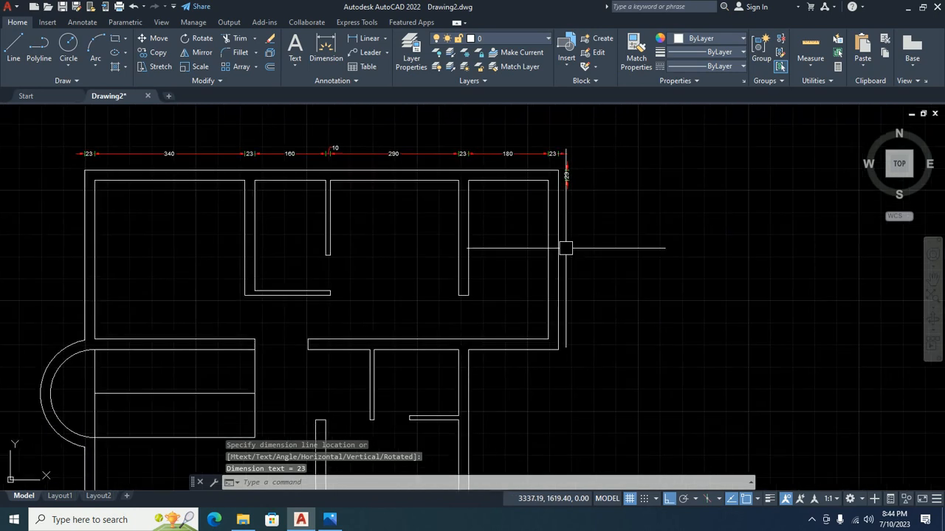
type("dco")
key("Return")
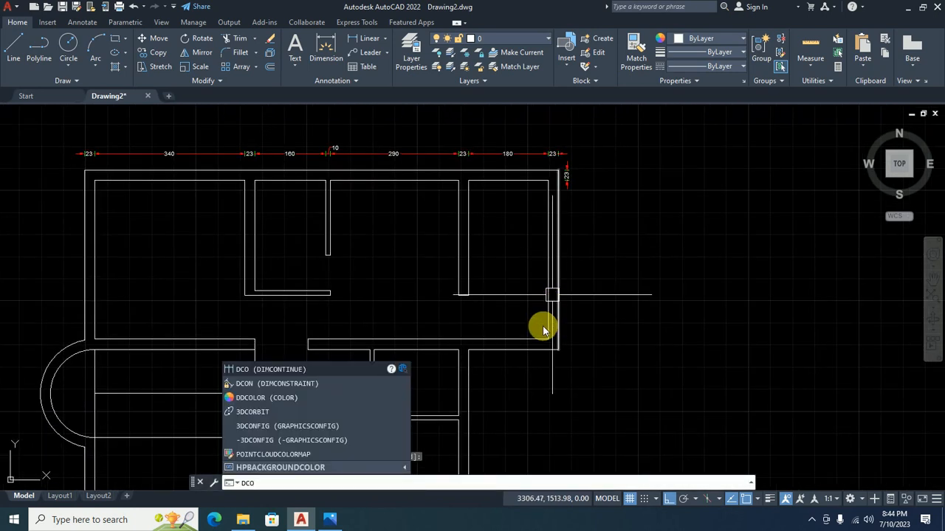
key("Return")
scroll(561, 333, "up", 4)
left_click(565, 323)
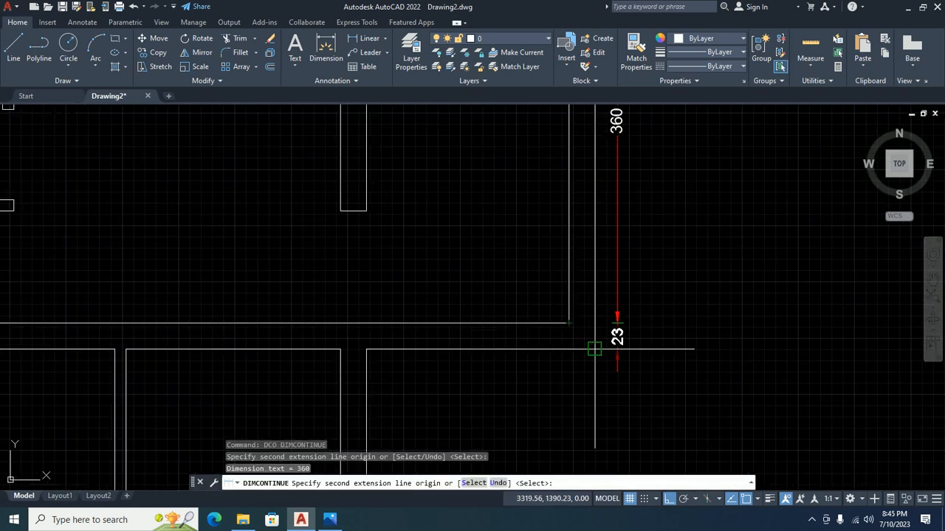
left_click(594, 348)
Step: Continue the right-side chain past the small room, thin partition, large right room and its lower wall to the plan's lower-right corner
middle_click_drag(596, 351, 692, 111)
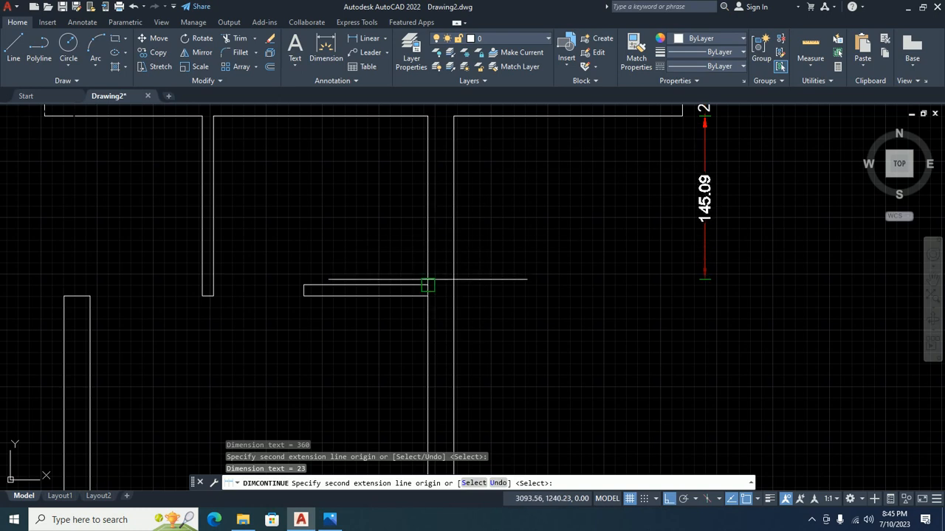
left_click(428, 296)
scroll(428, 317, "down", 5)
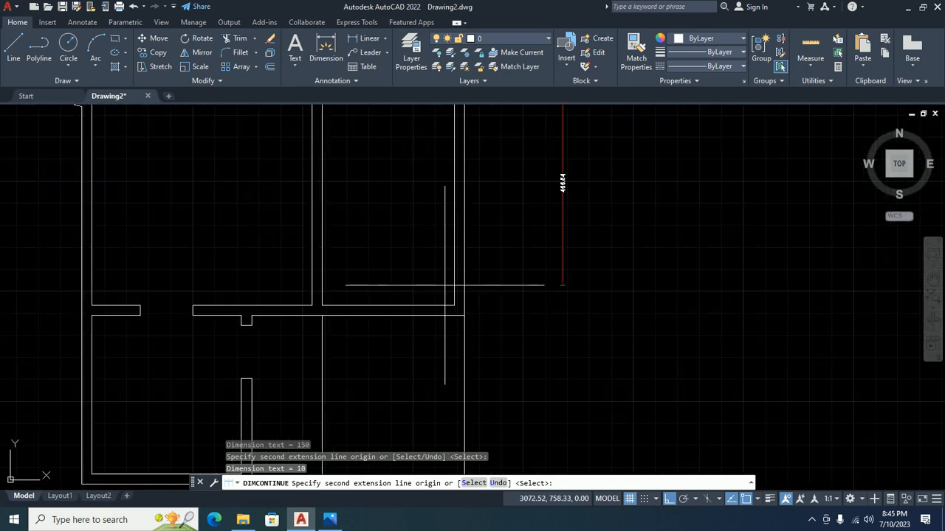
left_click(454, 305)
middle_click_drag(464, 378, 479, 212)
left_click(479, 321)
scroll(558, 251, "up", 2)
key("Escape")
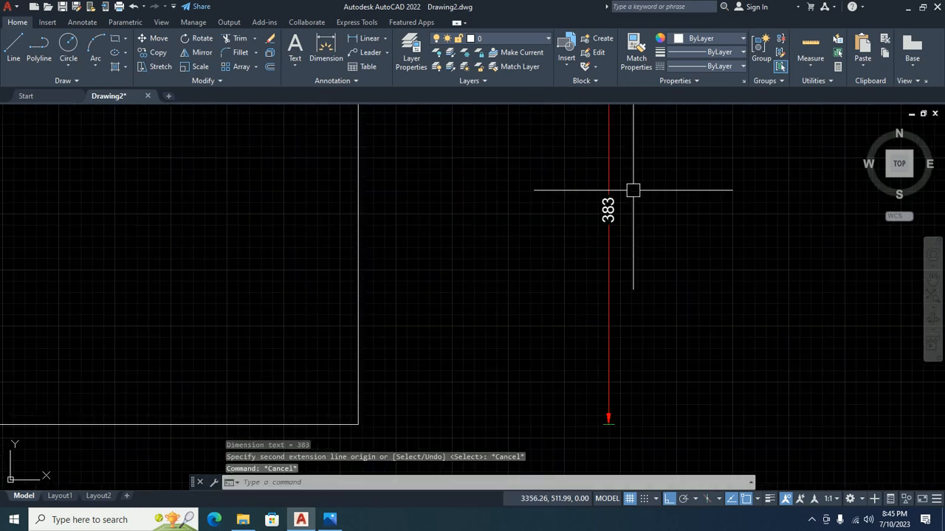
scroll(605, 244, "down", 3)
type("dli")
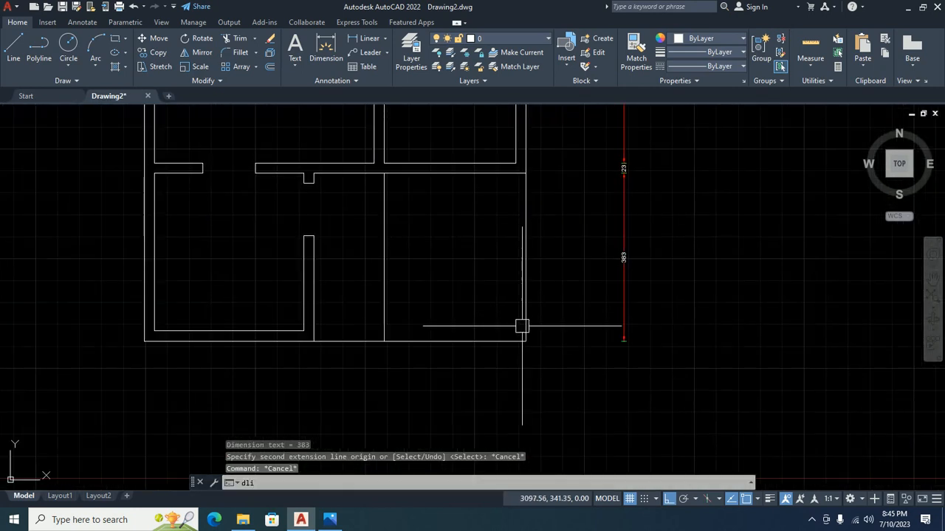
key("Return")
left_click(520, 340)
key("Escape")
key("Escape")
Step: Add a horizontal linear dimension below the plan, from the lower-right corner to the vertical line bounding the lower-right space
key("Return")
left_click(524, 340)
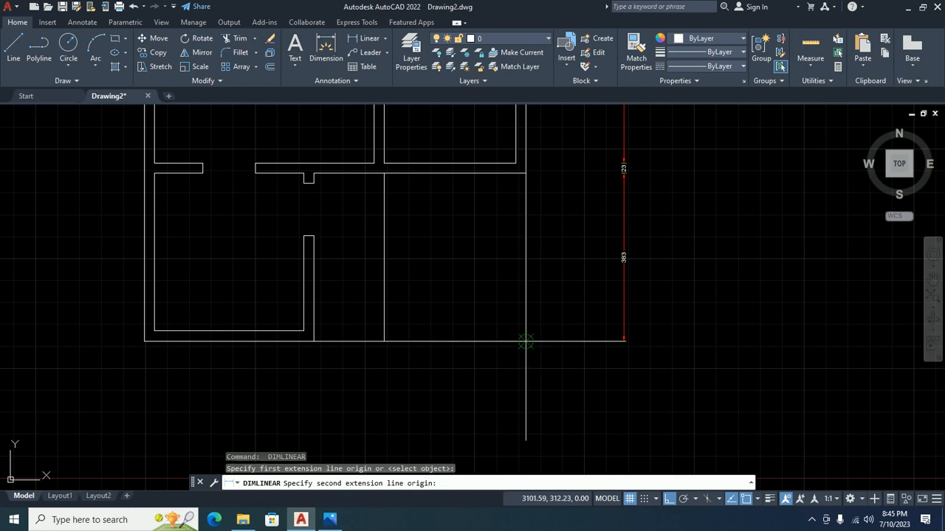
left_click(384, 340)
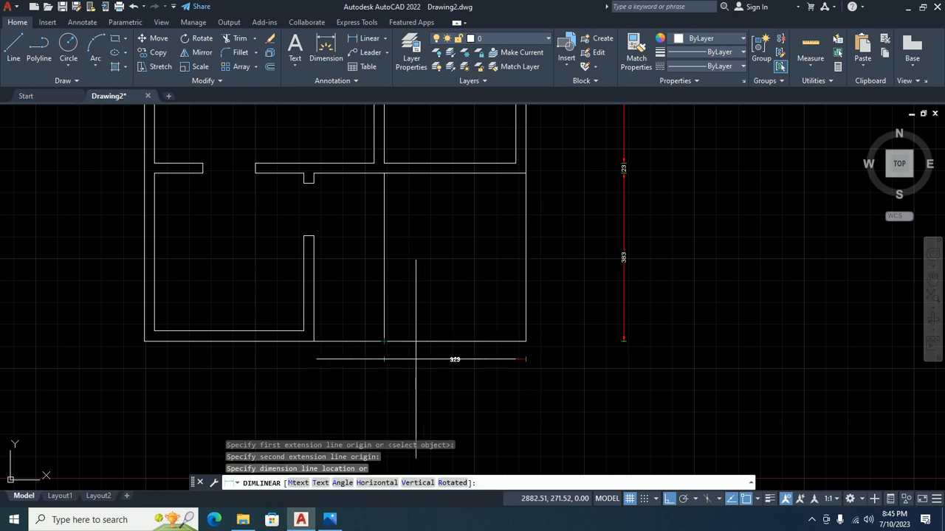
scroll(434, 347, "up", 2)
left_click(433, 352)
Step: Use DIMCONTINUE to extend the lower chain across the narrow middle space and the thickness of the wall to its left
middle_click_drag(323, 337, 472, 343)
type("dco")
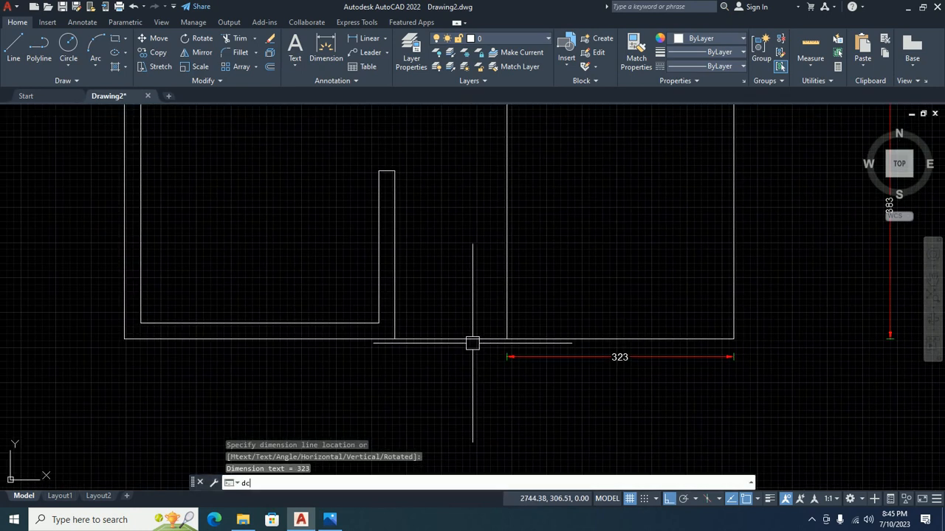
key("Return")
left_click(395, 339)
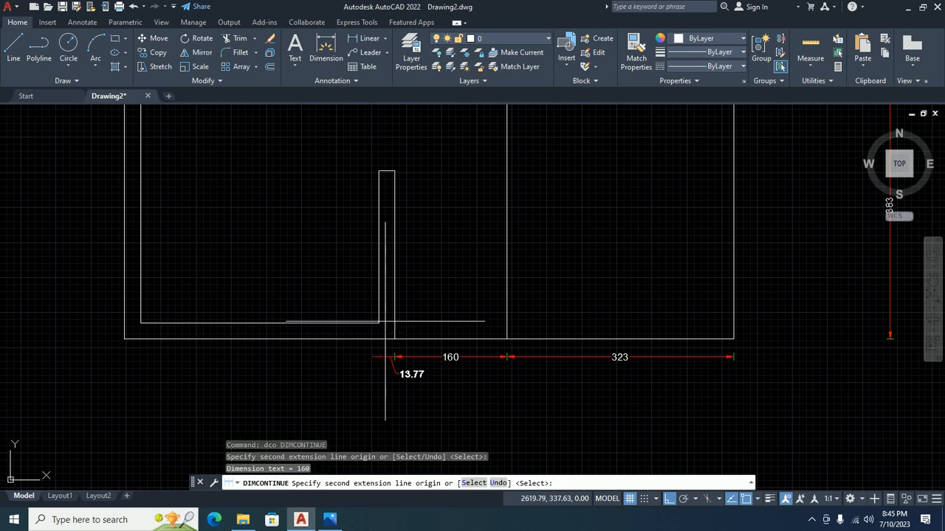
scroll(378, 338, "down", 2)
Step: Continue the lower chain across the lower-left room and the left exterior wall's thickness, and end the chain
scroll(527, 382, "up", 4)
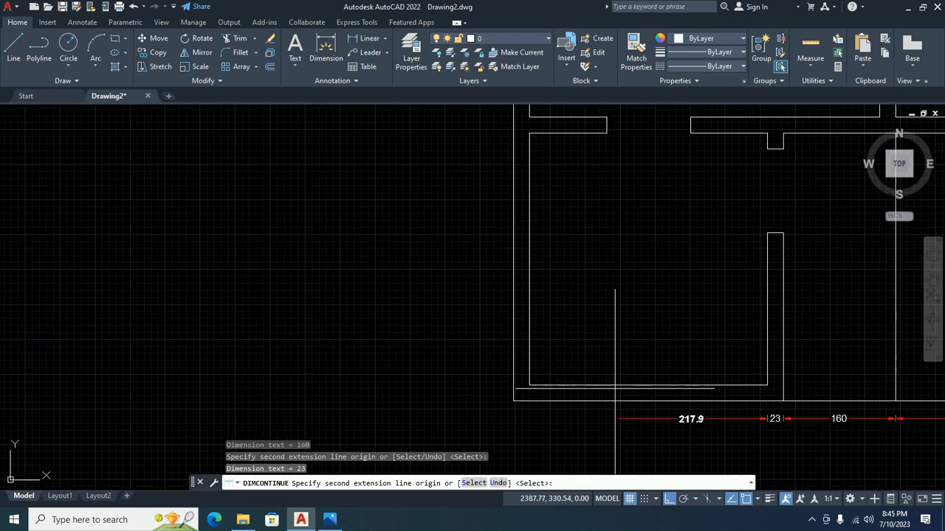
left_click(481, 383)
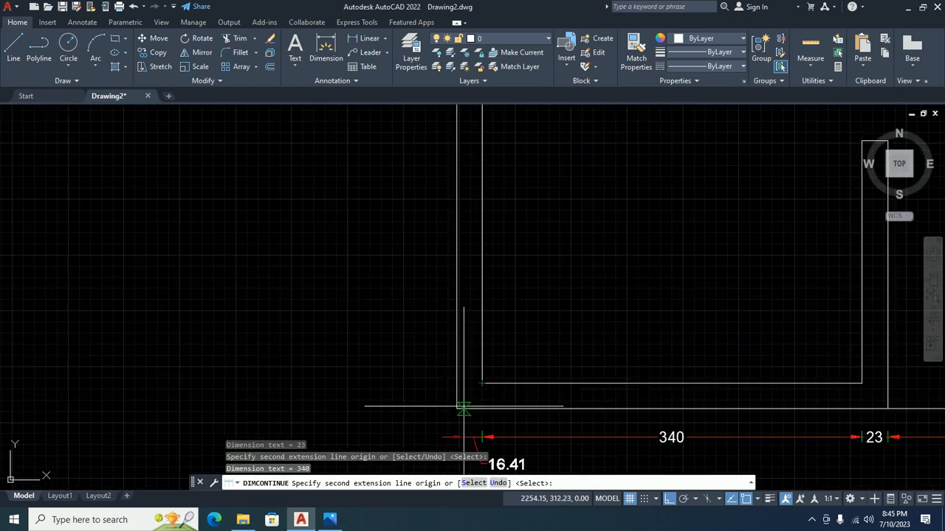
left_click(457, 408)
scroll(457, 408, "down", 2)
middle_click_drag(457, 408, 387, 327)
scroll(387, 327, "down", 2)
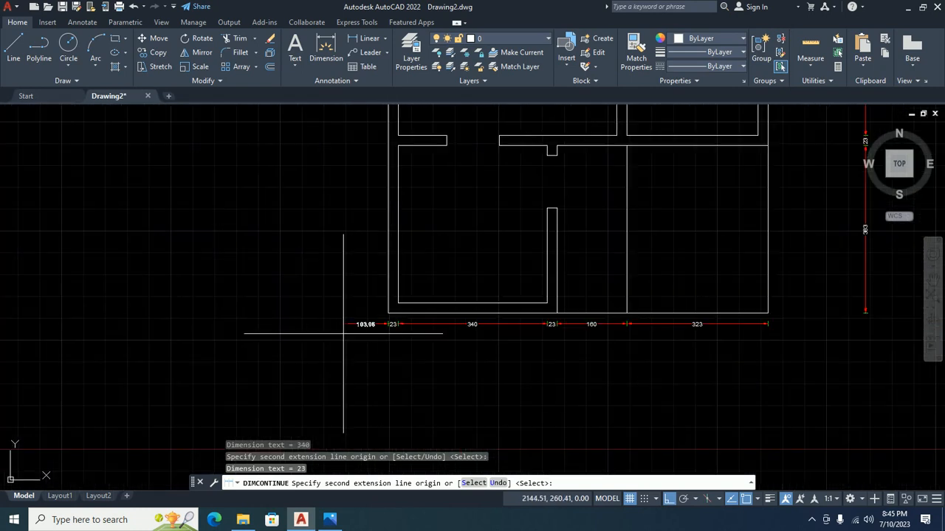
scroll(396, 379, "up", 2)
key("Escape")
key("Escape")
key("Escape")
Step: Add a vertical linear dimension across the lower exterior wall's thickness, placed just outside the plan's lower-left corner
type("dli")
key("Return")
scroll(397, 352, "up", 4)
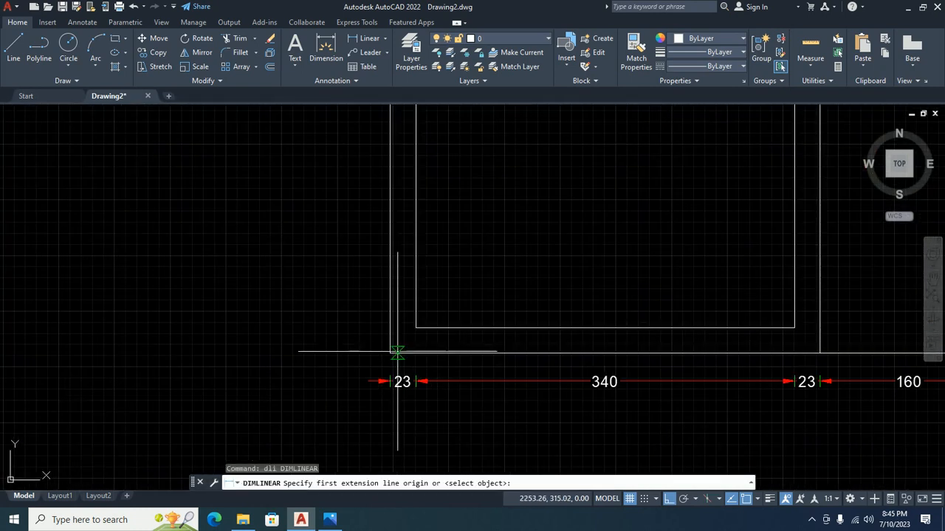
left_click(390, 353)
left_click(415, 328)
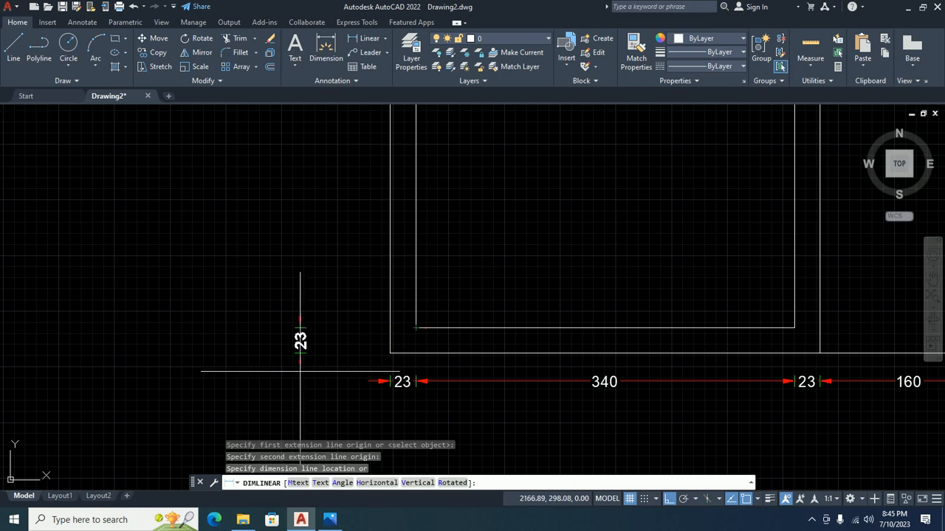
left_click(362, 340)
Step: Use DIMCONTINUE to extend the left-side chain up the lower-left room and across the thickness of the wall above it
middle_click_drag(362, 341, 334, 431)
type("dco")
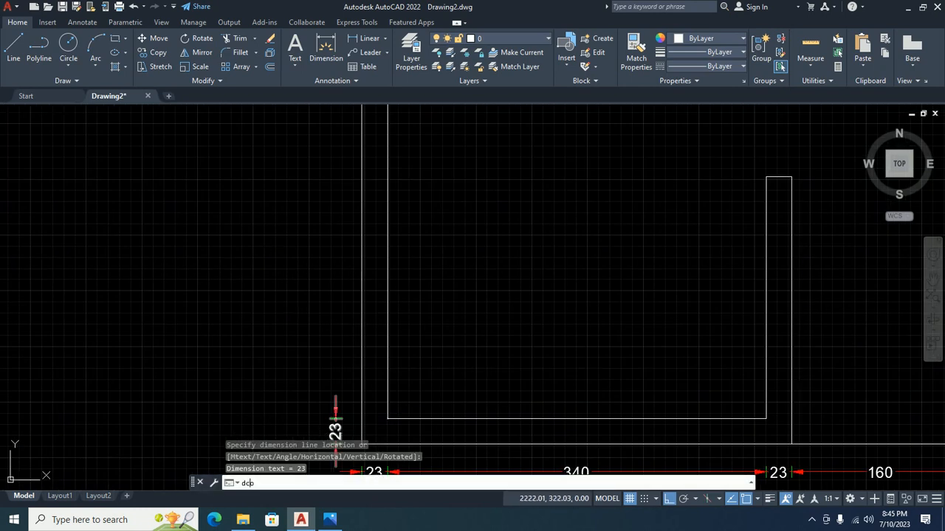
key("Return")
scroll(355, 242, "down", 4)
middle_click_drag(347, 244, 296, 440)
scroll(321, 300, "up", 4)
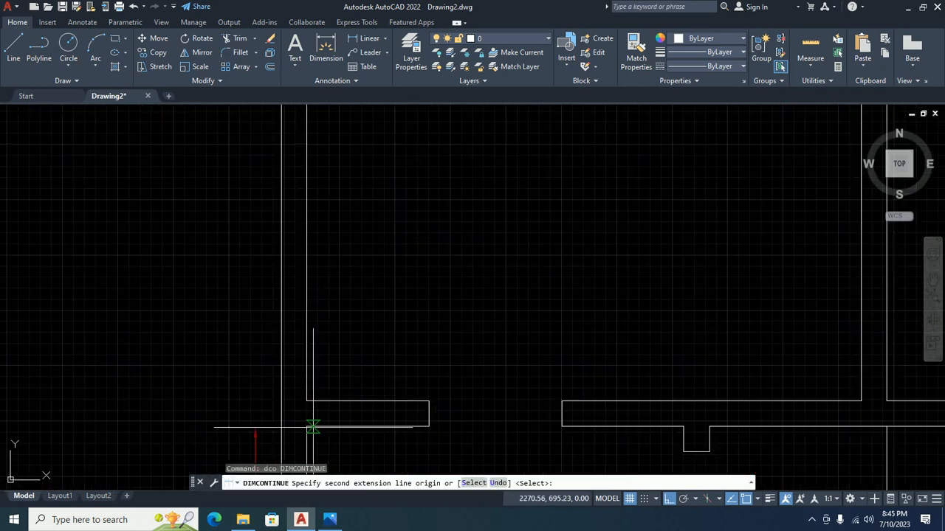
left_click(313, 426)
Step: Continue the left-side chain past the large room and the stair, and across the thickness of the wall above the stair
scroll(324, 272, "down", 5)
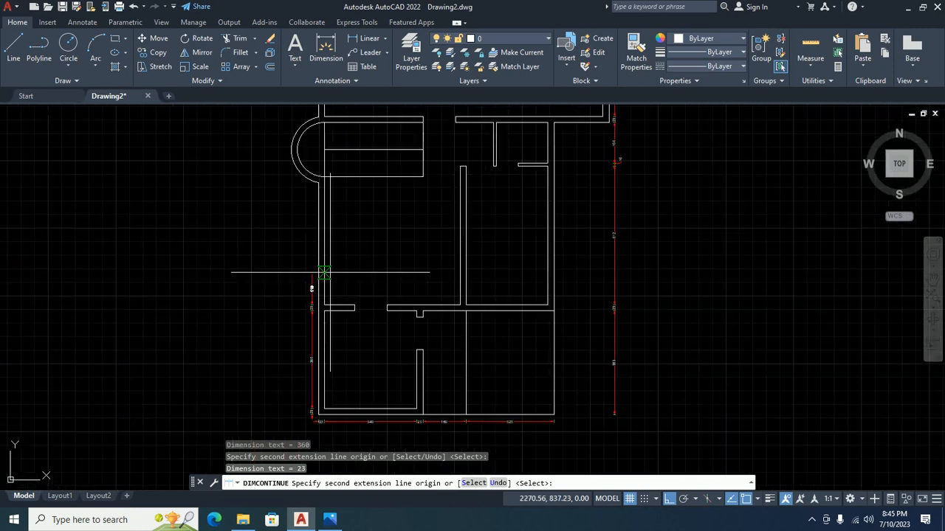
middle_click_drag(330, 272, 352, 378)
scroll(347, 278, "up", 4)
scroll(348, 279, "down", 2)
middle_click_drag(348, 297, 358, 356)
scroll(365, 266, "up", 6)
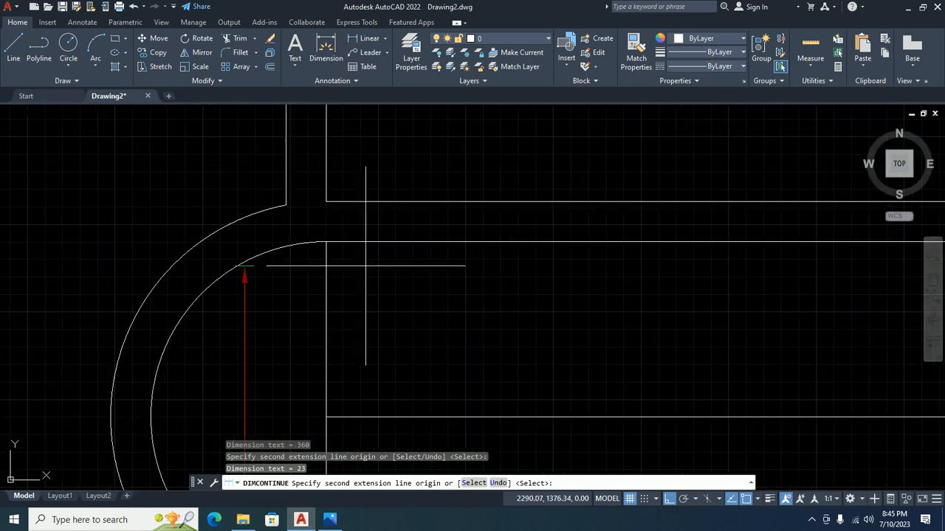
left_click(325, 200)
Step: Continue the left-side chain up the upper-left room and across the upper exterior wall's thickness, finishing the chain
scroll(326, 241, "down", 5)
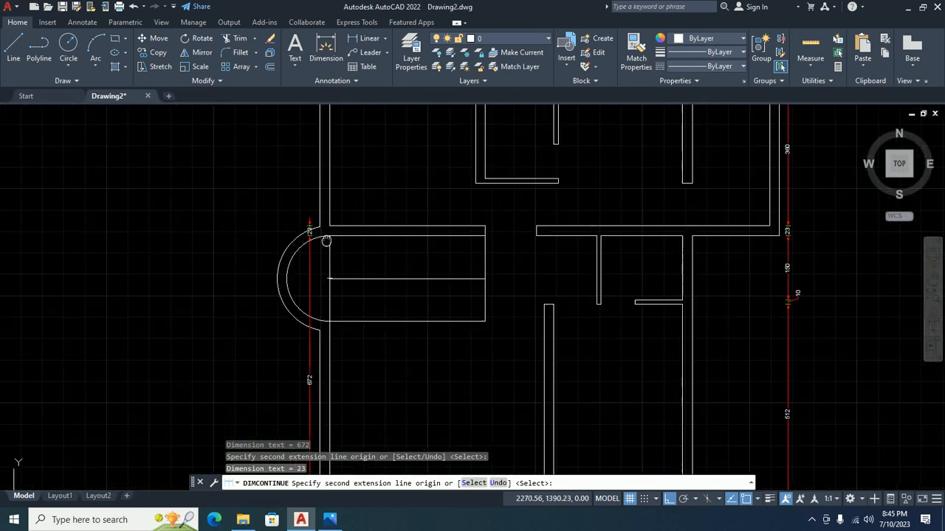
scroll(326, 242, "down", 5)
left_click(313, 236)
scroll(312, 236, "up", 5)
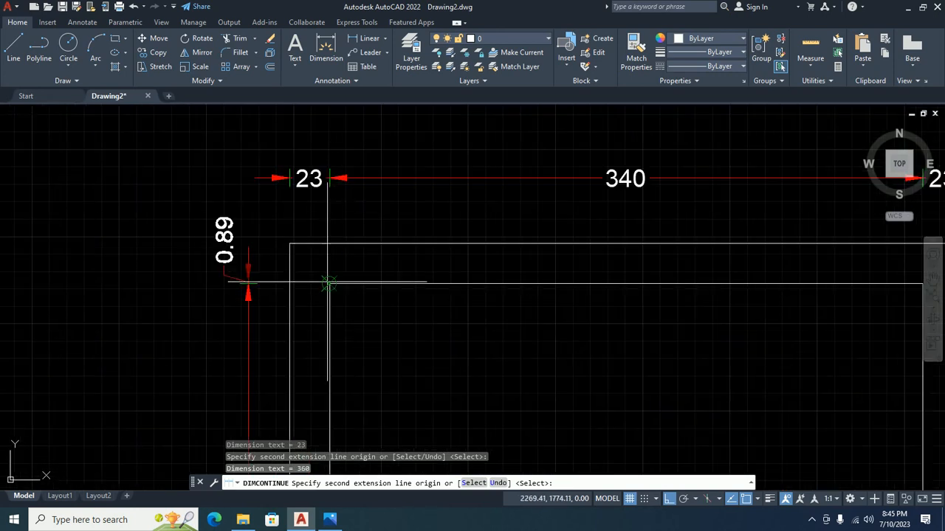
left_click(289, 242)
scroll(289, 242, "down", 6)
key("Escape")
key("Escape")
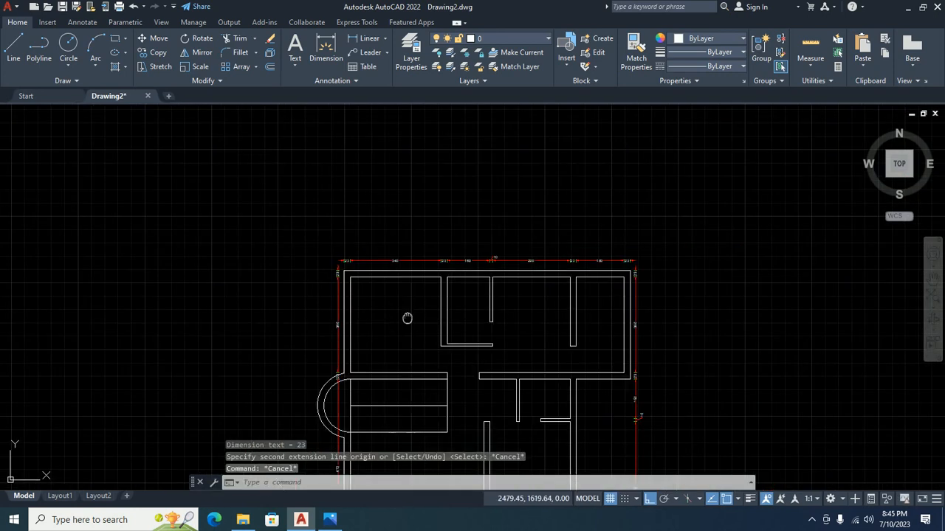
Step: Check the interior room sizes around the stair in the Civil WB 013.jpg reference image, and return to the AutoCAD drawing
middle_click_drag(408, 318, 373, 155)
middle_click_drag(365, 312, 319, 206)
scroll(268, 228, "up", 2)
middle_click_drag(401, 267, 397, 364)
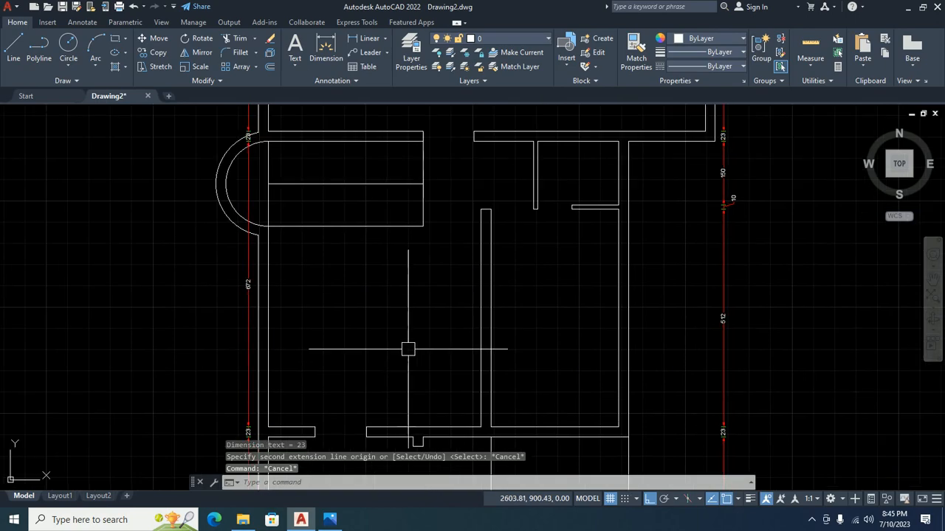
key("alt+Tab")
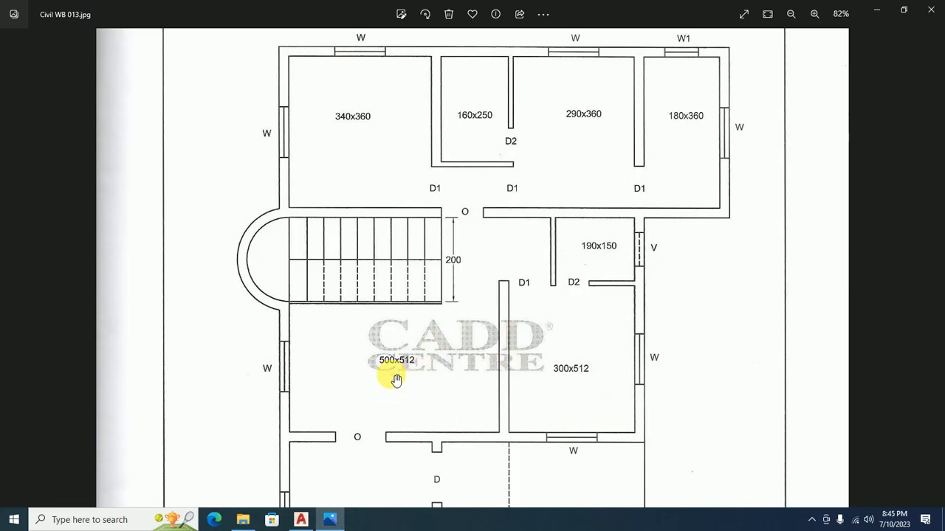
key("alt+Tab")
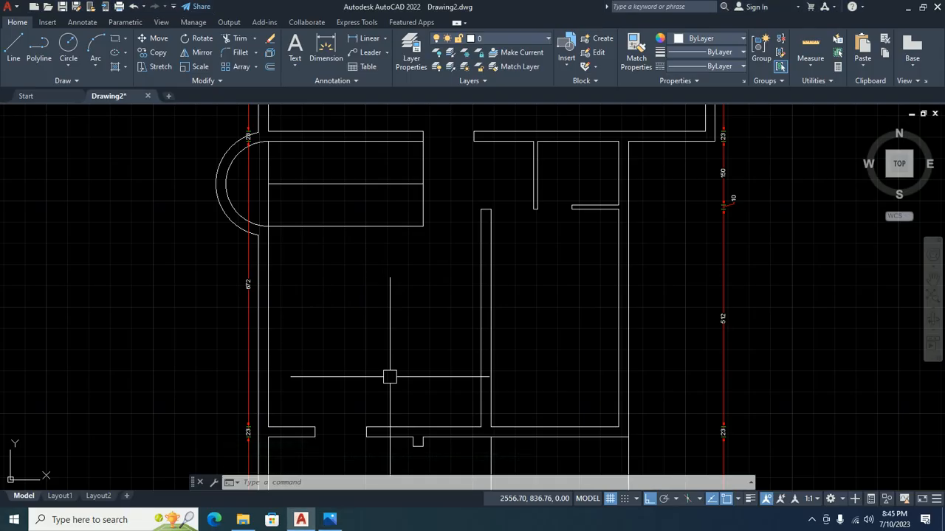
type("di")
key("Escape")
key("Escape")
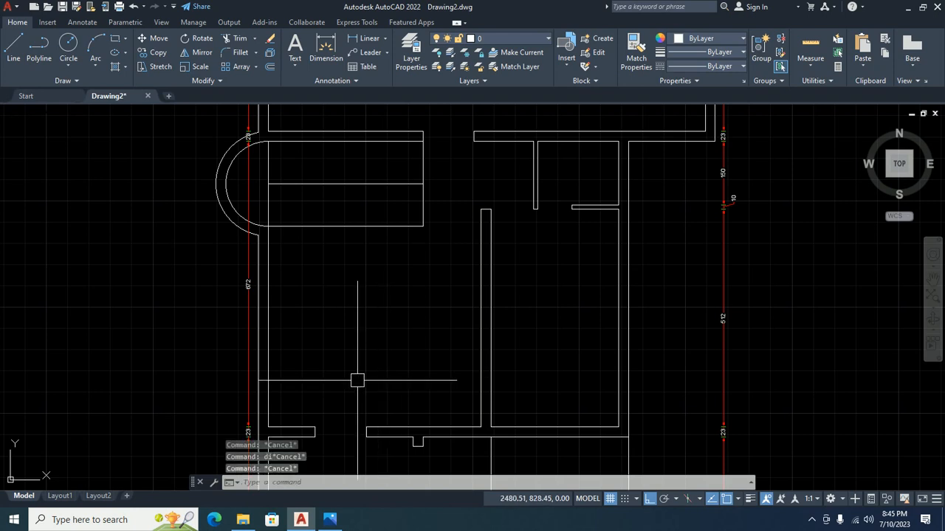
Step: Add a linear dimension across the large room below the stair, from the left exterior wall to the interior partition
type("dli")
key("Return")
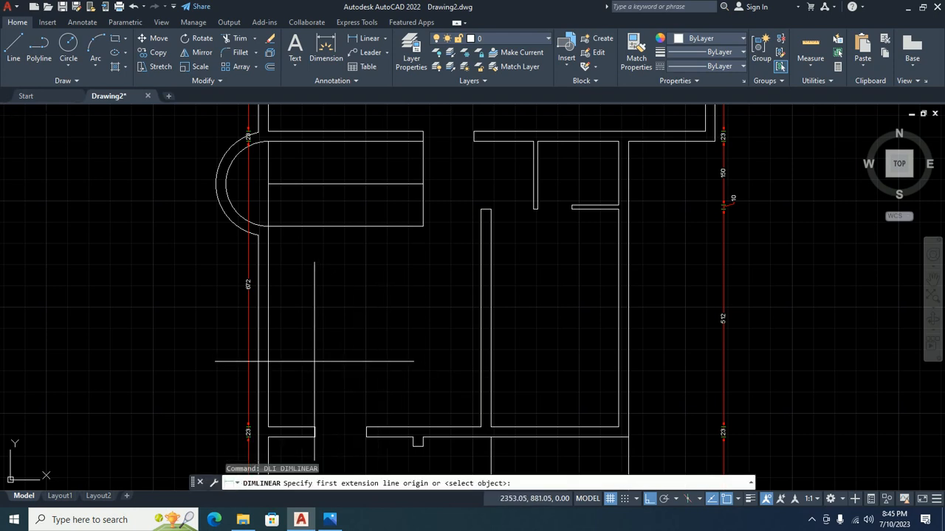
left_click(268, 356)
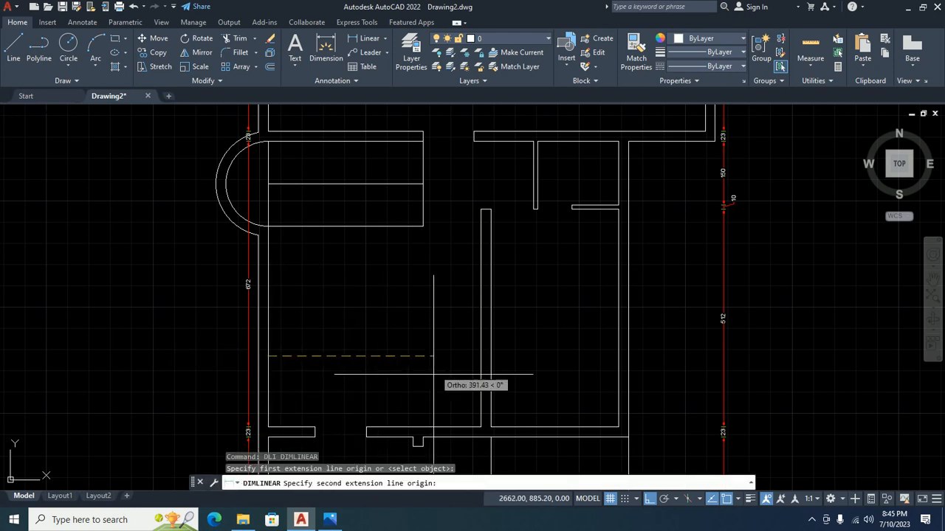
left_click(481, 357)
scroll(355, 324, "up", 4)
left_click(381, 324)
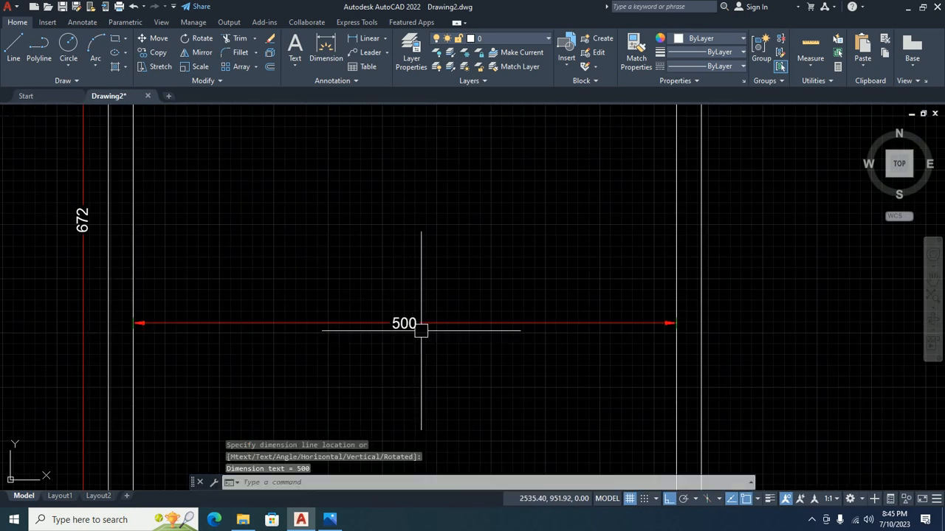
Step: Add a vertical linear dimension through the large room, from its lower wall up to the wall above the stair
scroll(422, 331, "down", 4)
scroll(423, 331, "down", 2)
key("Return")
scroll(471, 395, "up", 2)
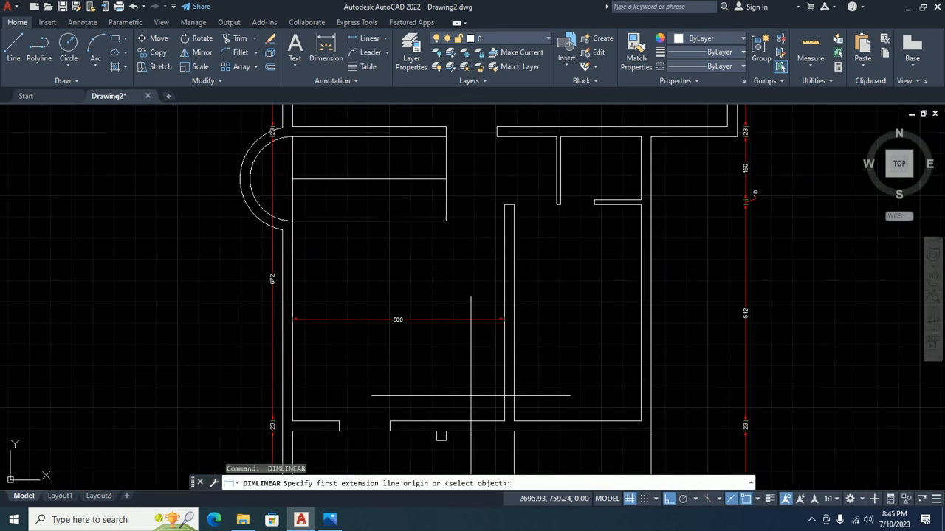
left_click(468, 421)
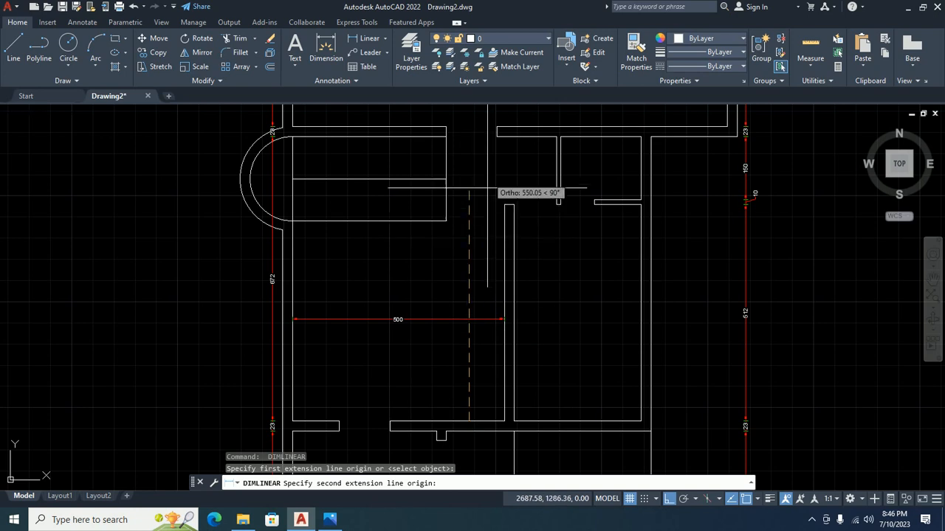
left_click(496, 135)
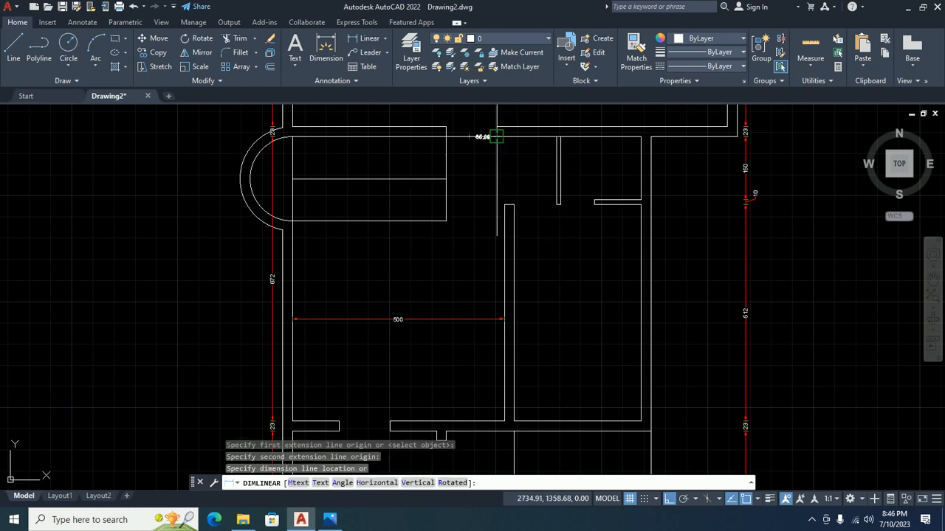
left_click(468, 262)
scroll(461, 259, "up", 3)
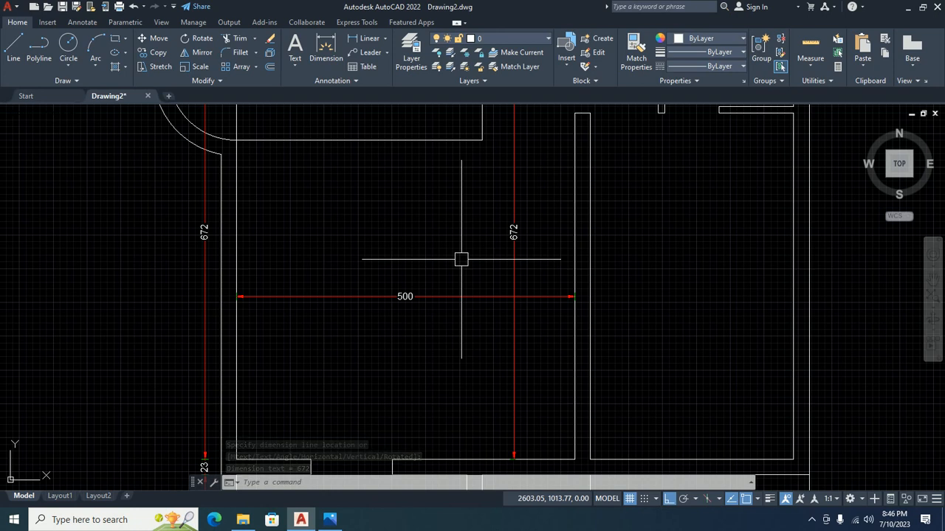
Step: Stretch the upper origin of the large room's vertical dimension down to the stair's middle line
scroll(515, 269, "down", 6)
scroll(514, 269, "up", 3)
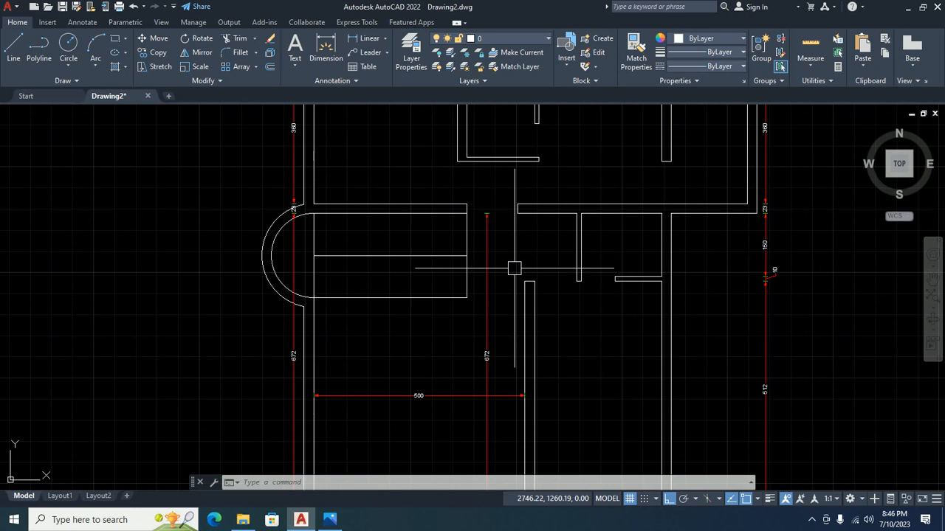
left_click(497, 232)
left_click(477, 248)
middle_click_drag(474, 252, 470, 256)
scroll(516, 221, "up", 5)
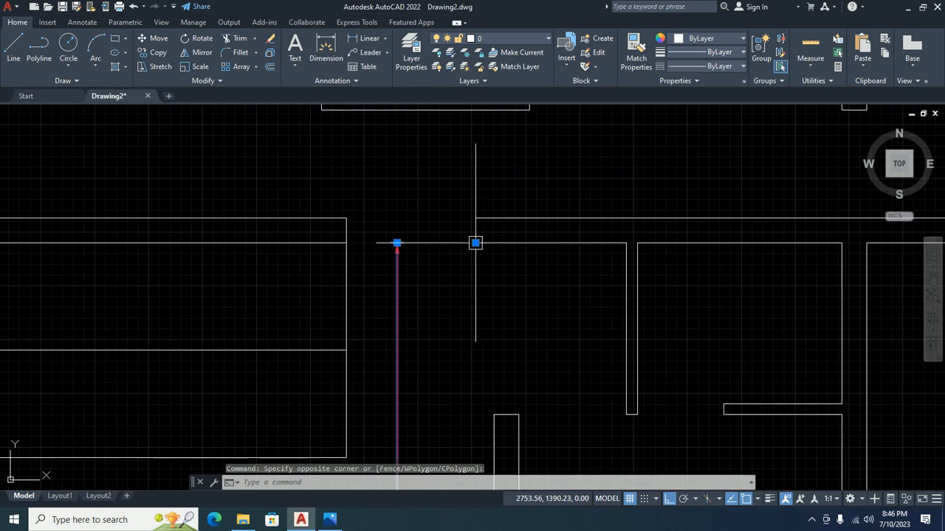
left_click(475, 243)
left_click(343, 348)
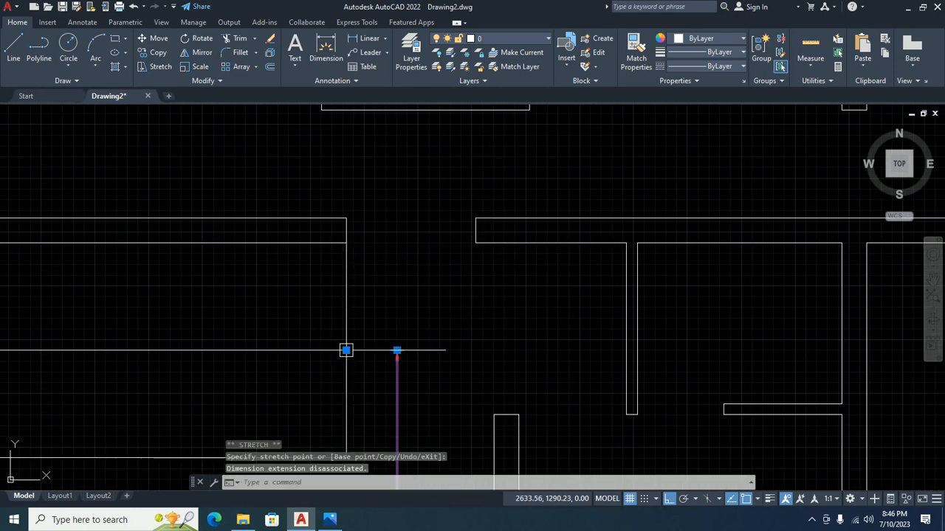
Step: Stretch the upper origin of the vertical dimension further down to the stair's lower right corner
scroll(397, 338, "down", 2)
middle_click_drag(388, 332, 418, 313)
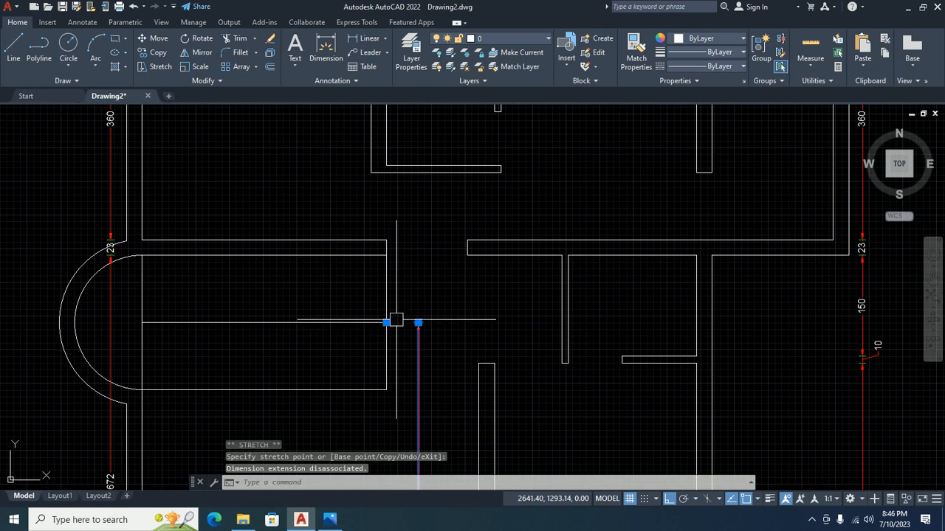
scroll(386, 322, "up", 2)
left_click(384, 326)
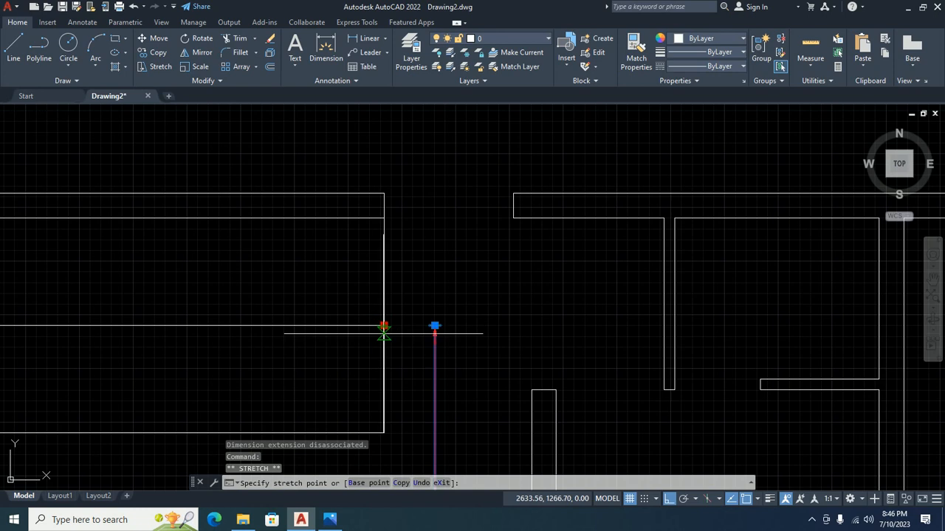
left_click(384, 433)
middle_click_drag(389, 416, 437, 258)
scroll(449, 188, "up", 4)
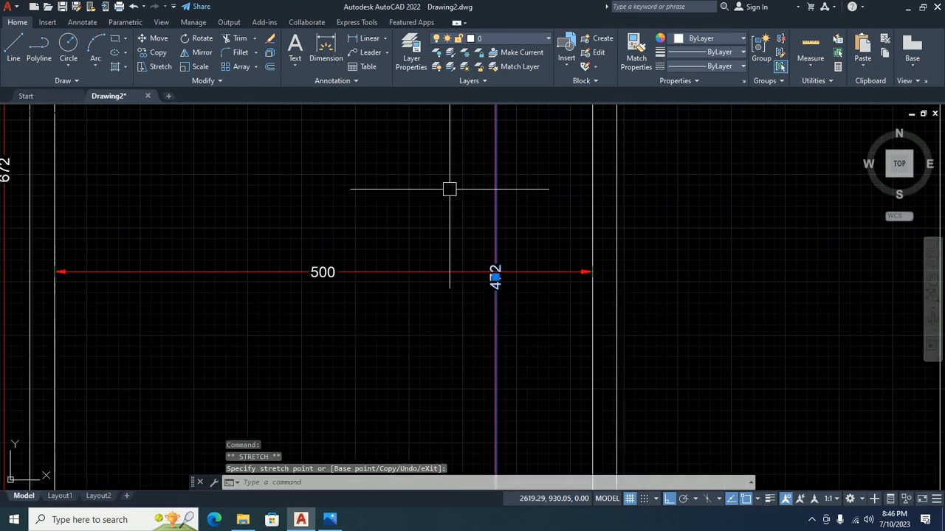
scroll(471, 327, "up", 2)
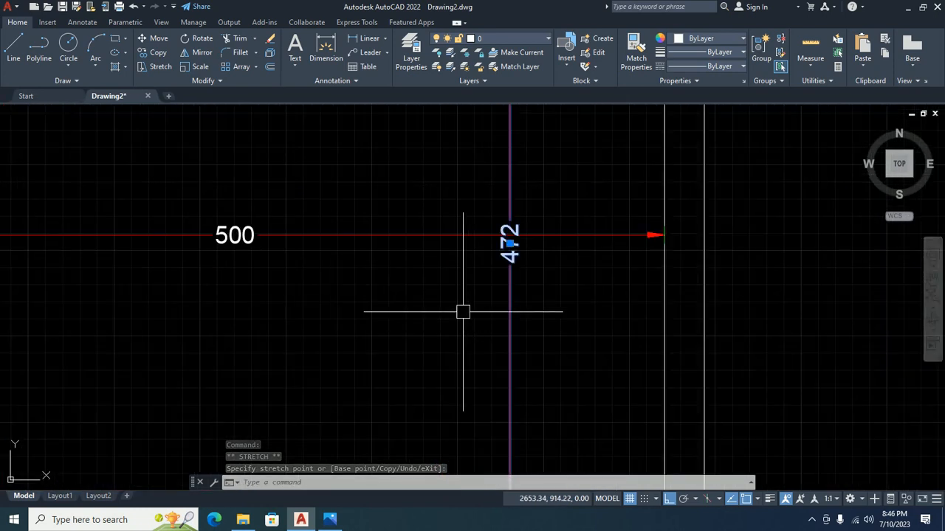
key("Escape")
Step: Stretch the vertical dimension's upper origin back up to the underside of the wall above the stair
scroll(449, 319, "down", 3)
middle_click_drag(450, 318, 449, 367)
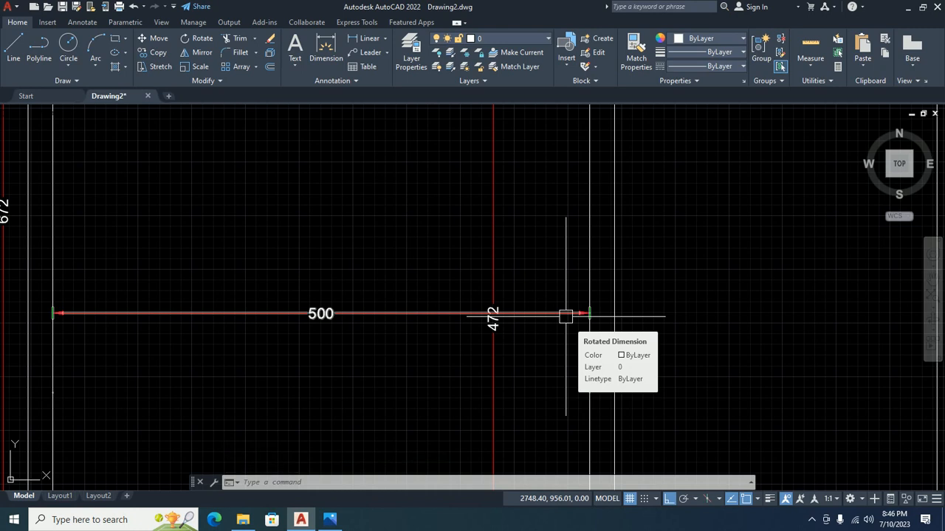
scroll(565, 317, "down", 6)
scroll(533, 245, "up", 4)
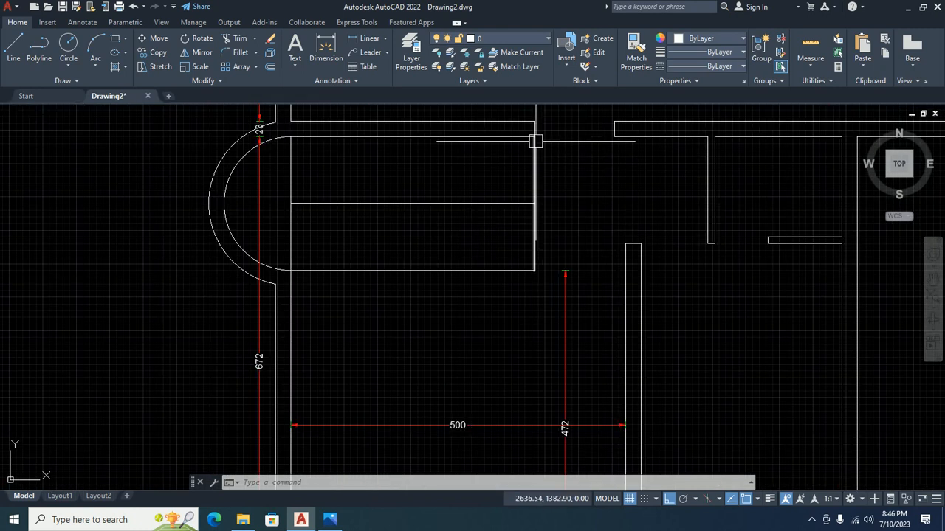
scroll(538, 147, "down", 3)
left_click(549, 230)
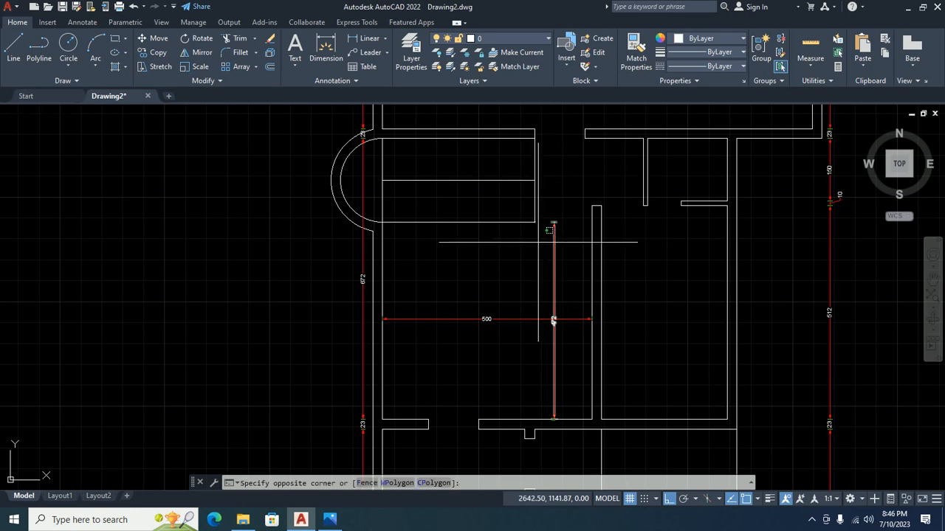
left_click(543, 229)
left_click(553, 222)
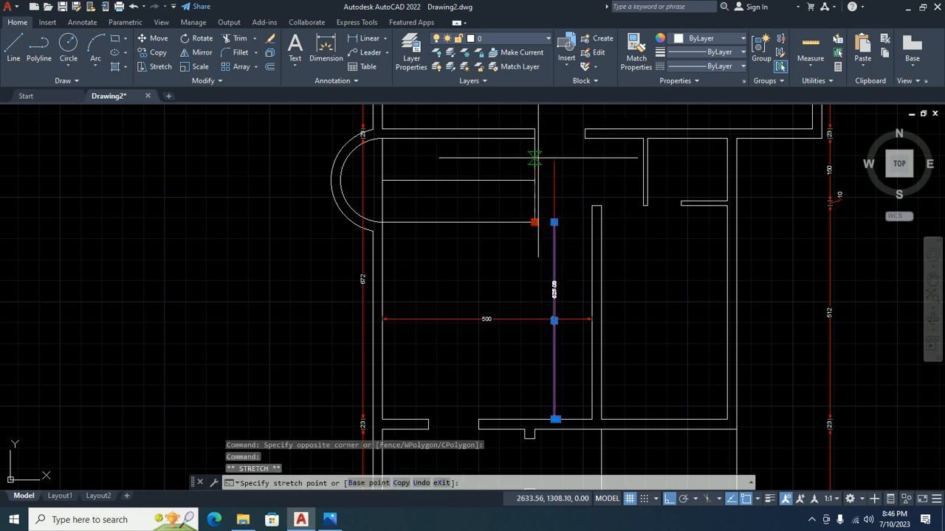
scroll(534, 157, "up", 6)
scroll(532, 263, "down", 2)
middle_click_drag(531, 264, 516, 163)
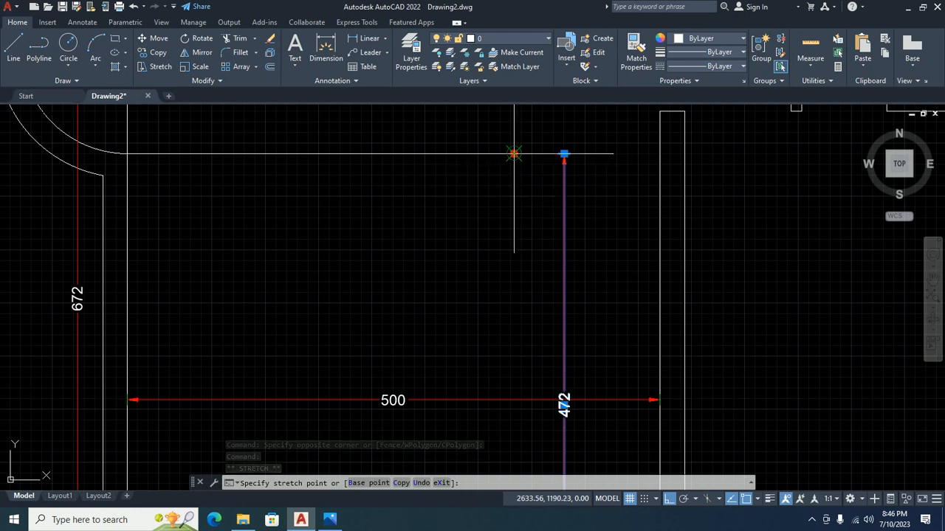
middle_click_drag(514, 154, 509, 431)
key("Escape")
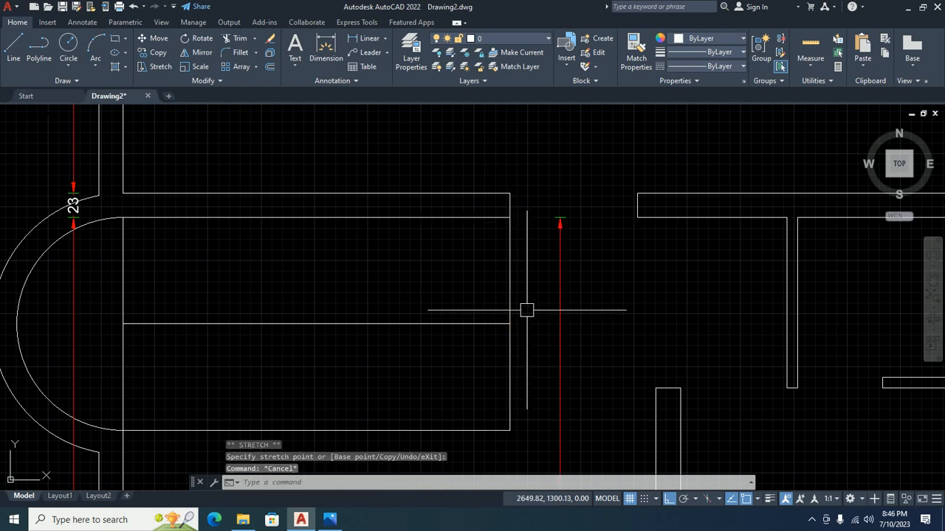
Step: Compare the large room's dimensions with the room sizes in the Civil WB 013.jpg reference image, and return to the AutoCAD drawing
scroll(526, 332, "down", 2)
scroll(538, 386, "up", 5)
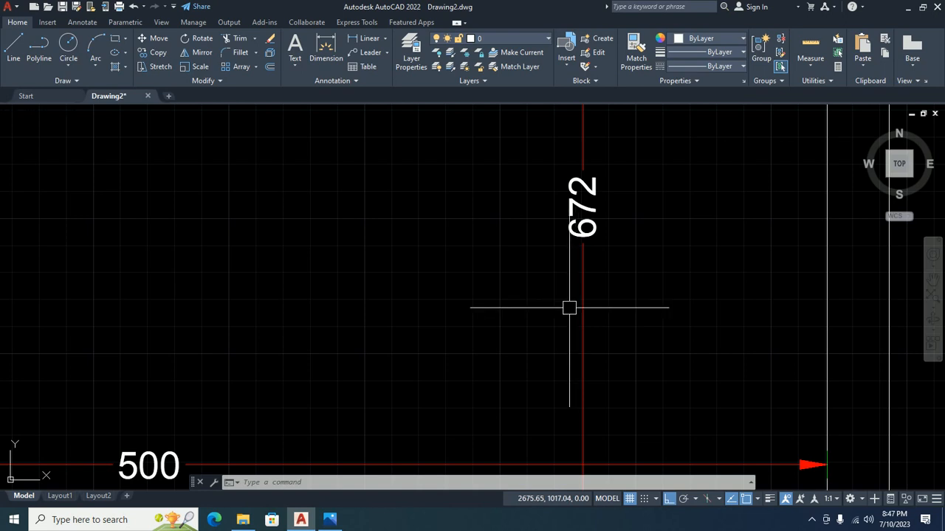
scroll(575, 306, "down", 8)
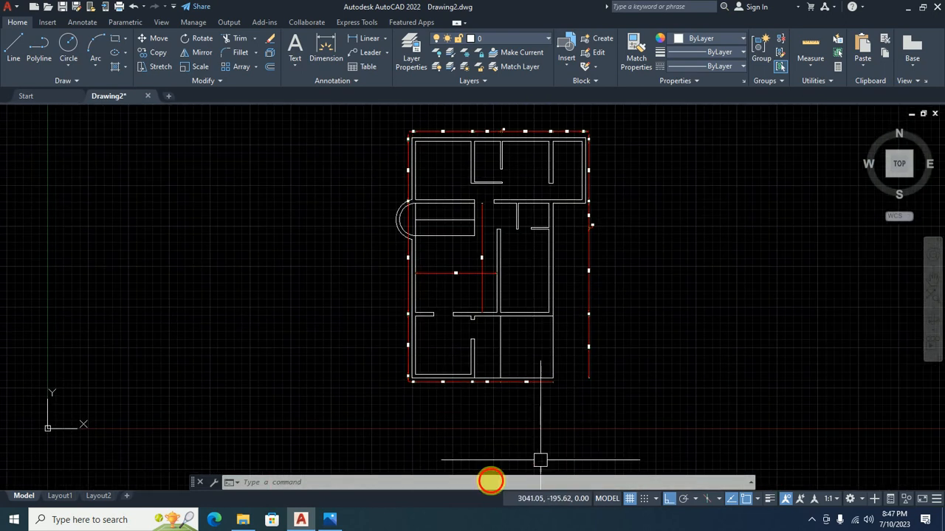
left_click(329, 520)
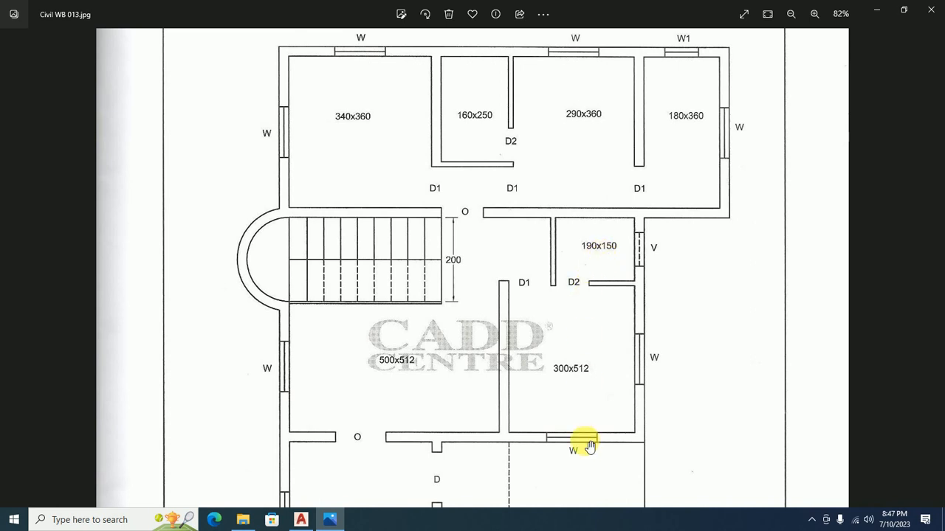
left_click(876, 9)
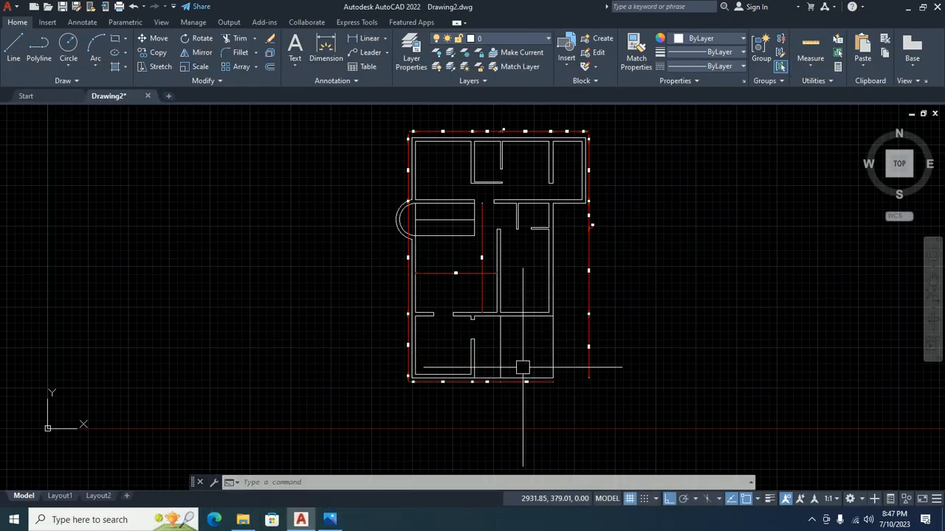
Step: Draw a rectangle 100 long and 50 wide in the empty area to the right of the floor plan
scroll(523, 302, "up", 2)
middle_click_drag(539, 302, 550, 296)
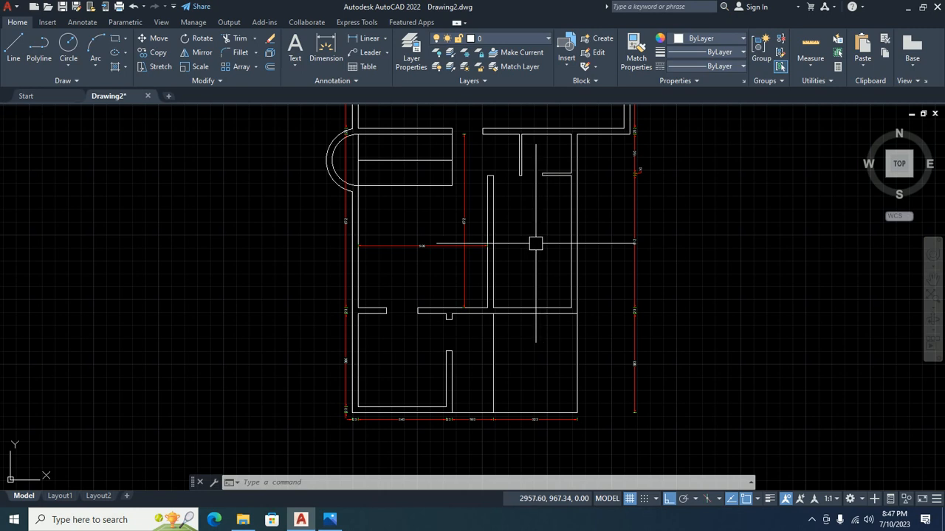
type("rec")
key("Return")
scroll(309, 282, "down", 4)
scroll(410, 281, "up", 2)
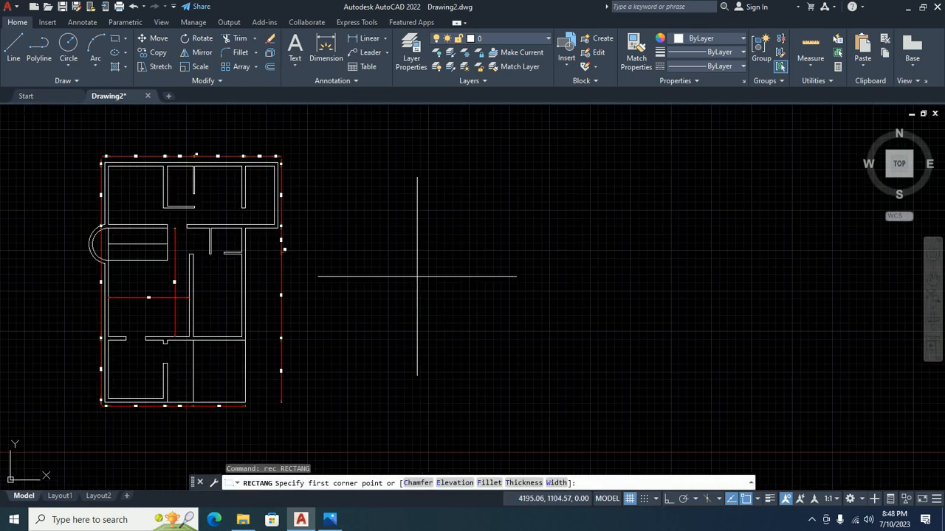
left_click(434, 251)
type("d")
key("Return")
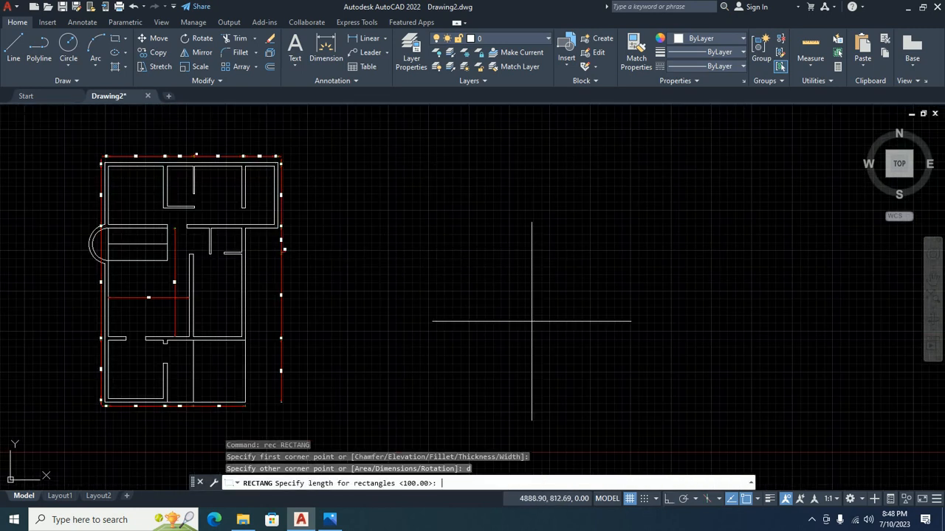
type("100")
key("Return")
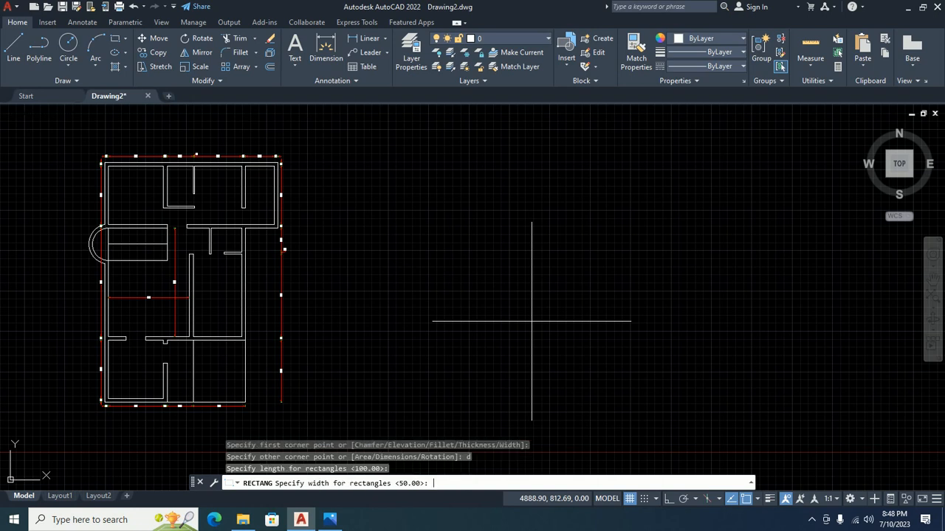
key("Return")
left_click(478, 317)
scroll(443, 317, "up", 4)
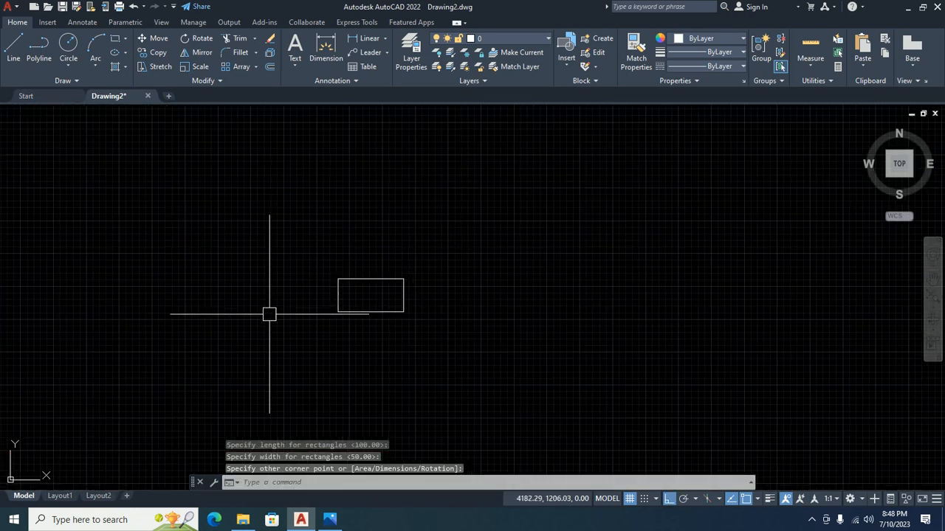
Step: Add a linear dimension above the rectangle by selecting its upper edge as the object
type("dli")
key("Return")
key("Return")
left_click(372, 287)
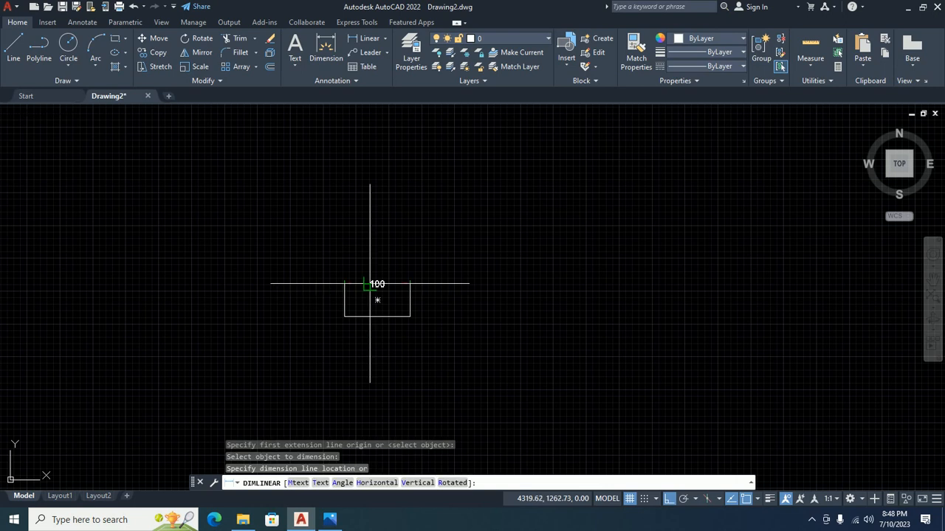
scroll(366, 284, "up", 6)
left_click(357, 250)
Step: Add a linear dimension beside the rectangle by selecting its left edge as the object
key("Return")
key("Return")
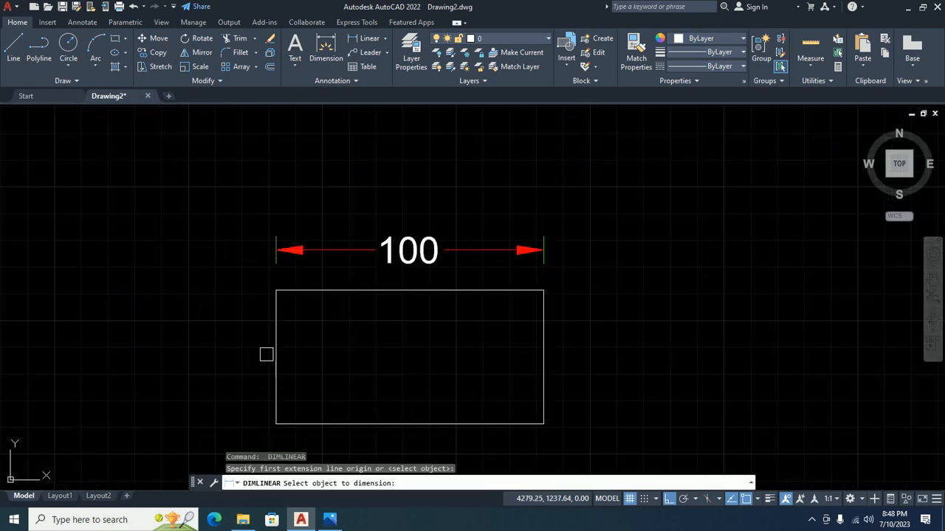
left_click(276, 354)
left_click(211, 353)
key("Escape")
key("Escape")
key("Escape")
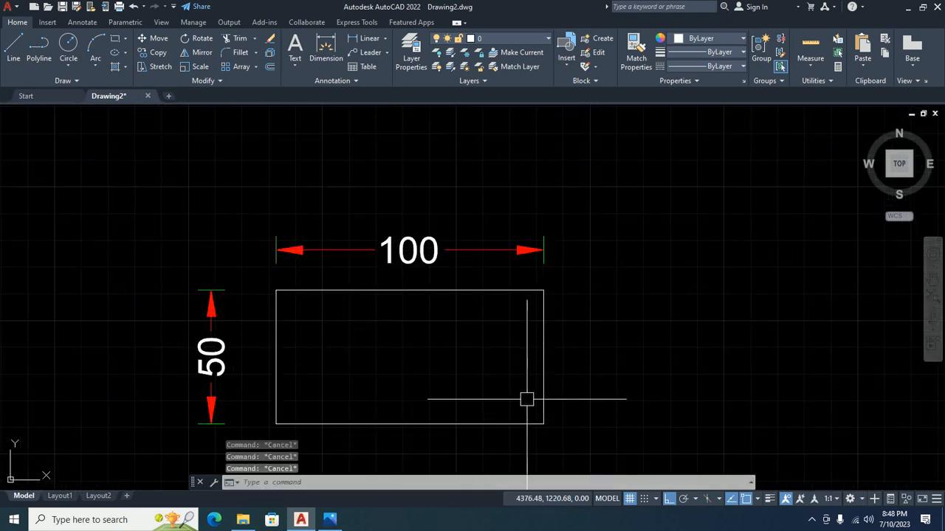
Step: Use Stretch on the 100 by 50 rectangle, picking its right edge, with that edge's midpoint as base point and a distance of 20 rightward
type("s")
key("Return")
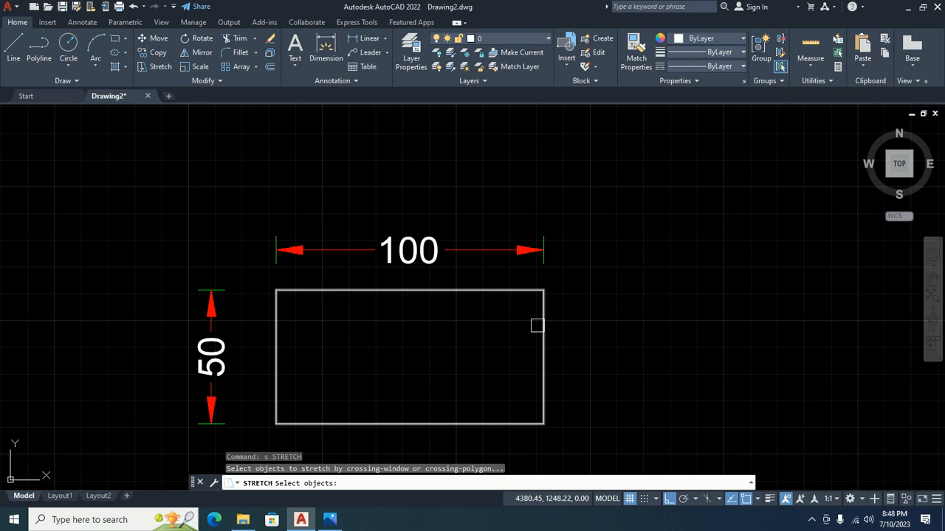
scroll(413, 253, "down", 10)
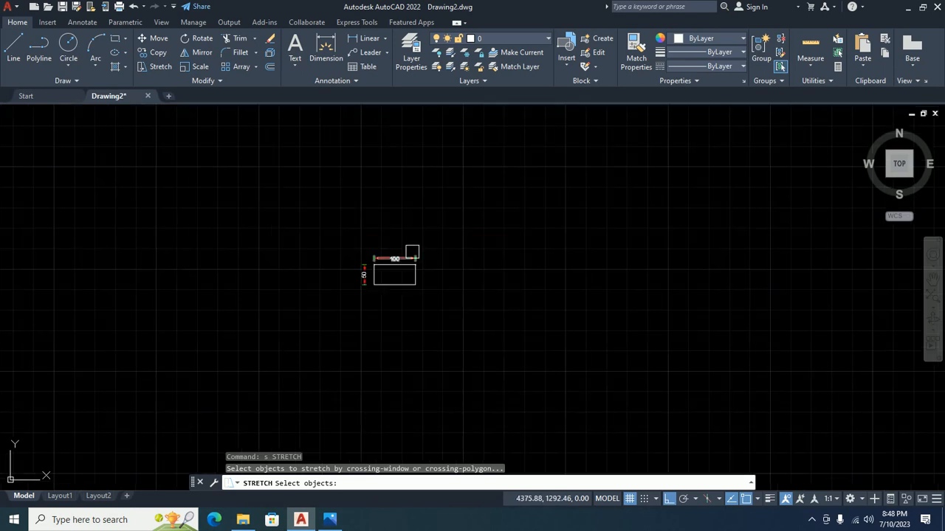
middle_click_drag(369, 274, 719, 270)
scroll(535, 296, "up", 2)
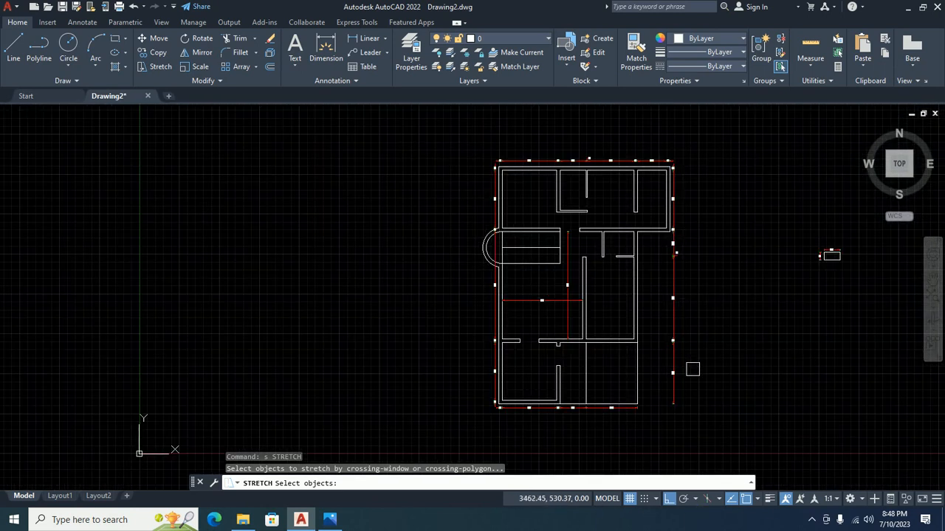
middle_click_drag(755, 381, 716, 324)
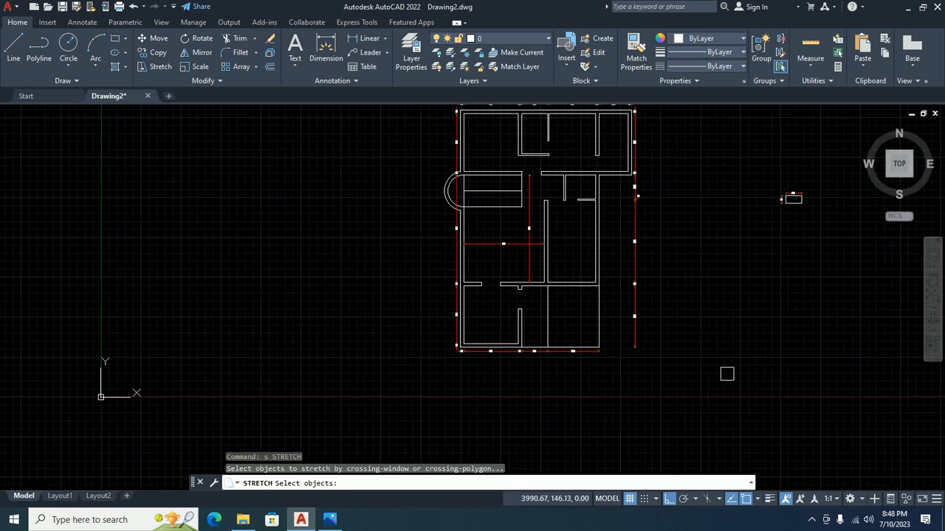
middle_click_drag(759, 373, 758, 374)
left_click_drag(759, 374, 172, 384)
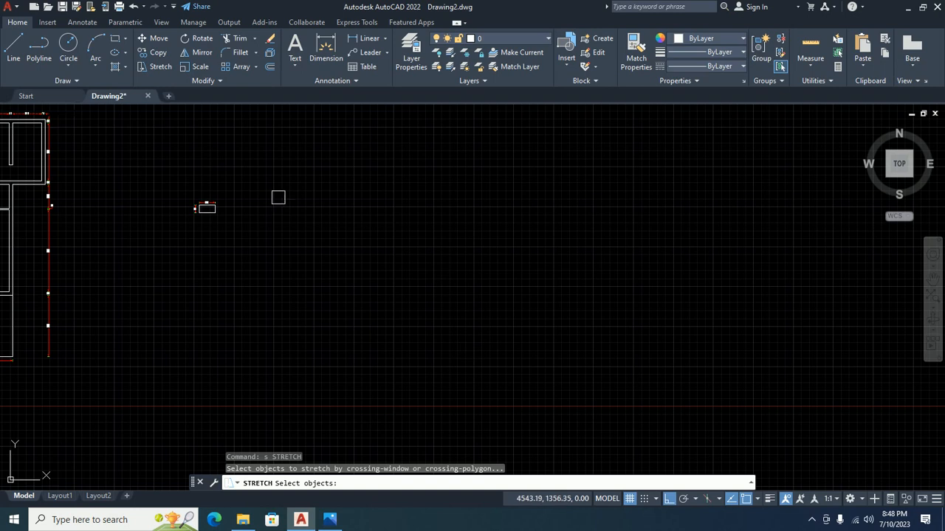
scroll(144, 199, "up", 5)
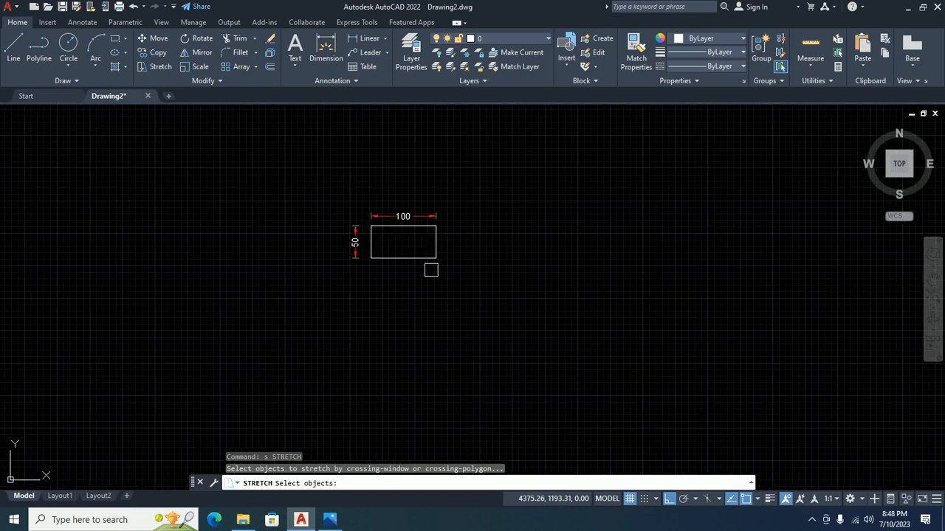
scroll(441, 207, "up", 4)
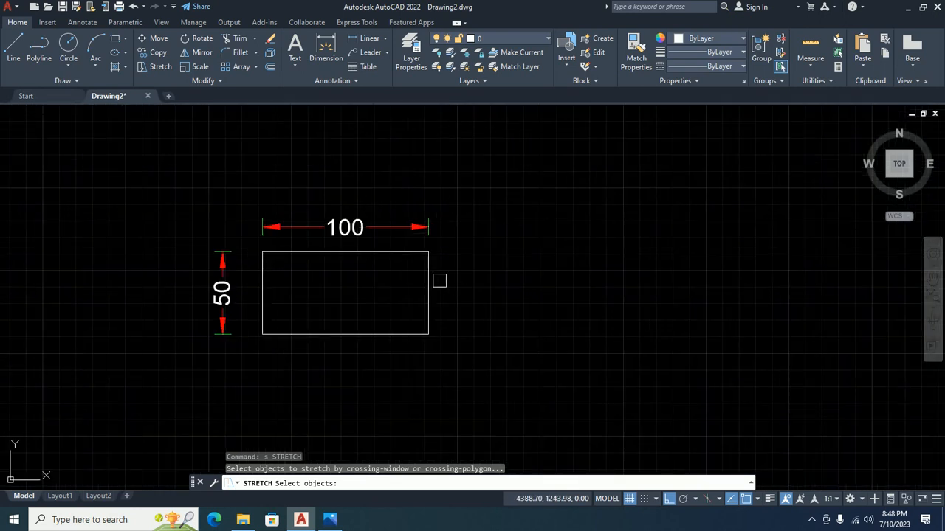
left_click(431, 289)
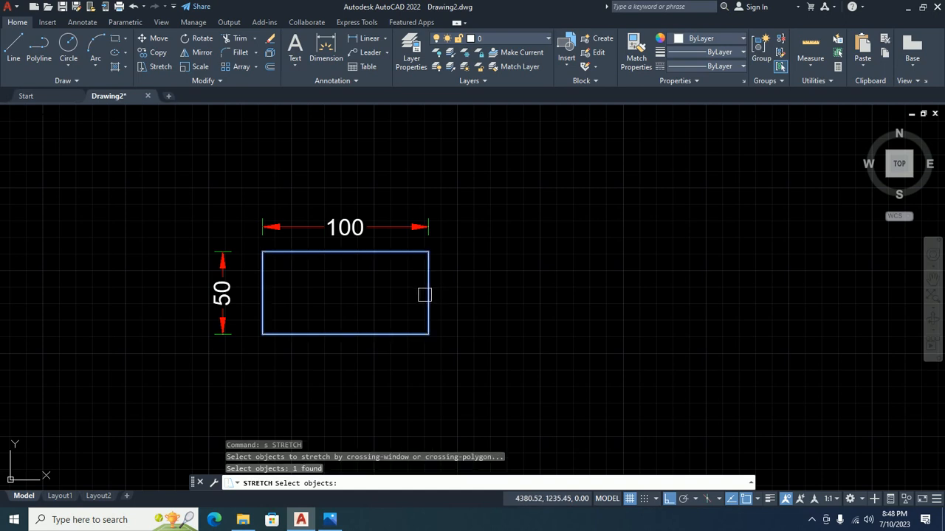
key("Return")
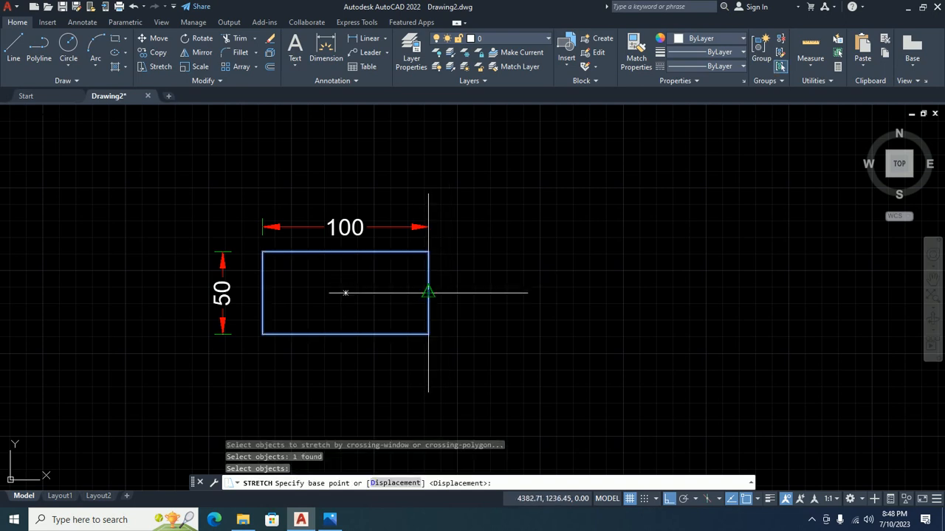
left_click(428, 293)
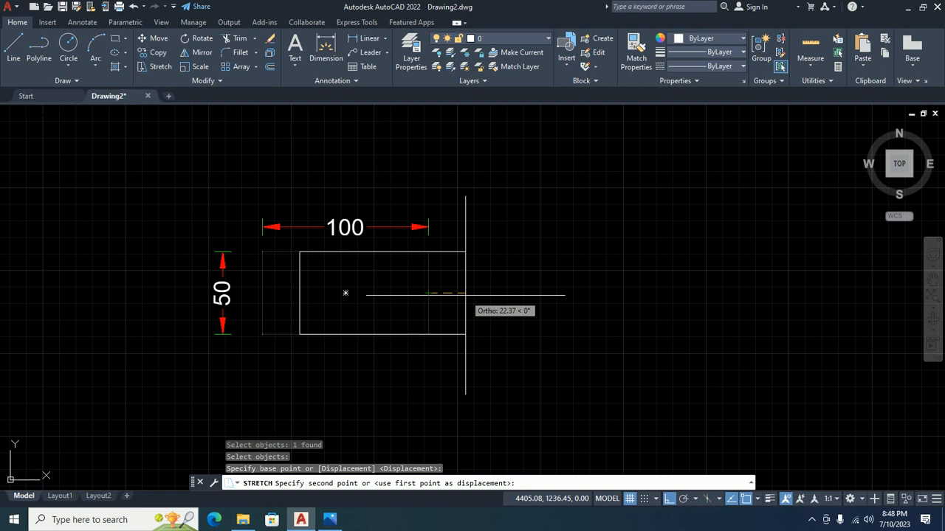
type("20")
key("Return")
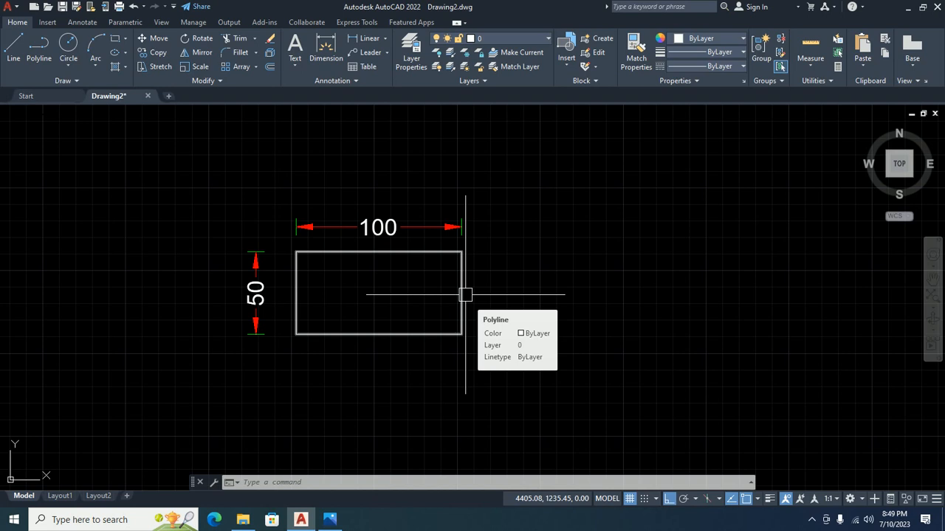
type("s")
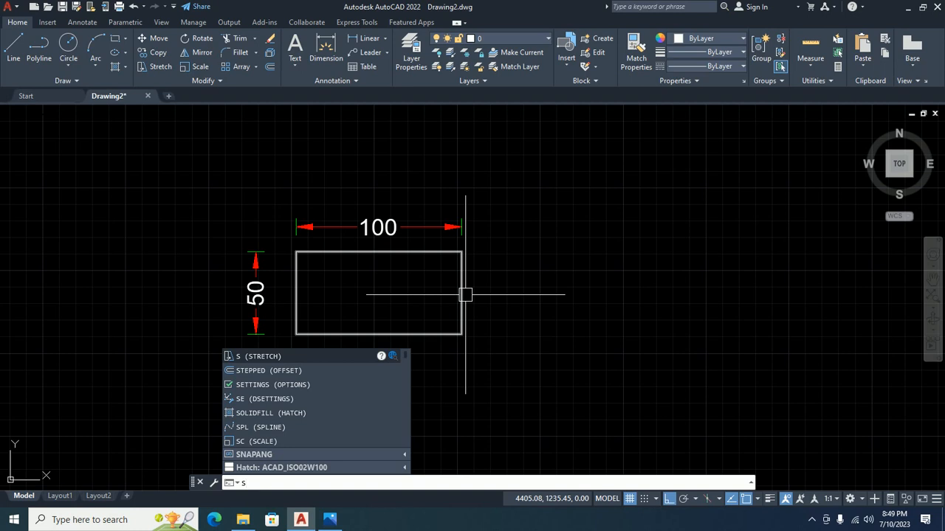
key("Return")
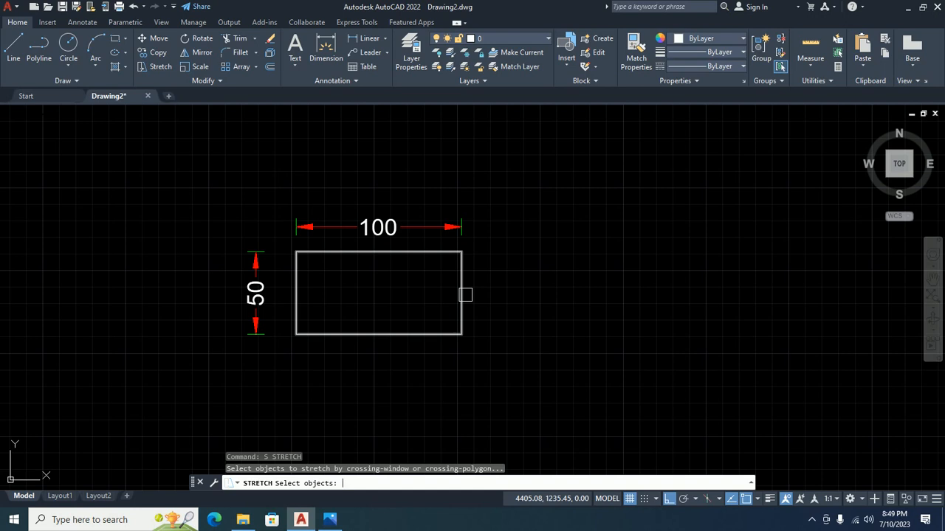
key("Escape")
Step: Demonstrate a left-to-right window selection and a right-to-left crossing selection in the empty area beside the rectangle, and cancel the selection
scroll(649, 321, "down", 2)
middle_click_drag(628, 285, 486, 297)
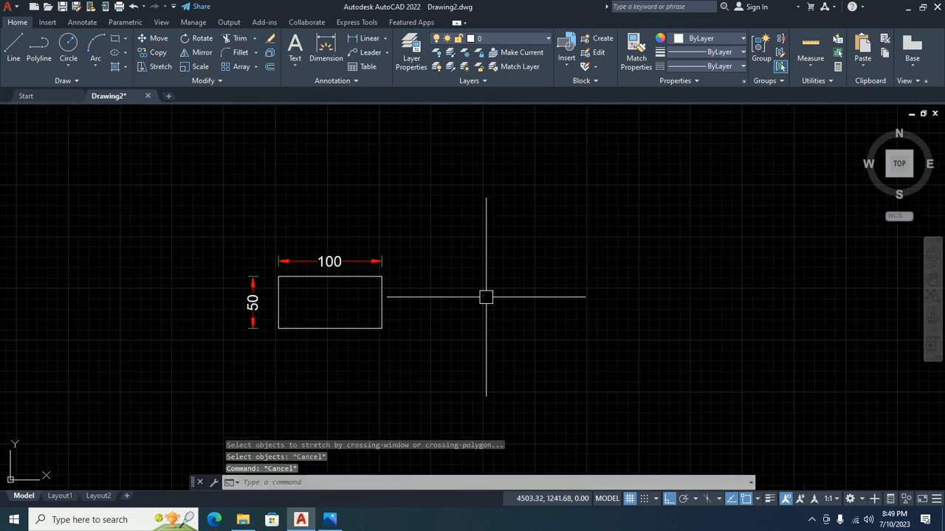
right_click(486, 298)
key("Escape")
scroll(608, 362, "down", 2)
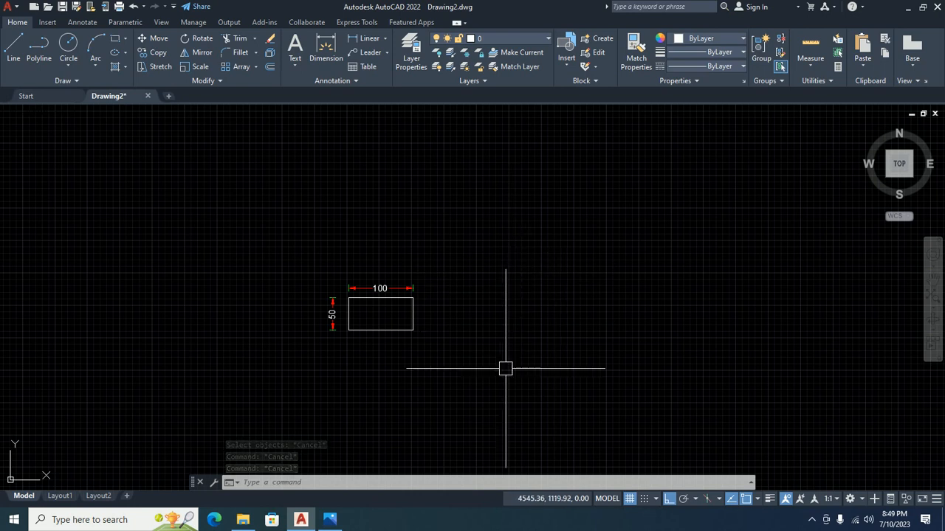
left_click(482, 194)
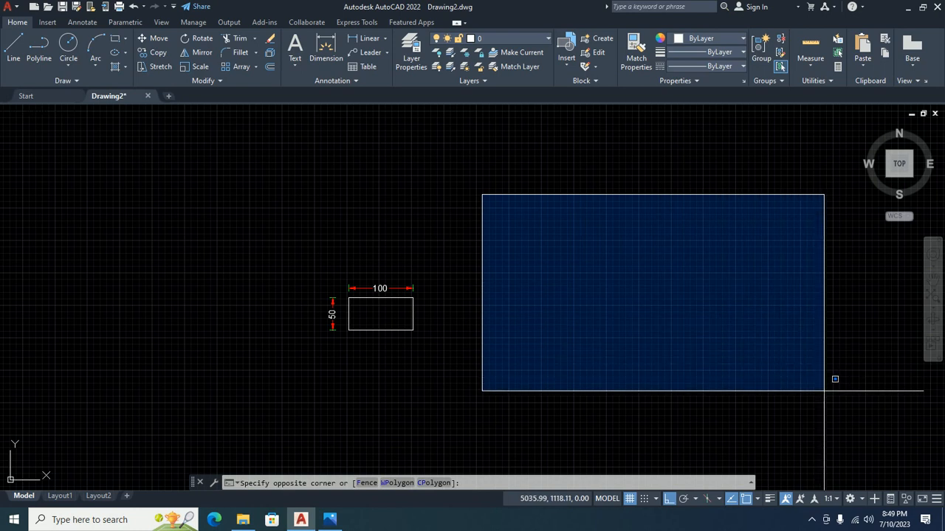
left_click(812, 379)
left_click(725, 432)
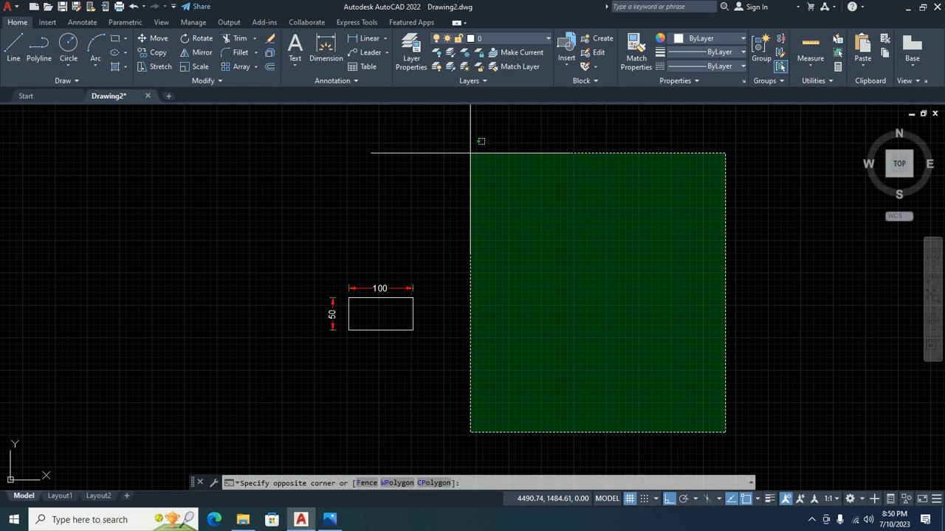
key("Escape")
Step: Draw a horizontal line in the empty area above and to the right of the dimensioned rectangle
type("l")
key("Return")
left_click(502, 201)
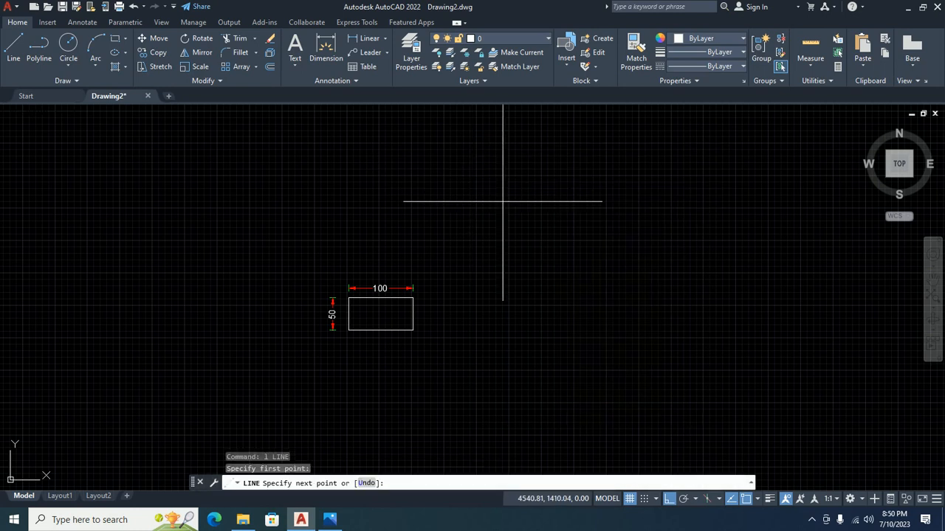
left_click(654, 206)
key("Escape")
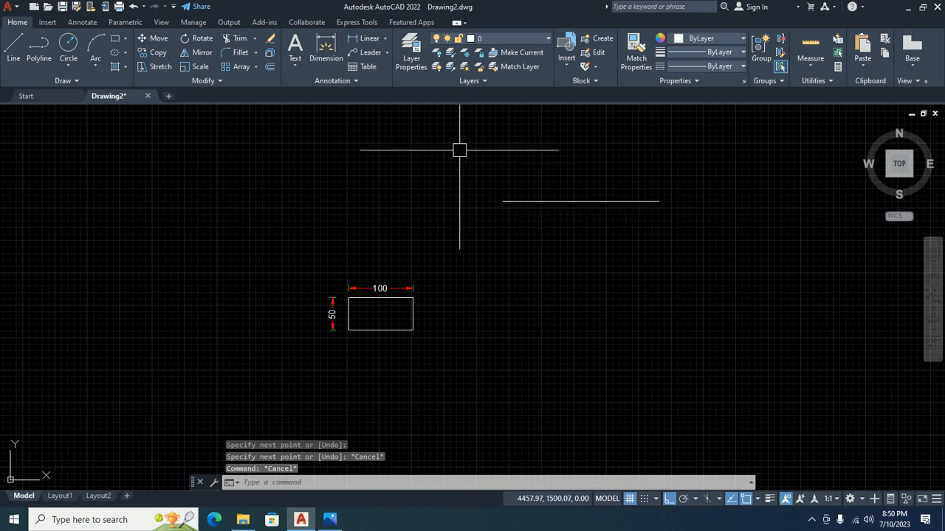
Step: Test window selection on the line, first enclosing it partially and then completely, and clear the selection
left_click(442, 134)
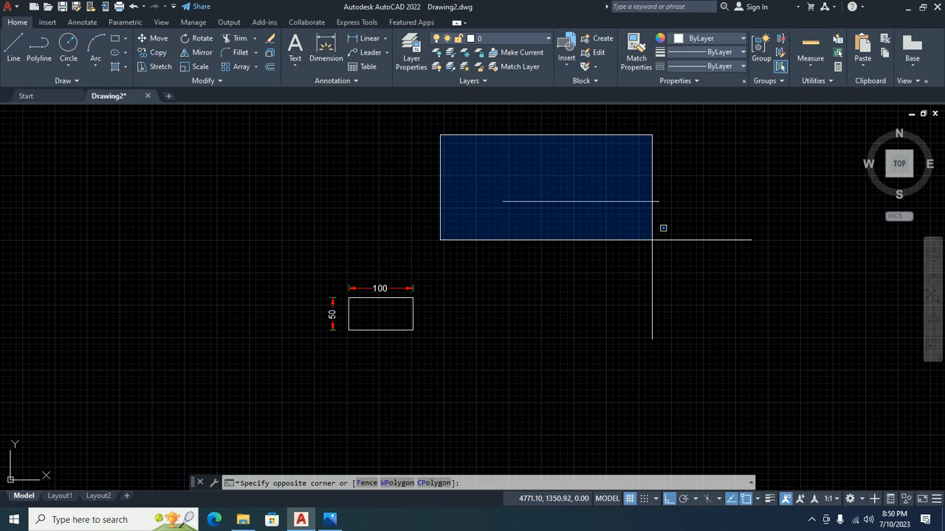
left_click(652, 239)
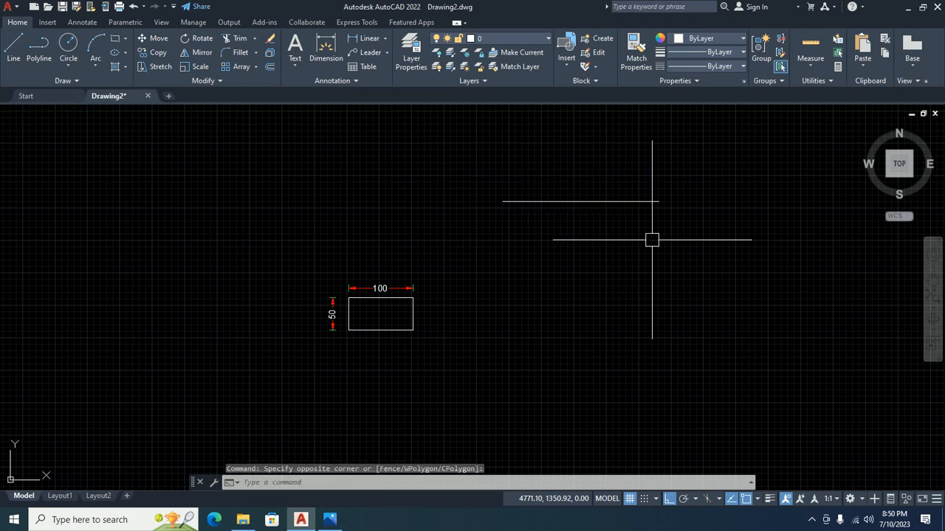
left_click(435, 158)
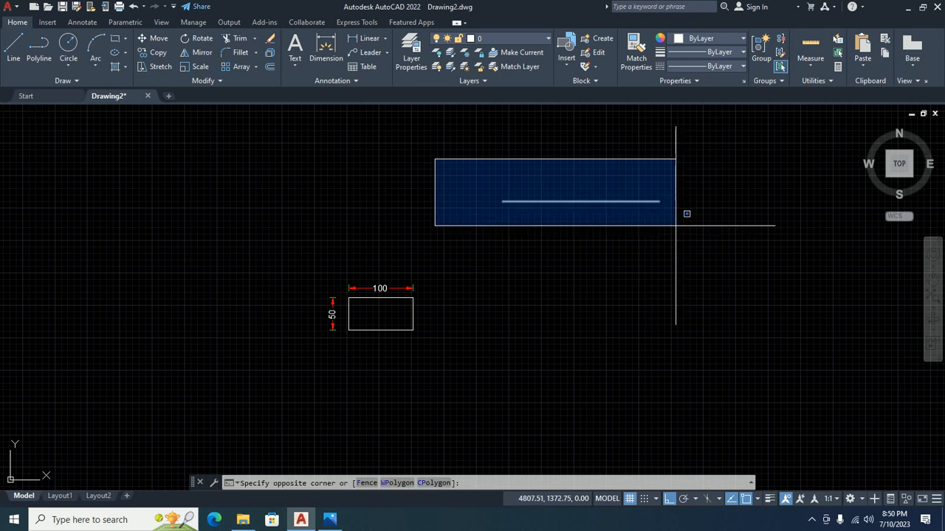
left_click(675, 225)
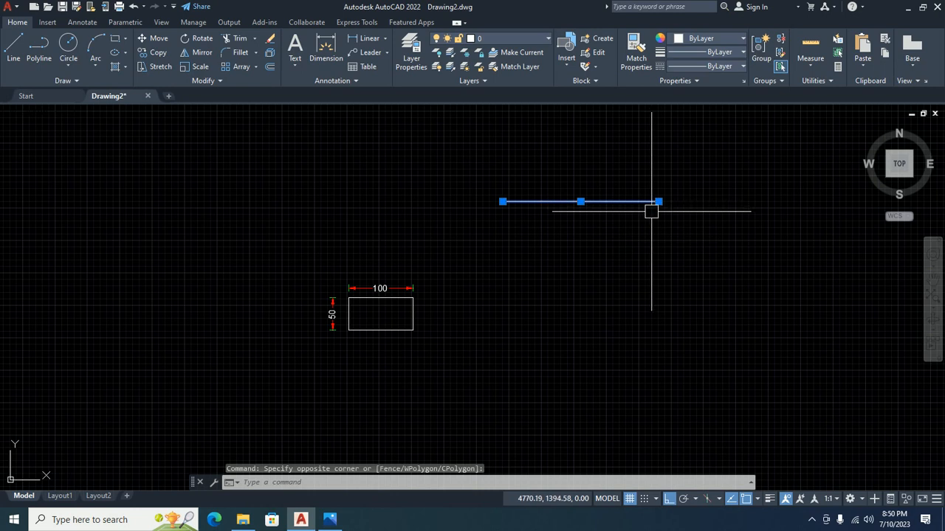
key("Escape")
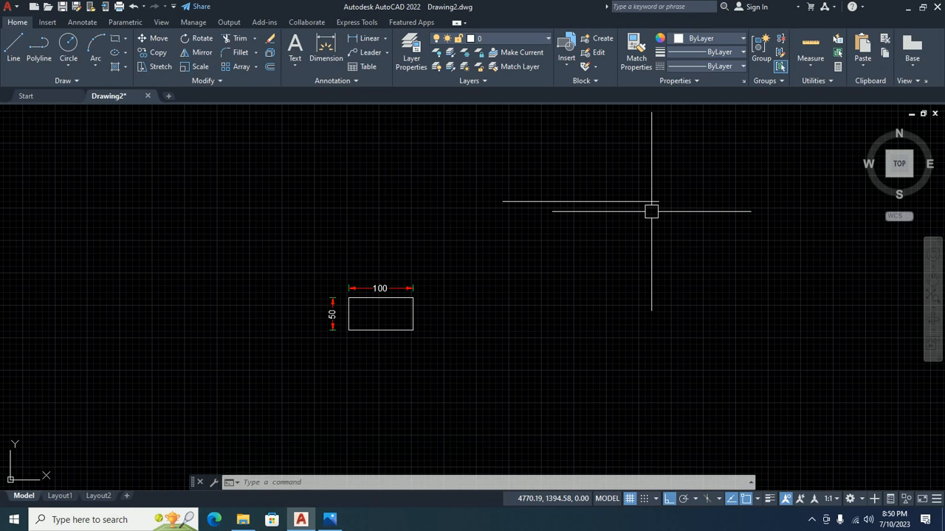
Step: Draw a large circle with a radius of about 105 below the horizontal line
type("c")
key("Return")
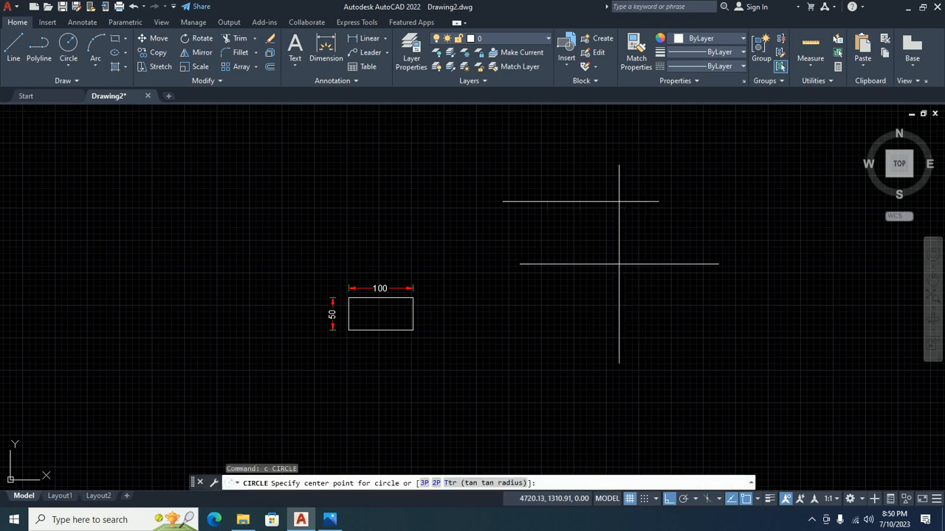
left_click(618, 293)
left_click(612, 226)
key("Escape")
key("Escape")
Step: Draw a small circle just inside the upper edge of the large circle, and try a window selection around it
scroll(619, 227, "up", 5)
key("Return")
left_click(607, 236)
left_click(622, 252)
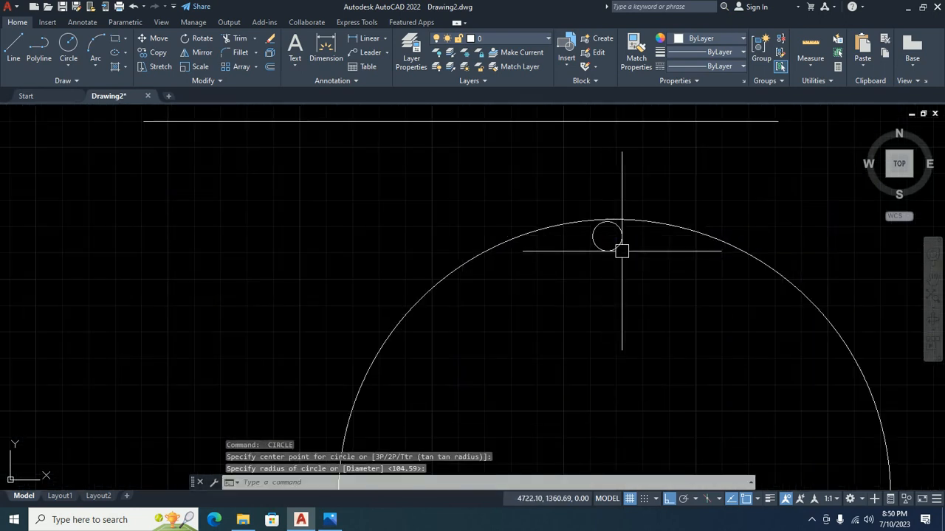
key("Escape")
key("Escape")
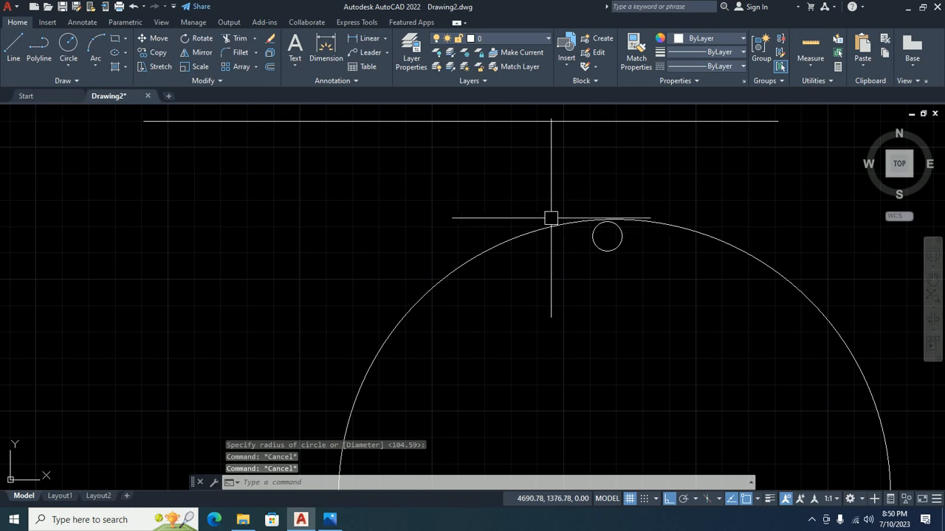
left_click(523, 196)
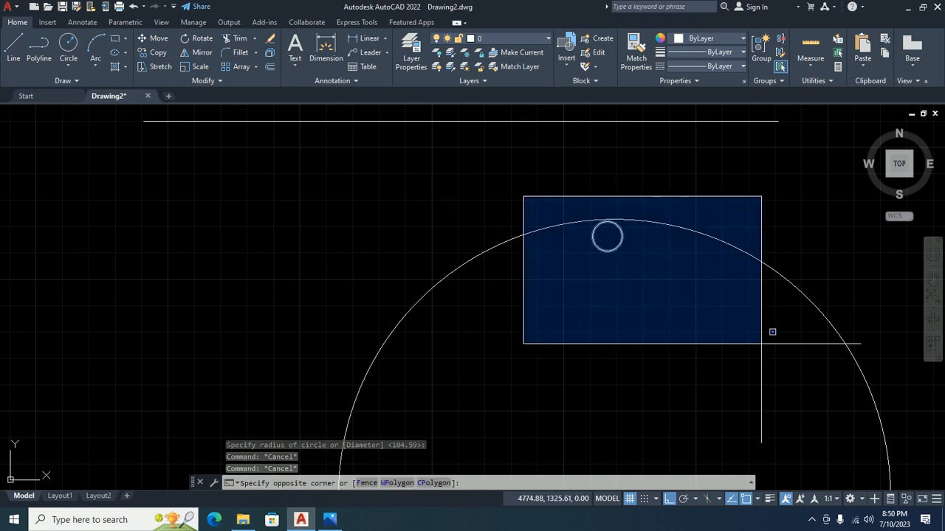
key("Escape")
Step: Draw five more circles of different sizes around the small one inside the large circle, the biggest with a radius of about 10
type("c")
key("Return")
scroll(569, 228, "up", 1)
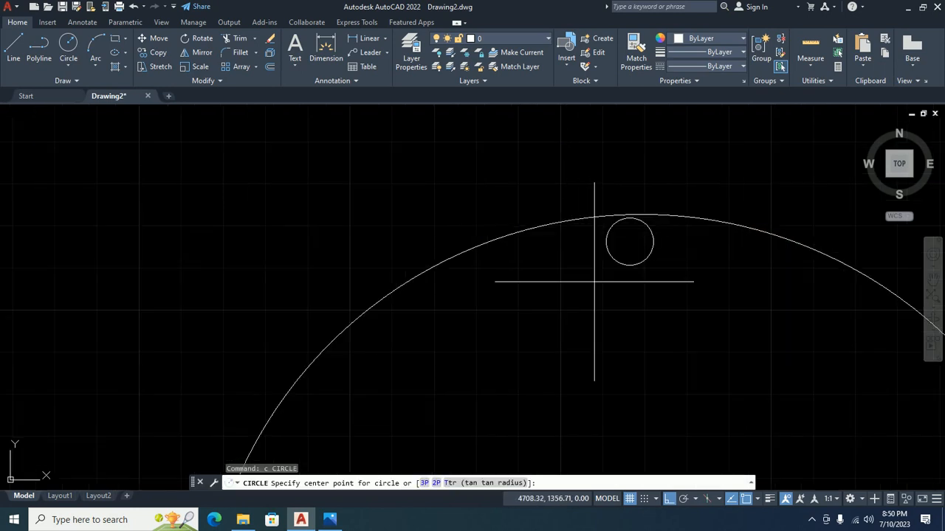
left_click(597, 282)
left_click(607, 264)
key("Return")
left_click(687, 333)
left_click(688, 313)
key("Return")
left_click(670, 305)
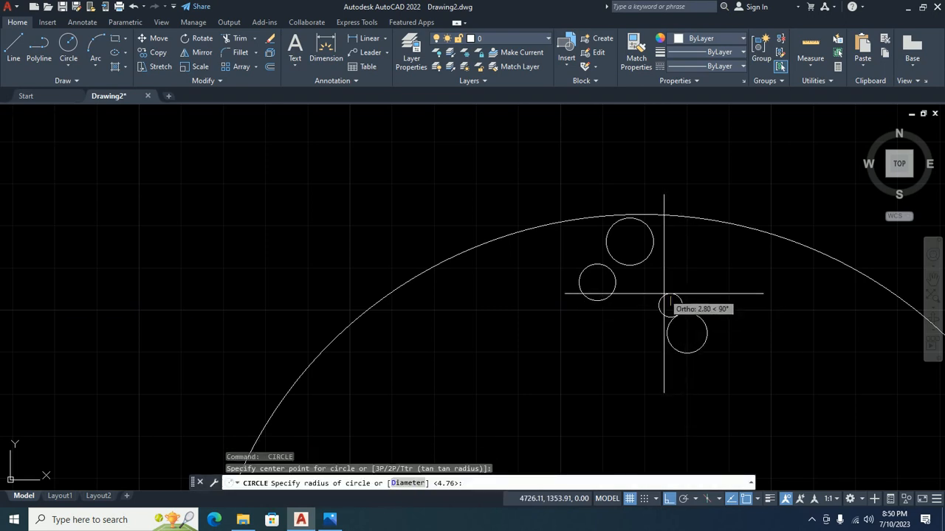
left_click(666, 316)
key("Return")
left_click(699, 277)
left_click(686, 271)
key("Return")
left_click(667, 284)
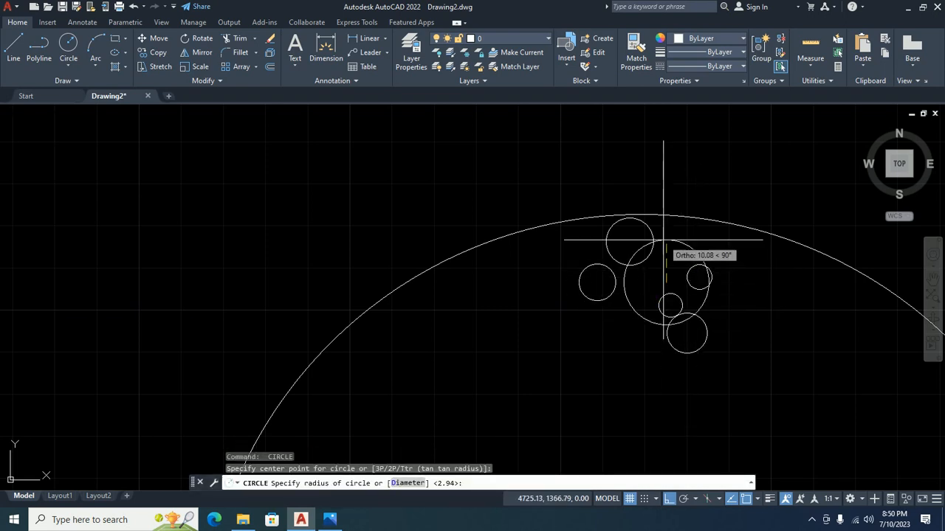
left_click(661, 239)
key("Escape")
key("Escape")
Step: Select two of the inner circles individually, add the uppermost one with a crossing selection, and clear the selection
scroll(665, 272, "down", 2)
scroll(644, 310, "up", 4)
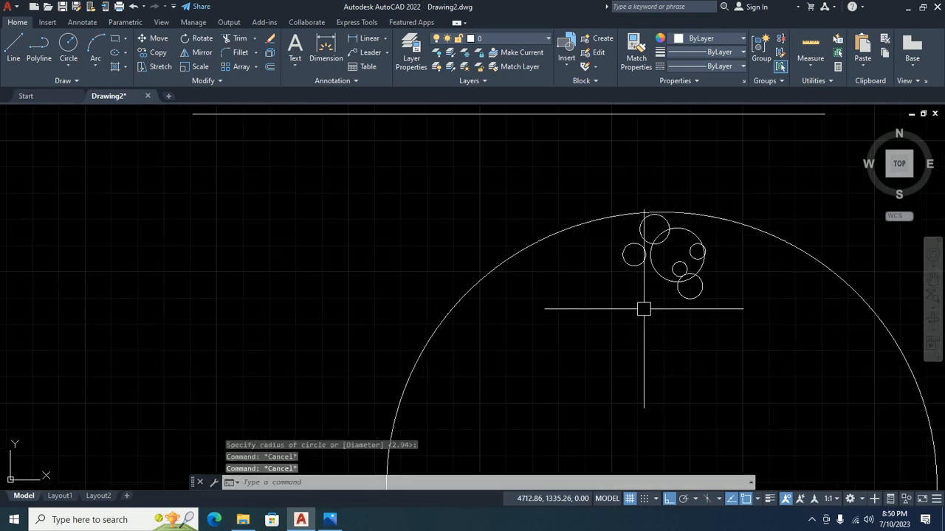
left_click(687, 269)
left_click(630, 248)
left_click(652, 179)
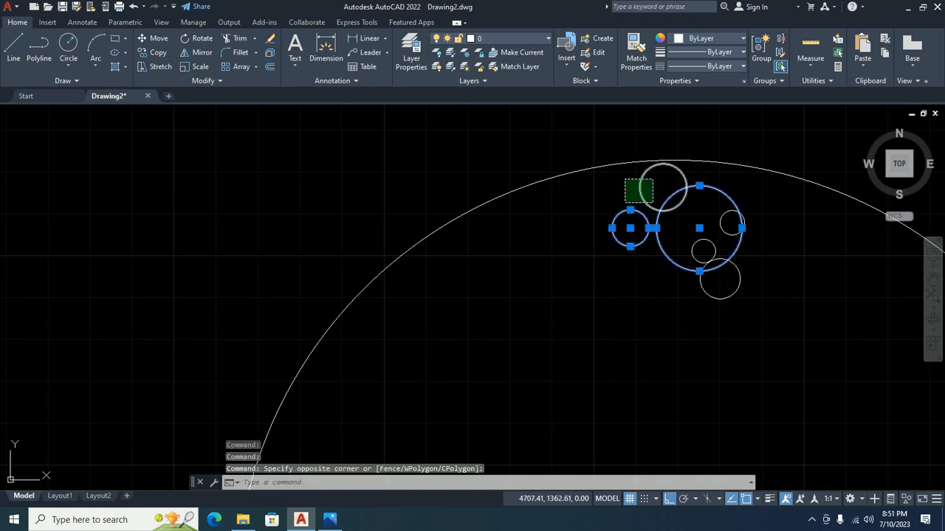
left_click(624, 202)
key("Escape")
key("Escape")
Step: Select all the small circles inside the large circle with a window selection, and clear the selection
left_click(510, 118)
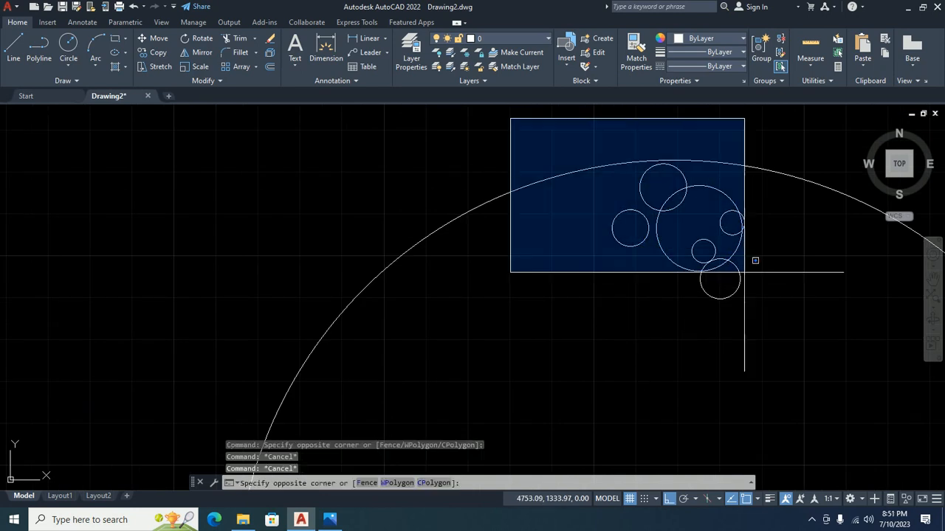
scroll(839, 339, "down", 6)
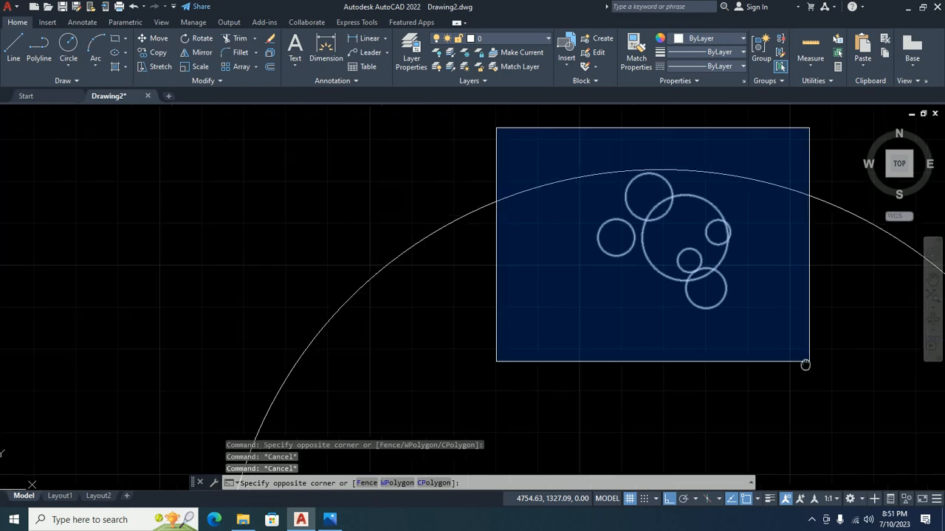
scroll(838, 410, "down", 2)
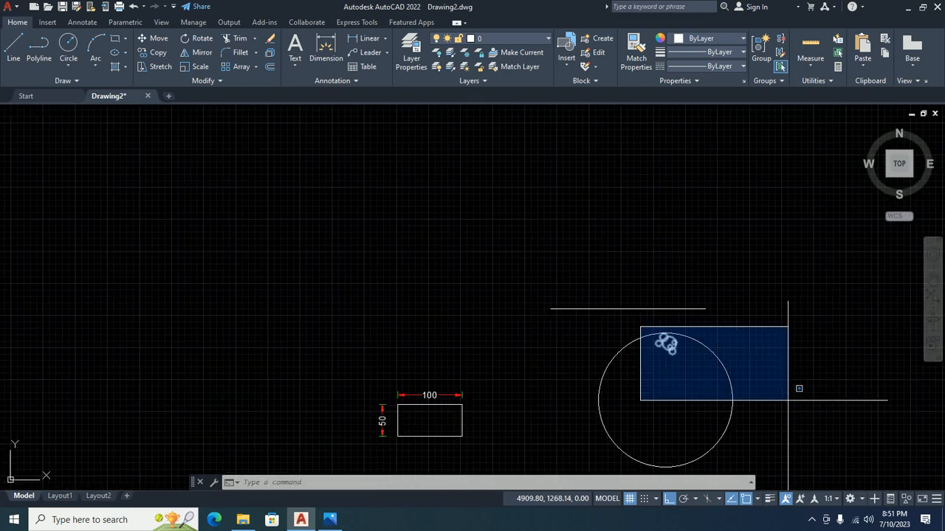
left_click(787, 386)
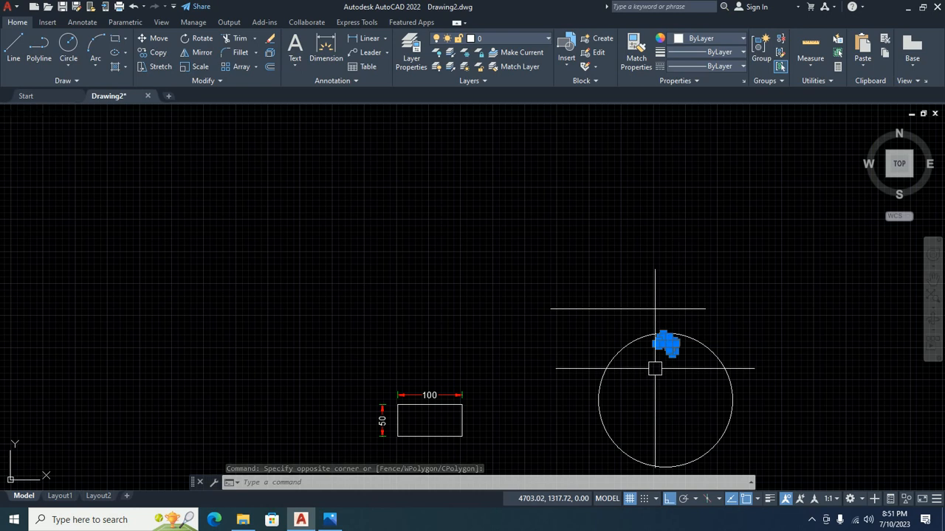
key("Escape")
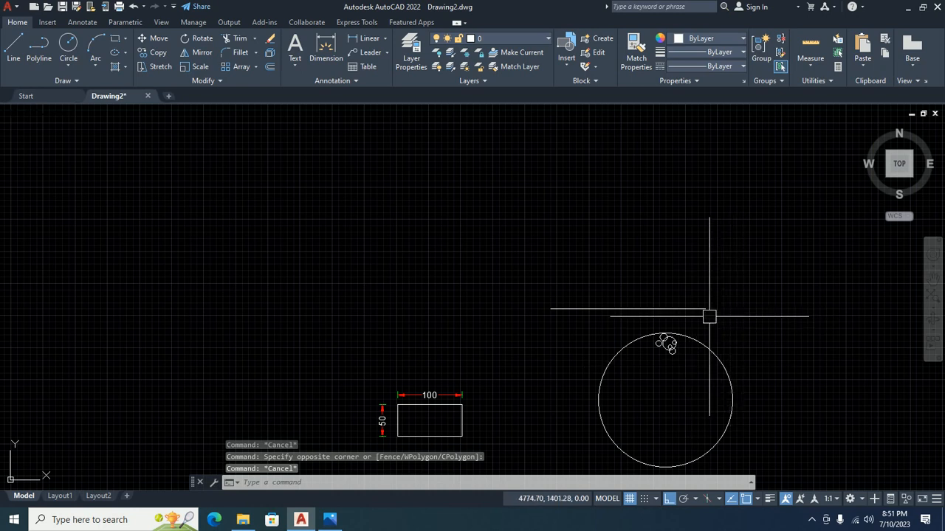
type("s")
key("Return")
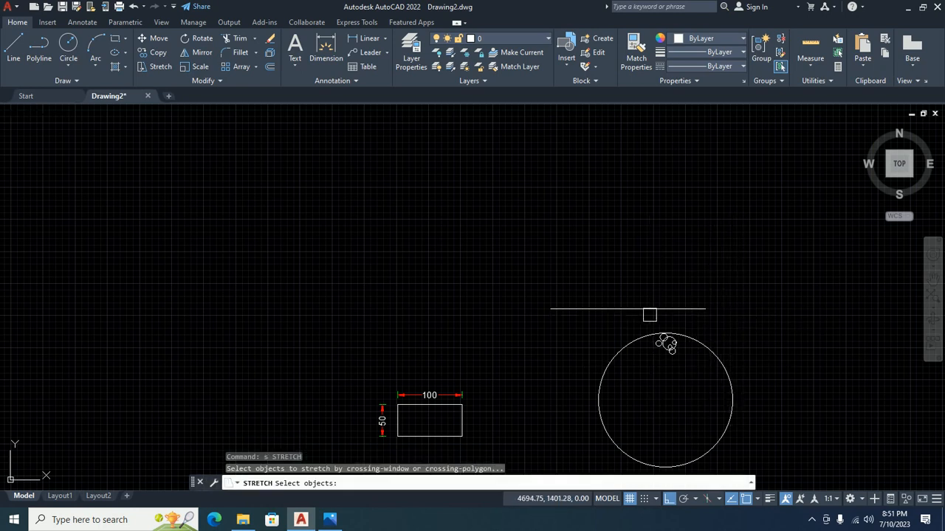
key("Escape")
Step: Delete the horizontal line, the large circle and all the small circles with one crossing selection
left_click(702, 223)
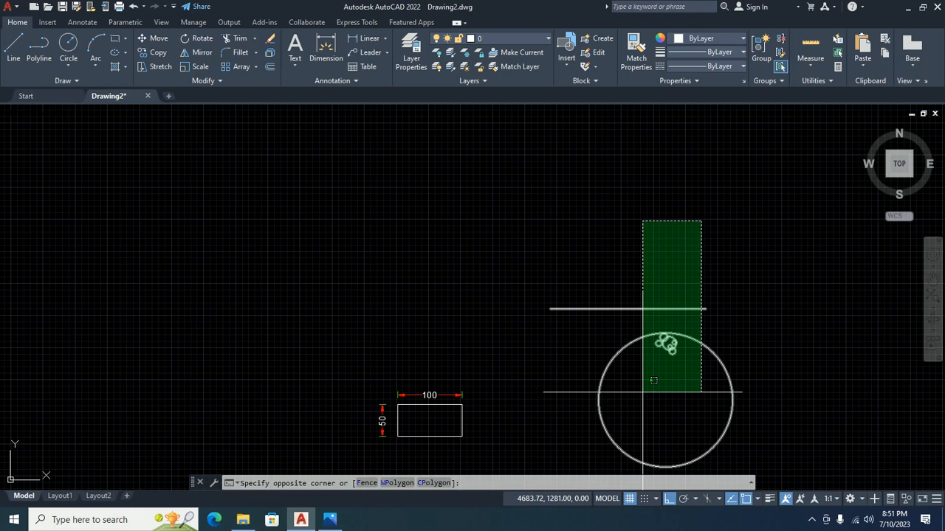
left_click(642, 392)
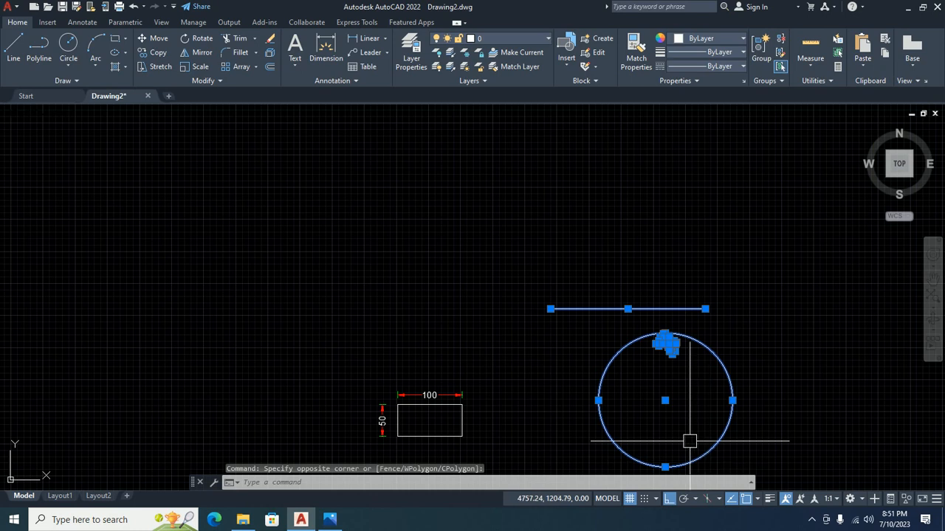
key("Delete")
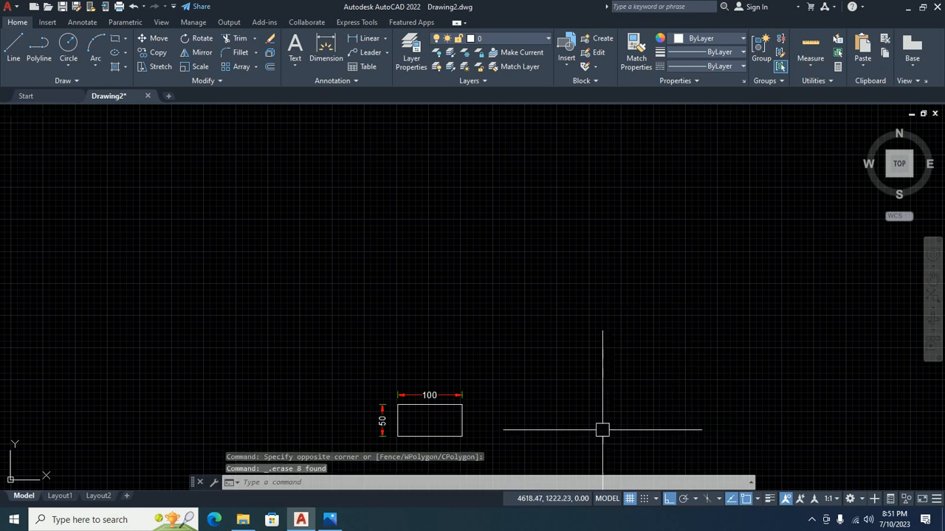
Step: Stretch the whole rectangle and both dimensions 20 units to the right, using a crossing selection and the right edge's midpoint as base point
middle_click_drag(601, 430, 634, 333)
scroll(505, 329, "up", 2)
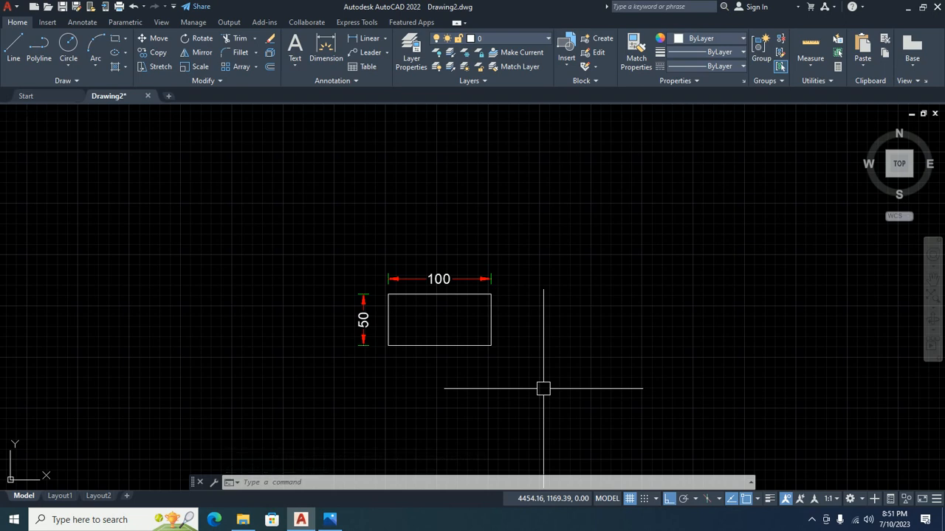
type("s")
key("Return")
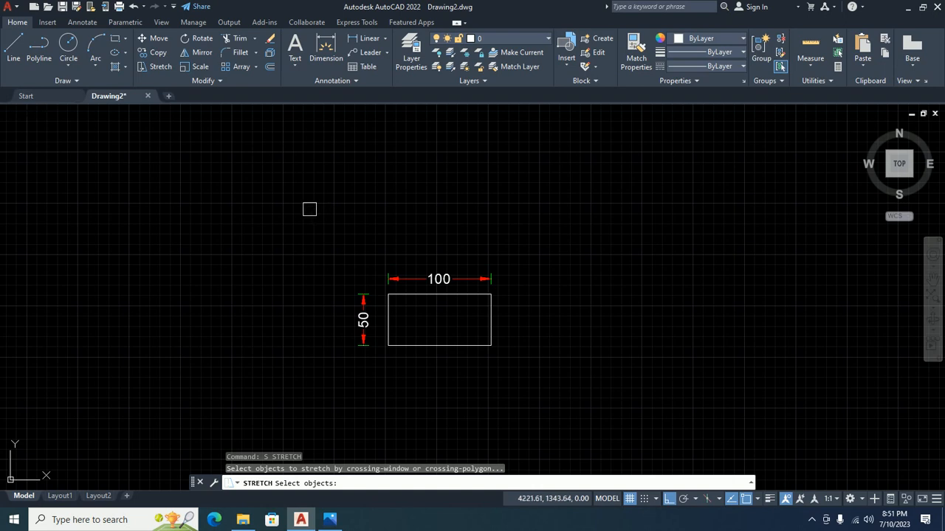
left_click(554, 198)
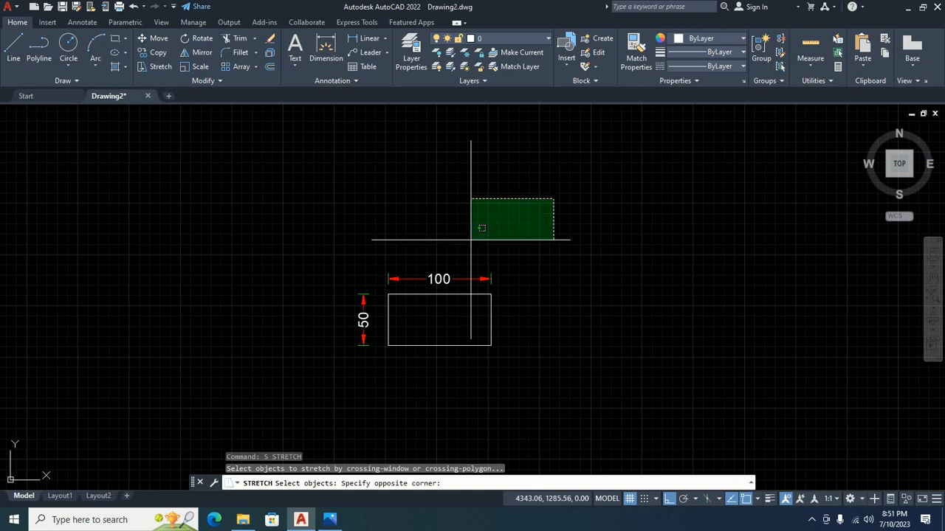
left_click(330, 385)
key("Return")
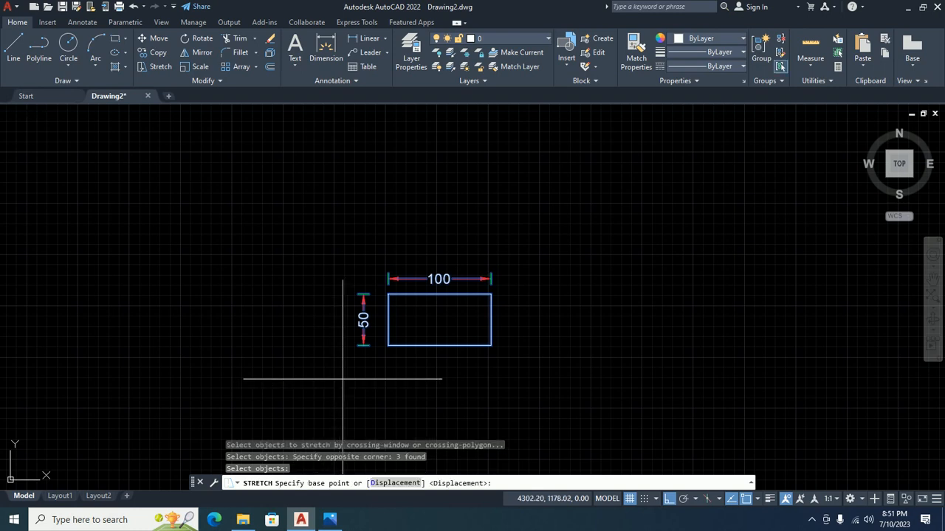
scroll(473, 346, "up", 4)
left_click(519, 278)
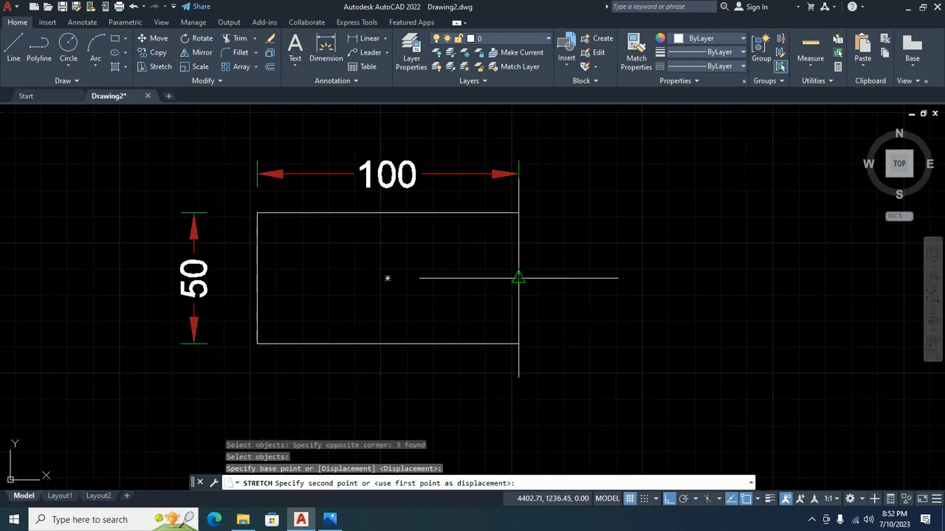
type("2")
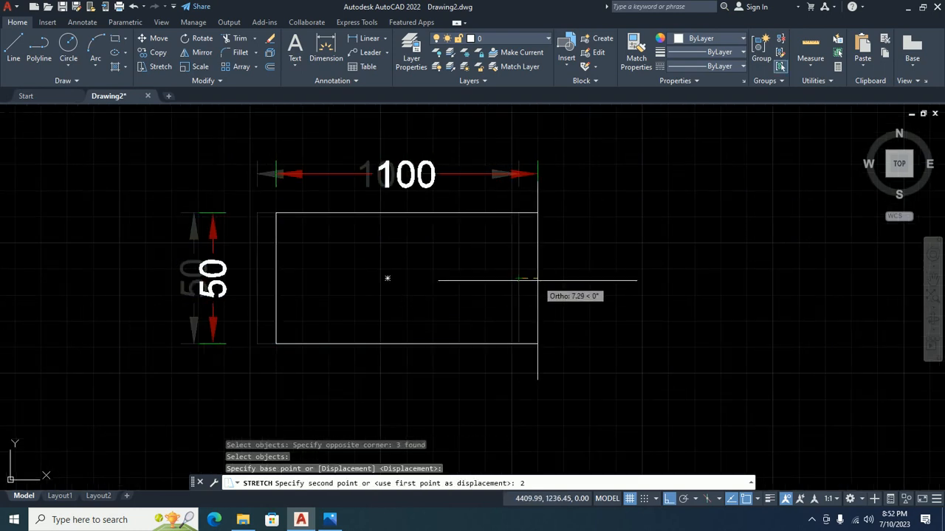
type("0")
key("Return")
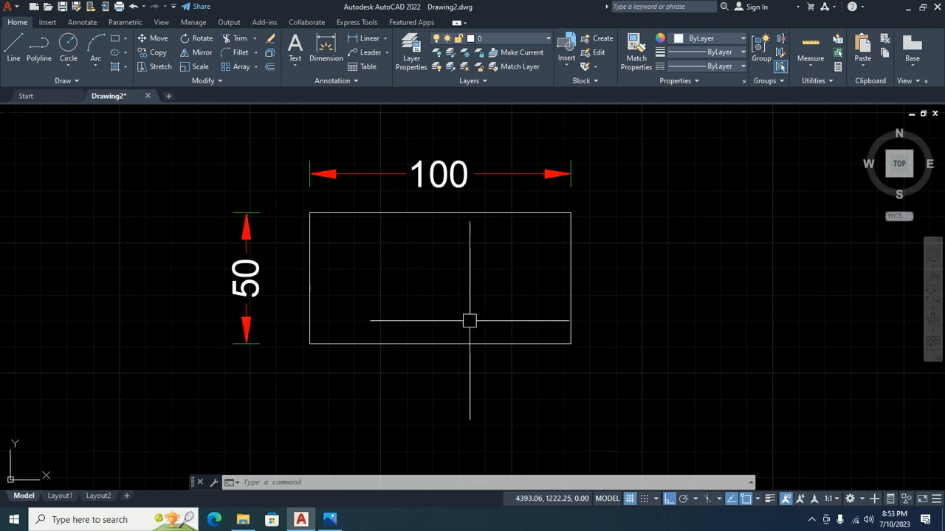
Step: Try to stretch only the rectangle's upper-right corner and its width dimension horizontally to the right, and cancel the command
middle_click_drag(493, 307, 486, 332)
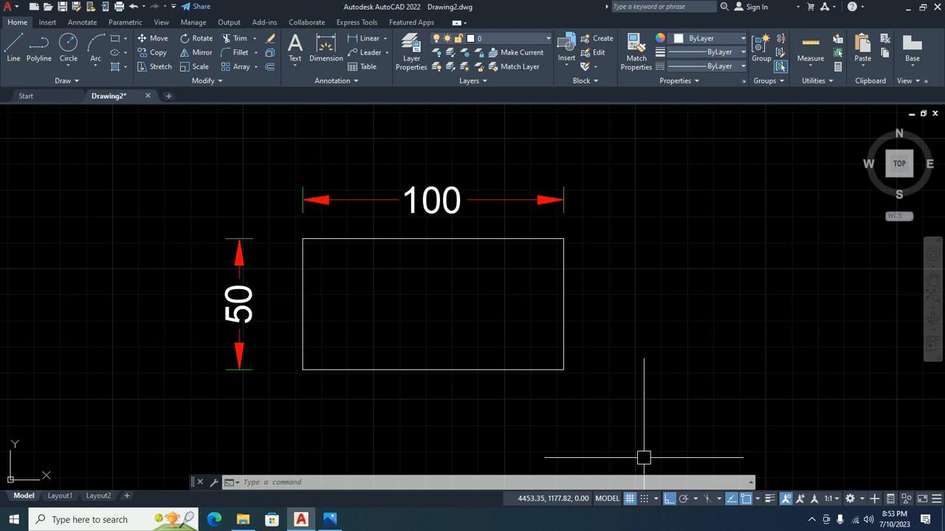
type("s")
key("Return")
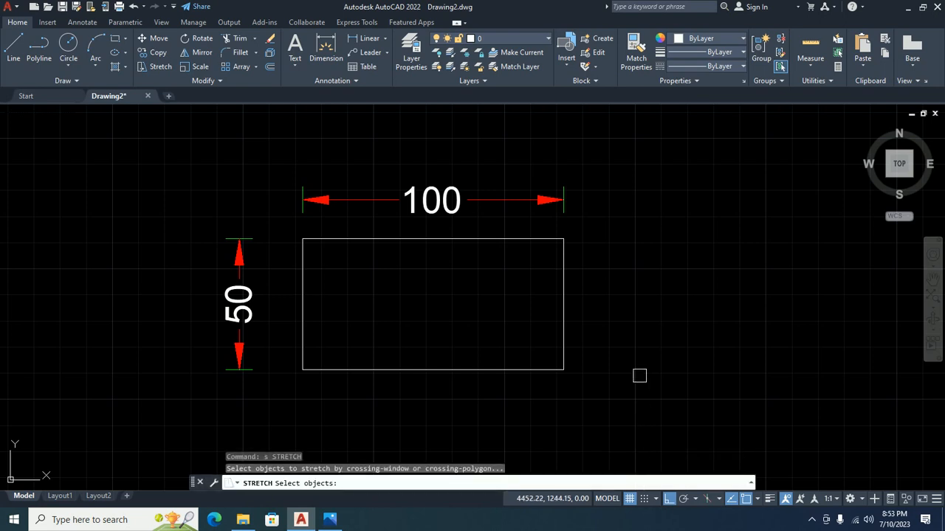
left_click(633, 140)
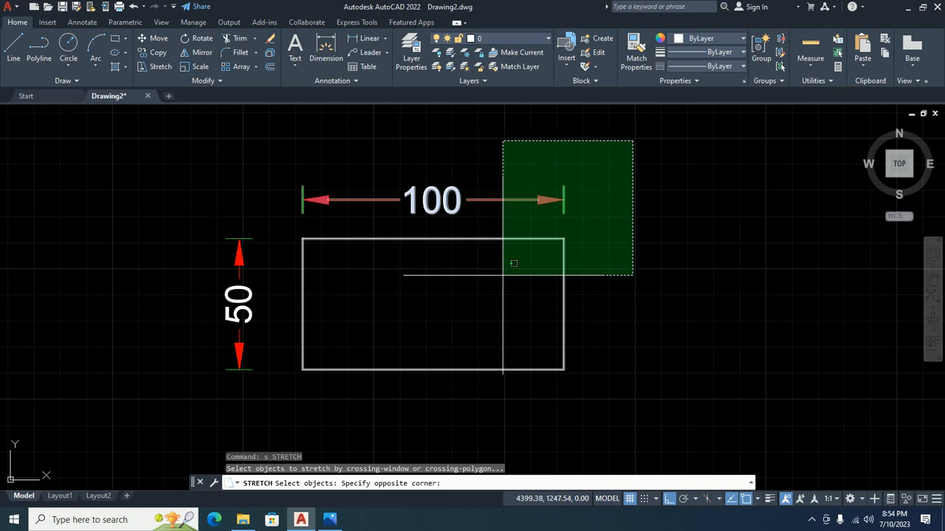
left_click(513, 264)
key("Return")
left_click(564, 238)
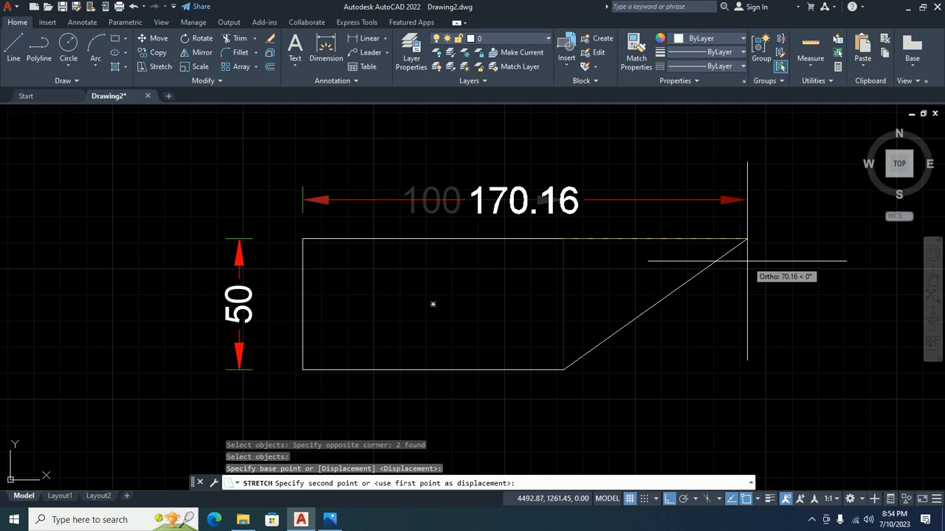
key("Escape")
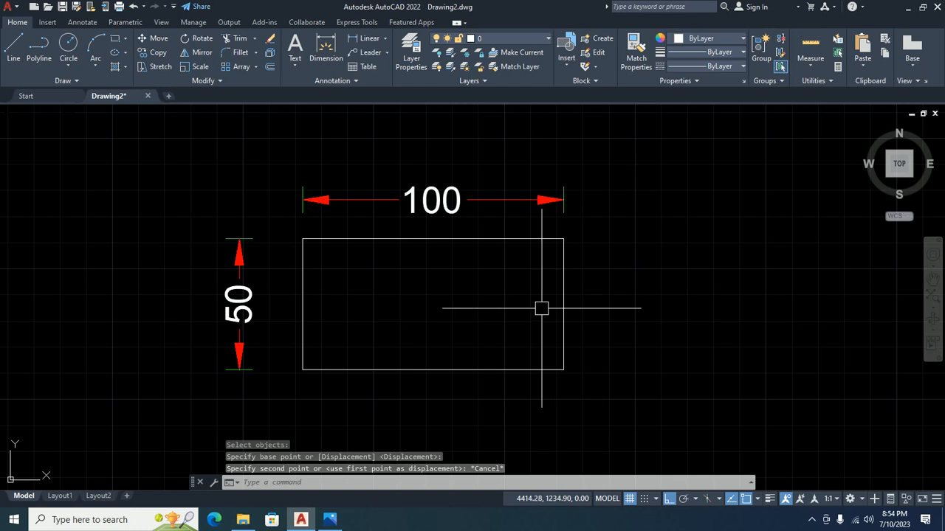
Step: Stretch the rectangle's right side and its width dimension 20 units to the right from the right edge's midpoint
type("s")
key("Return")
left_click(685, 110)
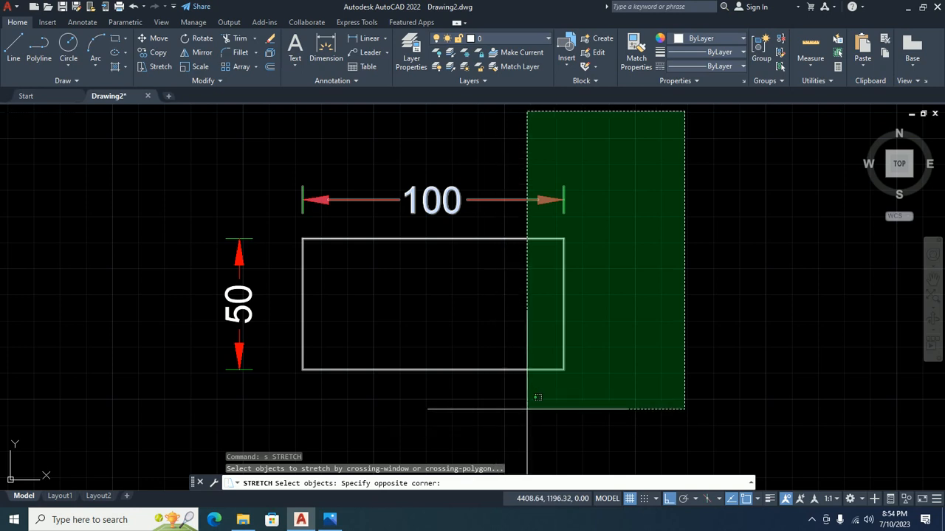
left_click(527, 409)
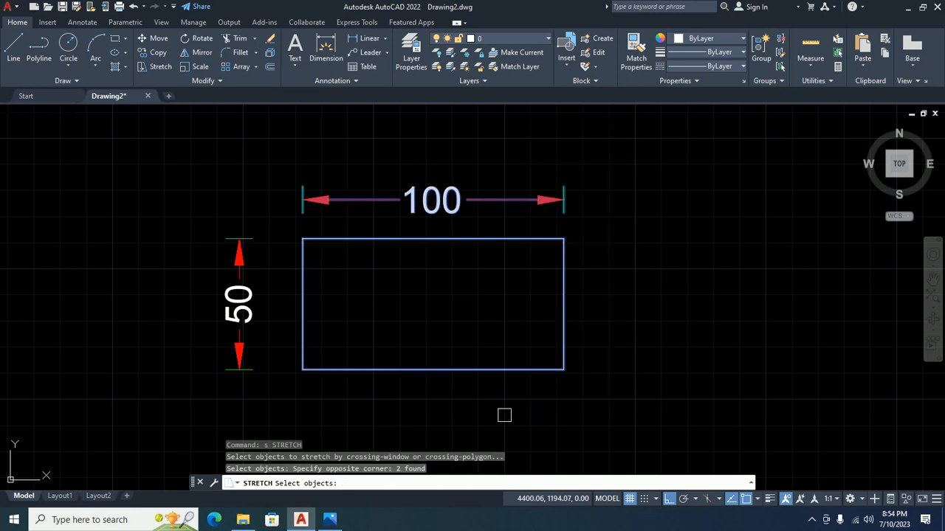
key("Return")
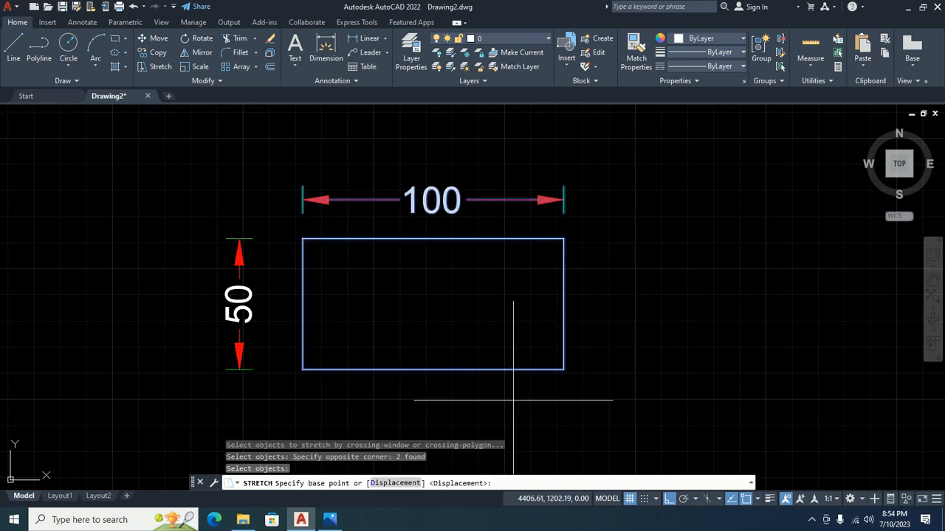
left_click(563, 304)
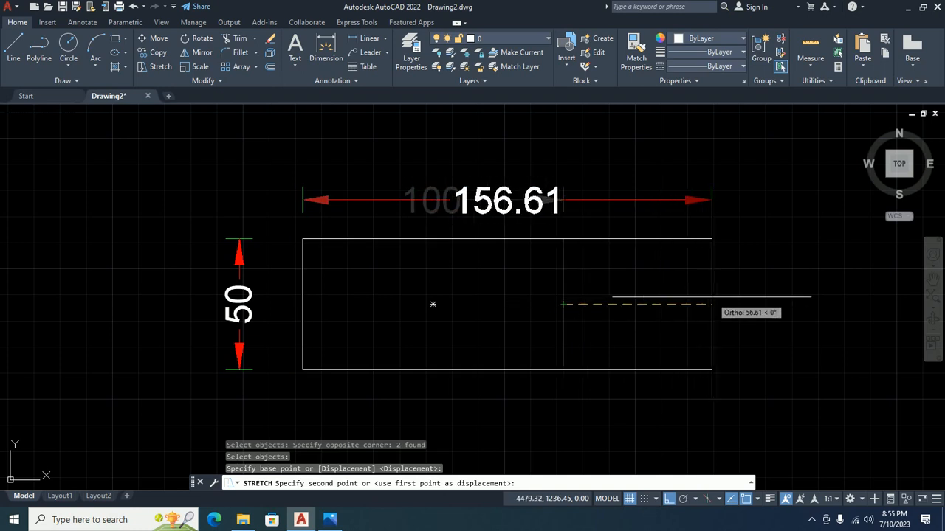
scroll(672, 299, "down", 6)
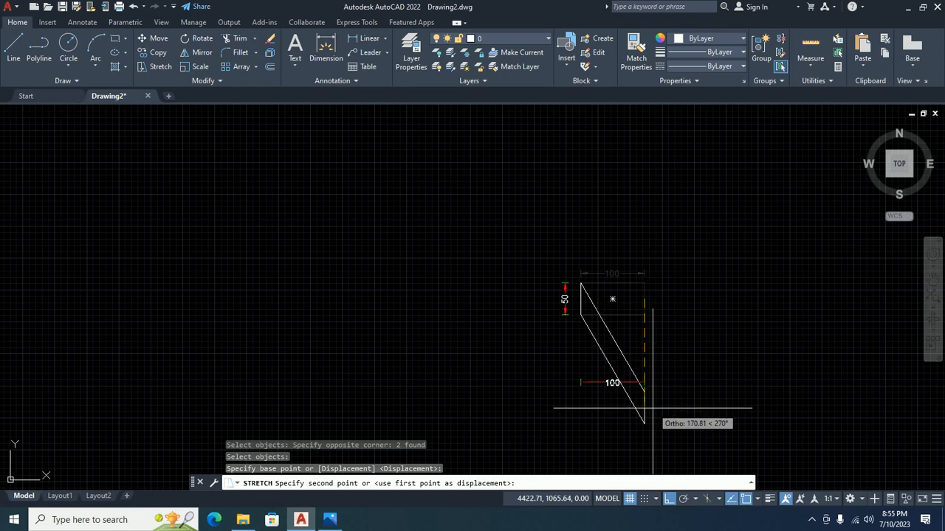
scroll(642, 399, "up", 4)
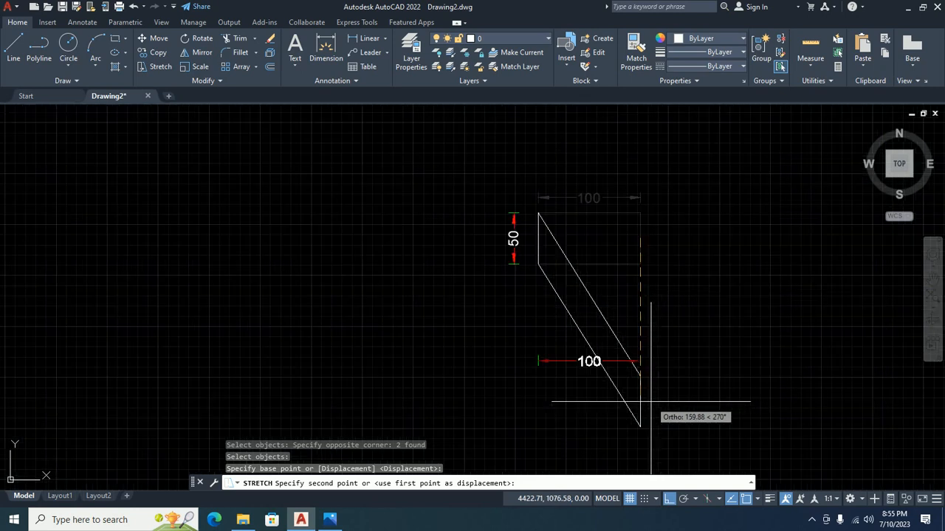
scroll(638, 318, "down", 4)
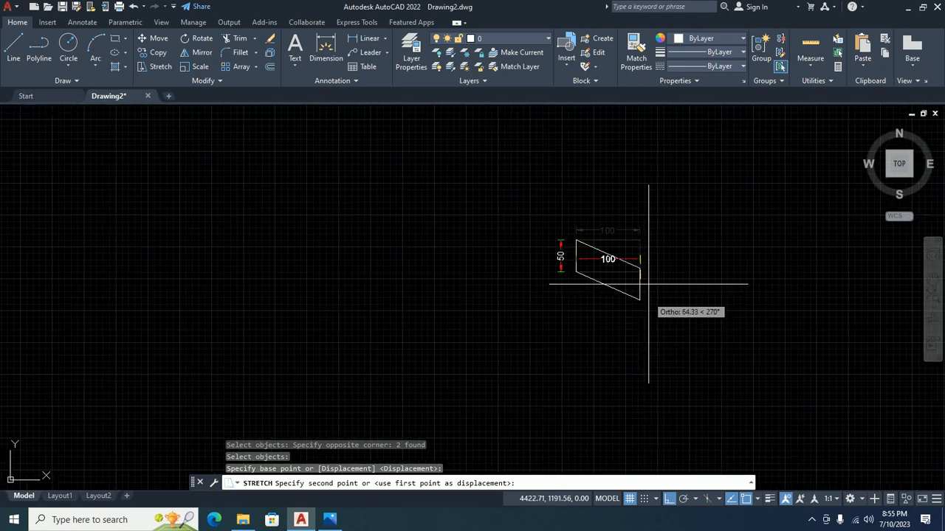
type("25")
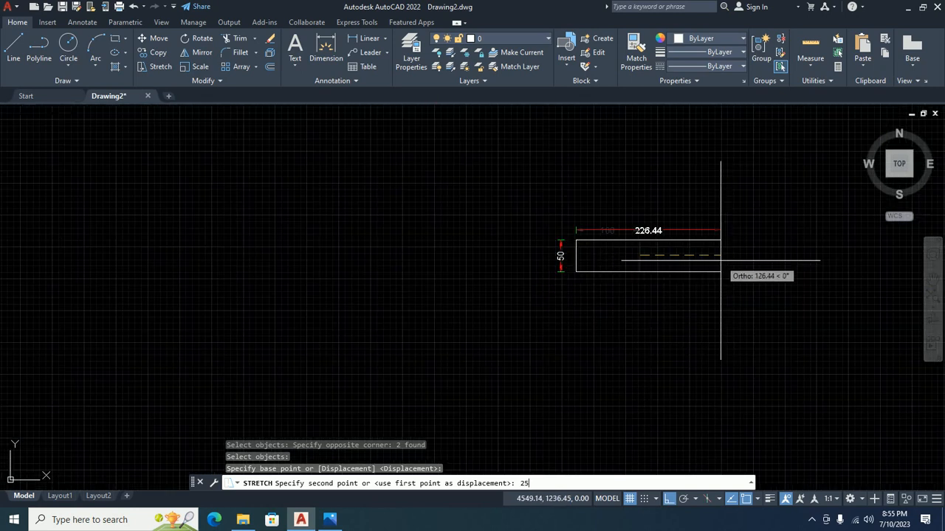
key("BackSpace")
type("0")
key("Return")
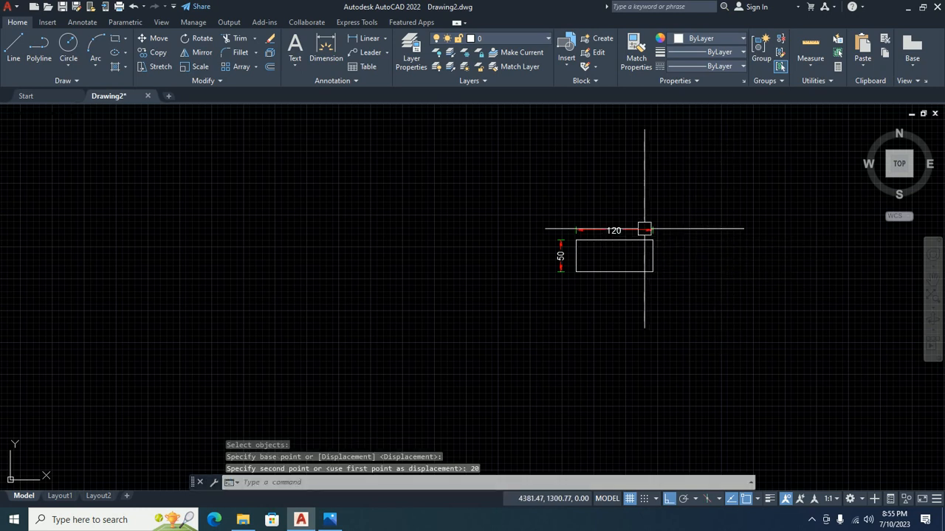
Step: Stretch the rectangle's bottom edge and its height dimension 10 units upward, using the bottom edge's midpoint as base point
scroll(628, 251, "up", 2)
scroll(611, 250, "up", 2)
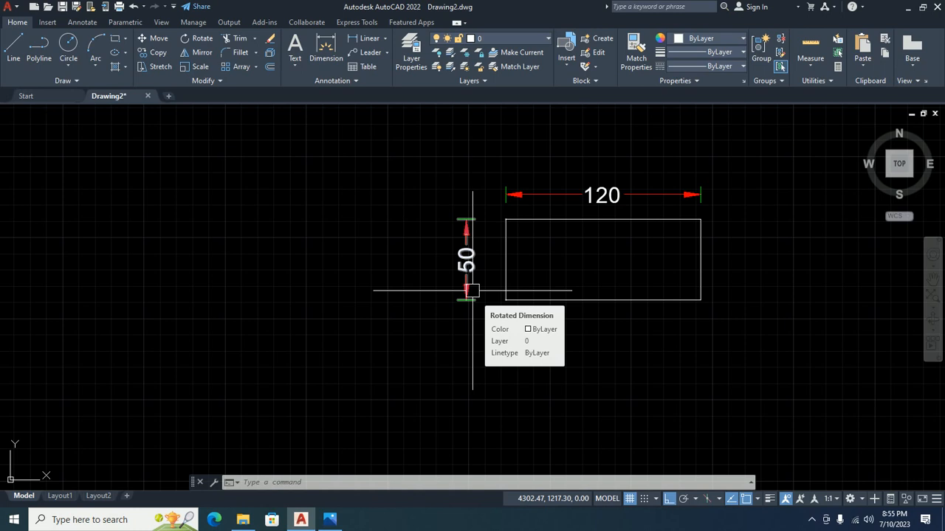
left_click(792, 345)
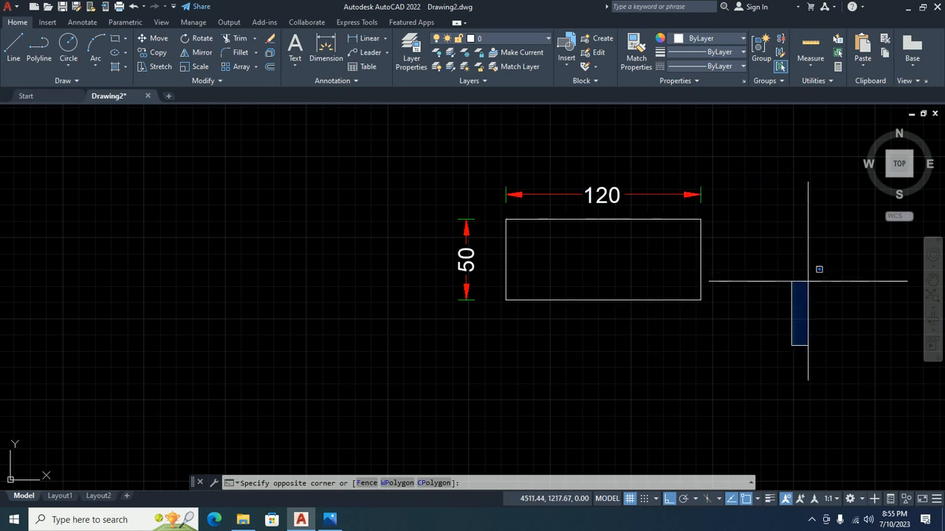
left_click(843, 352)
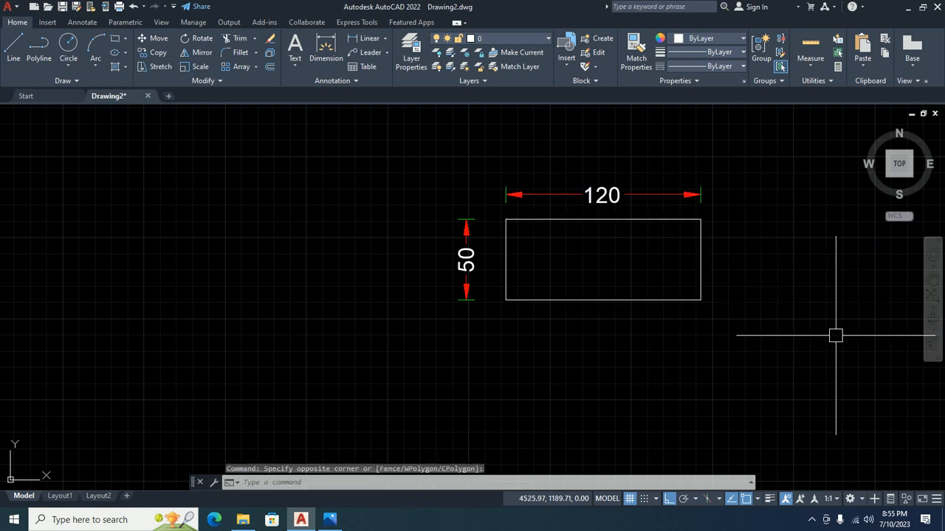
type("s")
key("Return")
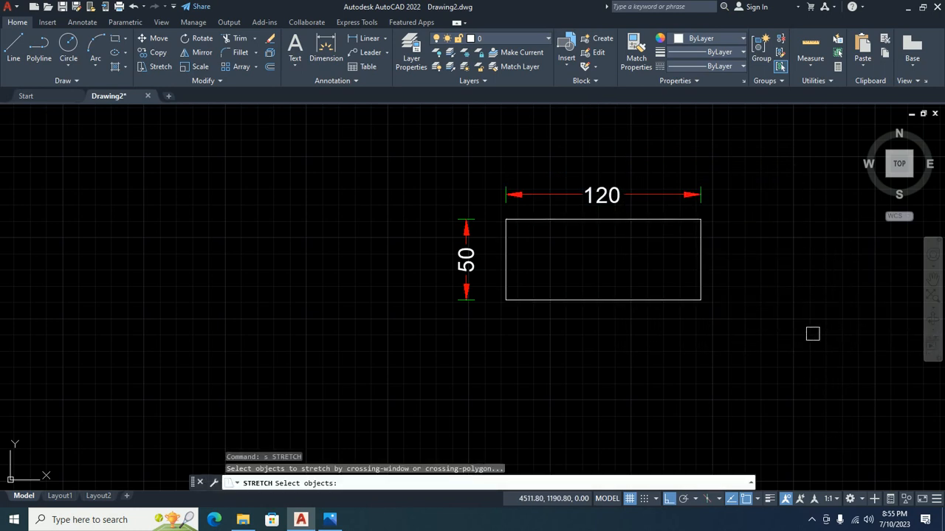
left_click(812, 335)
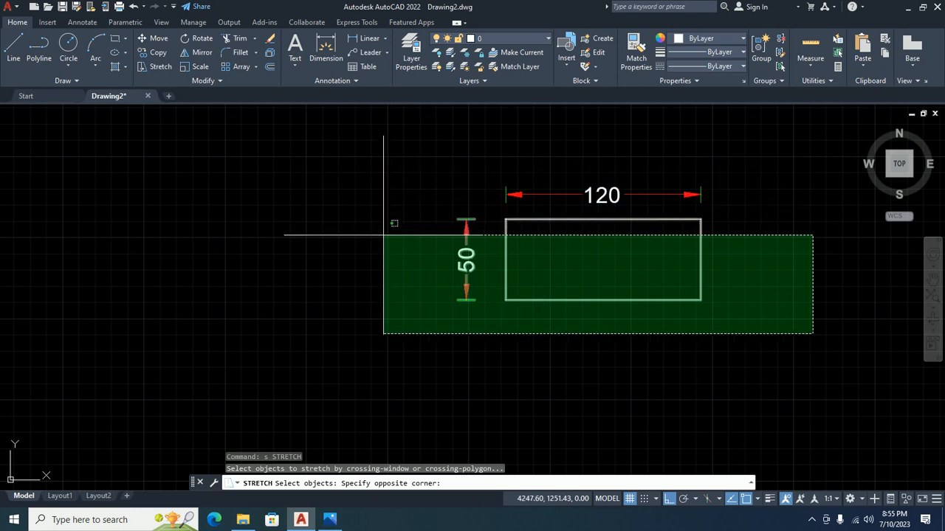
left_click(383, 236)
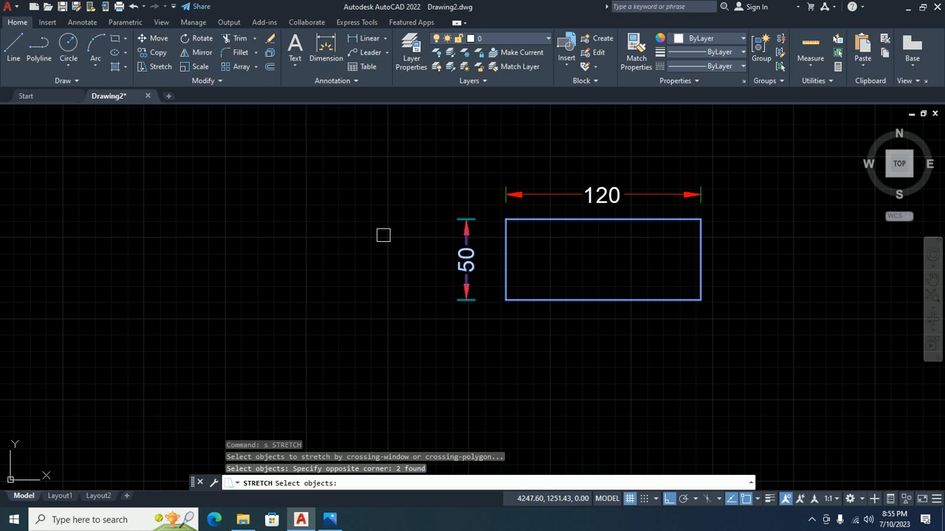
key("Return")
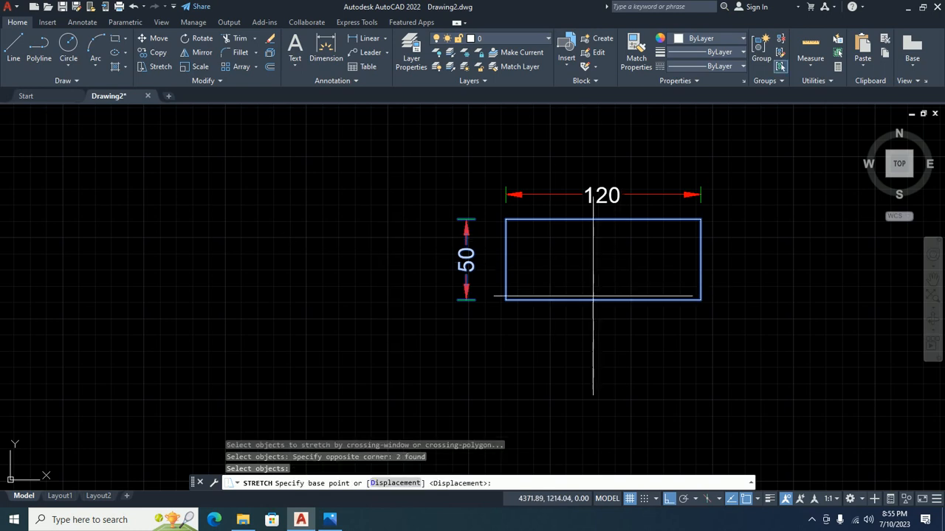
left_click(603, 300)
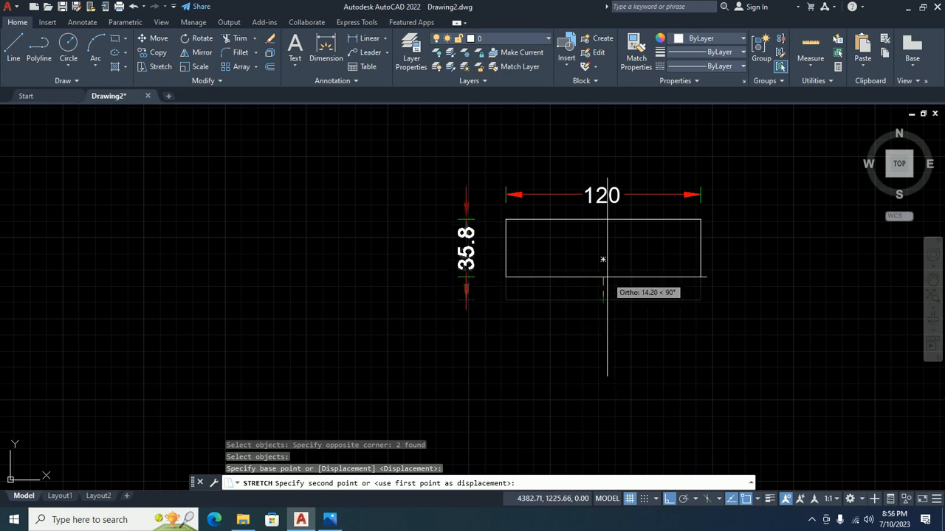
type("10")
key("Return")
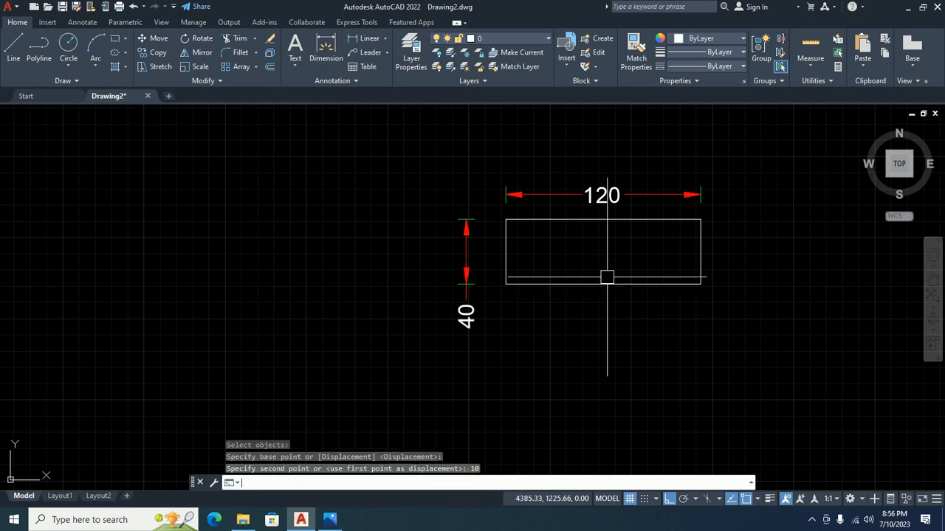
key("Escape")
Step: Delete the practice rectangle and both its dimensions with one crossing selection
scroll(606, 277, "down", 3)
left_click(742, 347)
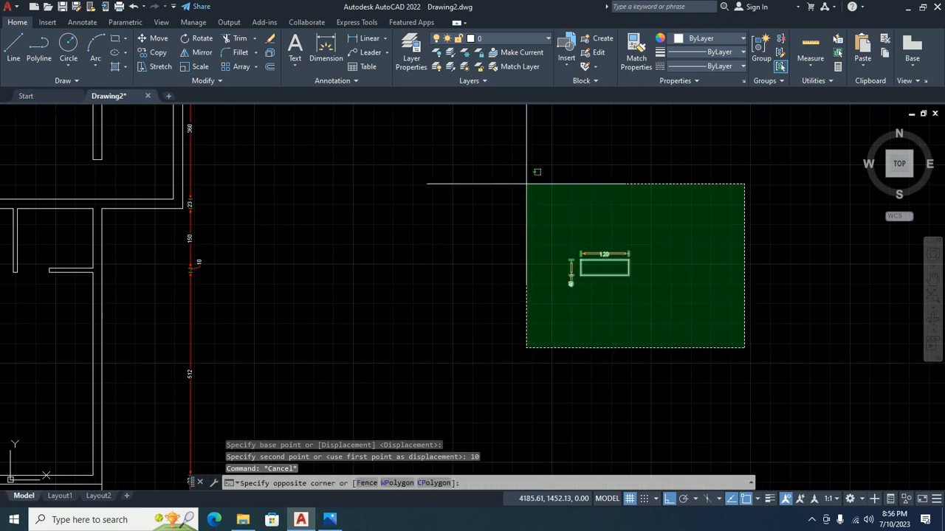
left_click(506, 189)
key("Delete")
Step: Stretch the lower part of the floor plan with its dimensions 160 units upward, from a base point on the bottom outer wall line
scroll(512, 200, "down", 5)
middle_click_drag(266, 365, 462, 338)
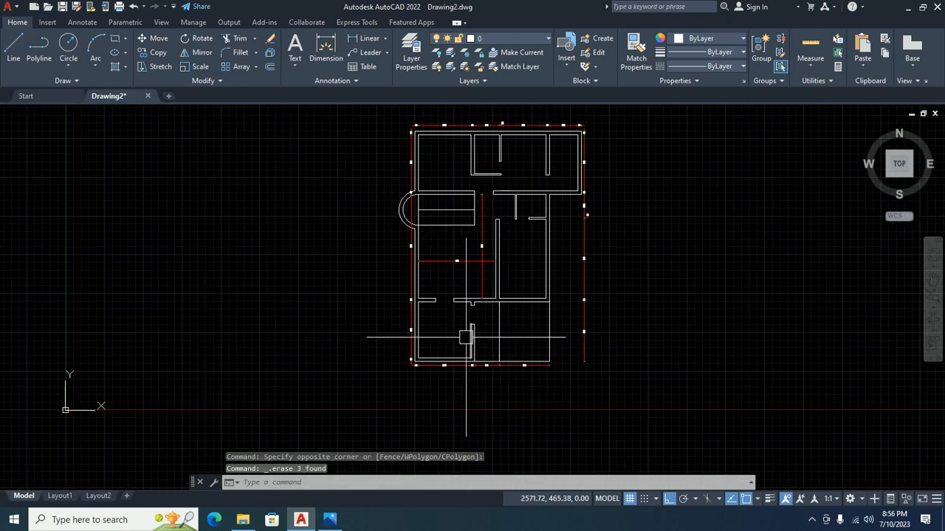
scroll(547, 310, "up", 2)
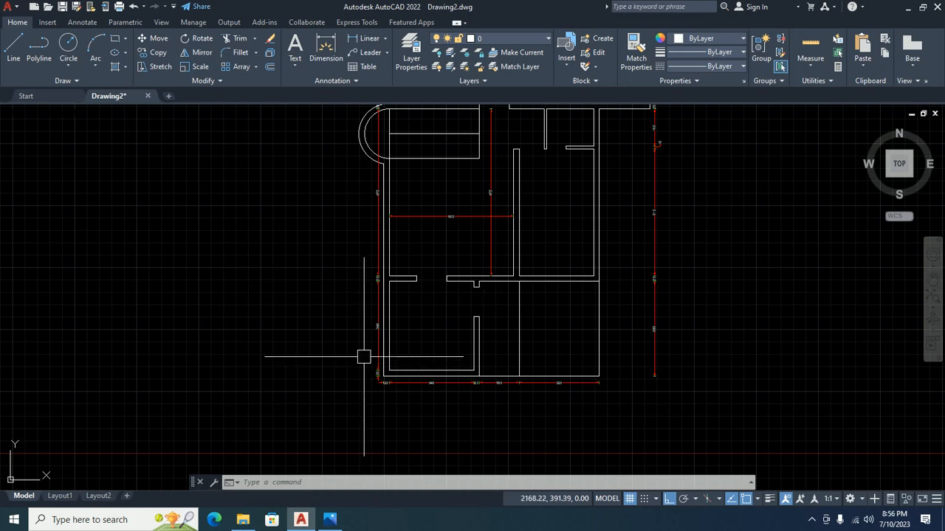
type("s")
key("Return")
left_click(699, 236)
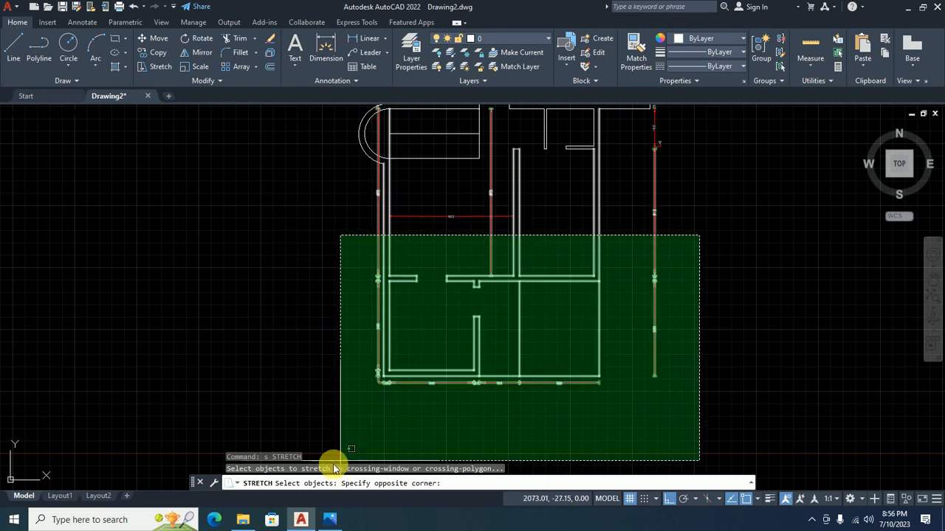
left_click(317, 410)
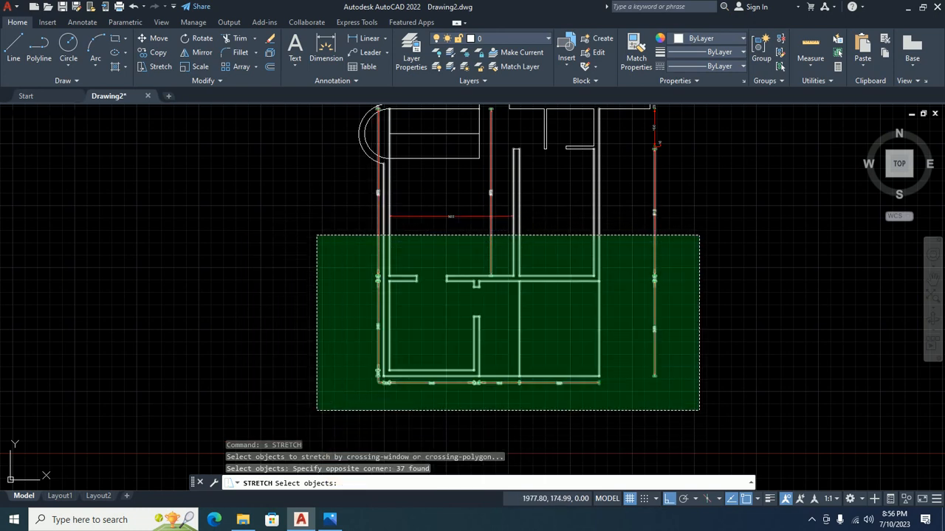
key("Return")
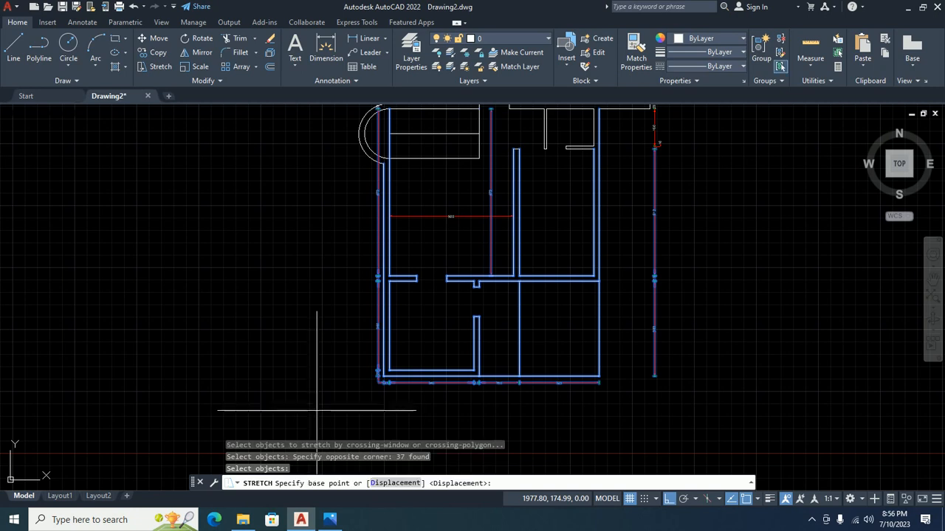
left_click(532, 376)
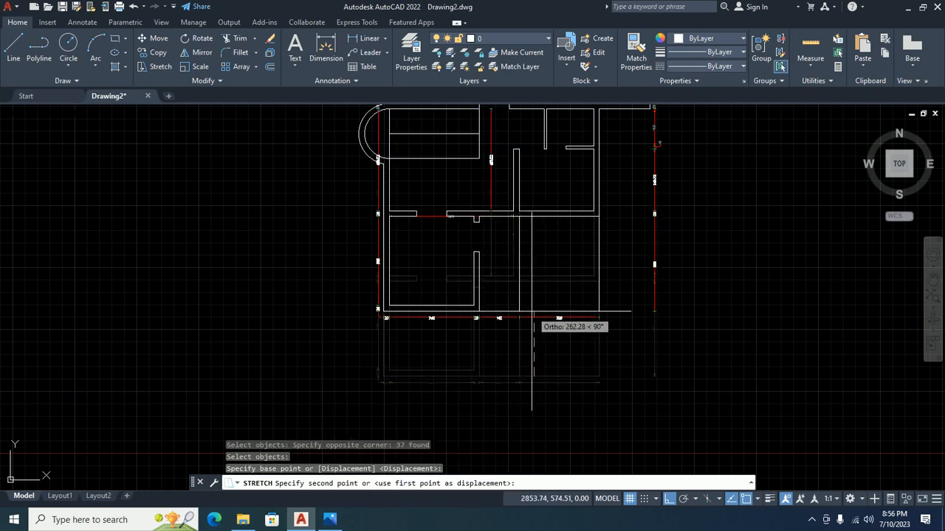
type("160")
key("Return")
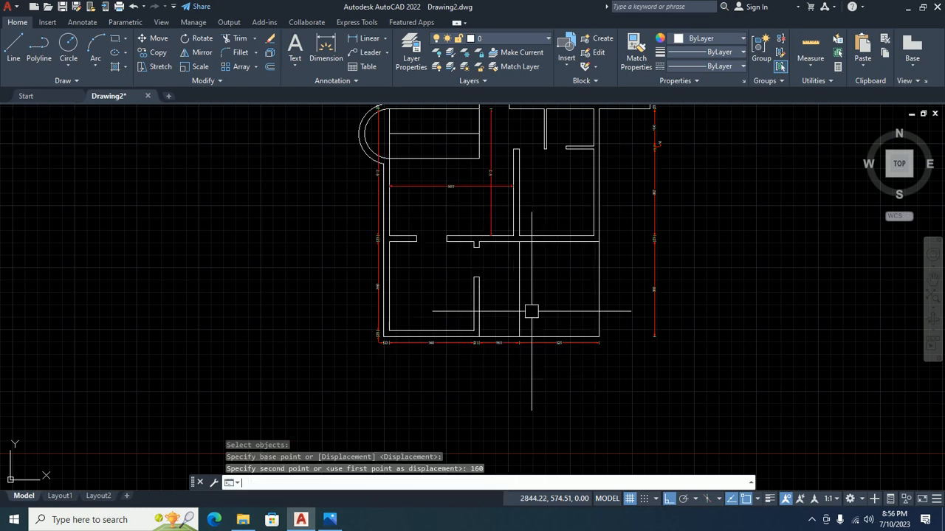
Step: Examine the dimensions of the middle rooms shortened by the stretch, and review the whole floor plan
scroll(517, 244, "up", 4)
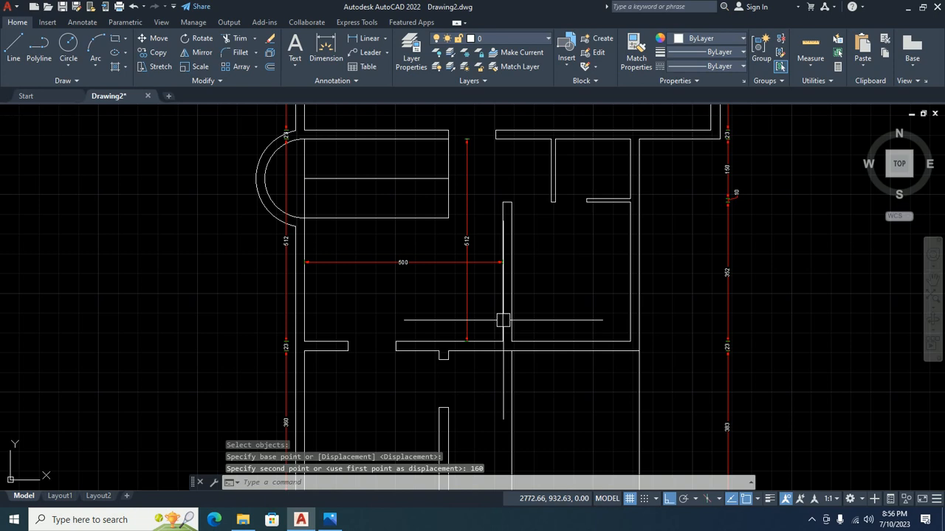
scroll(493, 240, "up", 2)
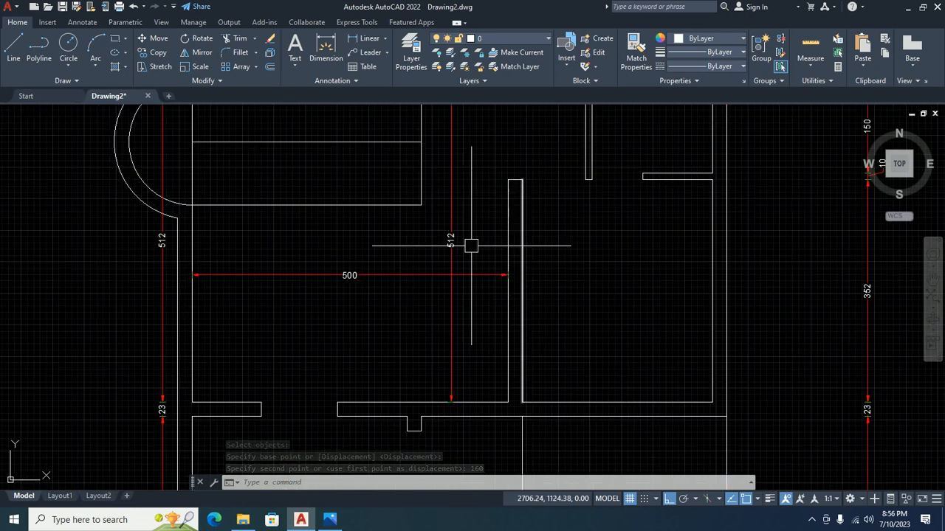
left_click(465, 275)
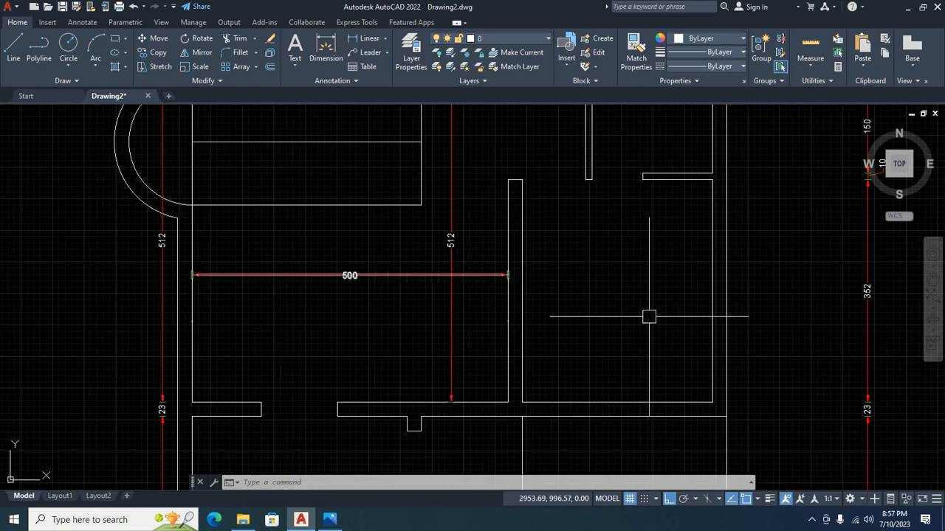
middle_click_drag(623, 327, 598, 324)
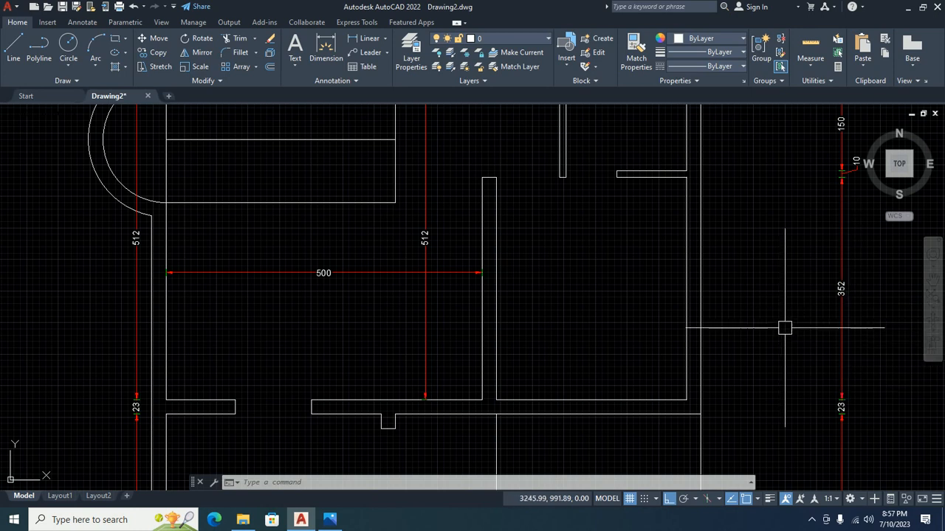
scroll(785, 327, "down", 4)
middle_click_drag(686, 306, 572, 316)
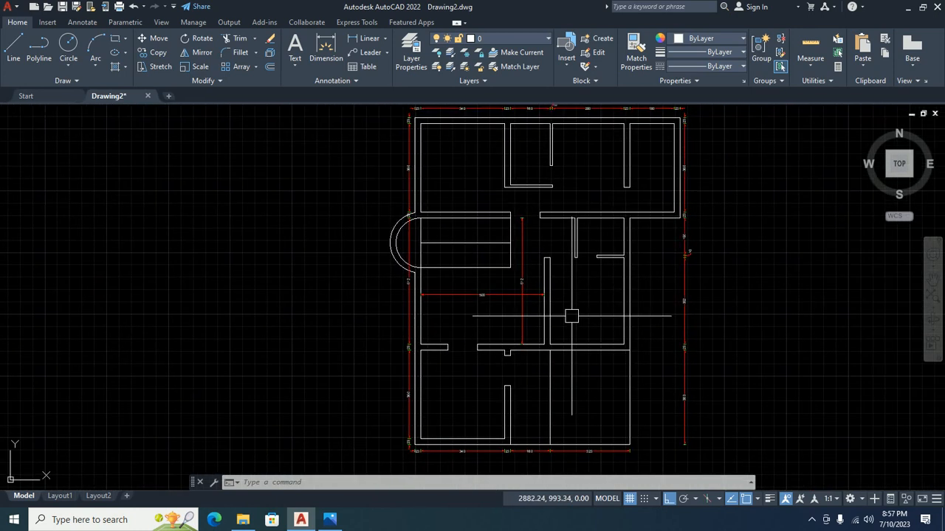